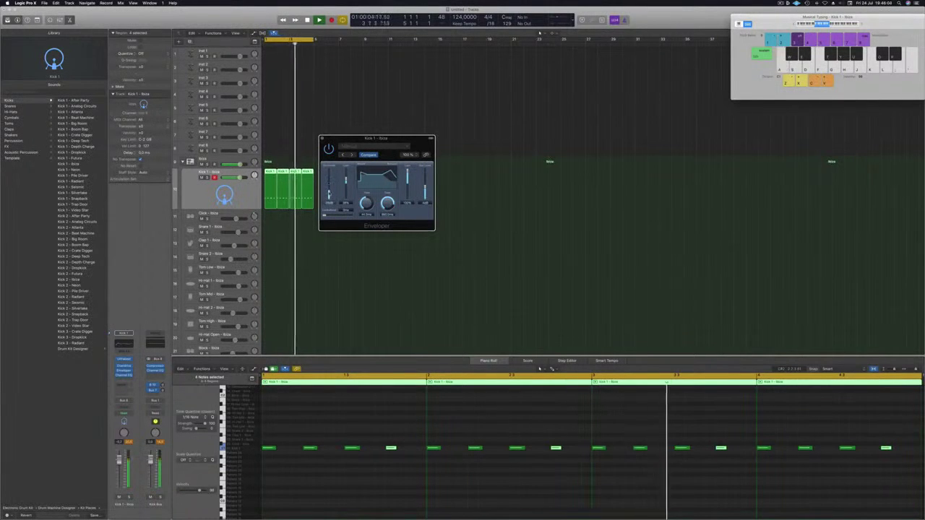
Step: Close the kick's Enveloper window and repeat the selected Kick 1 regions until they fill the track up to bar 17
{"action": "left_click_drag", "start_coordinate": [351, 139], "coordinate": [338, 146]}
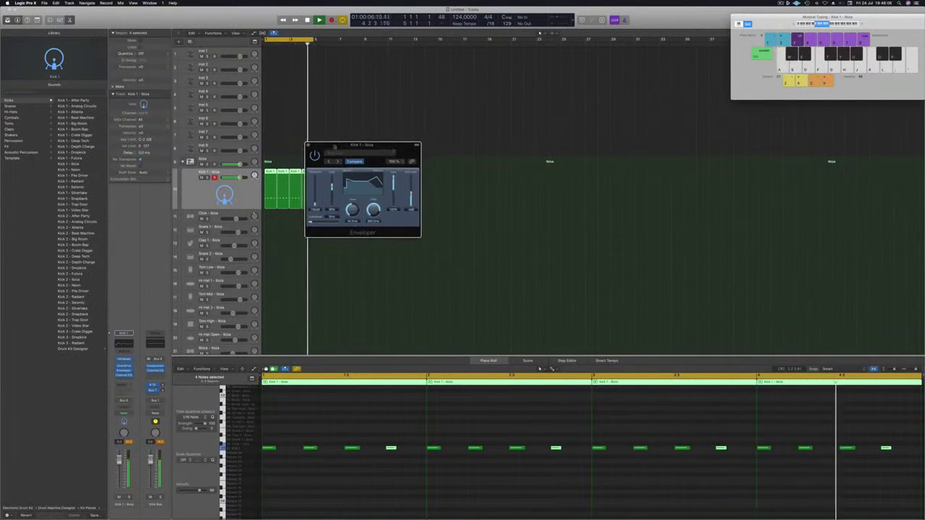
{"action": "left_click", "coordinate": [308, 145]}
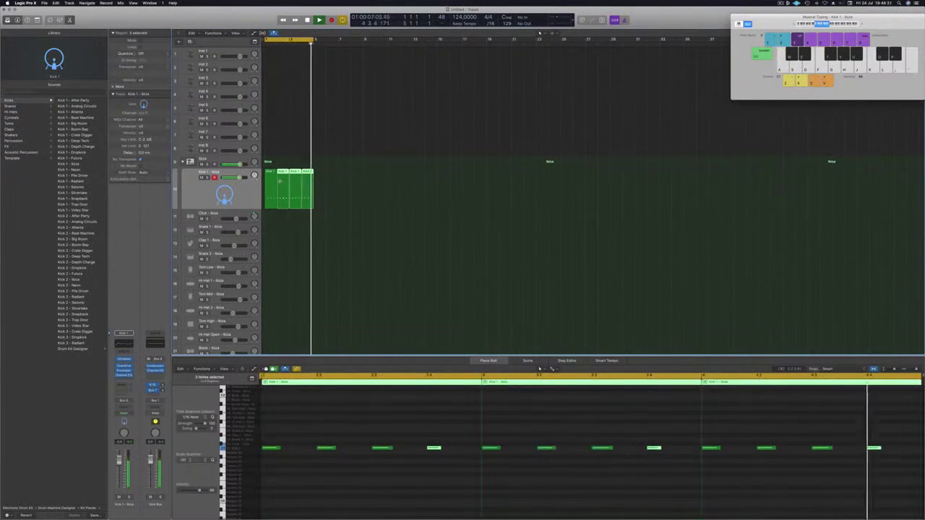
{"action": "key", "text": "super+r"}
{"action": "key", "text": "super+r"}
{"action": "key", "text": "super+r"}
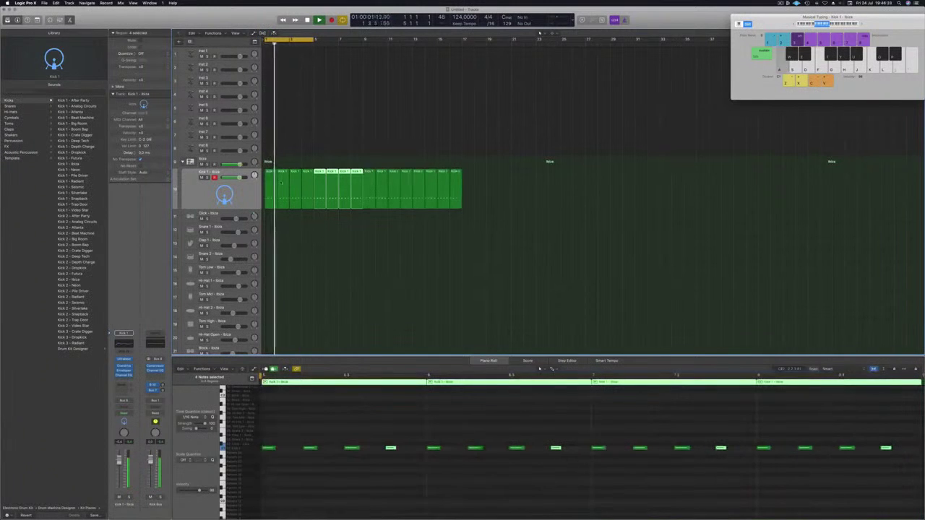
Step: Extend the cycle range to bar 17 and select the Inst 1 track
{"action": "key", "text": "space"}
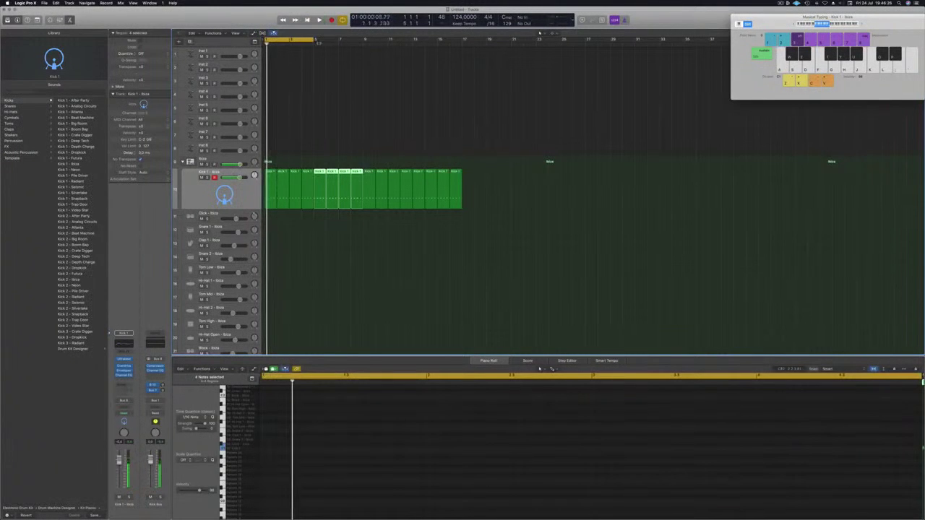
{"action": "left_click_drag", "start_coordinate": [315, 40], "coordinate": [452, 57]}
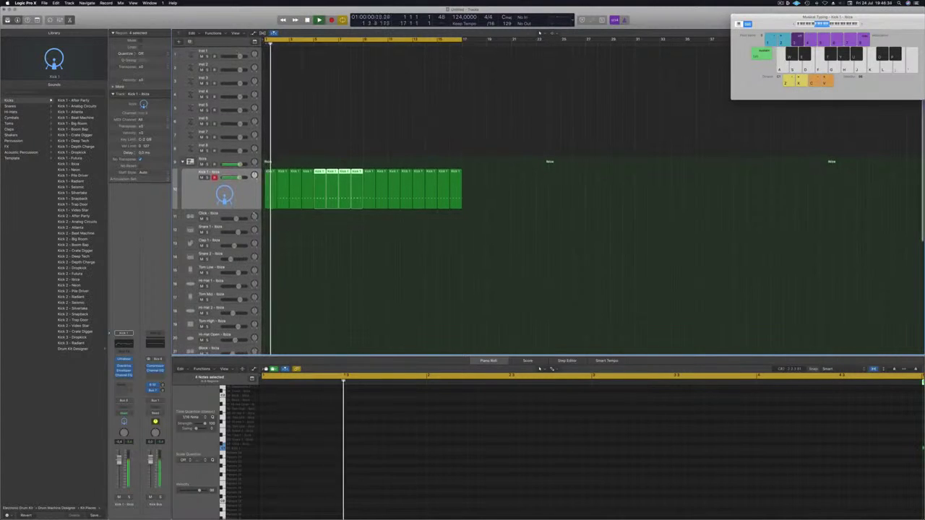
{"action": "left_click", "coordinate": [226, 53]}
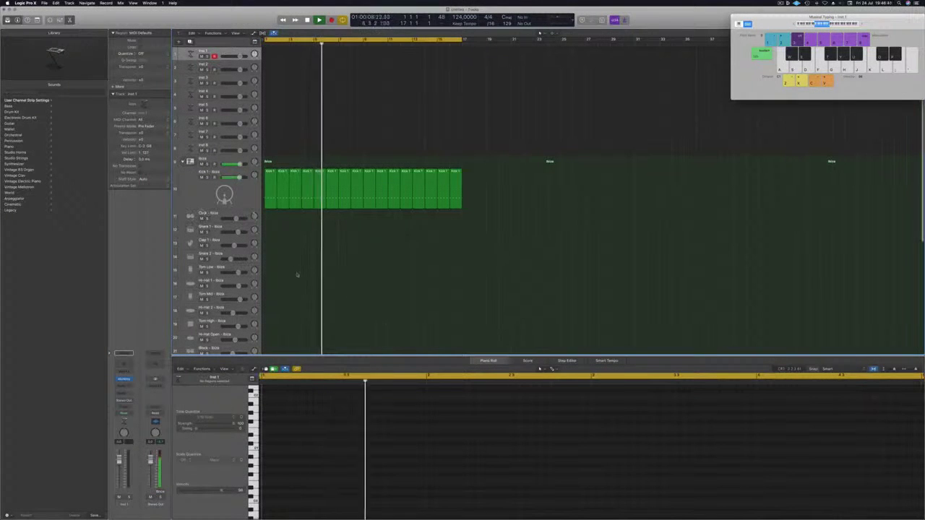
Step: Copy the first kick region onto the Hi-Hat 1 track and transpose its four notes up to the hi-hat pitch
{"action": "scroll", "coordinate": [289, 238], "scroll_direction": "down", "scroll_amount": 1}
{"action": "left_click", "coordinate": [272, 186]}
{"action": "left_click_drag", "start_coordinate": [272, 187], "coordinate": [273, 274]}
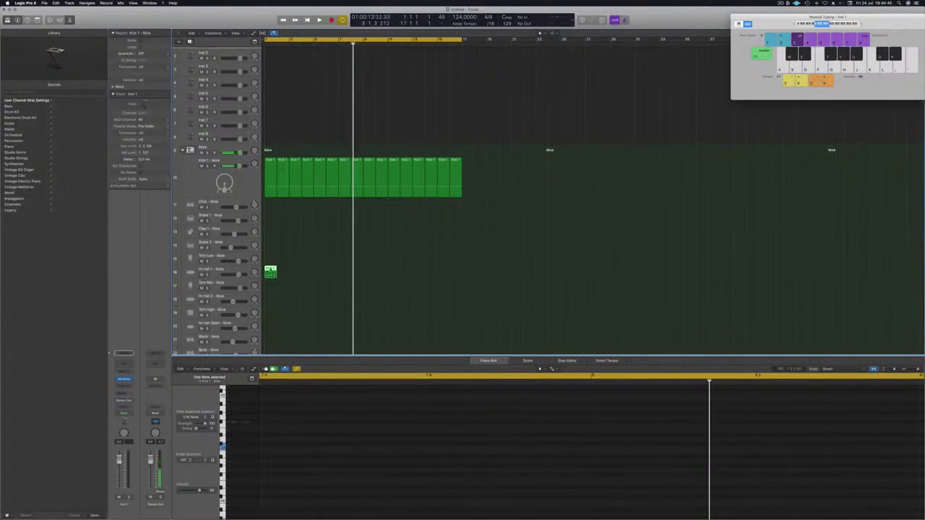
{"action": "key", "text": "e"}
{"action": "key", "text": "e"}
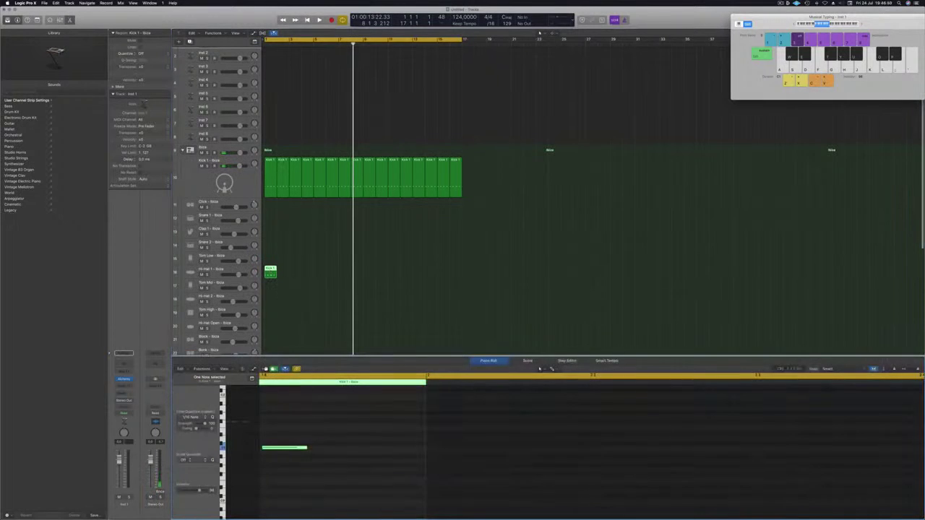
{"action": "left_click_drag", "start_coordinate": [261, 435], "coordinate": [442, 481]}
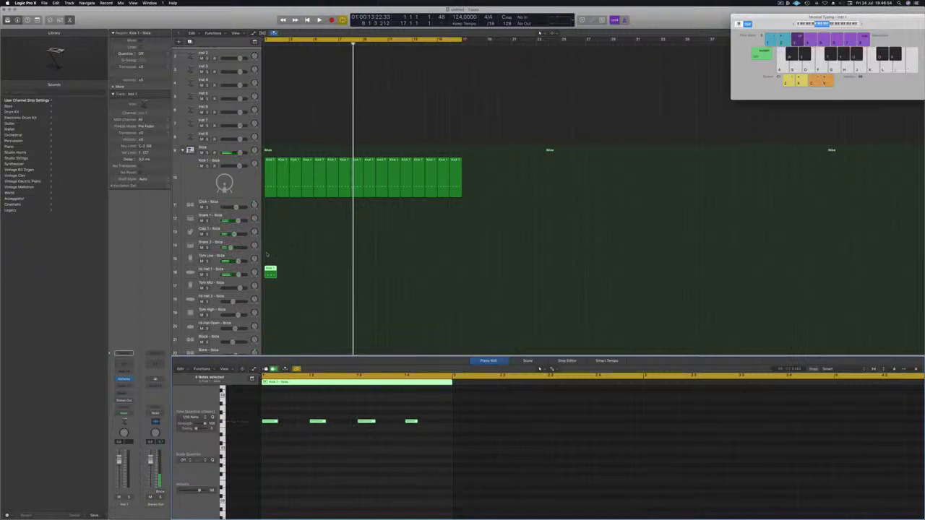
Step: Duplicate the one-bar Hi-Hat 1 region repeatedly until the copies reach bar 17
{"action": "left_click_drag", "start_coordinate": [270, 273], "coordinate": [283, 275]}
{"action": "left_click_drag", "start_coordinate": [298, 279], "coordinate": [320, 277]}
{"action": "left_click_drag", "start_coordinate": [393, 273], "coordinate": [370, 276]}
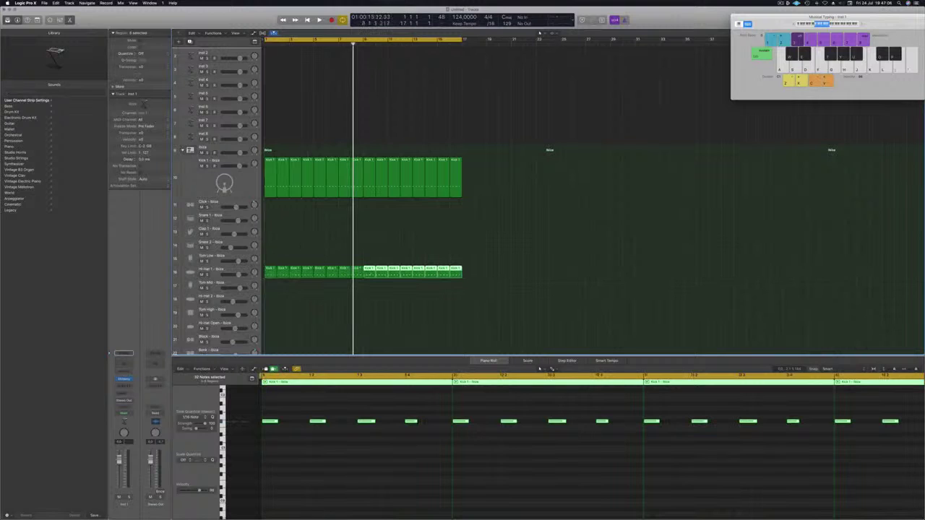
Step: Shift all the Hi-Hat 1 notes half a beat later onto the off-beats and slightly lower the track's volume
{"action": "left_click", "coordinate": [211, 270]}
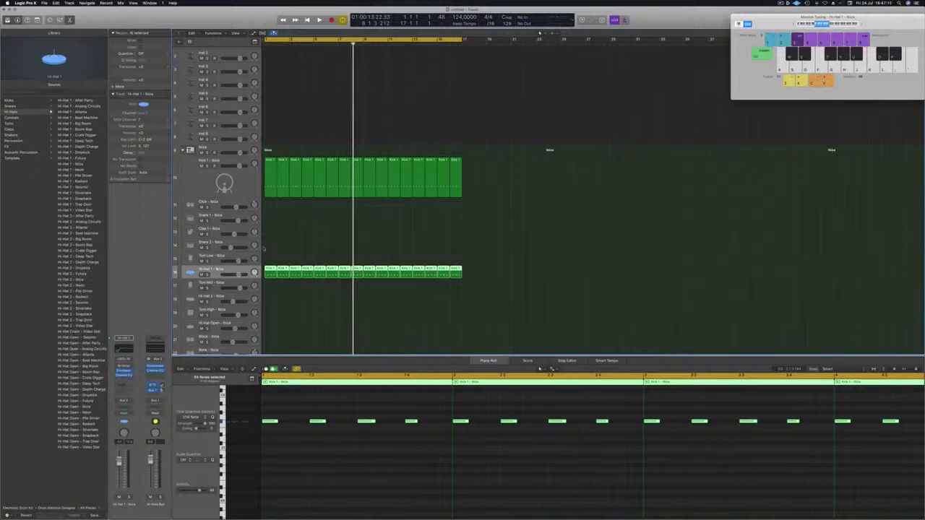
{"action": "left_click", "coordinate": [284, 247]}
{"action": "key", "text": "space"}
{"action": "left_click_drag", "start_coordinate": [494, 275], "coordinate": [280, 270]}
{"action": "left_click", "coordinate": [293, 428]}
{"action": "key", "text": "alt+Right"}
{"action": "key", "text": "alt+Right"}
{"action": "key", "text": "space"}
{"action": "left_click", "coordinate": [118, 462]}
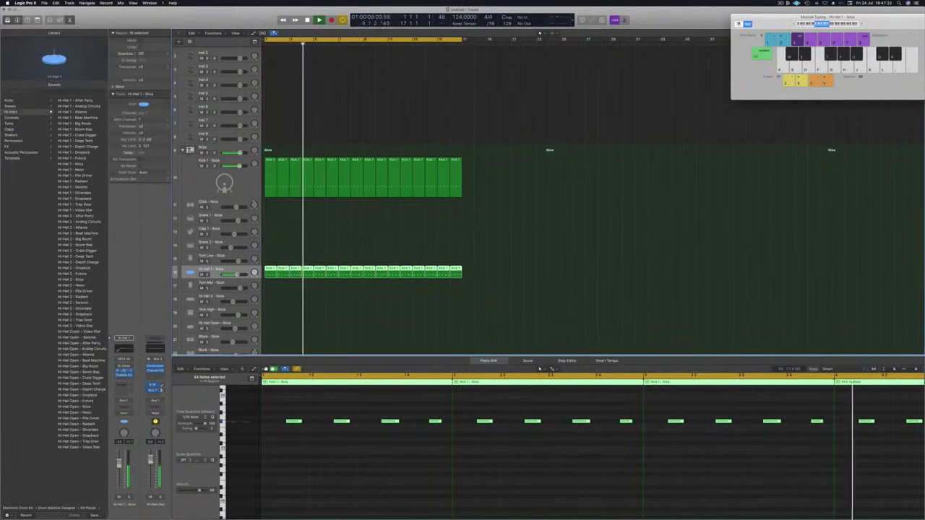
Step: Open the Enveloper on Hi-Hat 1, experiment with its attack gain, and reduce the release gain to -100%
{"action": "left_click", "coordinate": [124, 371]}
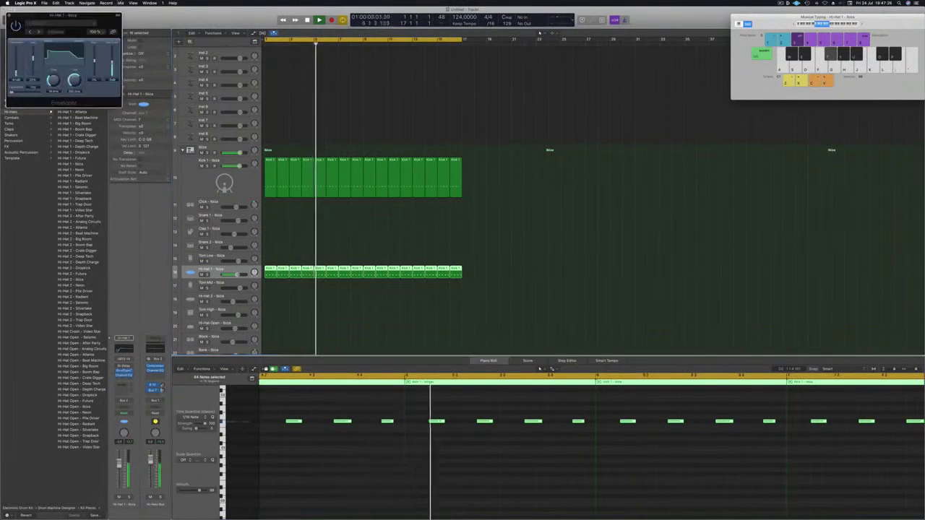
{"action": "left_click_drag", "start_coordinate": [101, 18], "coordinate": [478, 197]}
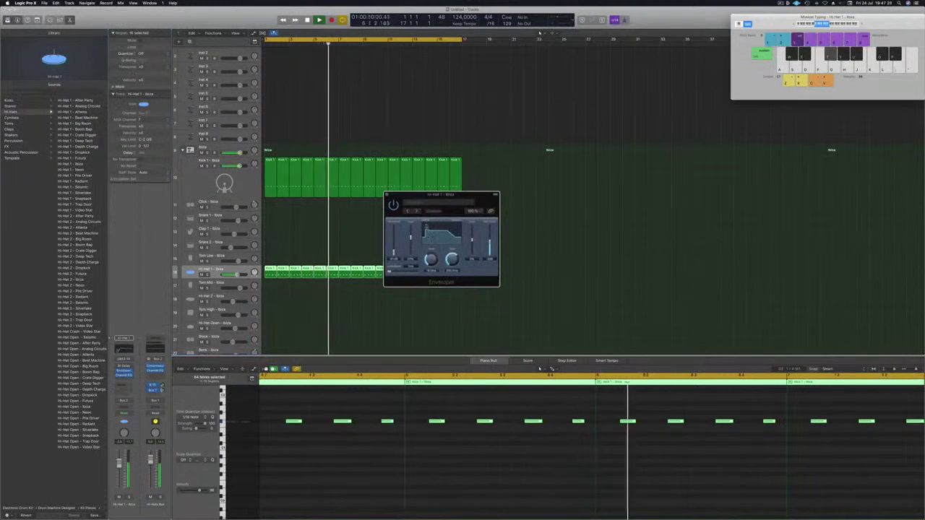
{"action": "mouse_move", "coordinate": [411, 237]}
{"action": "left_mouse_down"}
{"action": "mouse_move", "coordinate": [411, 229]}
{"action": "mouse_move", "coordinate": [412, 259]}
{"action": "mouse_move", "coordinate": [412, 246]}
{"action": "left_mouse_up"}
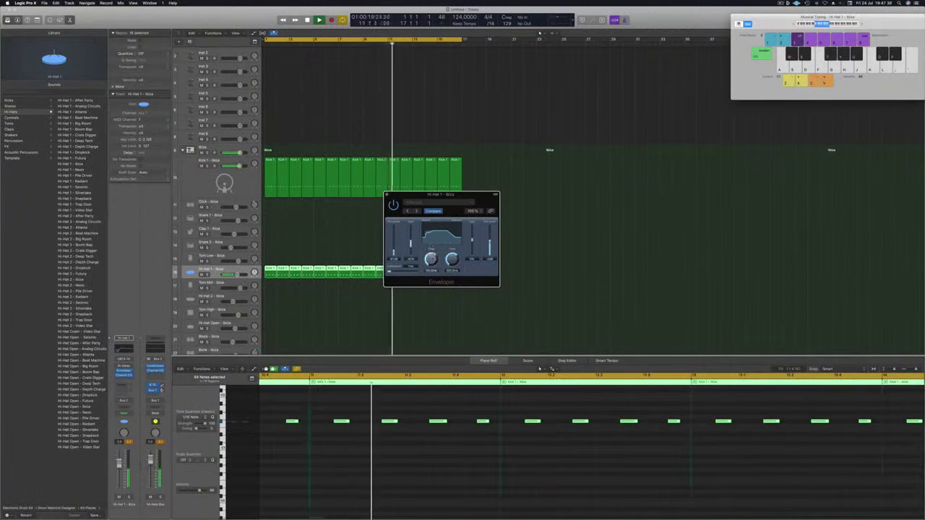
{"action": "left_click_drag", "start_coordinate": [411, 245], "coordinate": [411, 241]}
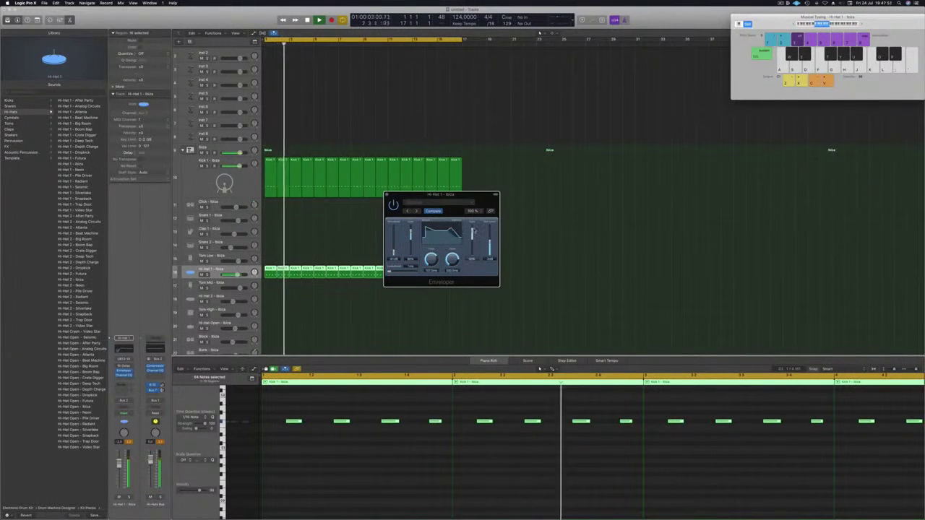
{"action": "left_click_drag", "start_coordinate": [474, 228], "coordinate": [469, 251]}
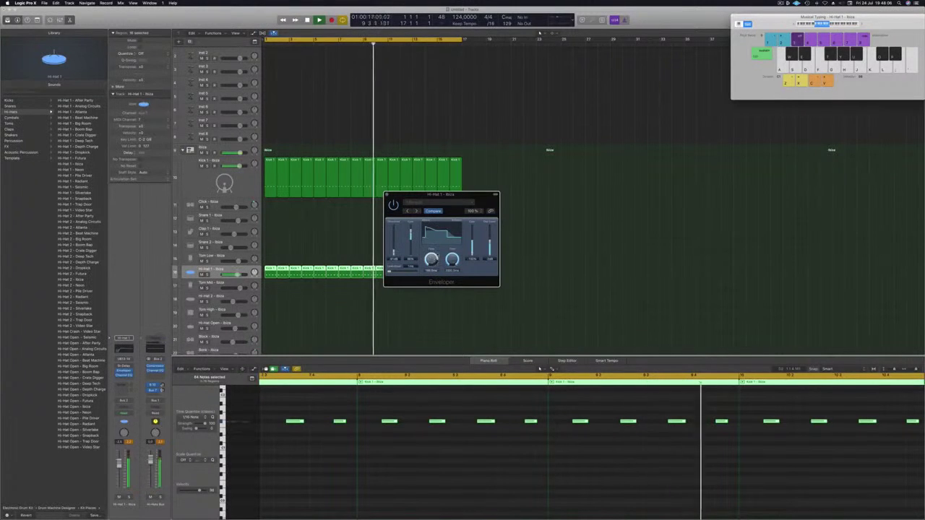
Step: Set the hi-hat Enveloper's attack gain to -100%, raise its output level and shorten its attack time, closing the plug-in when done
{"action": "left_click_drag", "start_coordinate": [410, 230], "coordinate": [411, 257]}
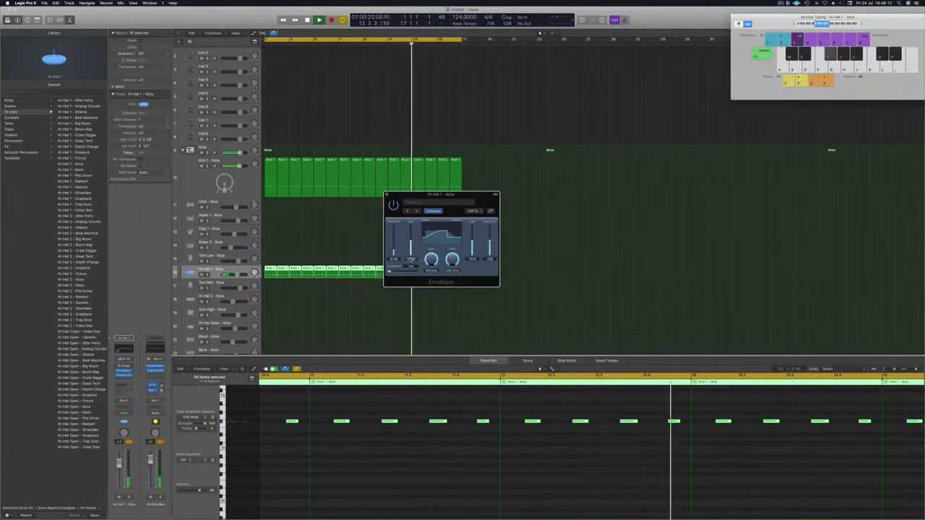
{"action": "left_click_drag", "start_coordinate": [120, 463], "coordinate": [119, 465]}
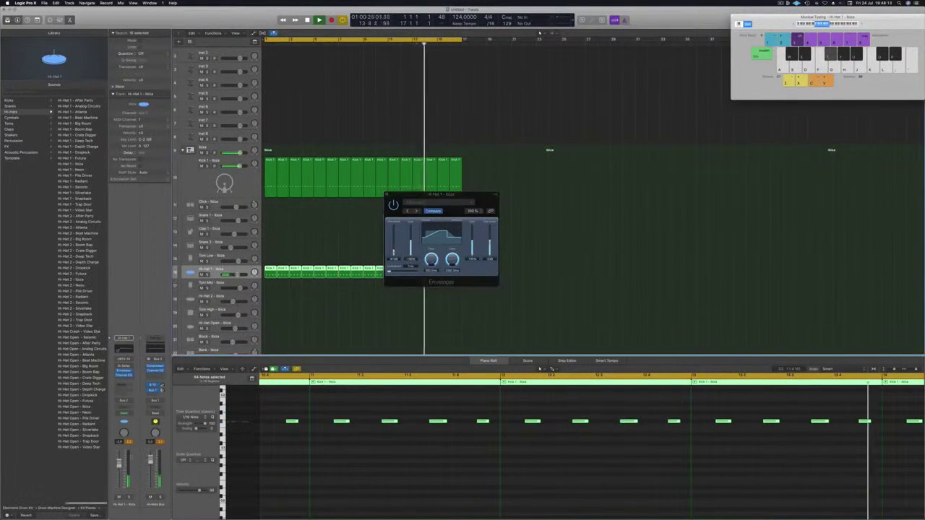
{"action": "left_click", "coordinate": [492, 232]}
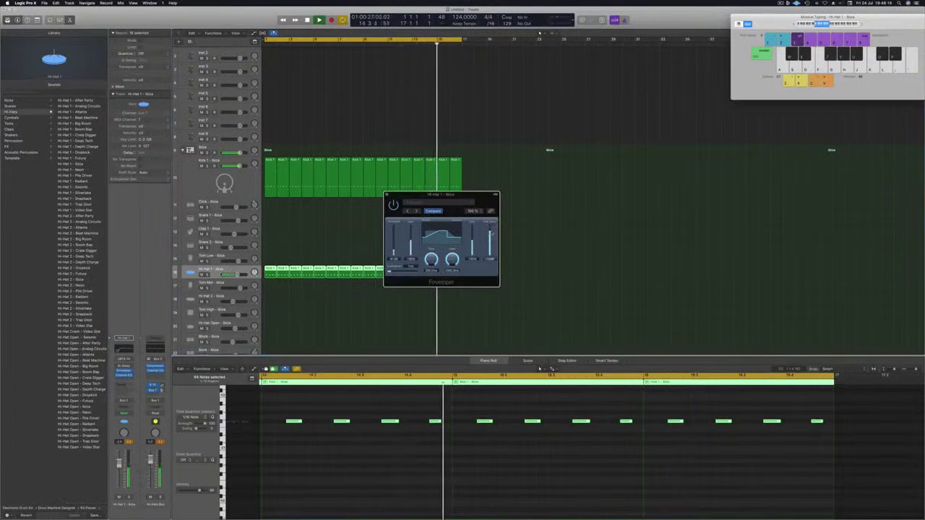
{"action": "left_click_drag", "start_coordinate": [431, 261], "coordinate": [433, 280]}
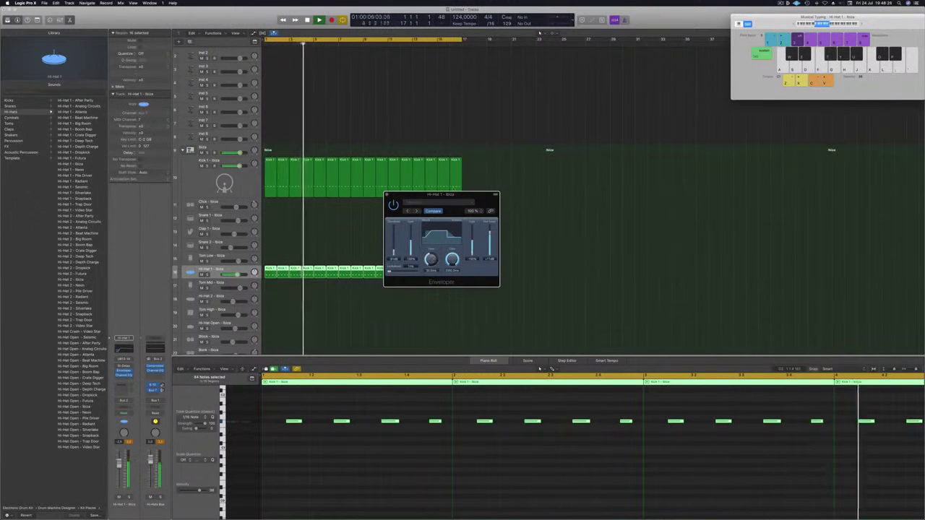
{"action": "left_click", "coordinate": [386, 195]}
Step: Copy the first hi-hat region onto the Tom Mid track, raising its notes one semitone and shifting them a sixteenth earlier
{"action": "scroll", "coordinate": [279, 311], "scroll_direction": "down", "scroll_amount": 2}
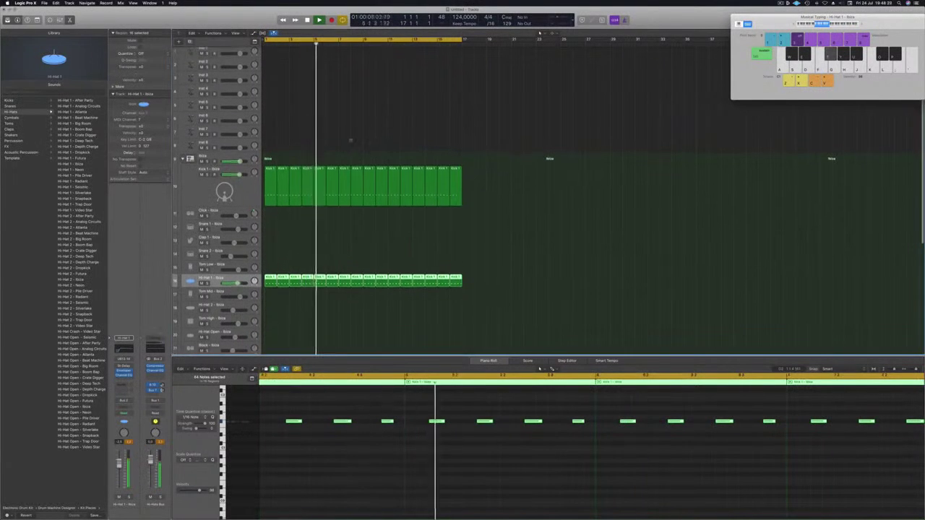
{"action": "left_click", "coordinate": [297, 305]}
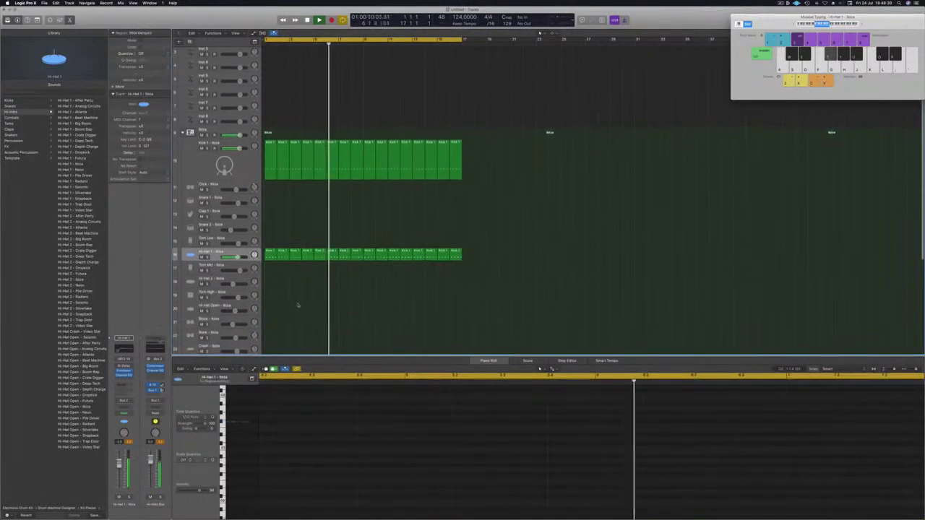
{"action": "left_click", "coordinate": [269, 258]}
{"action": "left_click_drag", "start_coordinate": [269, 259], "coordinate": [268, 272]}
{"action": "left_click_drag", "start_coordinate": [284, 403], "coordinate": [488, 458]}
{"action": "key", "text": "alt+Up"}
{"action": "key", "text": "alt+Left"}
{"action": "key", "text": "Return"}
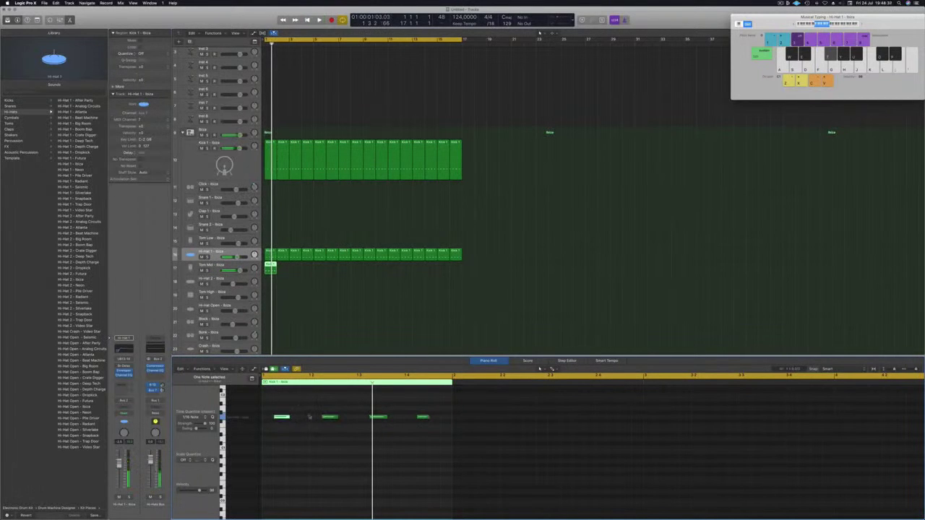
Step: Reduce the Tom Mid region to two notes and move them into the first half of the bar
{"action": "left_click_drag", "start_coordinate": [359, 409], "coordinate": [486, 435]}
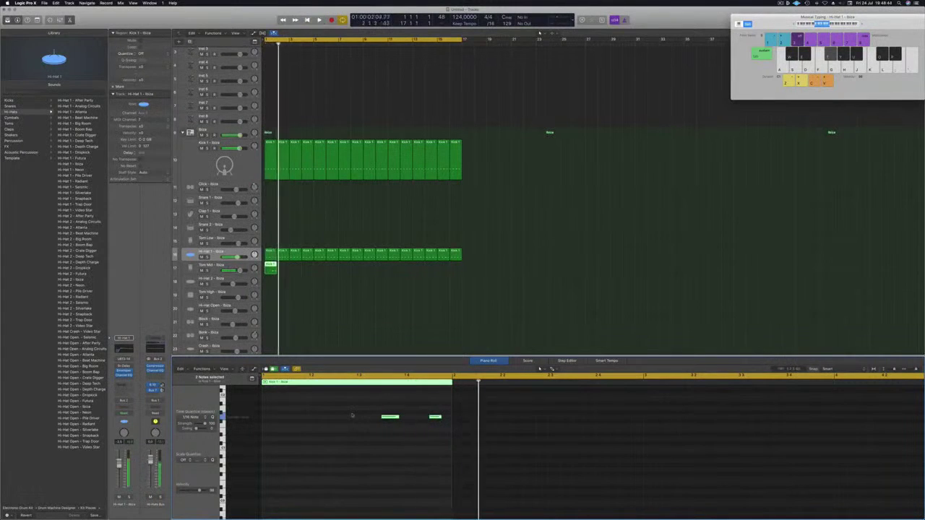
{"action": "double_click", "coordinate": [246, 266]}
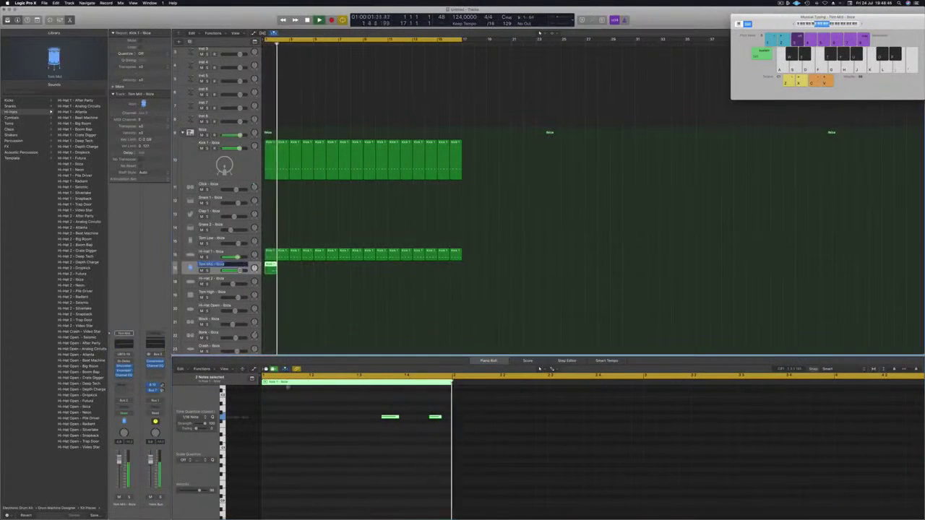
{"action": "left_click_drag", "start_coordinate": [348, 400], "coordinate": [491, 445]}
{"action": "left_click_drag", "start_coordinate": [390, 416], "coordinate": [282, 419]}
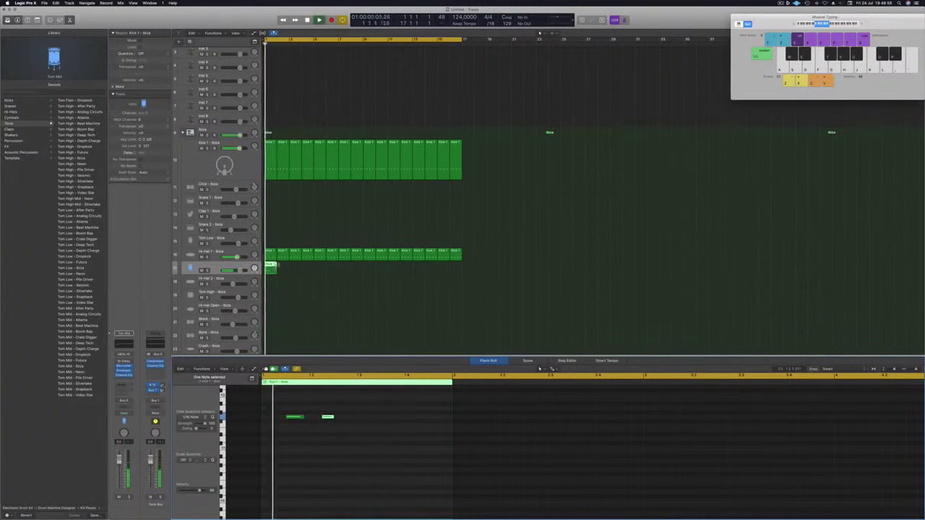
Step: Duplicate the one-bar Tom Mid region up to bar 17 and select the Tom Mid track with all its regions
{"action": "left_click", "coordinate": [270, 268], "text": "shift"}
{"action": "left_click_drag", "start_coordinate": [284, 269], "coordinate": [367, 275]}
{"action": "key", "text": "Return"}
{"action": "left_click", "coordinate": [215, 266]}
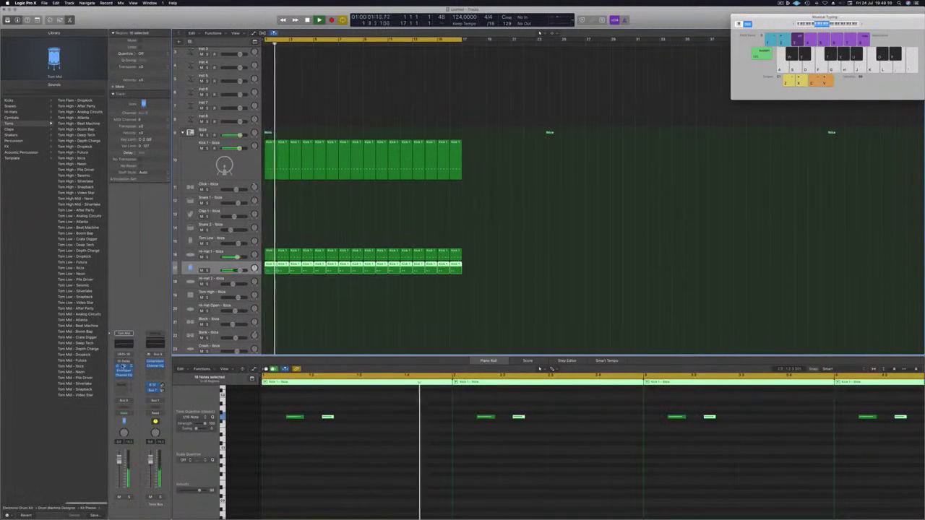
Step: Open the Bitcrusher on the Tom Mid track and try different downsampling amounts, ending at a low setting
{"action": "left_click", "coordinate": [124, 366]}
{"action": "left_click_drag", "start_coordinate": [127, 74], "coordinate": [328, 135]}
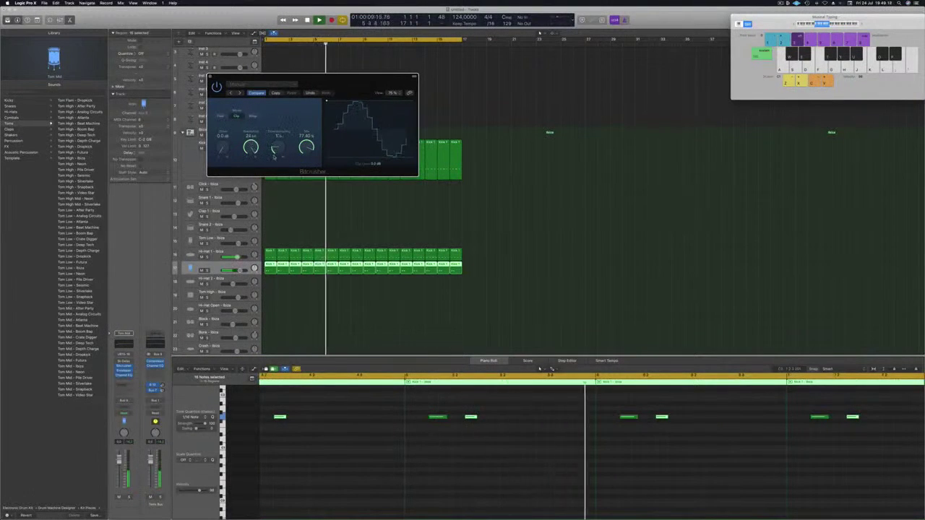
{"action": "left_click_drag", "start_coordinate": [276, 147], "coordinate": [289, 98]}
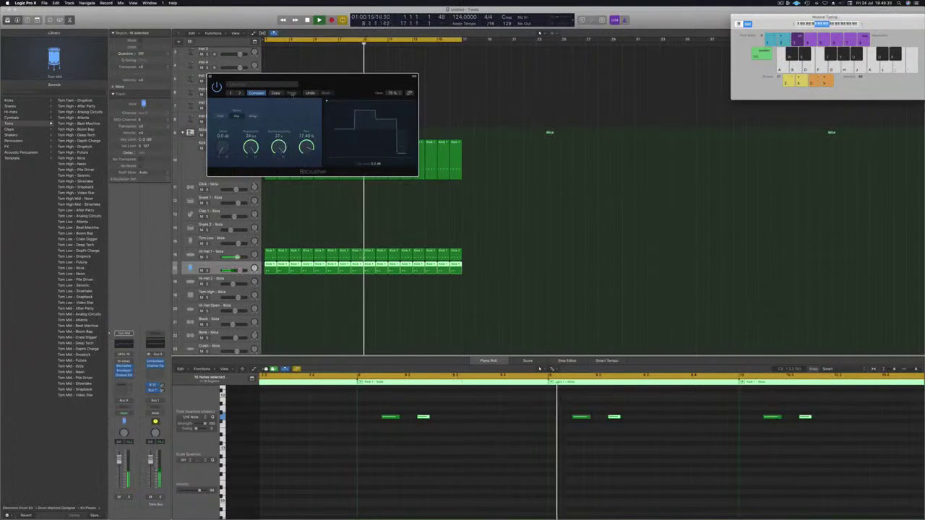
{"action": "left_click_drag", "start_coordinate": [289, 99], "coordinate": [272, 159]}
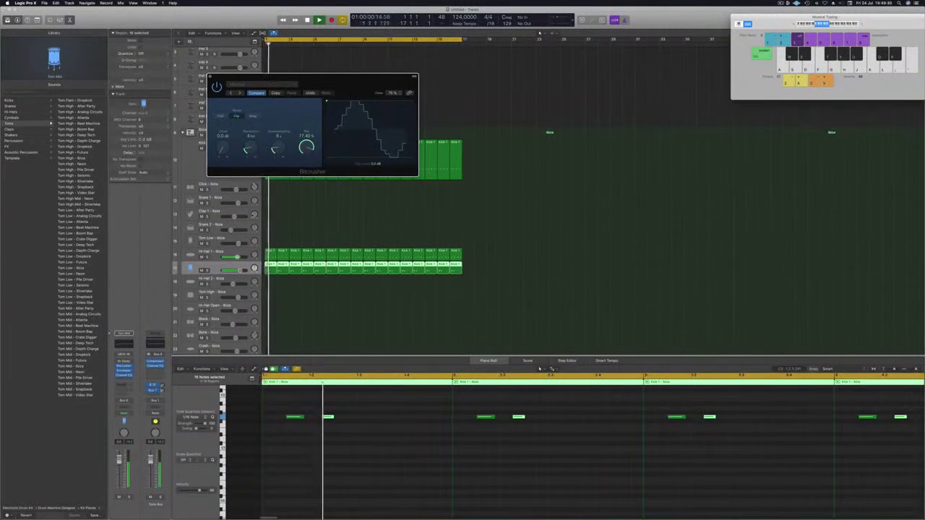
Step: Set the Tom Mid Bitcrusher's resolution to 8 bit, keep its drive at 0 dB, and close the plug-in window
{"action": "mouse_move", "coordinate": [254, 212]}
{"action": "left_mouse_down"}
{"action": "mouse_move", "coordinate": [256, 233]}
{"action": "mouse_move", "coordinate": [256, 208]}
{"action": "left_mouse_up"}
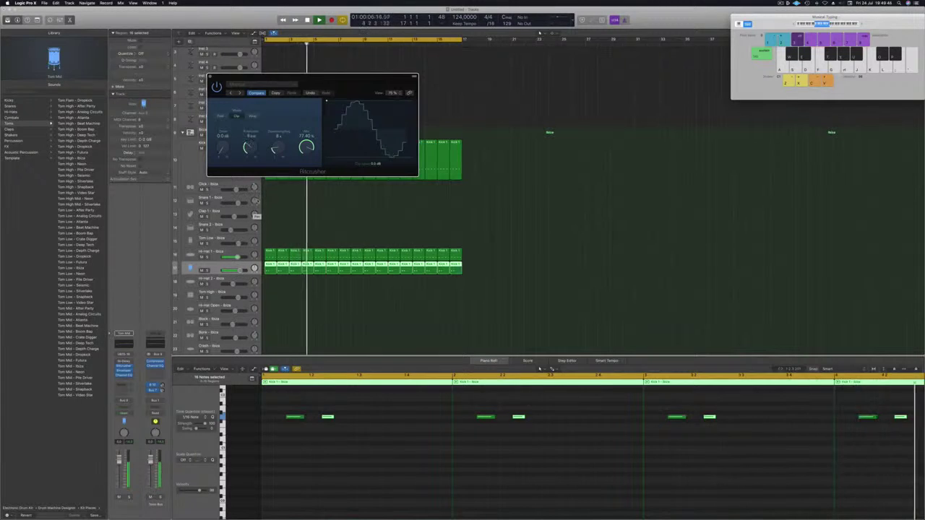
{"action": "left_click_drag", "start_coordinate": [341, 86], "coordinate": [347, 105]}
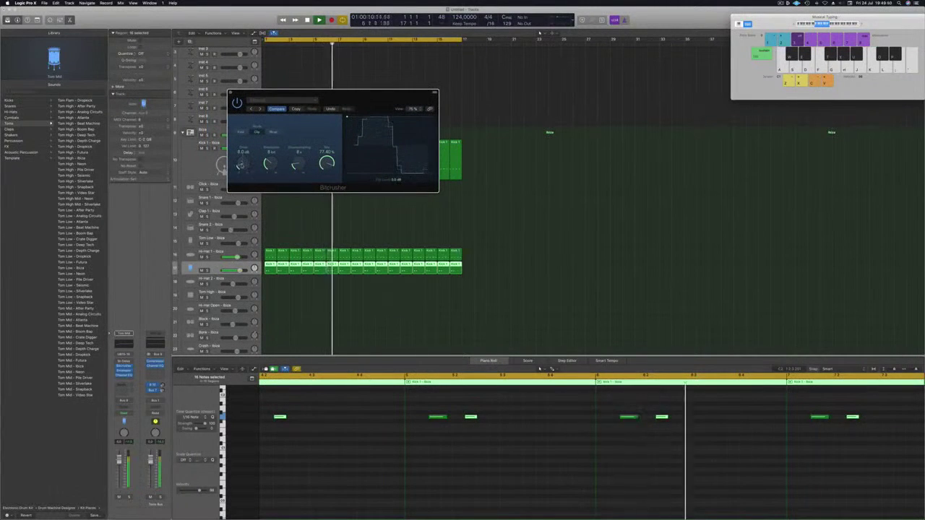
{"action": "left_click_drag", "start_coordinate": [357, 93], "coordinate": [345, 96]}
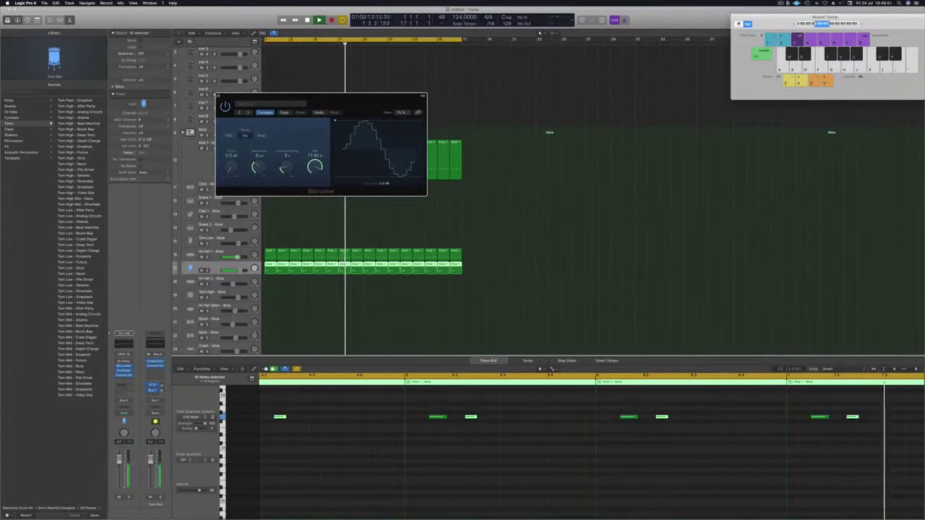
{"action": "left_click", "coordinate": [219, 96]}
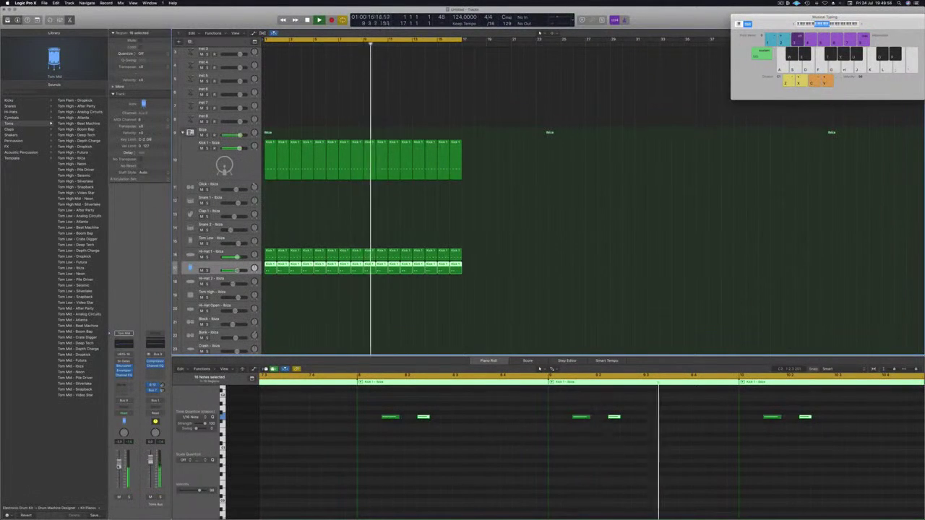
Step: Copy the first Tom Mid region to bar 1 of the Tom Low track
{"action": "scroll", "coordinate": [316, 330], "scroll_direction": "down", "scroll_amount": 4}
{"action": "scroll", "coordinate": [303, 304], "scroll_direction": "down", "scroll_amount": 3}
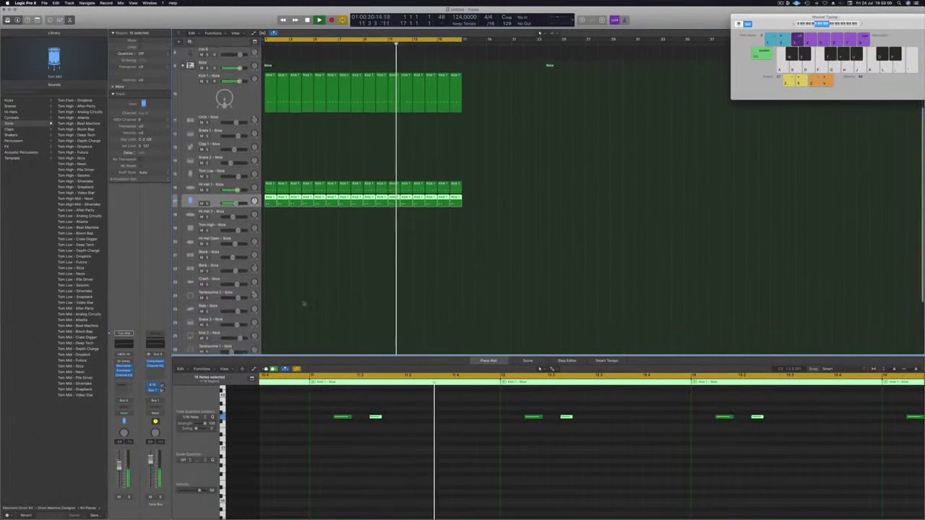
{"action": "left_click", "coordinate": [303, 244]}
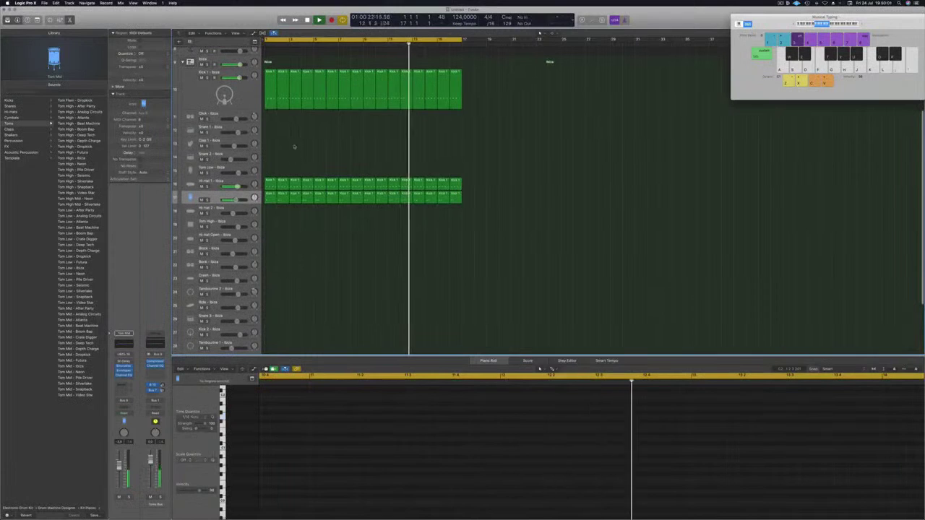
{"action": "left_click", "coordinate": [269, 195]}
{"action": "left_click_drag", "start_coordinate": [269, 195], "coordinate": [271, 170]}
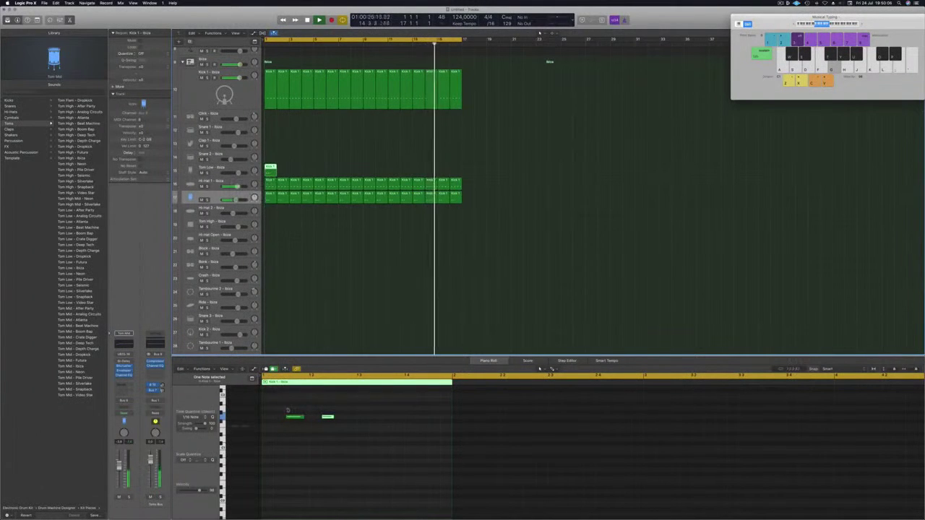
Step: Move both notes of the Tom Low region into the second half of the bar
{"action": "left_click_drag", "start_coordinate": [287, 409], "coordinate": [404, 439]}
{"action": "key", "text": "alt+Right"}
{"action": "key", "text": "alt+Right"}
{"action": "key", "text": "alt+Right"}
{"action": "key", "text": "alt+Right"}
{"action": "key", "text": "alt+Right"}
{"action": "key", "text": "alt+Right"}
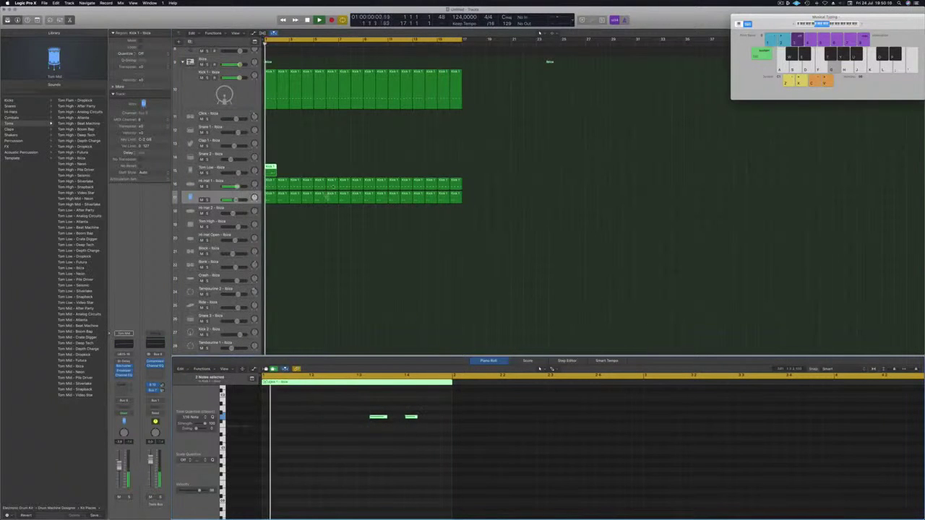
Step: Reduce the Tom Low region to one lower-pitched note on beat 4, and play it with the Tom Low track selected
{"action": "left_click_drag", "start_coordinate": [354, 396], "coordinate": [472, 460]}
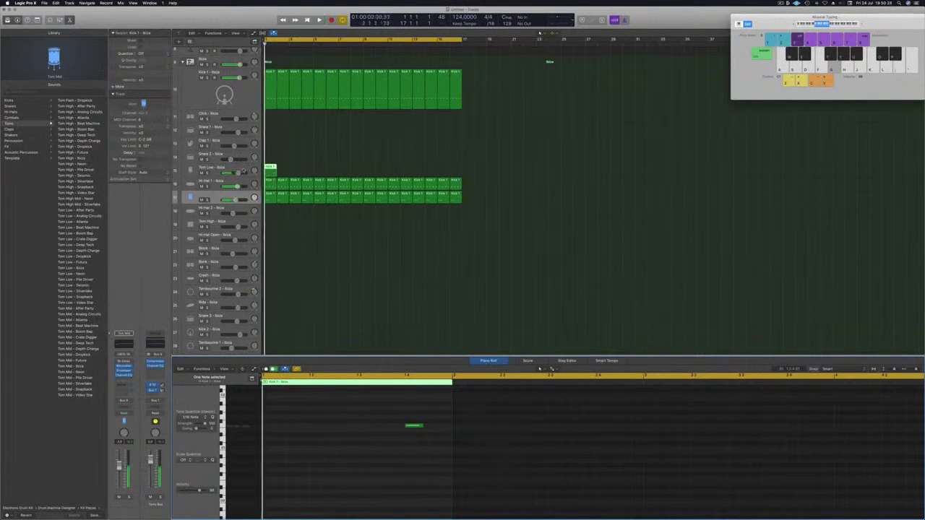
{"action": "key", "text": "space"}
{"action": "left_click", "coordinate": [221, 171]}
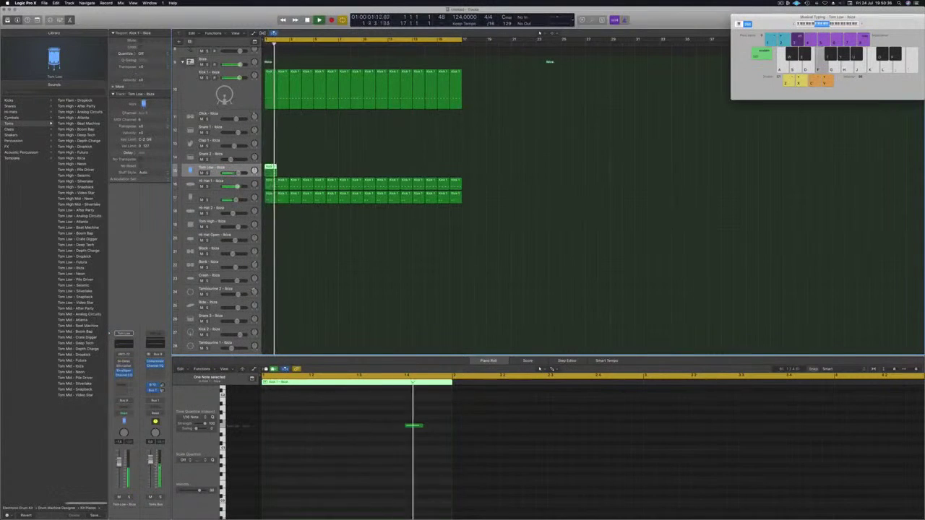
Step: Add two short notes before and one after the beat-4 Tom Low note, and duplicate the region up to bar 17
{"action": "left_click_drag", "start_coordinate": [417, 428], "coordinate": [406, 427]}
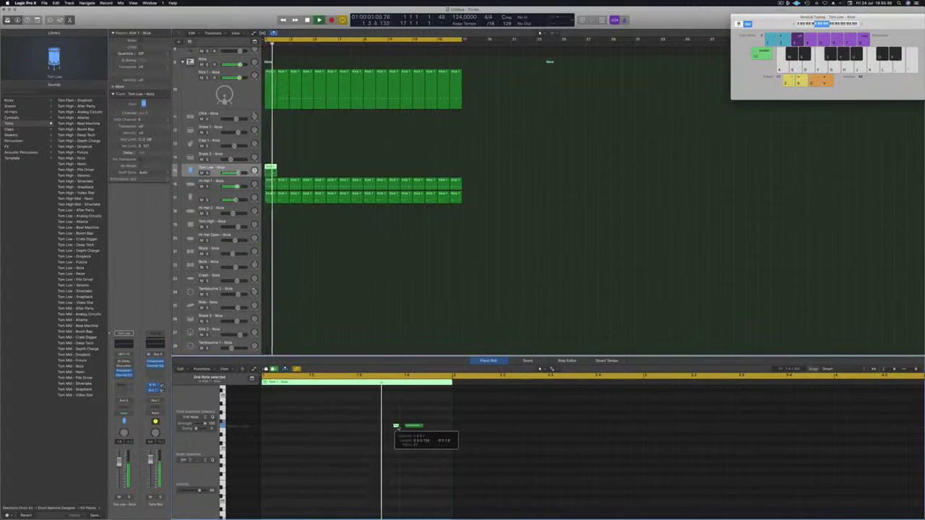
{"action": "left_click_drag", "start_coordinate": [410, 428], "coordinate": [432, 428]}
{"action": "scroll", "coordinate": [345, 446], "scroll_direction": "down", "scroll_amount": 1}
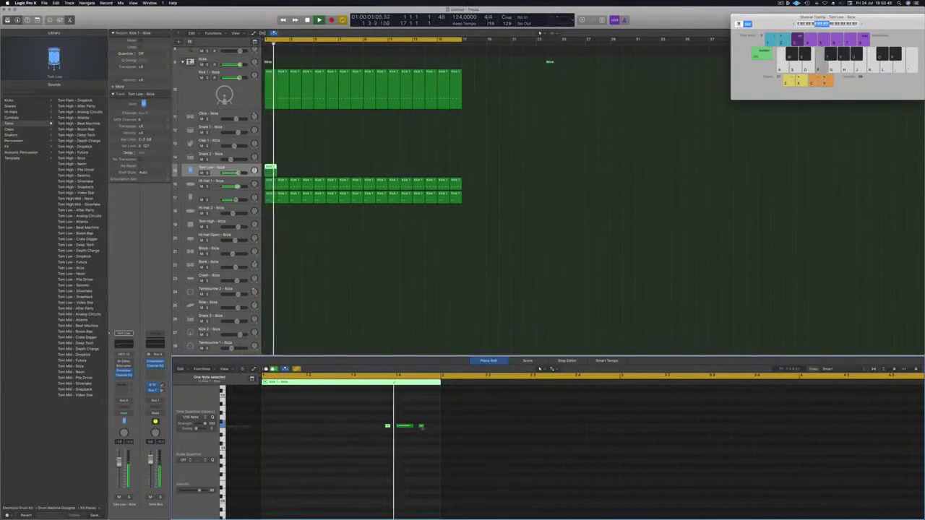
{"action": "left_click_drag", "start_coordinate": [429, 432], "coordinate": [432, 427]}
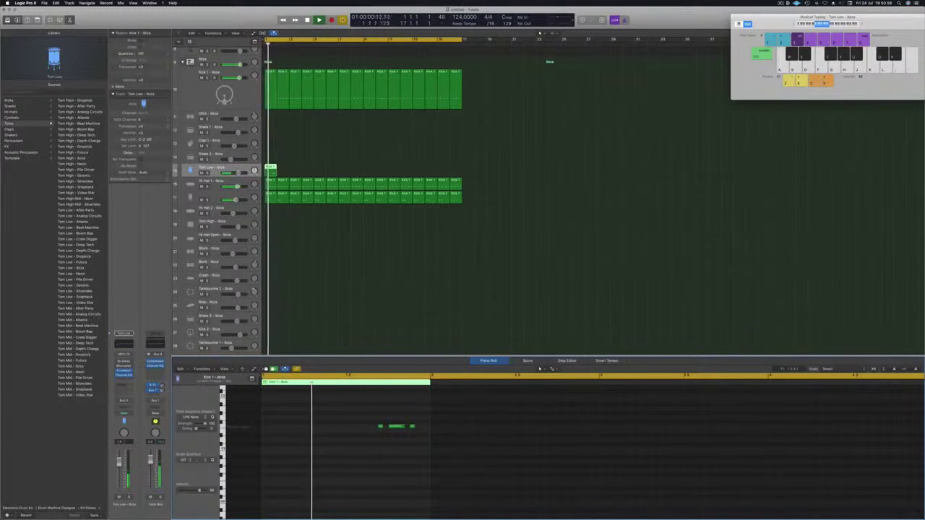
{"action": "left_click_drag", "start_coordinate": [379, 428], "coordinate": [359, 428]}
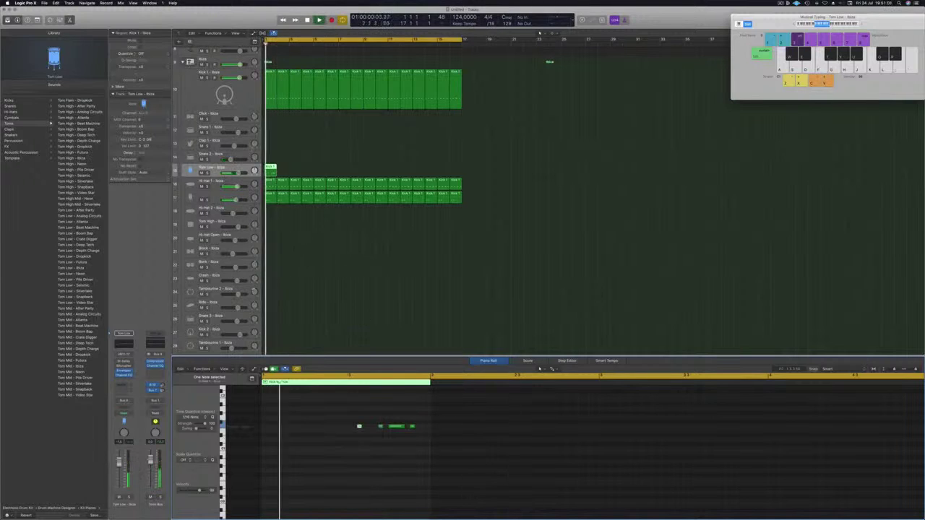
{"action": "left_click_drag", "start_coordinate": [272, 170], "coordinate": [415, 175]}
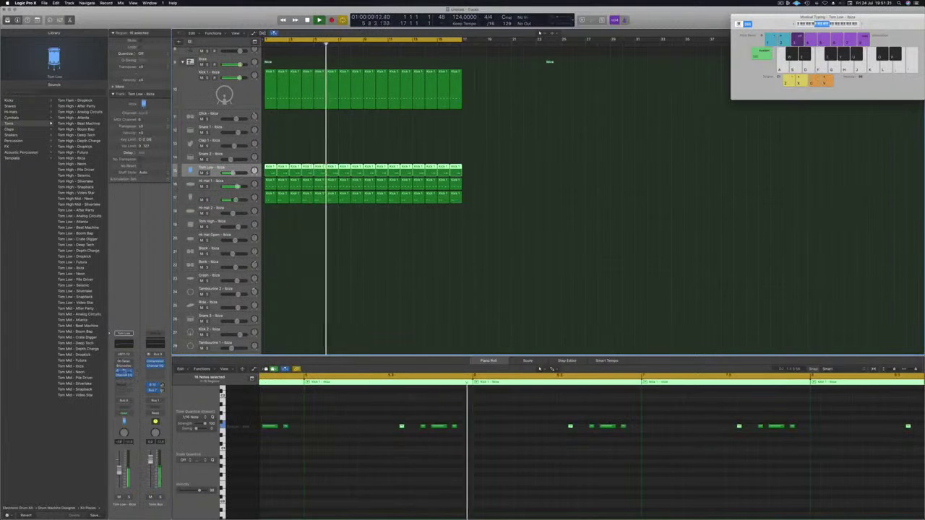
Step: Open the Enveloper on the Tom Low track and raise its release gain
{"action": "left_click", "coordinate": [124, 371]}
{"action": "left_click_drag", "start_coordinate": [93, 22], "coordinate": [450, 266]}
{"action": "key", "text": "Return"}
{"action": "left_click_drag", "start_coordinate": [454, 305], "coordinate": [455, 288]}
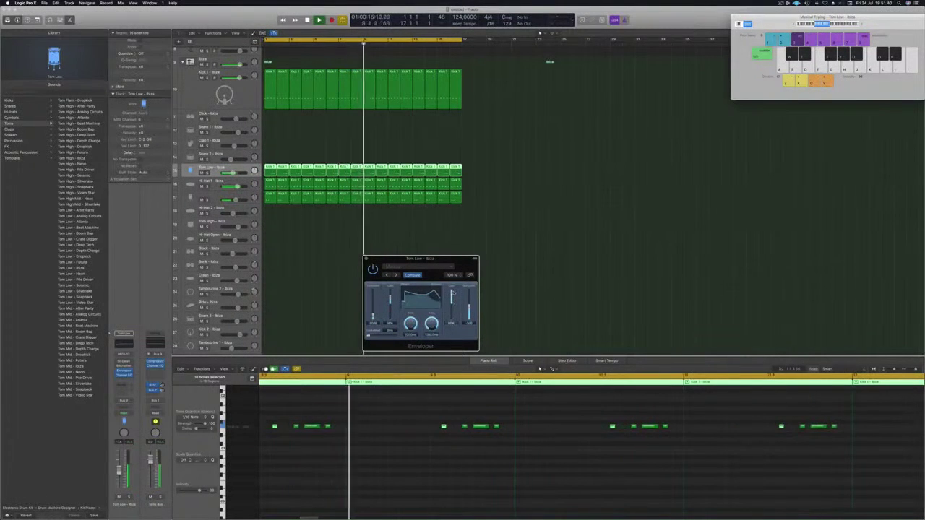
{"action": "left_click_drag", "start_coordinate": [433, 259], "coordinate": [531, 254]}
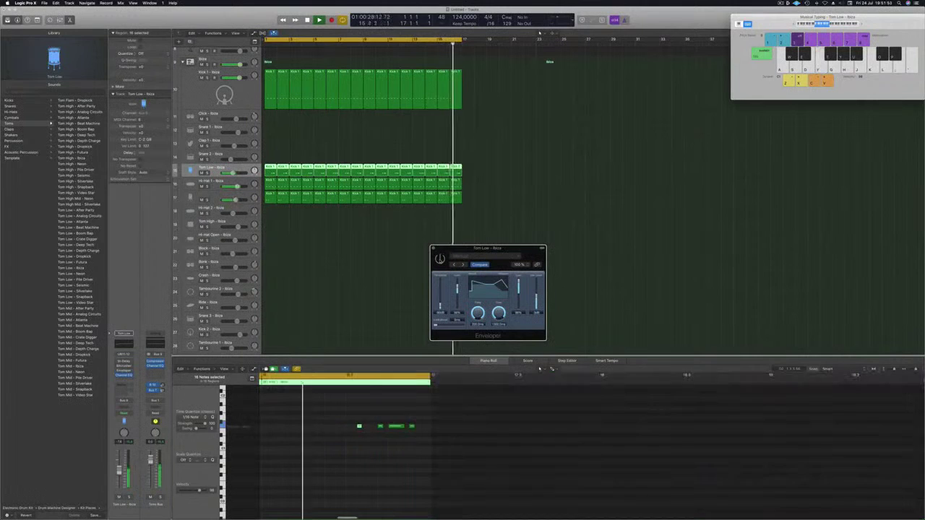
{"action": "left_click_drag", "start_coordinate": [534, 252], "coordinate": [471, 272]}
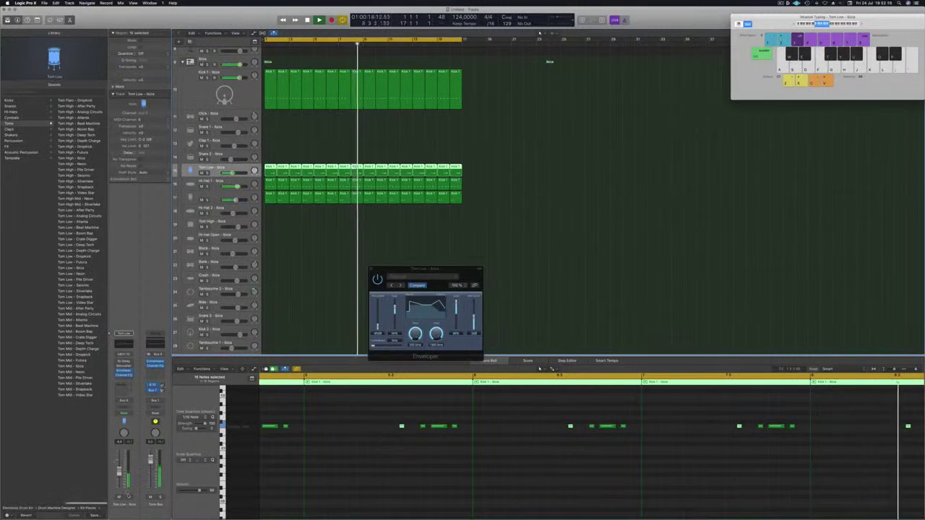
Step: Solo the Tom Low track to hear it alone, turn solo off again and deselect the regions
{"action": "left_click", "coordinate": [130, 497]}
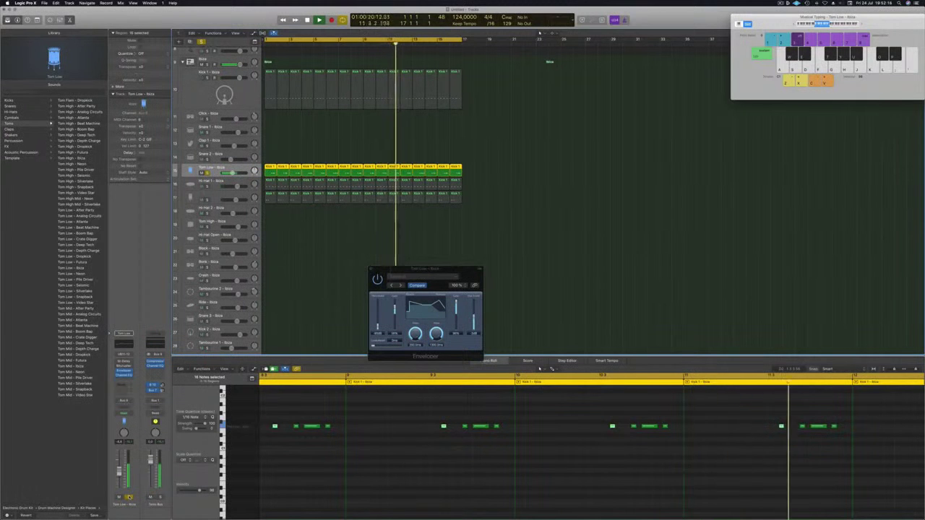
{"action": "left_click", "coordinate": [129, 497]}
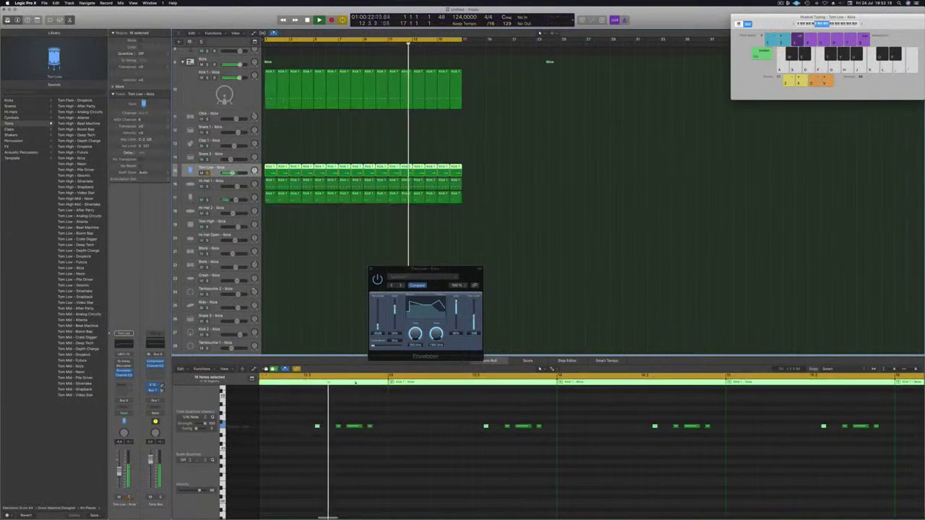
{"action": "left_click", "coordinate": [592, 249]}
Step: Select the Inst 1 track and open its Alchemy synthesizer
{"action": "scroll", "coordinate": [507, 211], "scroll_direction": "up", "scroll_amount": 5}
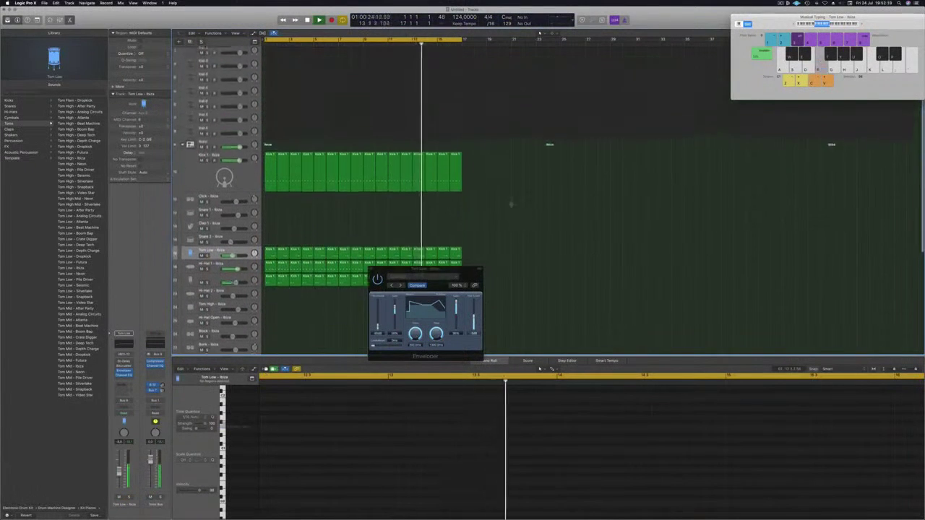
{"action": "left_click", "coordinate": [223, 51]}
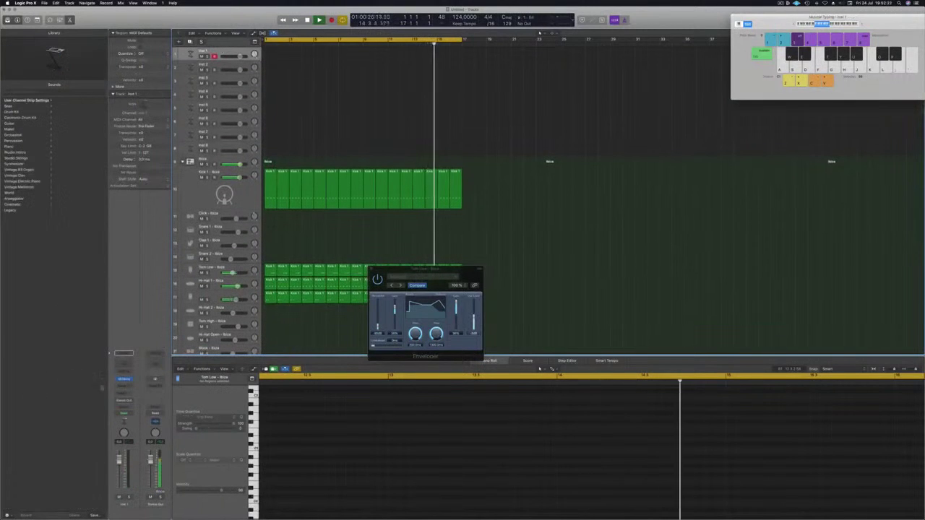
{"action": "left_click", "coordinate": [125, 379]}
{"action": "left_click_drag", "start_coordinate": [203, 25], "coordinate": [582, 88]}
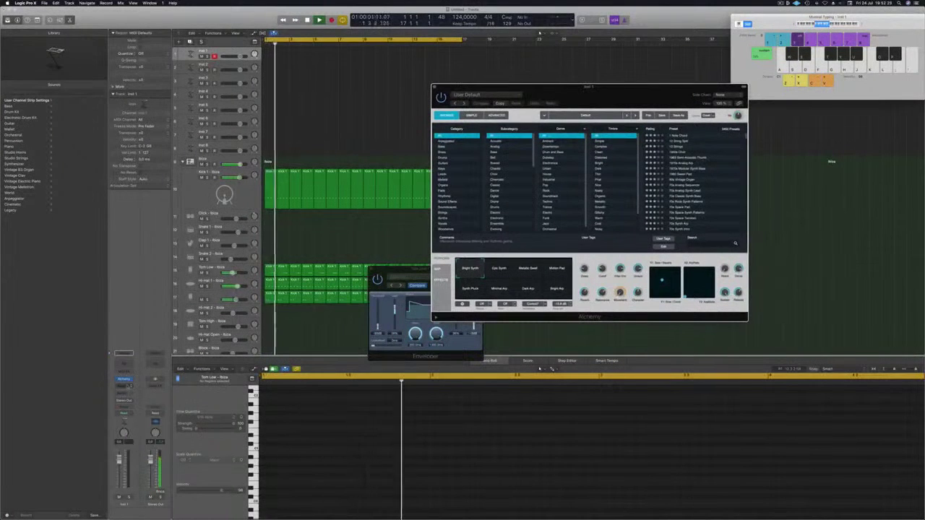
Step: Insert a Compressor on the Inst 1 track and switch it to the Vintage Opto model
{"action": "left_click", "coordinate": [125, 388]}
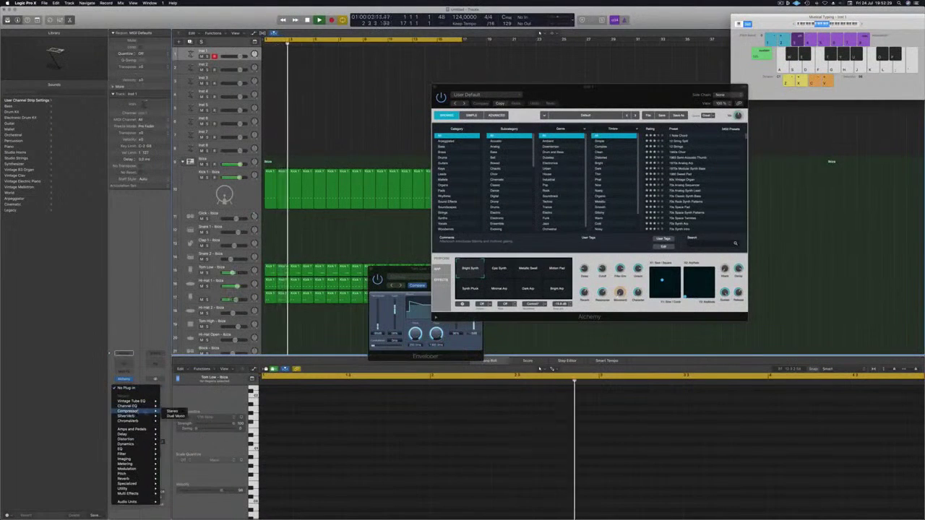
{"action": "key", "text": "Escape"}
{"action": "left_click_drag", "start_coordinate": [199, 20], "coordinate": [423, 109]}
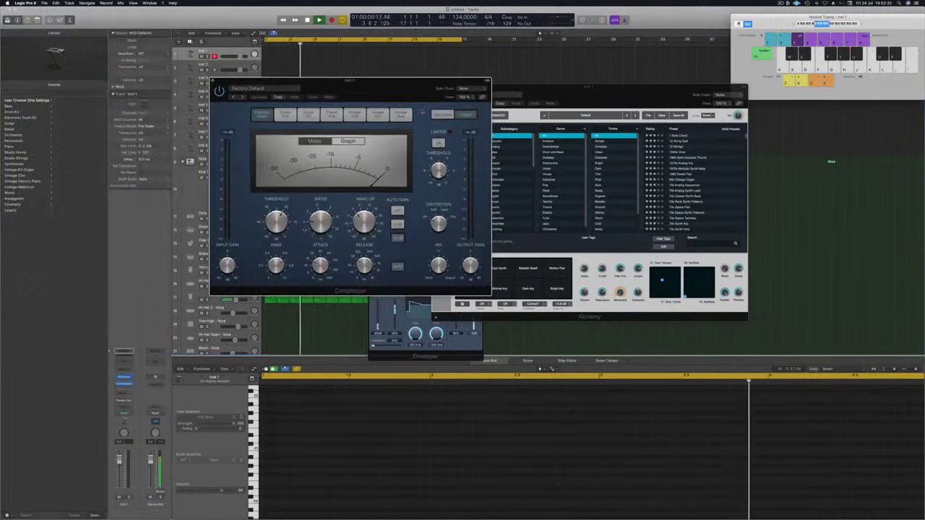
{"action": "left_click", "coordinate": [401, 113]}
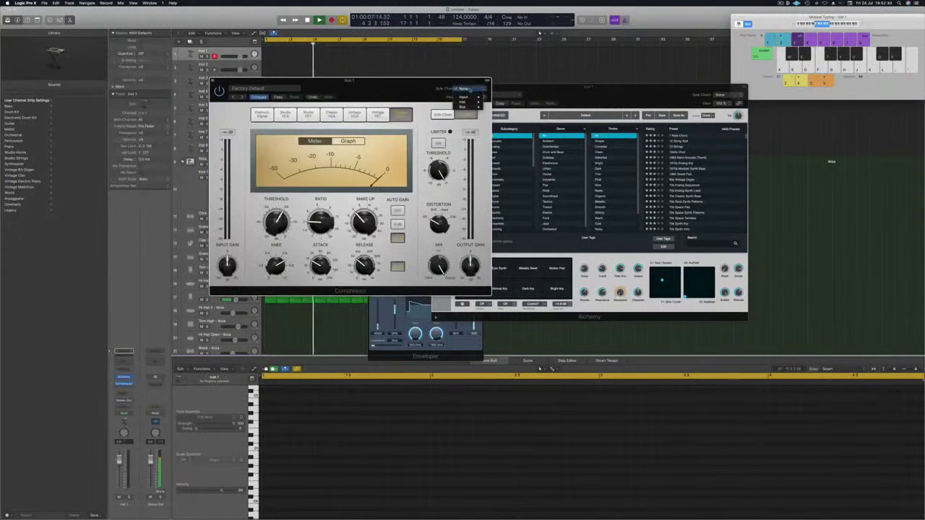
Step: Set the Compressor's side chain to Bus 8, which carries the kicks, and lower its threshold, attack and release
{"action": "mouse_move", "coordinate": [473, 107]}
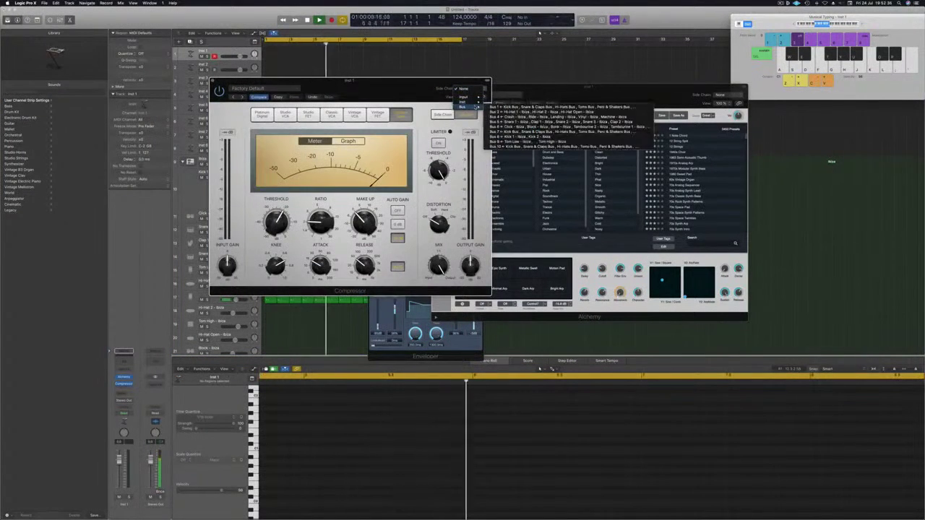
{"action": "left_click", "coordinate": [506, 136]}
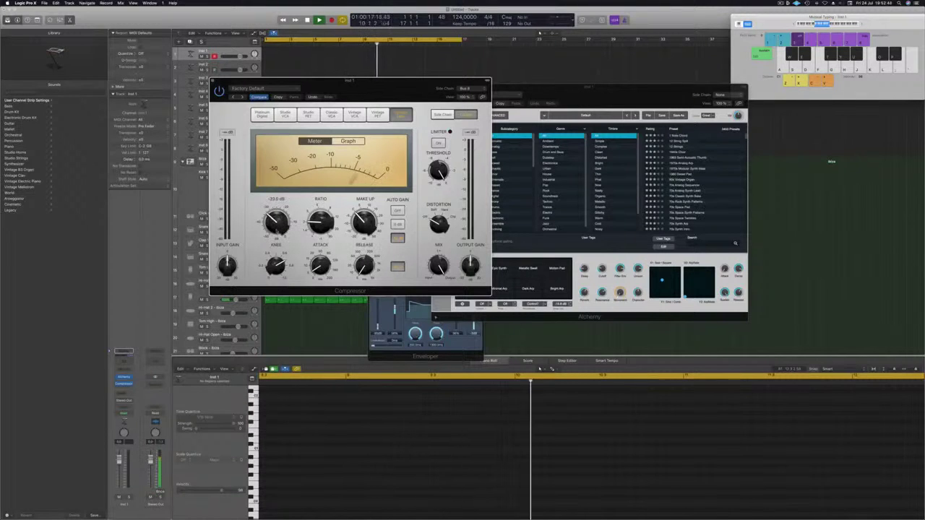
{"action": "left_click_drag", "start_coordinate": [402, 81], "coordinate": [770, 162]}
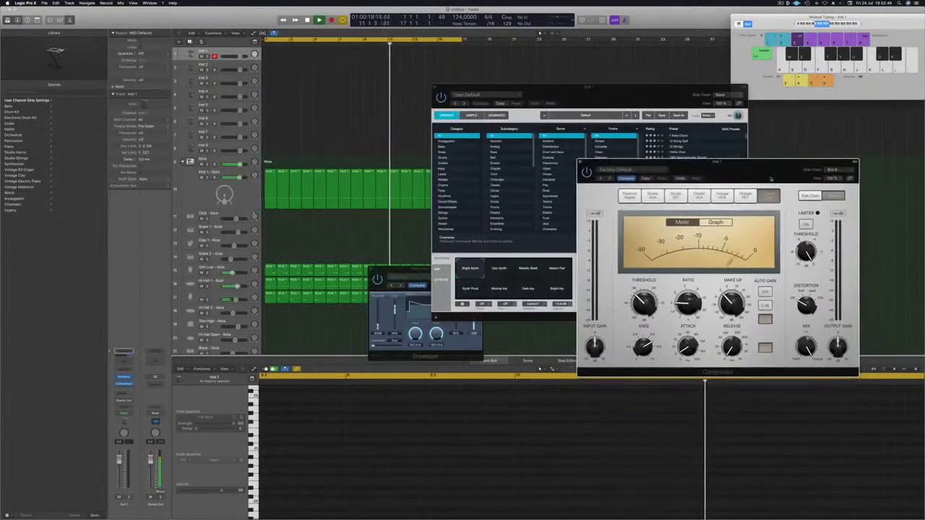
{"action": "left_click_drag", "start_coordinate": [687, 304], "coordinate": [686, 286]}
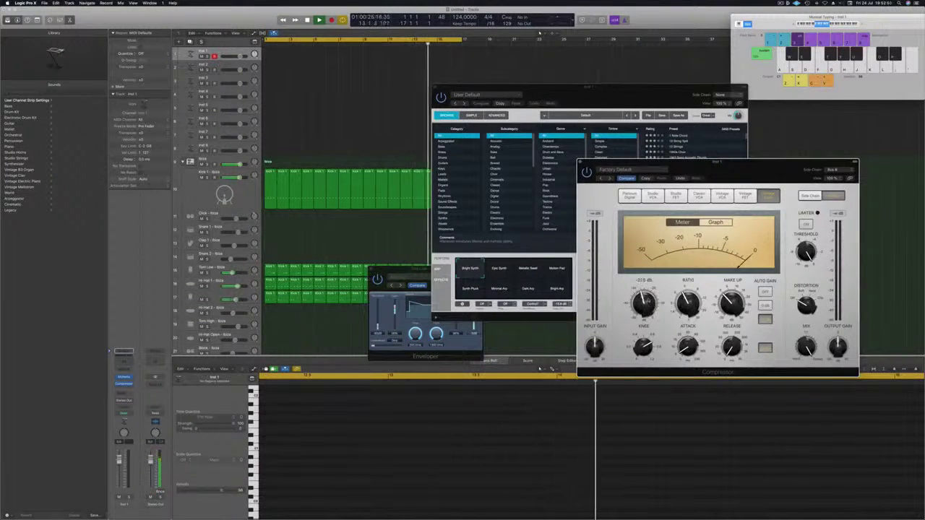
Step: Filter Alchemy's presets to the Bass category, load Analog Slow Sweep and play a note with it
{"action": "left_click_drag", "start_coordinate": [598, 88], "coordinate": [463, 97]}
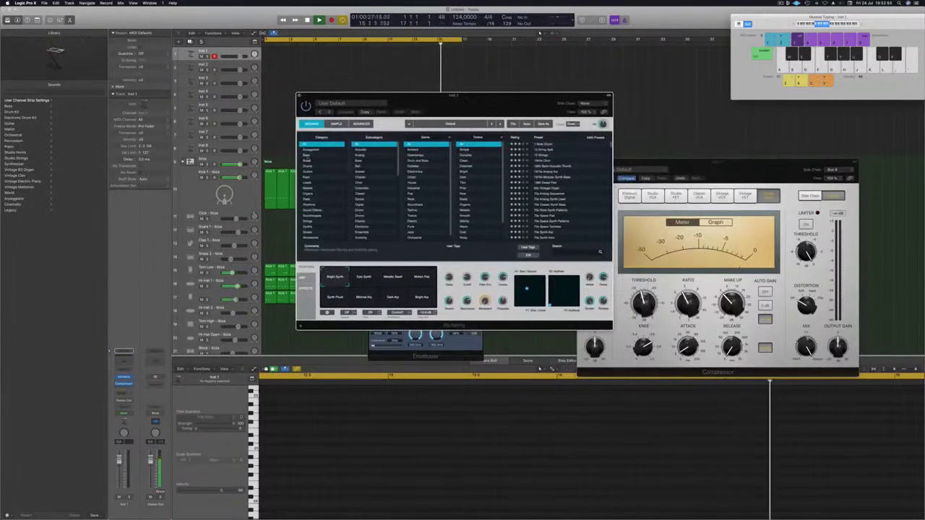
{"action": "left_click", "coordinate": [314, 154]}
{"action": "scroll", "coordinate": [556, 168], "scroll_direction": "down", "scroll_amount": 5}
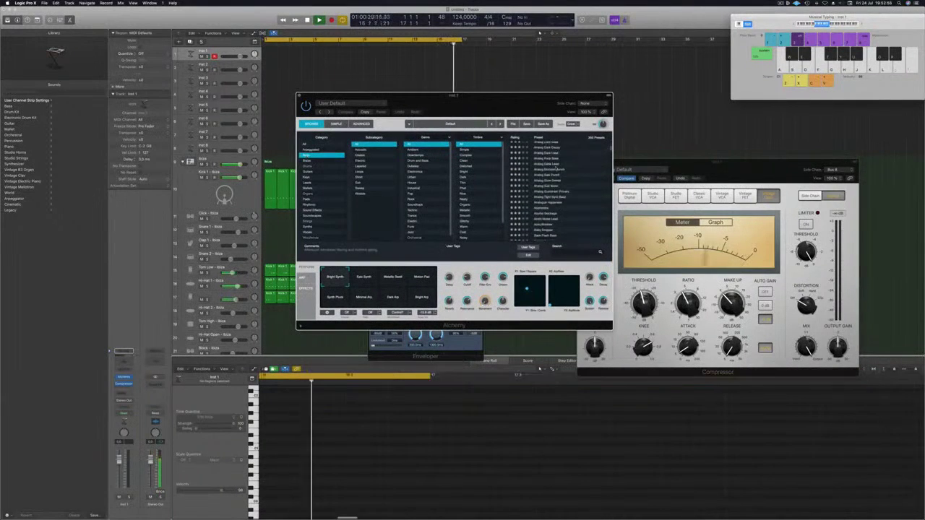
{"action": "left_click", "coordinate": [558, 180]}
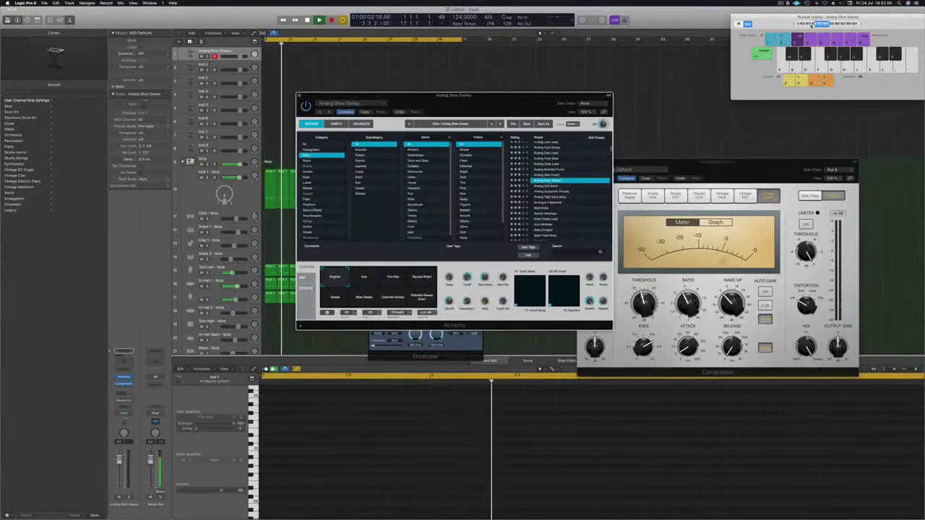
{"action": "key", "text": "a"}
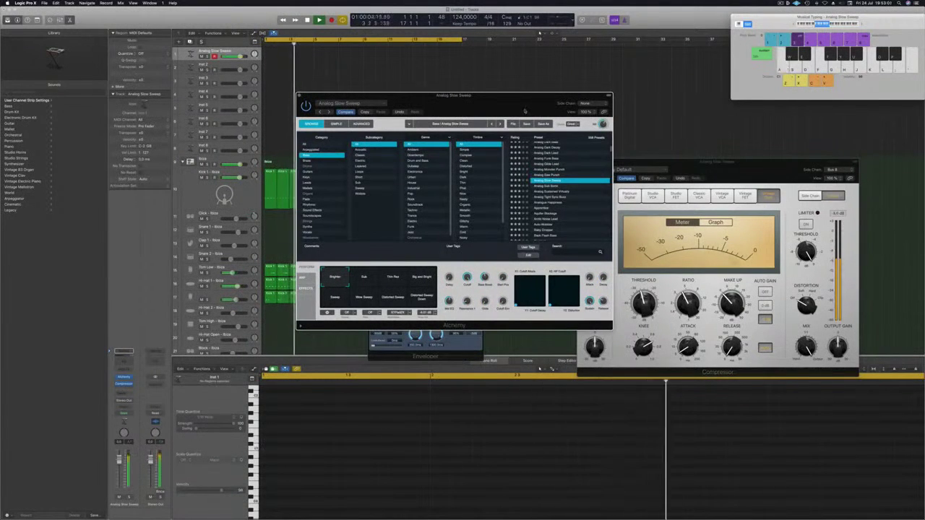
Step: Load the Analogue Happiness bass preset in Alchemy to audition it
{"action": "left_click_drag", "start_coordinate": [534, 95], "coordinate": [546, 87]}
{"action": "left_click", "coordinate": [558, 194]}
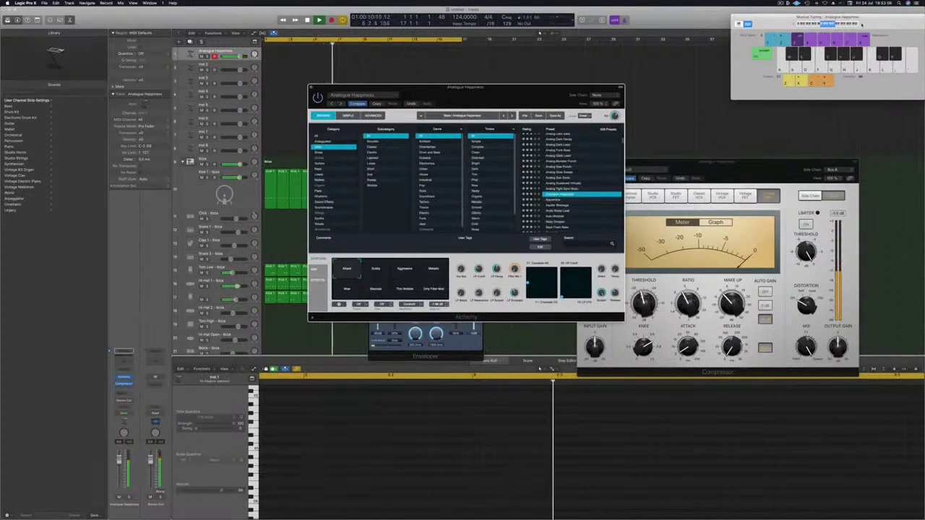
{"action": "left_click_drag", "start_coordinate": [538, 97], "coordinate": [602, 60]}
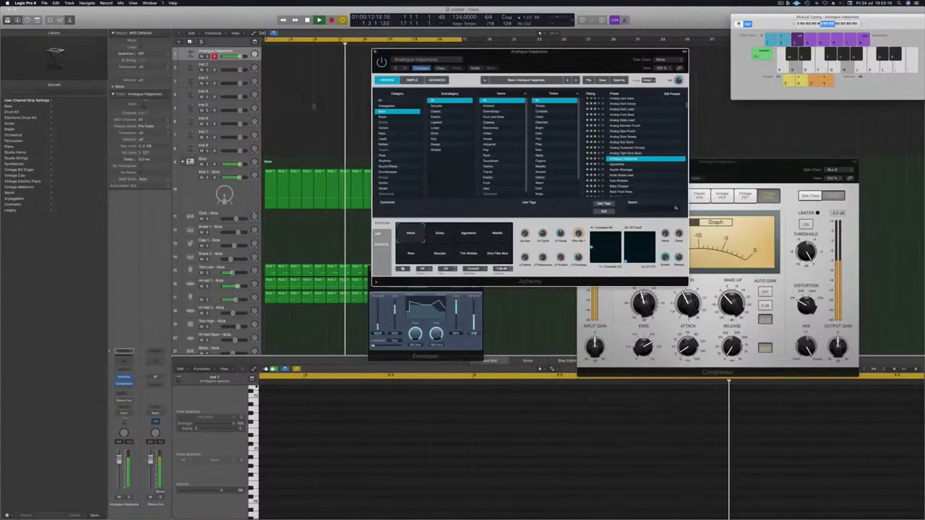
Step: Lower the Inst 1 track's volume and load the Apprentice bass preset in Alchemy
{"action": "left_click_drag", "start_coordinate": [120, 460], "coordinate": [119, 468]}
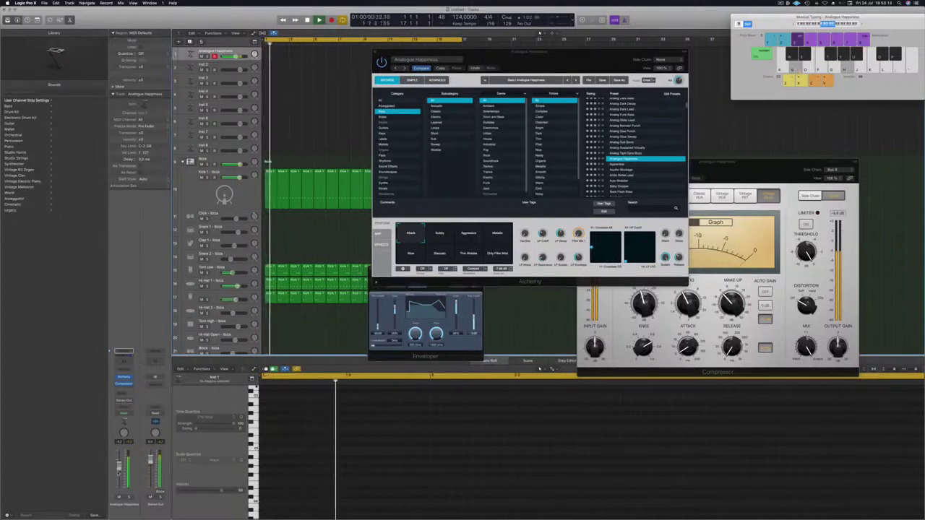
{"action": "left_click", "coordinate": [618, 164]}
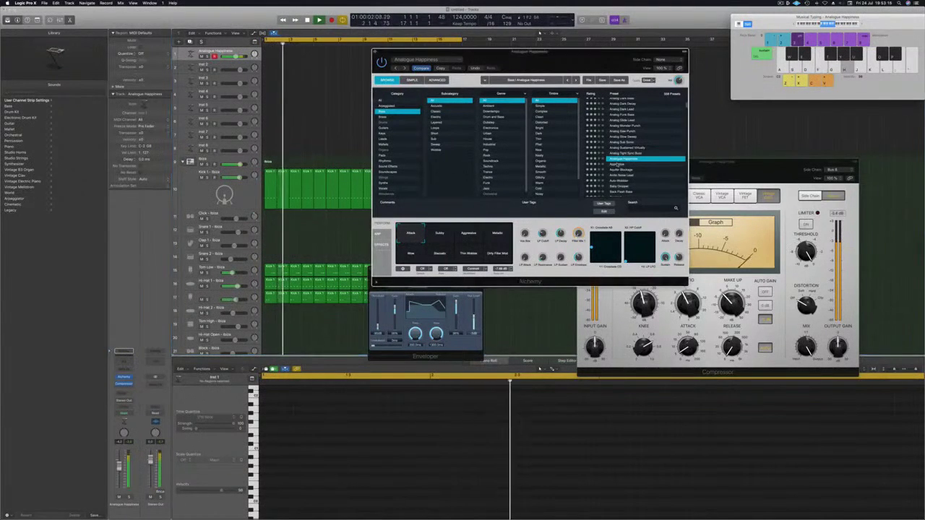
{"action": "left_click", "coordinate": [618, 165]}
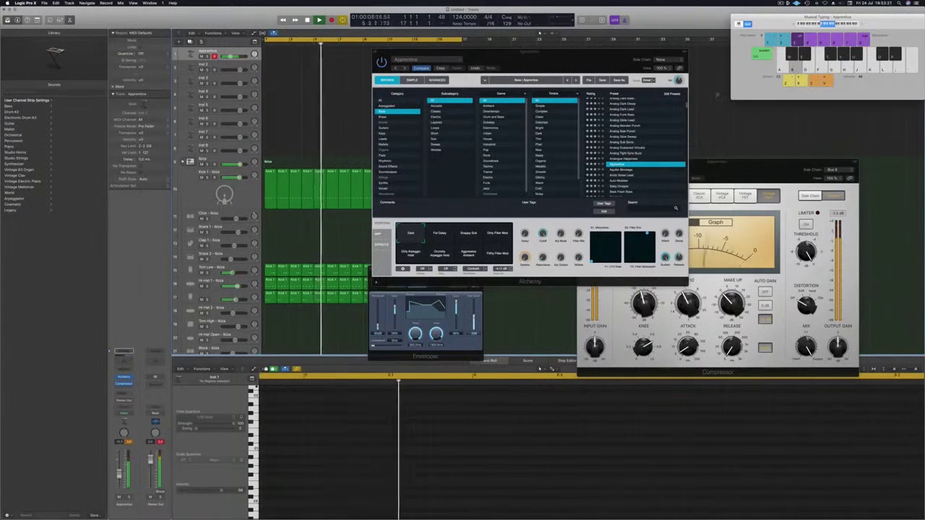
Step: Audition the Acidic Noise Lead, Auto-Wobbler and Baby Dropper bass presets in Alchemy
{"action": "scroll", "coordinate": [628, 153], "scroll_direction": "down", "scroll_amount": 3}
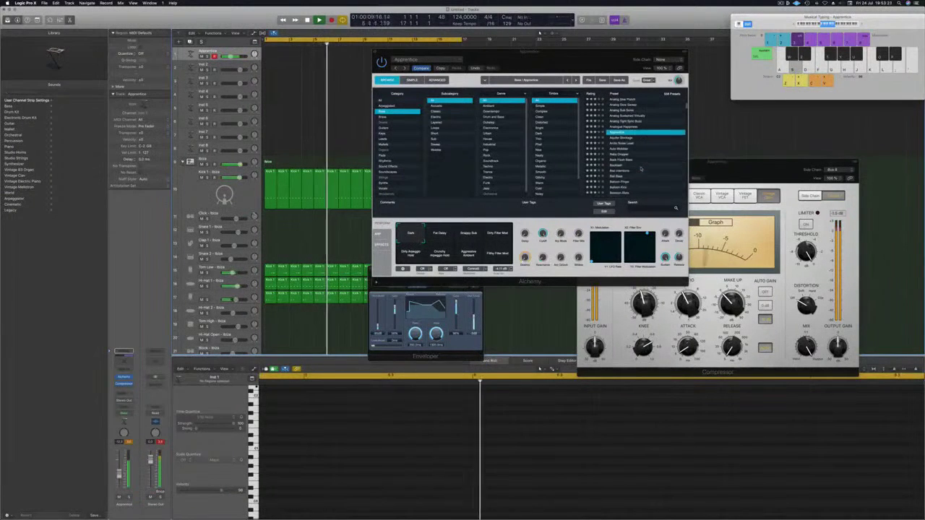
{"action": "left_click", "coordinate": [621, 143]}
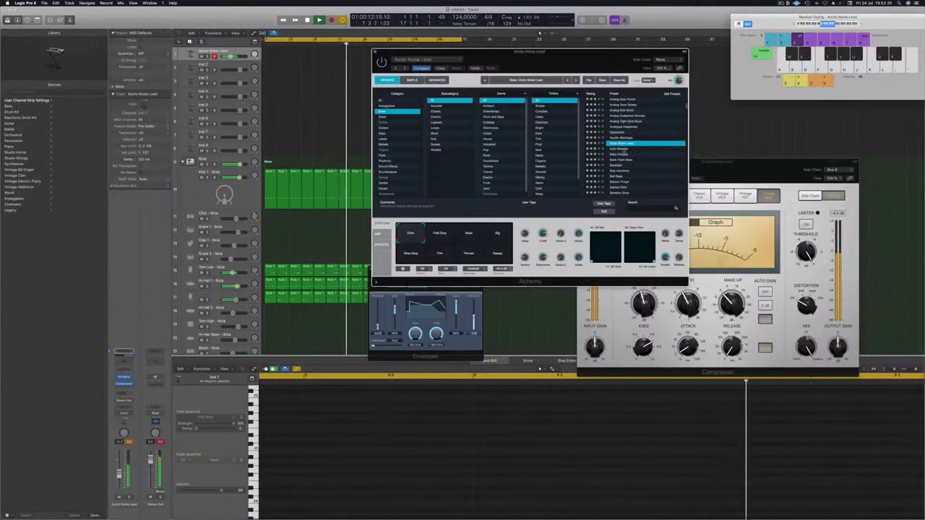
{"action": "left_click", "coordinate": [620, 149]}
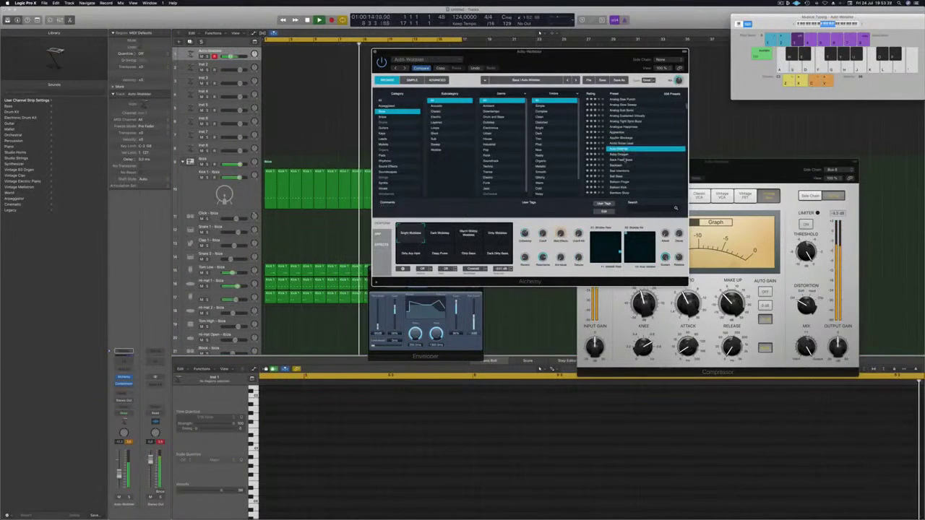
{"action": "left_click", "coordinate": [622, 154]}
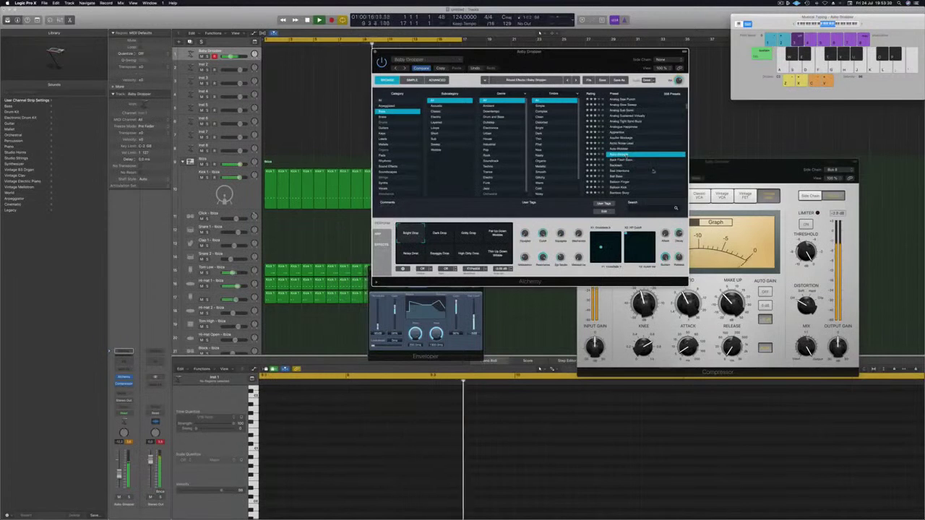
Step: Browse to the bass presets beginning with S in Alchemy and load Super Saw Festival Synth to audition it
{"action": "scroll", "coordinate": [657, 159], "scroll_direction": "down", "scroll_amount": 5}
{"action": "scroll", "coordinate": [635, 148], "scroll_direction": "down", "scroll_amount": 15}
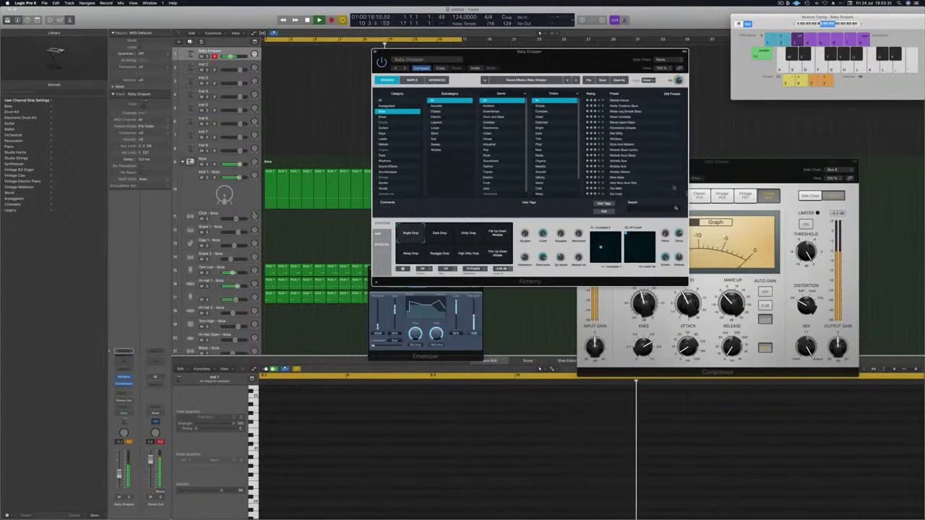
{"action": "scroll", "coordinate": [652, 168], "scroll_direction": "up", "scroll_amount": 3}
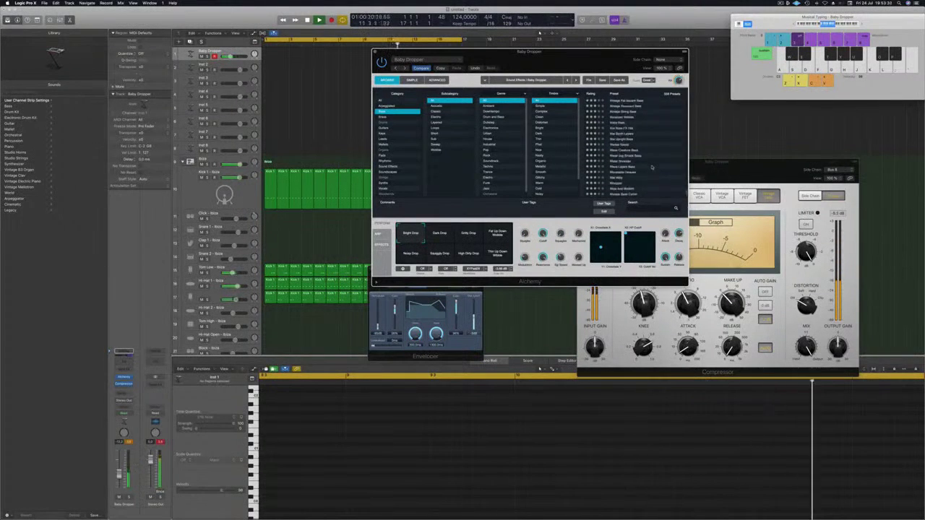
{"action": "scroll", "coordinate": [651, 168], "scroll_direction": "up", "scroll_amount": 8}
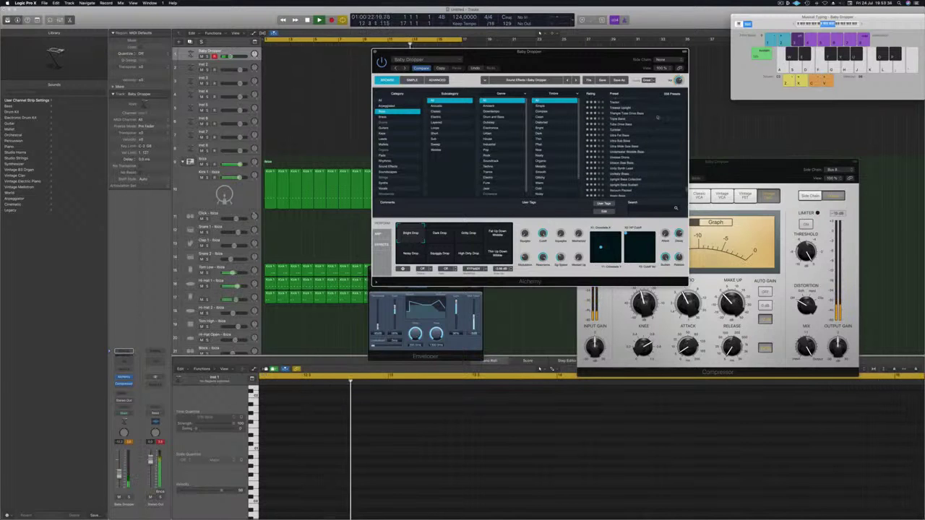
{"action": "scroll", "coordinate": [654, 145], "scroll_direction": "down", "scroll_amount": 1}
{"action": "scroll", "coordinate": [654, 145], "scroll_direction": "up", "scroll_amount": 5}
{"action": "scroll", "coordinate": [653, 145], "scroll_direction": "up", "scroll_amount": 4}
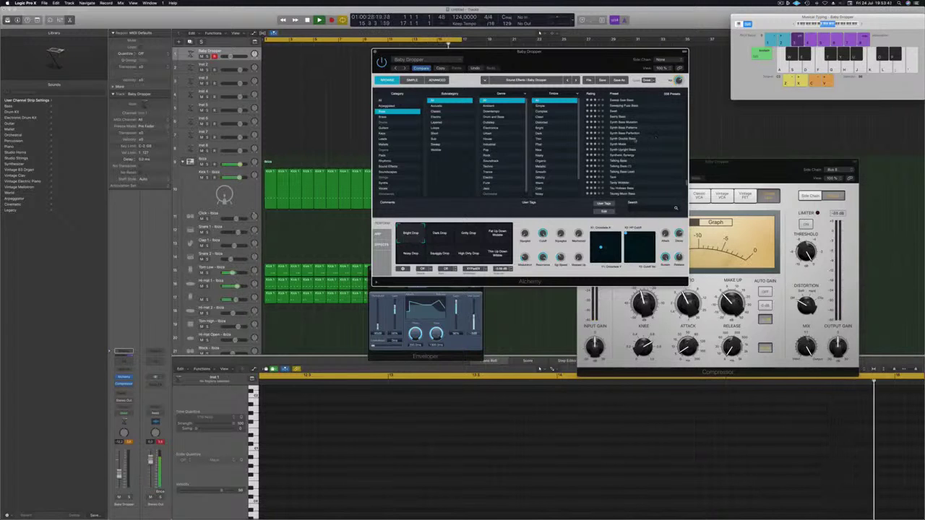
{"action": "scroll", "coordinate": [646, 151], "scroll_direction": "up", "scroll_amount": 4}
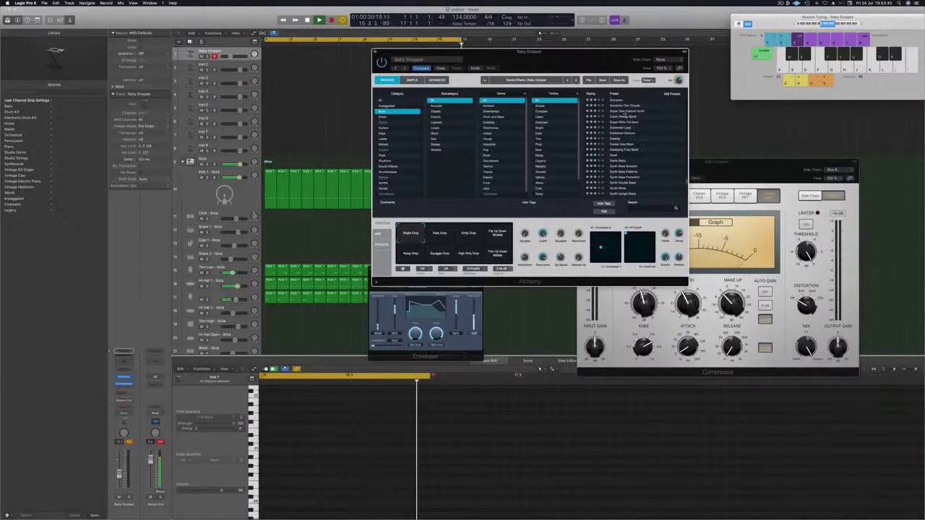
{"action": "left_click", "coordinate": [624, 111]}
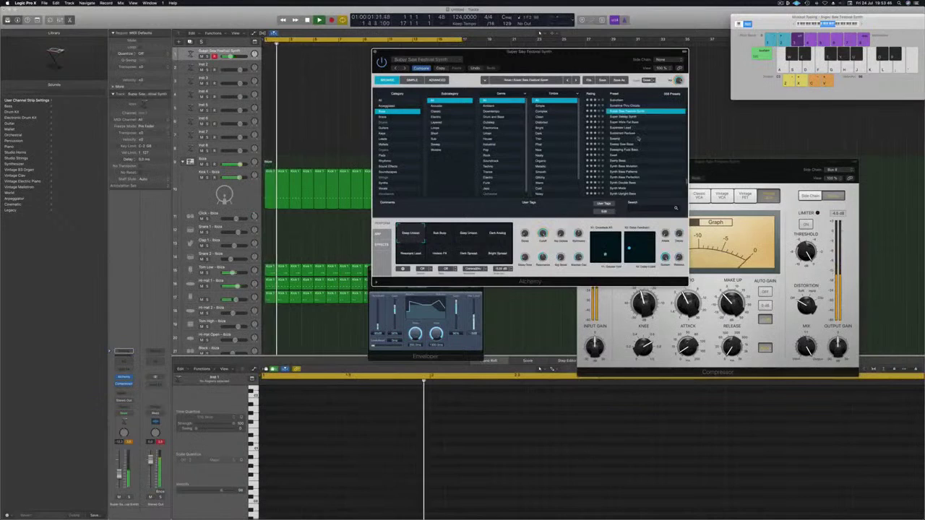
Step: Audition the Sub-Bass Wobble and Sub Trigger presets, including Sub Trigger's Digital Wave variation
{"action": "scroll", "coordinate": [639, 158], "scroll_direction": "up", "scroll_amount": 2}
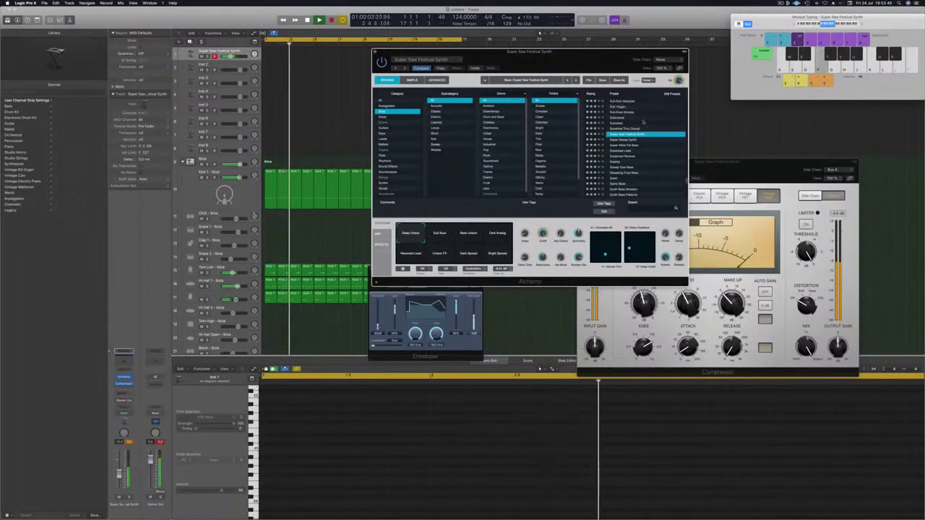
{"action": "left_click", "coordinate": [626, 112]}
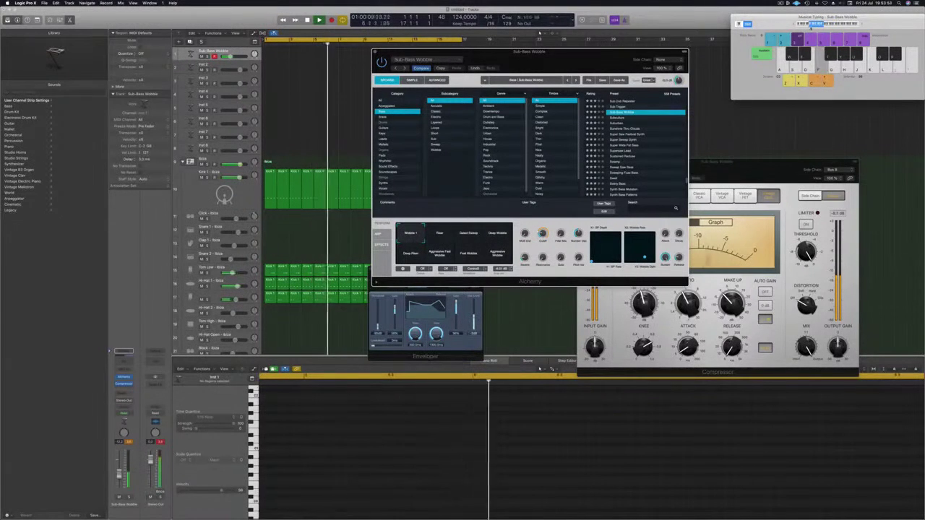
{"action": "left_click", "coordinate": [620, 107]}
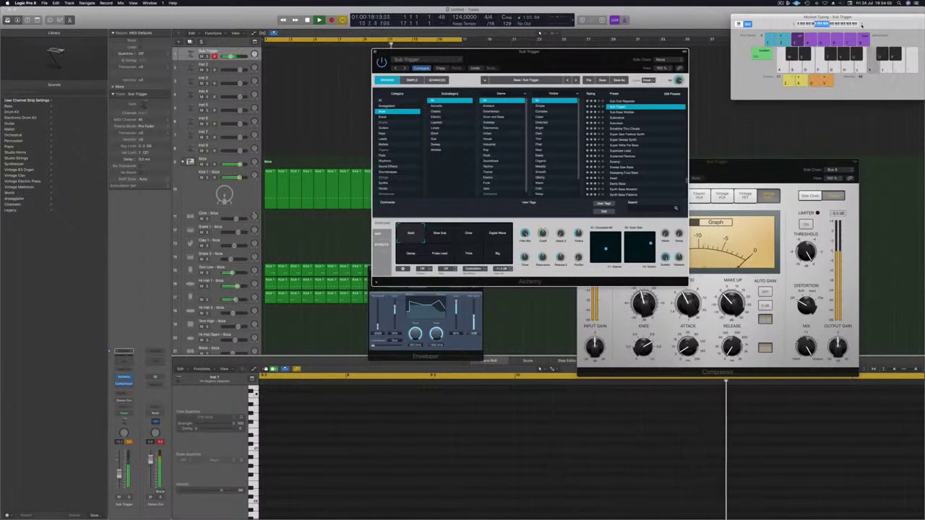
{"action": "left_click", "coordinate": [468, 235]}
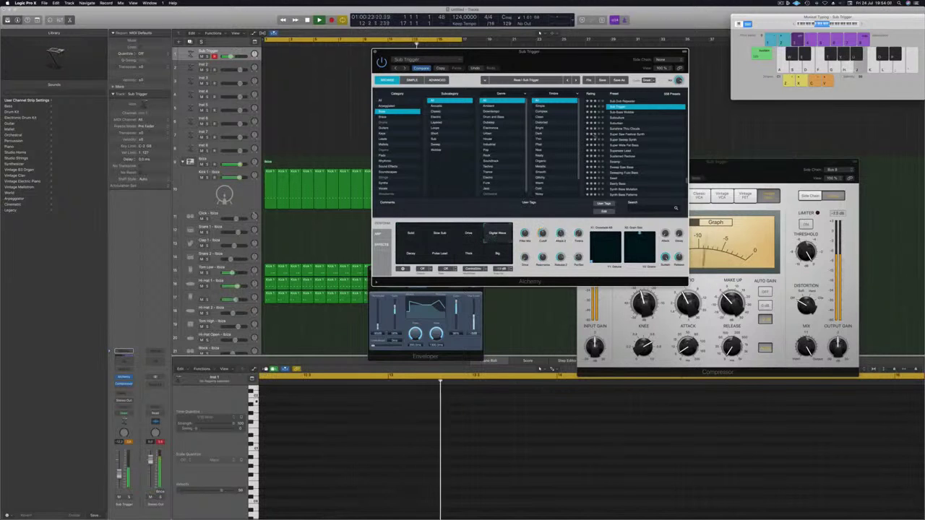
Step: Try Sub Dub Repeater, load the Sub Dropper bass preset and audition its performance variations over the beat, including Octave Width
{"action": "scroll", "coordinate": [630, 148], "scroll_direction": "up", "scroll_amount": 3}
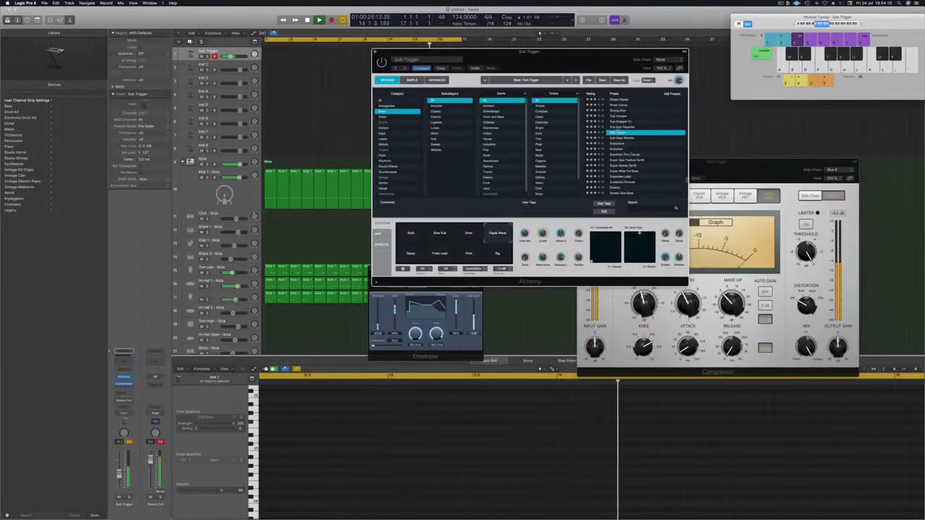
{"action": "left_click", "coordinate": [621, 127]}
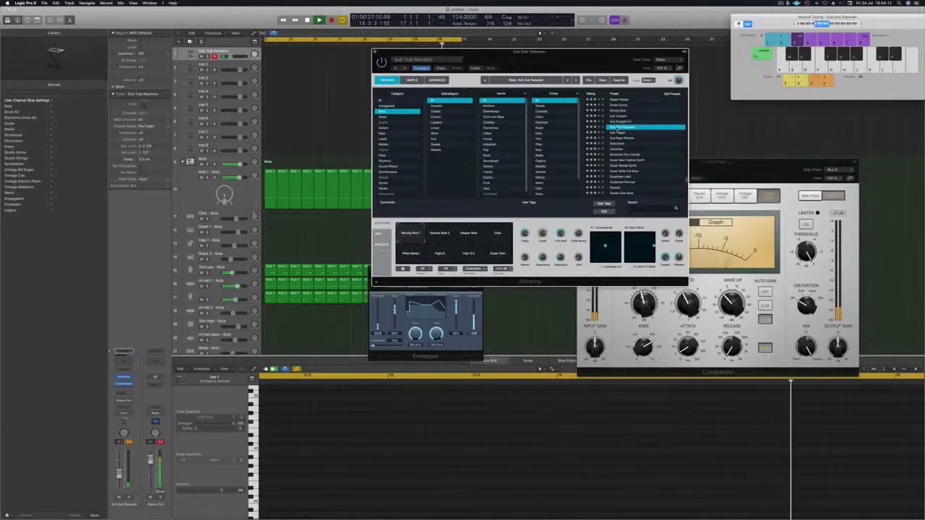
{"action": "left_click", "coordinate": [619, 116]}
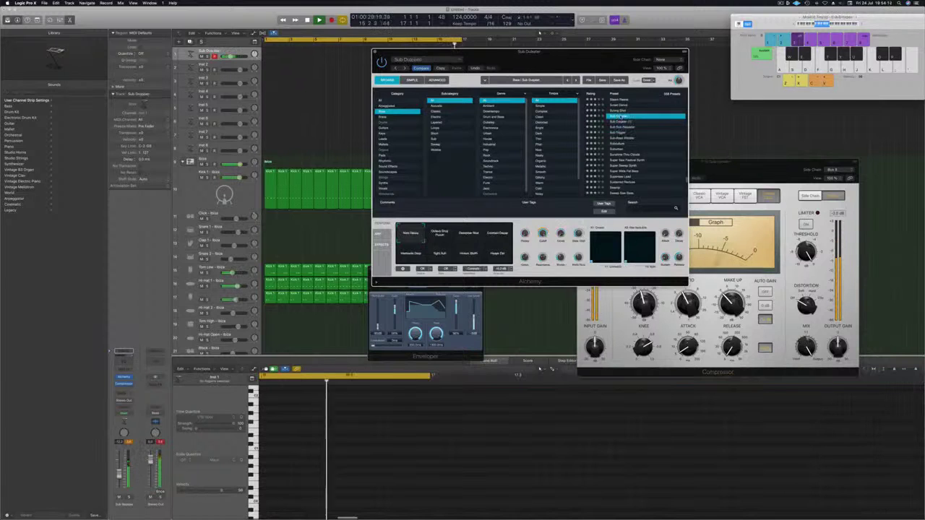
{"action": "key", "text": "space"}
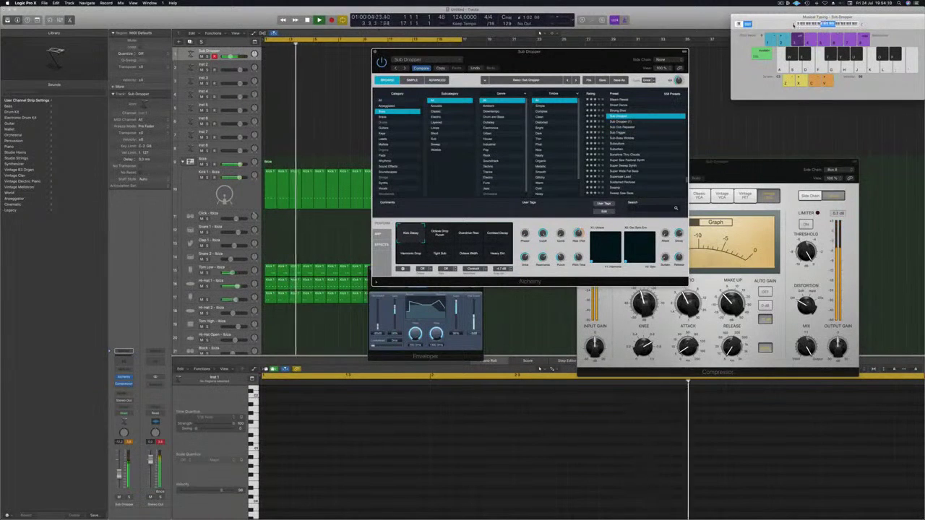
{"action": "mouse_move", "coordinate": [604, 58]}
{"action": "left_mouse_down"}
{"action": "mouse_move", "coordinate": [569, 43]}
{"action": "mouse_move", "coordinate": [609, 59]}
{"action": "left_mouse_up"}
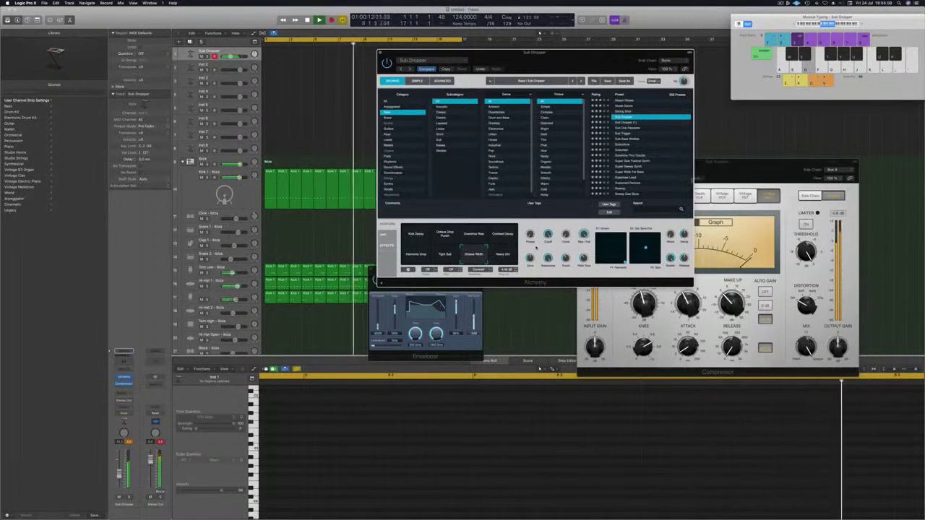
{"action": "left_click", "coordinate": [503, 258]}
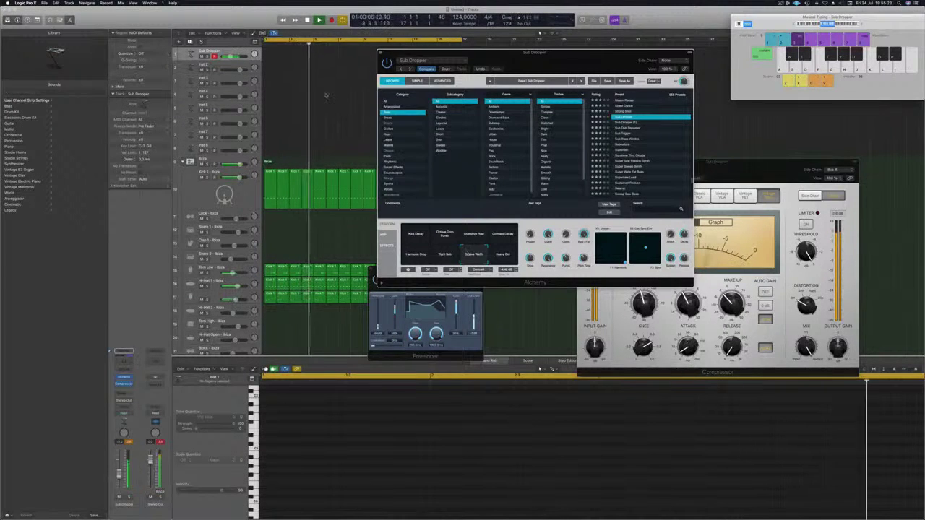
Step: Record a short bass take of two long notes on the Sub Dropper track and move the region to bar 1
{"action": "key", "text": "r"}
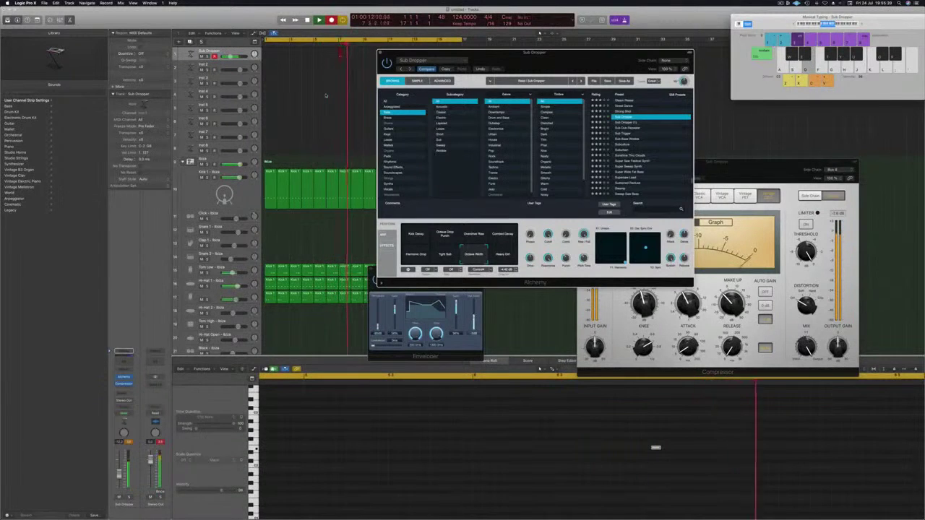
{"action": "key", "text": "d"}
{"action": "key", "text": "space"}
{"action": "left_click_drag", "start_coordinate": [341, 52], "coordinate": [279, 52]}
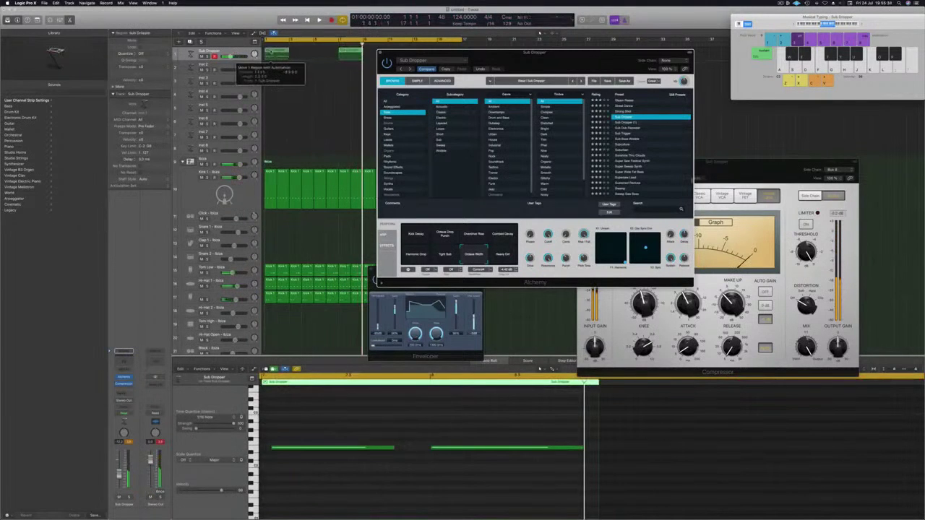
Step: Align the first bass note with the start of the region and shorten the second note to about the same length
{"action": "key", "text": "space"}
{"action": "key", "text": "space"}
{"action": "left_click", "coordinate": [322, 428]}
{"action": "left_click_drag", "start_coordinate": [386, 450], "coordinate": [506, 464]}
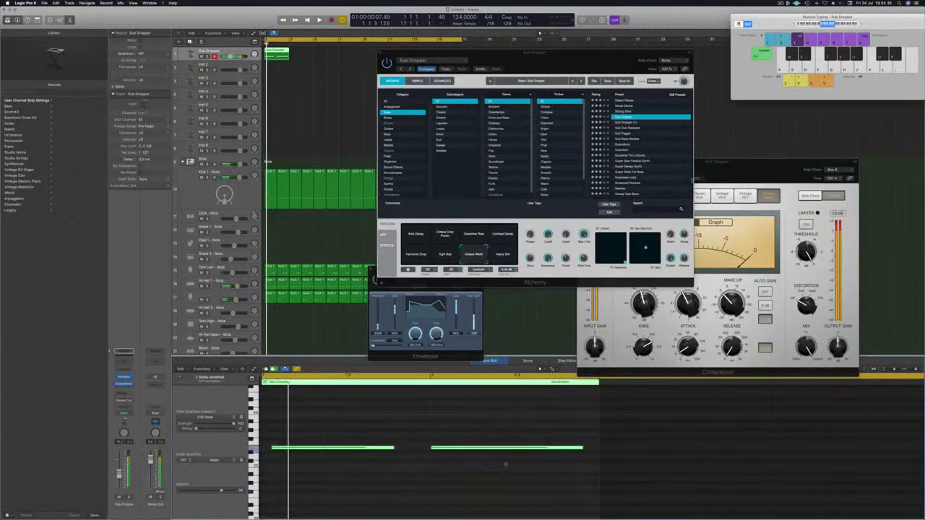
{"action": "left_click_drag", "start_coordinate": [415, 427], "coordinate": [379, 471]}
{"action": "key", "text": "space"}
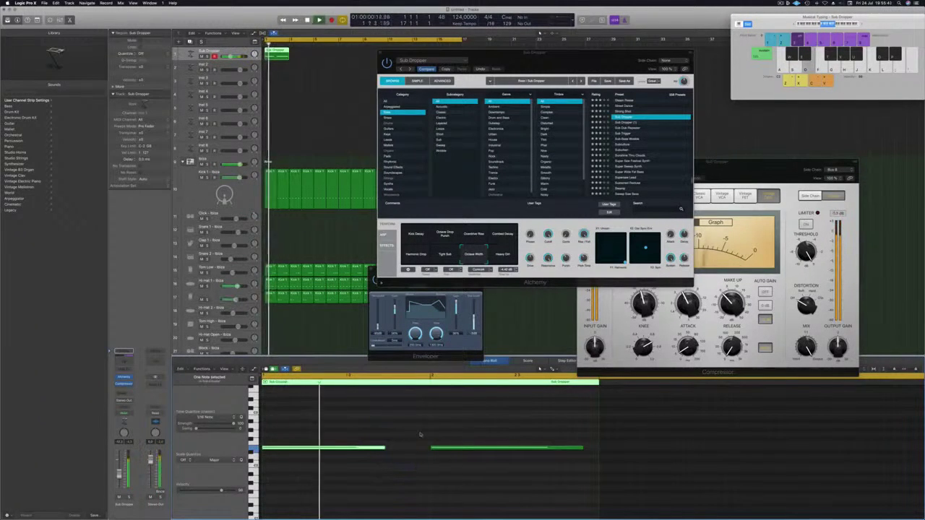
{"action": "left_click", "coordinate": [548, 448]}
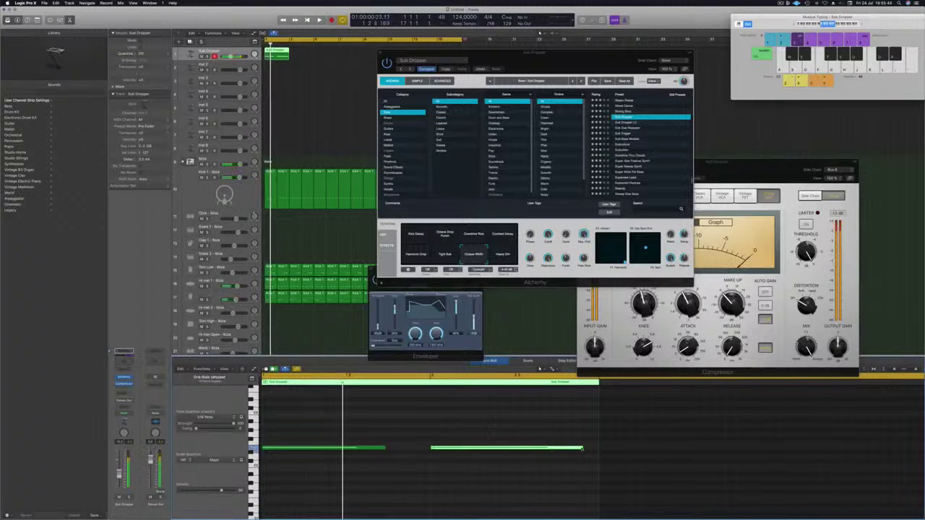
{"action": "left_click_drag", "start_coordinate": [582, 449], "coordinate": [558, 450]}
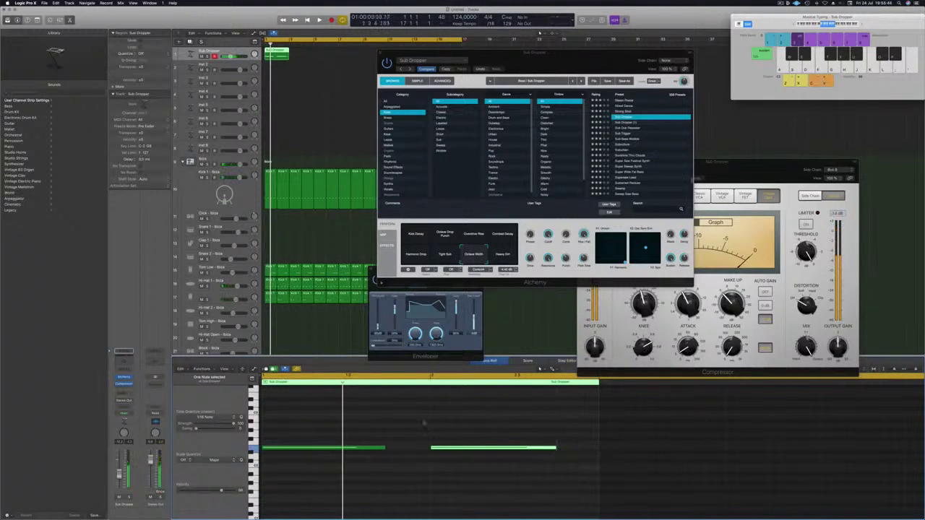
Step: Copy the two-bar Sub Dropper region repeatedly to fill all 16 bars of the track
{"action": "left_click_drag", "start_coordinate": [534, 53], "coordinate": [773, 70]}
{"action": "left_click_drag", "start_coordinate": [277, 52], "coordinate": [380, 62]}
{"action": "left_click", "coordinate": [284, 50], "text": "shift"}
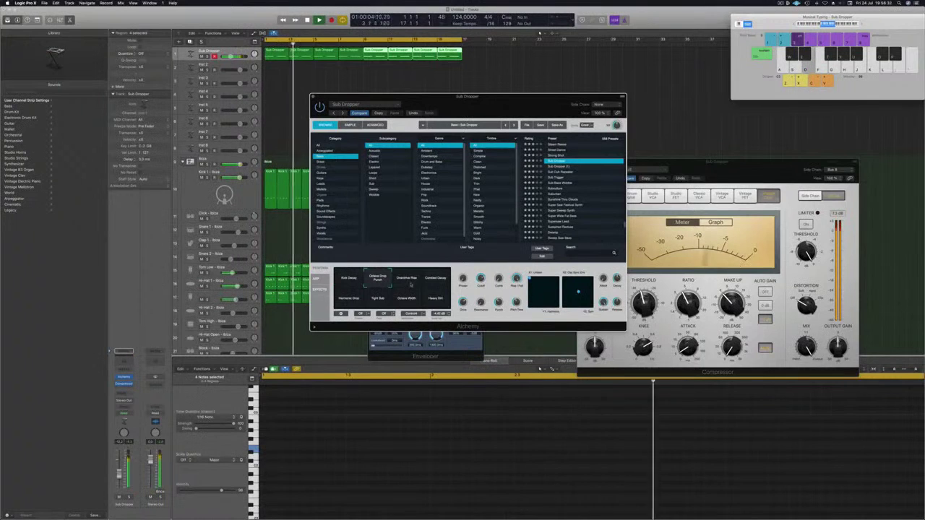
Step: Switch the Sub Dropper preset to its Overdrive Rise variation and close the Alchemy window
{"action": "left_click", "coordinate": [407, 281]}
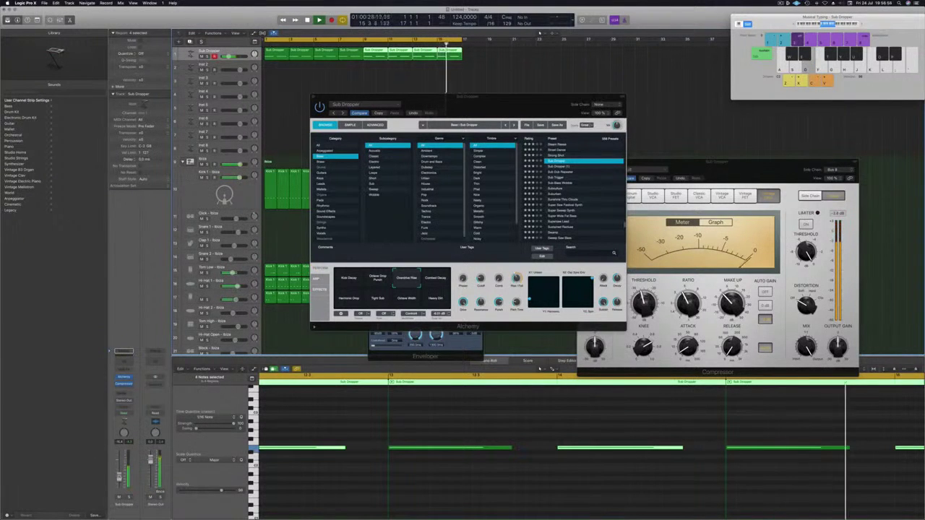
{"action": "left_click_drag", "start_coordinate": [501, 106], "coordinate": [553, 149]}
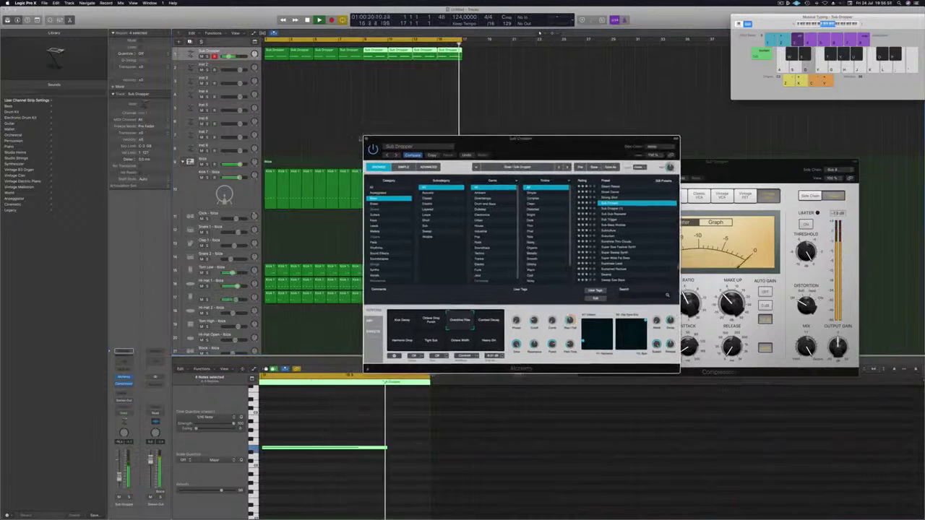
{"action": "left_click", "coordinate": [367, 139]}
{"action": "left_click", "coordinate": [347, 118]}
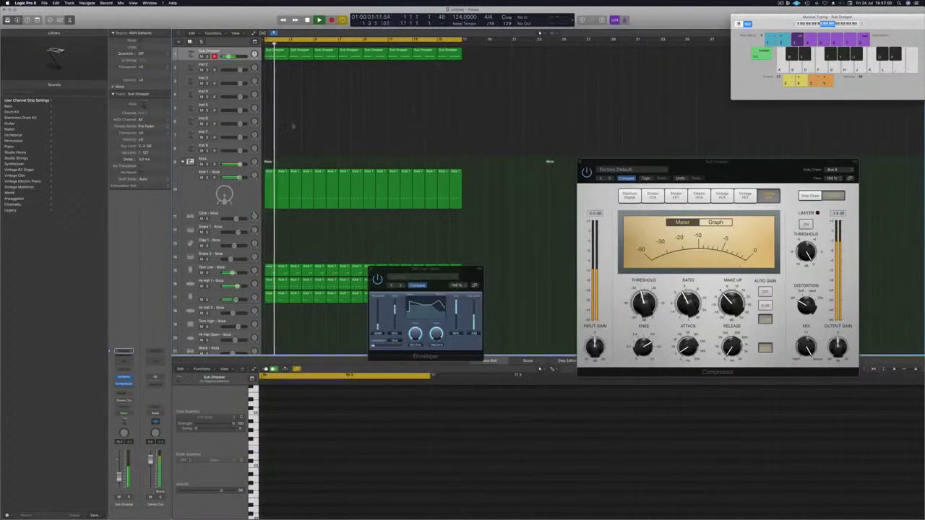
Step: Copy the first bass region to the Inst 2 track and rework its notes into two short notes per bar, starting on beat 2
{"action": "left_click_drag", "start_coordinate": [281, 54], "coordinate": [276, 107]}
{"action": "scroll", "coordinate": [316, 421], "scroll_direction": "down", "scroll_amount": 2}
{"action": "scroll", "coordinate": [318, 425], "scroll_direction": "left", "scroll_amount": 4}
{"action": "left_click_drag", "start_coordinate": [321, 429], "coordinate": [445, 469]}
{"action": "left_click_drag", "start_coordinate": [363, 448], "coordinate": [320, 449]}
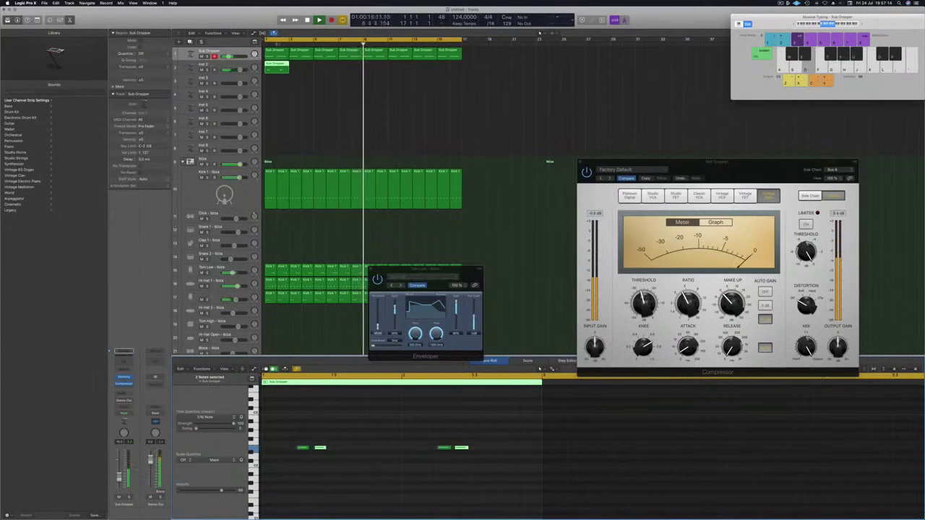
Step: Open Alchemy on the Inst 2 track, filter its presets to the rhythm category and load After Image Echoes
{"action": "left_click", "coordinate": [222, 65]}
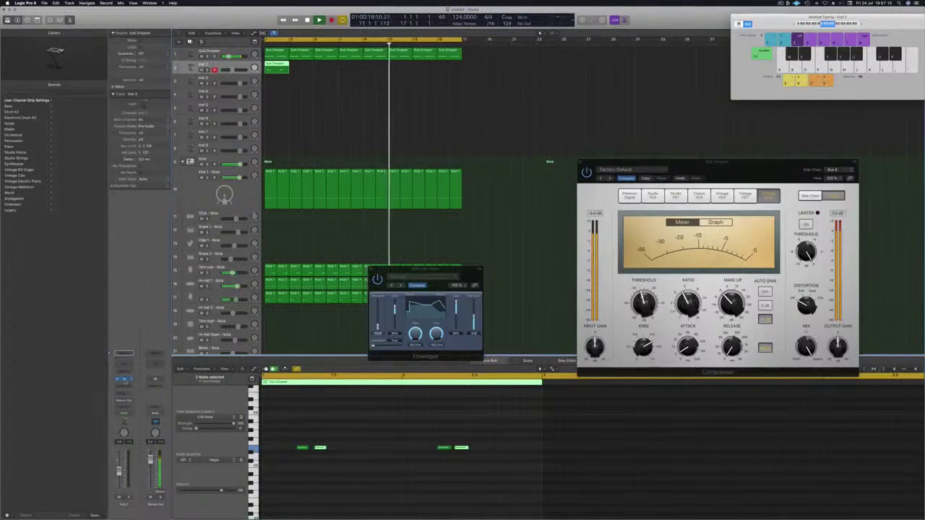
{"action": "left_click", "coordinate": [124, 379]}
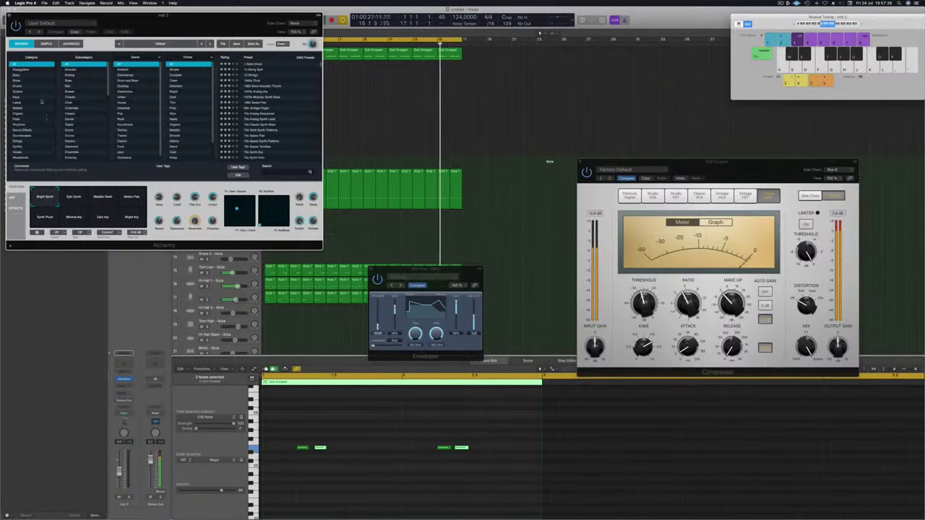
{"action": "left_click", "coordinate": [21, 125]}
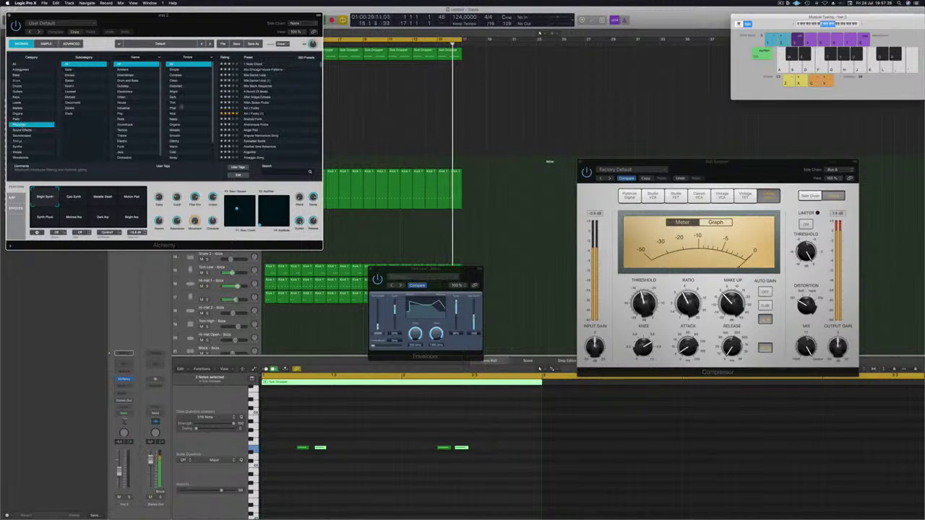
{"action": "left_click", "coordinate": [267, 97]}
{"action": "left_click_drag", "start_coordinate": [163, 15], "coordinate": [609, 78]}
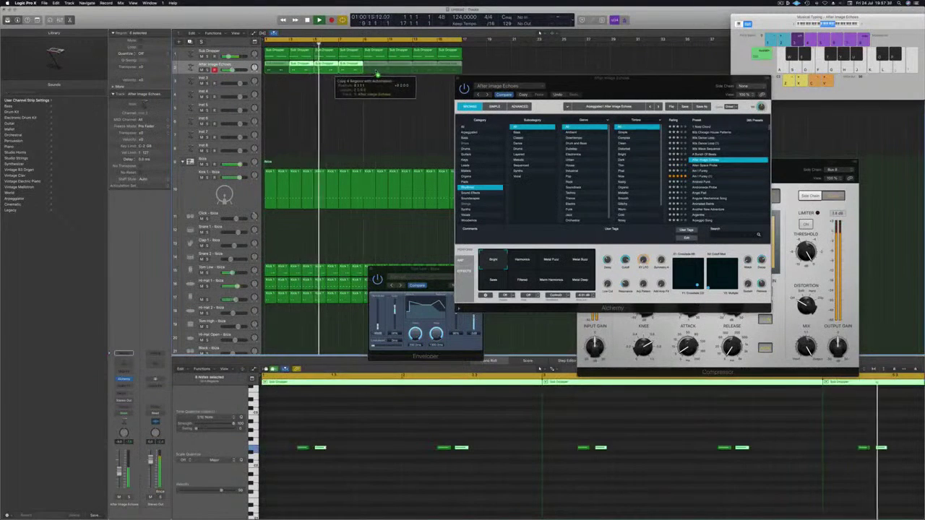
Step: Try the After Image Echoes variations one by one during playback, from Harmonics through Metal Deep
{"action": "left_click_drag", "start_coordinate": [574, 87], "coordinate": [450, 109]}
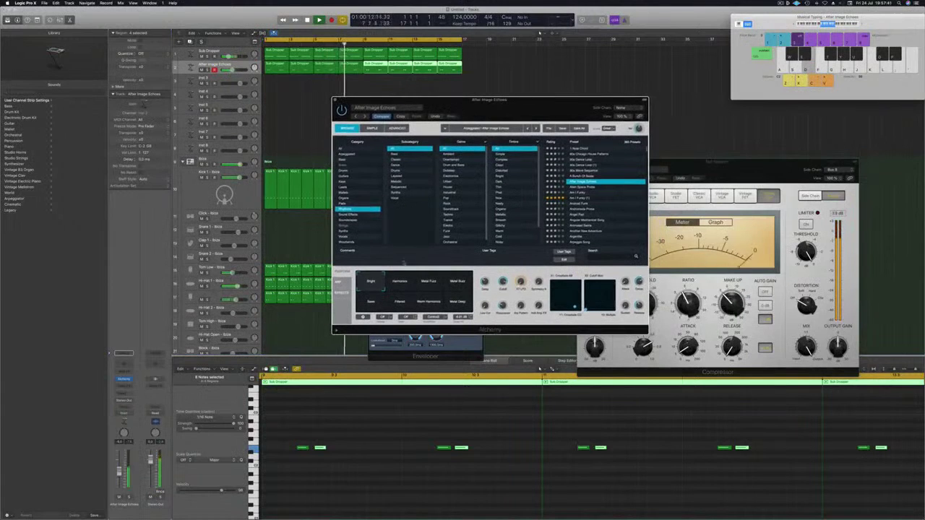
{"action": "left_click", "coordinate": [400, 280]}
{"action": "key", "text": "d"}
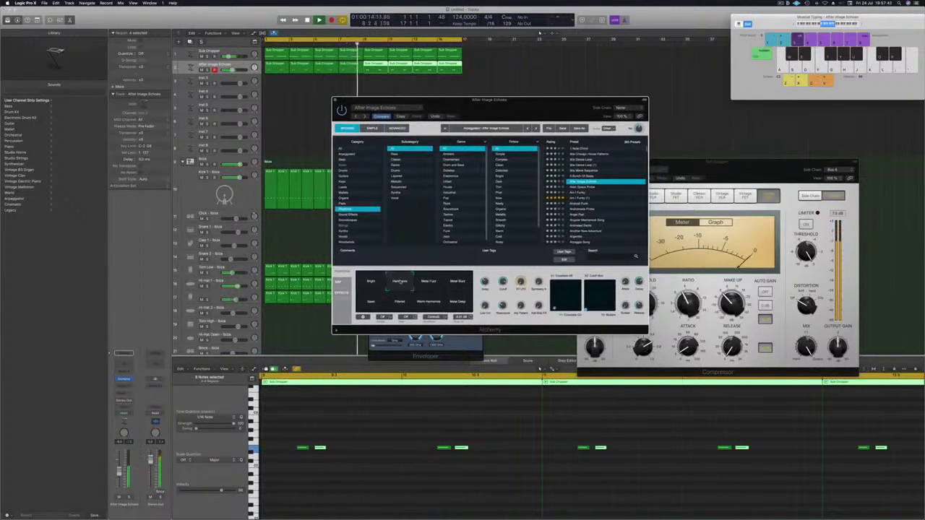
{"action": "left_click", "coordinate": [431, 283]}
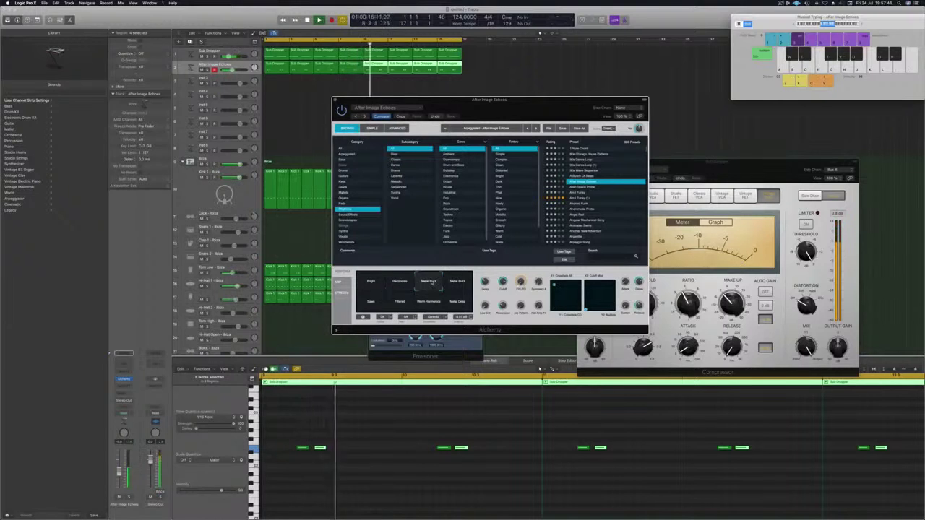
{"action": "left_click", "coordinate": [453, 284]}
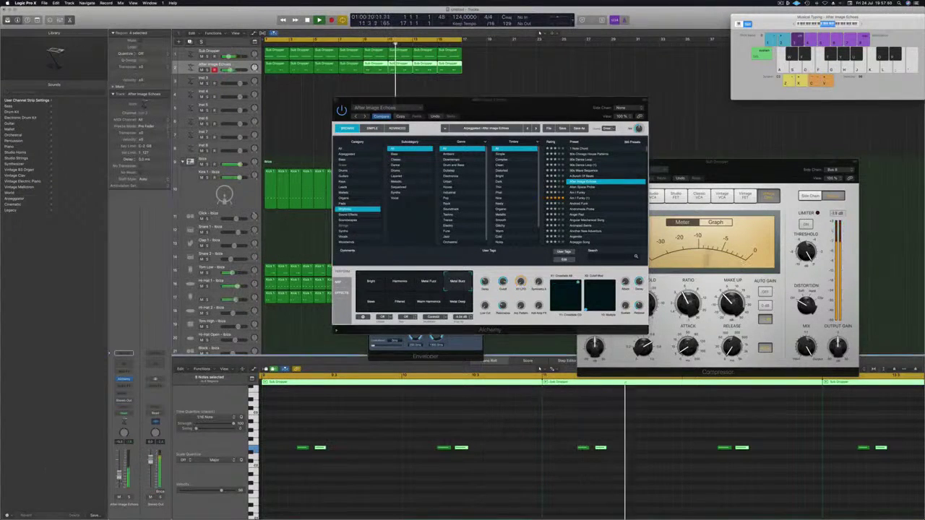
{"action": "left_click", "coordinate": [371, 300]}
{"action": "left_click", "coordinate": [402, 304]}
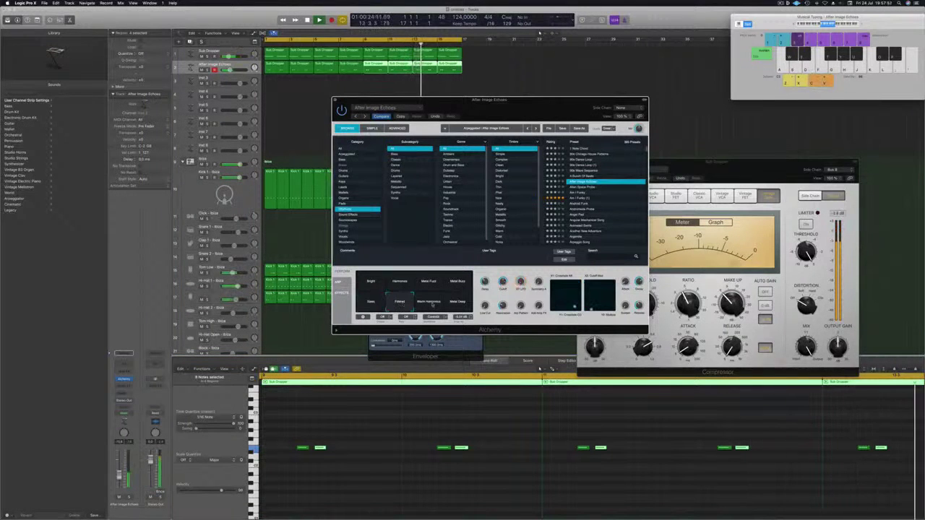
{"action": "left_click", "coordinate": [429, 302]}
{"action": "left_click", "coordinate": [459, 300]}
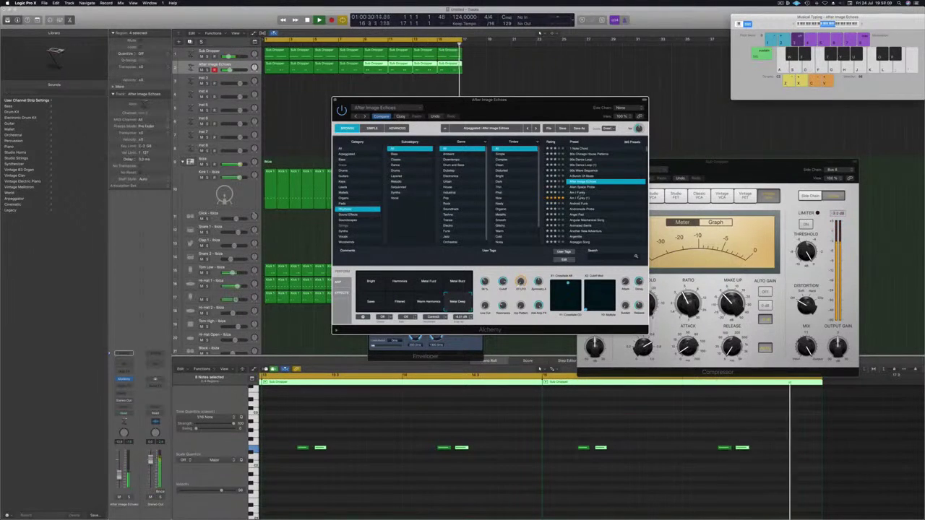
Step: Try the Alien Space Probe and Am I Funky presets along with several of their variations
{"action": "left_click", "coordinate": [582, 188]}
{"action": "left_click_drag", "start_coordinate": [524, 110], "coordinate": [582, 86]}
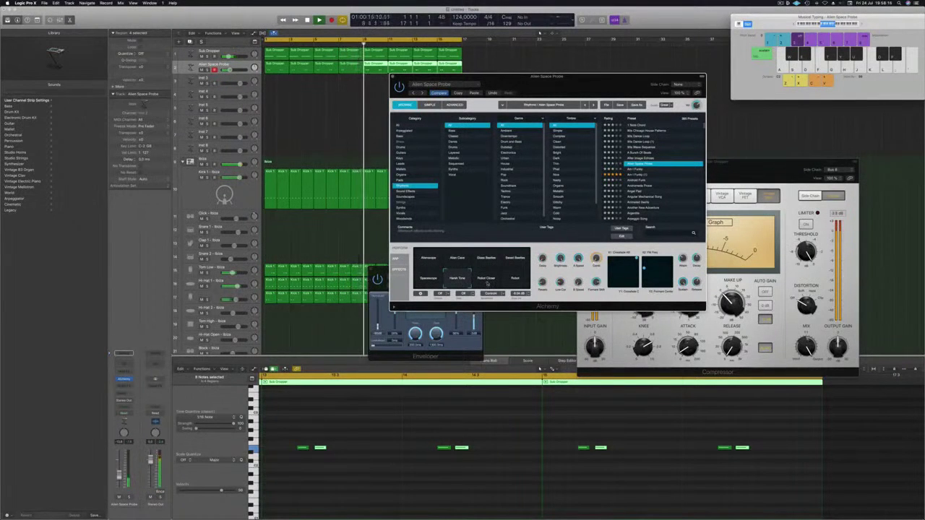
{"action": "left_click", "coordinate": [487, 283]}
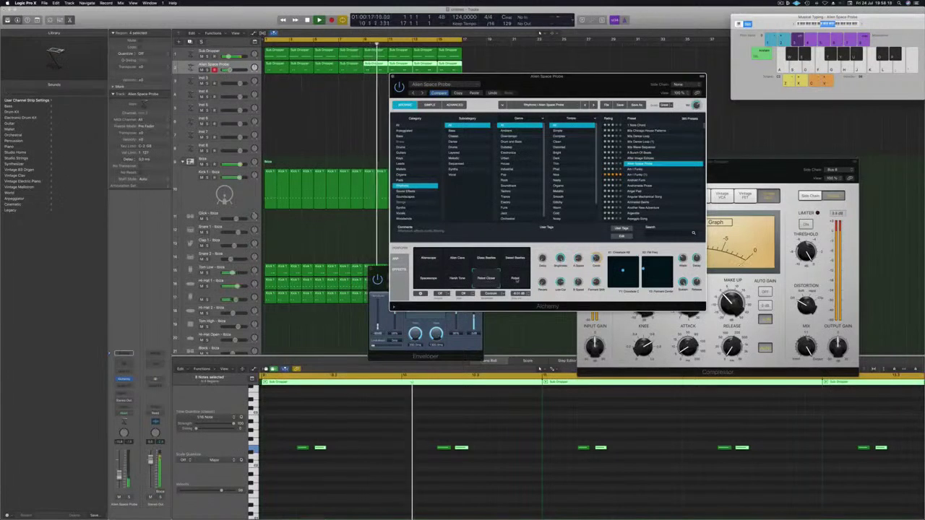
{"action": "left_click", "coordinate": [514, 281]}
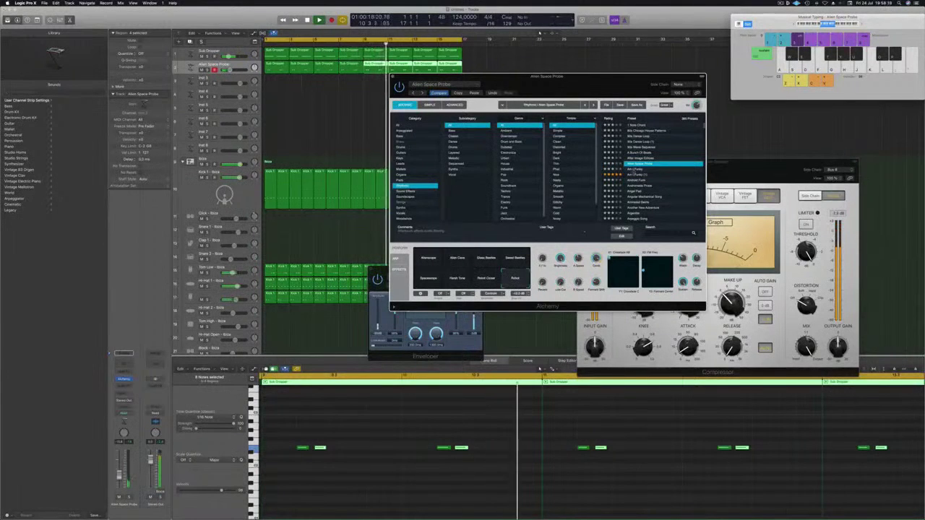
{"action": "left_click", "coordinate": [634, 169]}
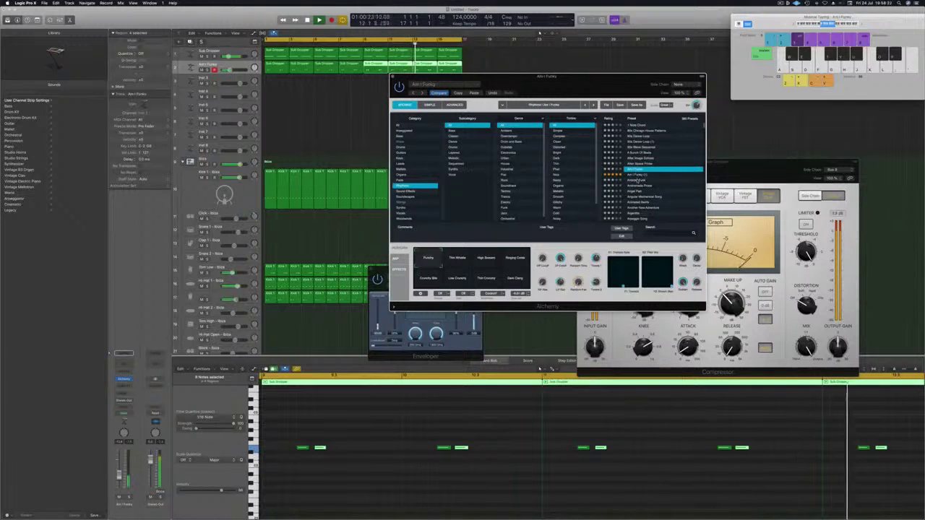
{"action": "left_click", "coordinate": [456, 258]}
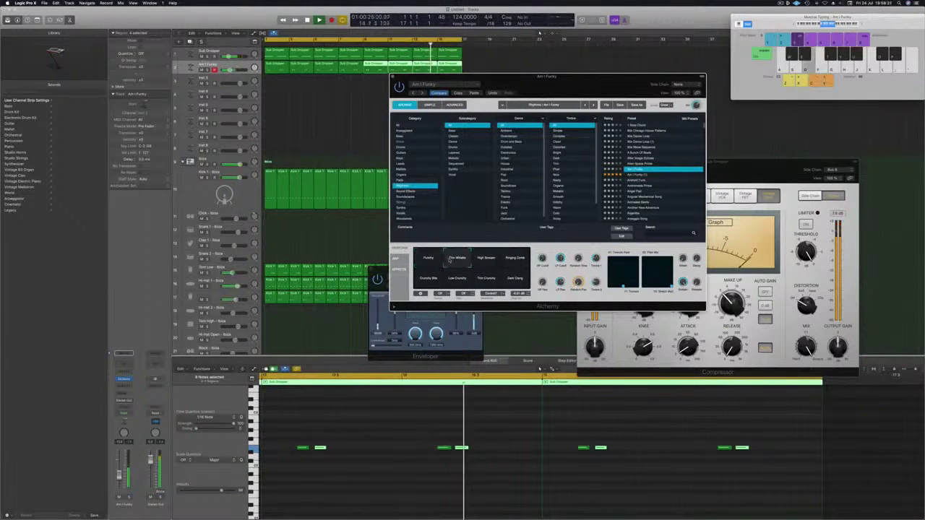
{"action": "left_click", "coordinate": [487, 260]}
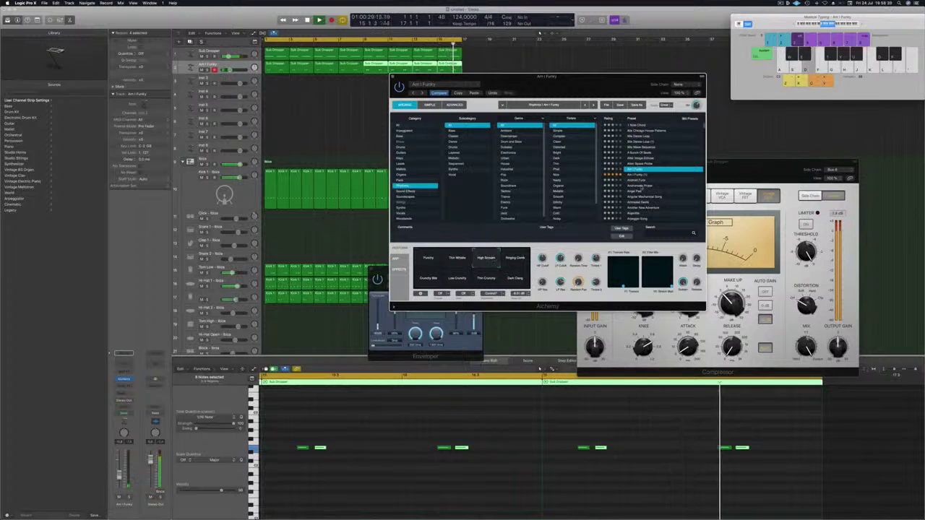
Step: Load the Andromeda Probe preset on the second Alchemy track and raise the track's volume slightly
{"action": "left_click", "coordinate": [639, 186]}
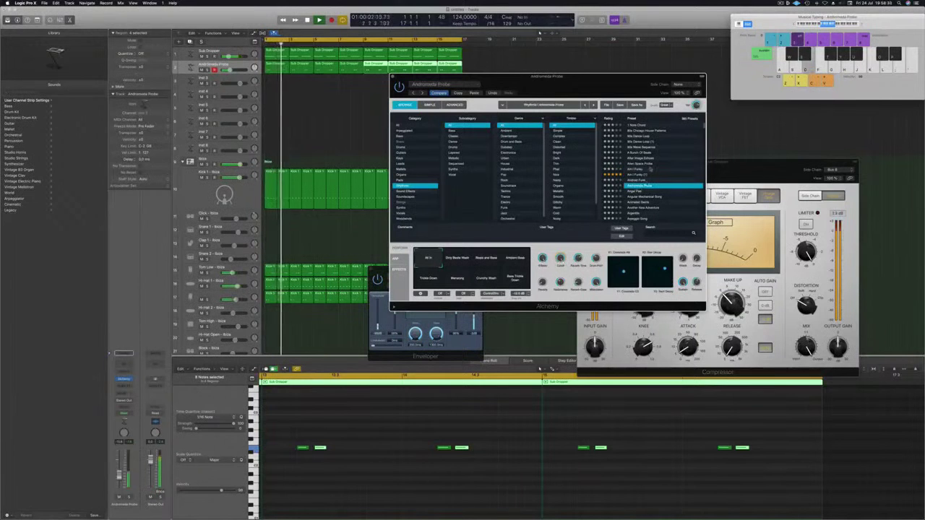
{"action": "left_click_drag", "start_coordinate": [120, 475], "coordinate": [120, 470]}
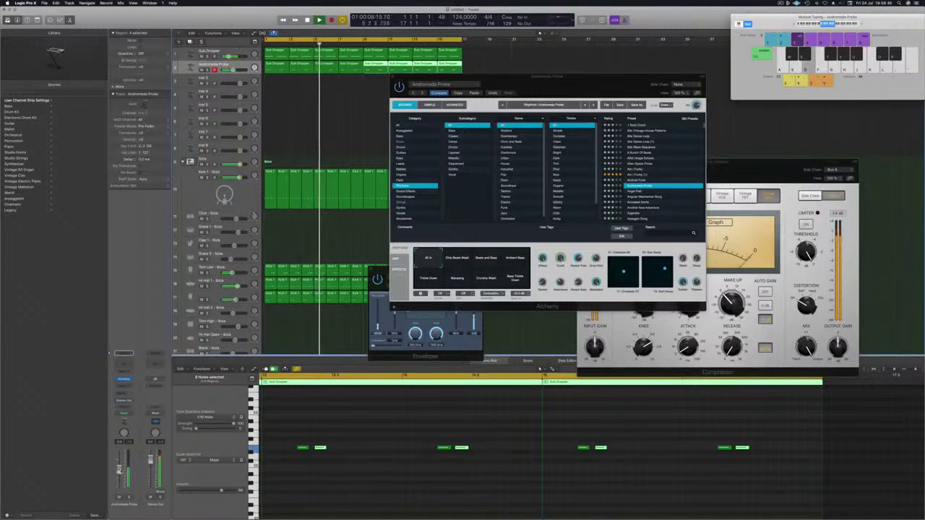
Step: Audition the Andromeda Probe variations, return to All In and close the Alchemy window
{"action": "left_click", "coordinate": [467, 260]}
{"action": "left_click", "coordinate": [485, 259]}
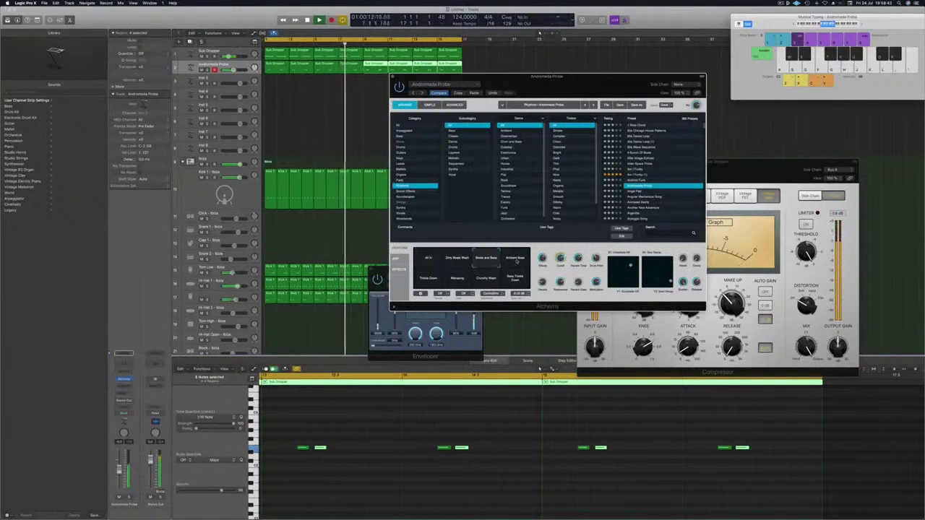
{"action": "left_click", "coordinate": [516, 261]}
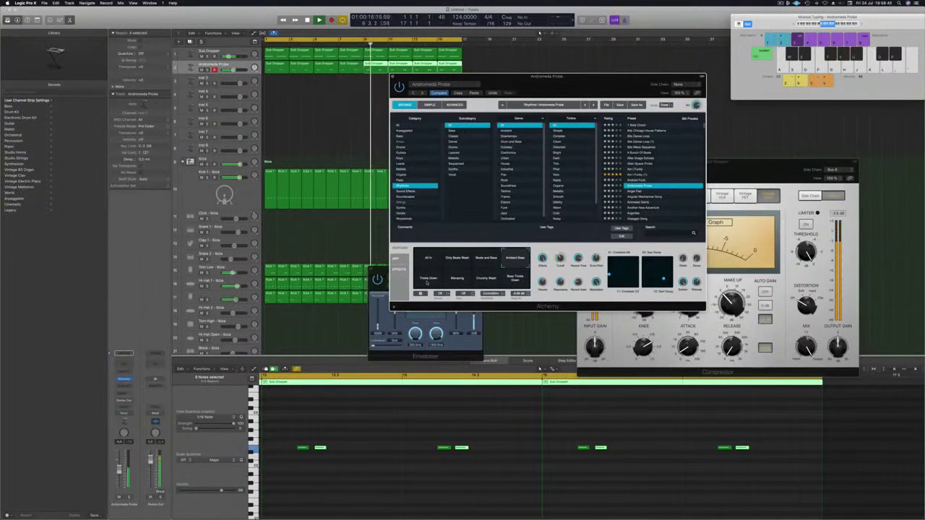
{"action": "left_click", "coordinate": [427, 281]}
{"action": "left_click", "coordinate": [456, 281]}
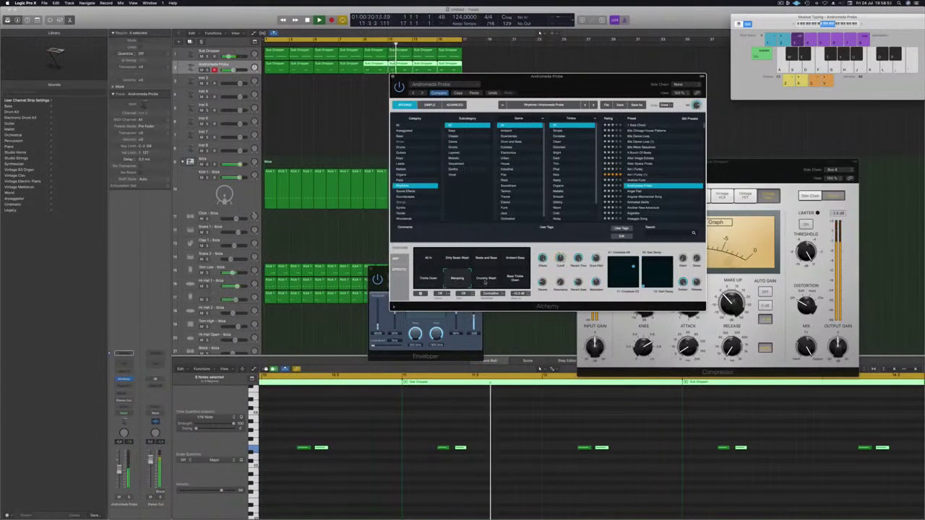
{"action": "left_click", "coordinate": [488, 282]}
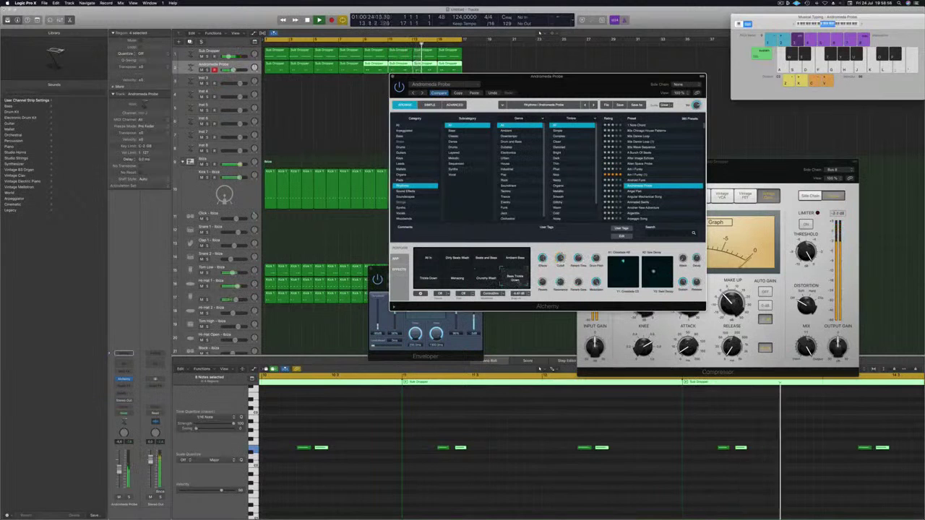
{"action": "left_click", "coordinate": [428, 257]}
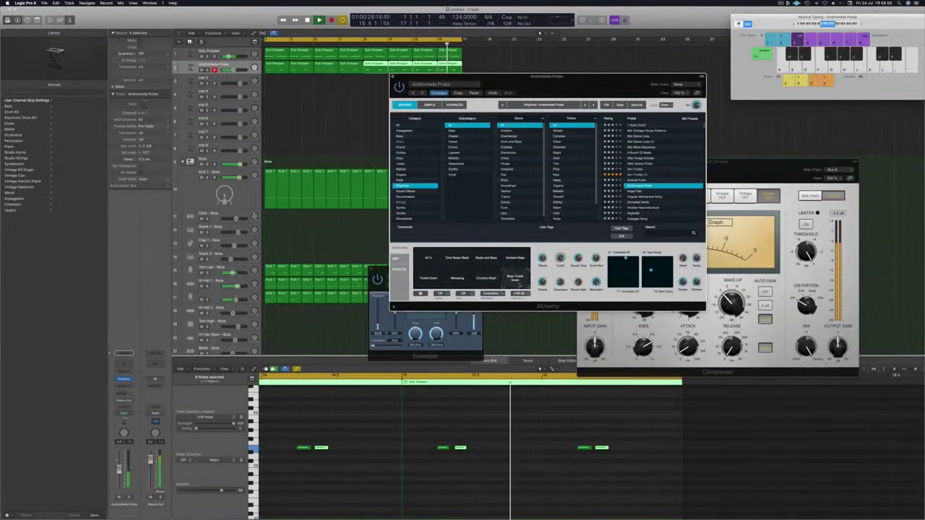
{"action": "left_click_drag", "start_coordinate": [582, 75], "coordinate": [541, 105]}
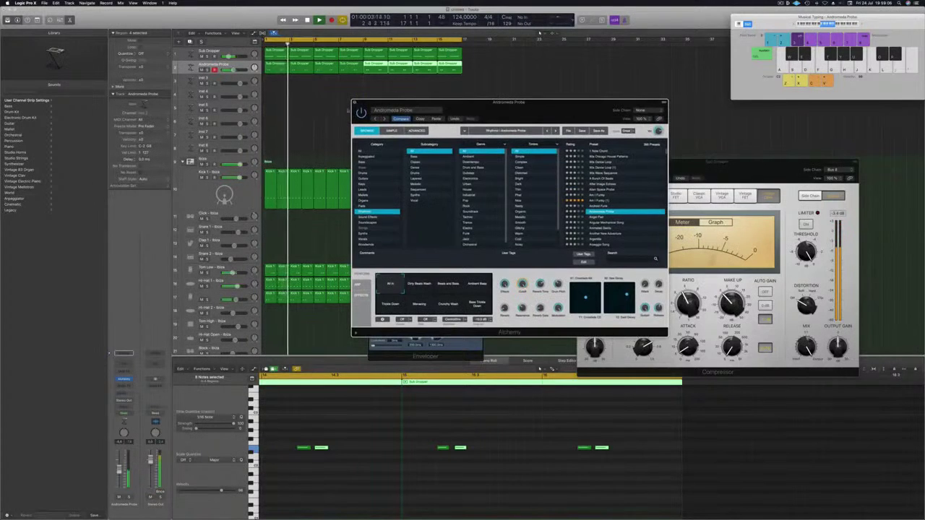
{"action": "left_click", "coordinate": [354, 102]}
Step: Copy the first kick region to the Clap 1 track and transpose all its notes up to the clap pitch
{"action": "scroll", "coordinate": [364, 206], "scroll_direction": "down", "scroll_amount": 5}
{"action": "left_click_drag", "start_coordinate": [269, 121], "coordinate": [268, 171]}
{"action": "left_click_drag", "start_coordinate": [263, 435], "coordinate": [422, 473]}
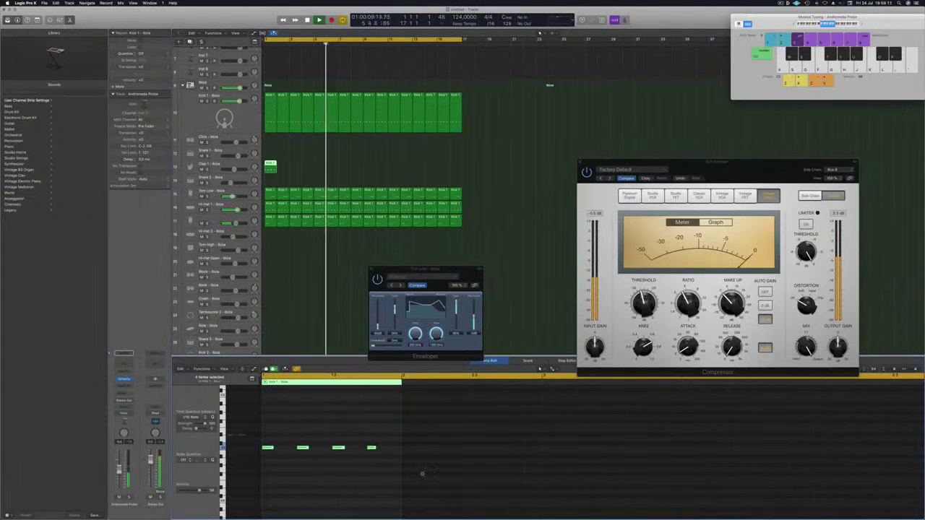
{"action": "key", "text": "alt+Up"}
{"action": "key", "text": "alt+Up"}
{"action": "key", "text": "alt+Up"}
{"action": "key", "text": "alt+Up"}
{"action": "key", "text": "alt+Up"}
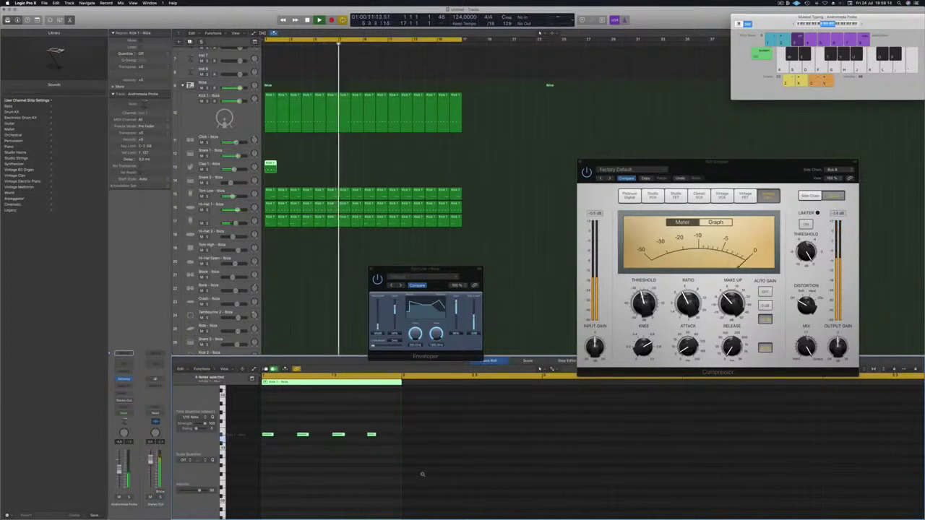
Step: Delete the clap notes on beats 2, 3 and 4 and copy the first note three sixteenths later
{"action": "left_click_drag", "start_coordinate": [296, 417], "coordinate": [311, 451]}
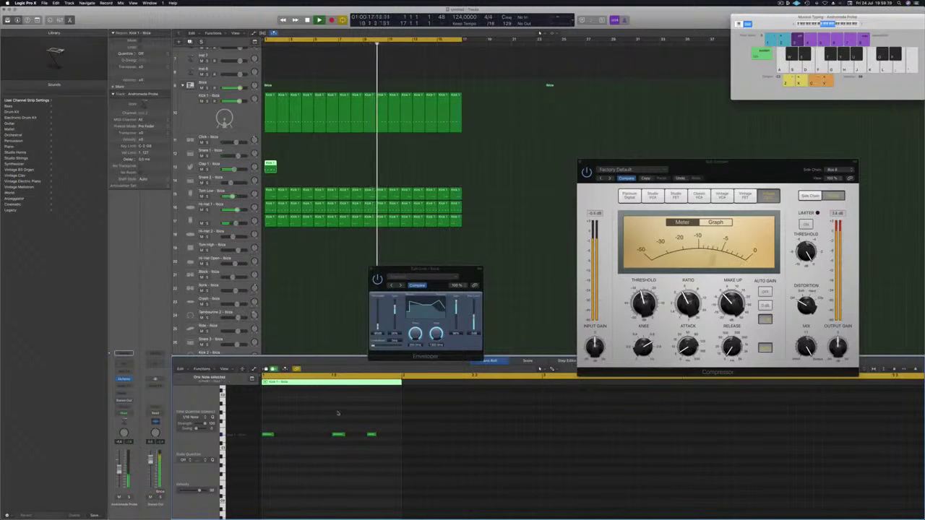
{"action": "left_click_drag", "start_coordinate": [337, 414], "coordinate": [399, 460]}
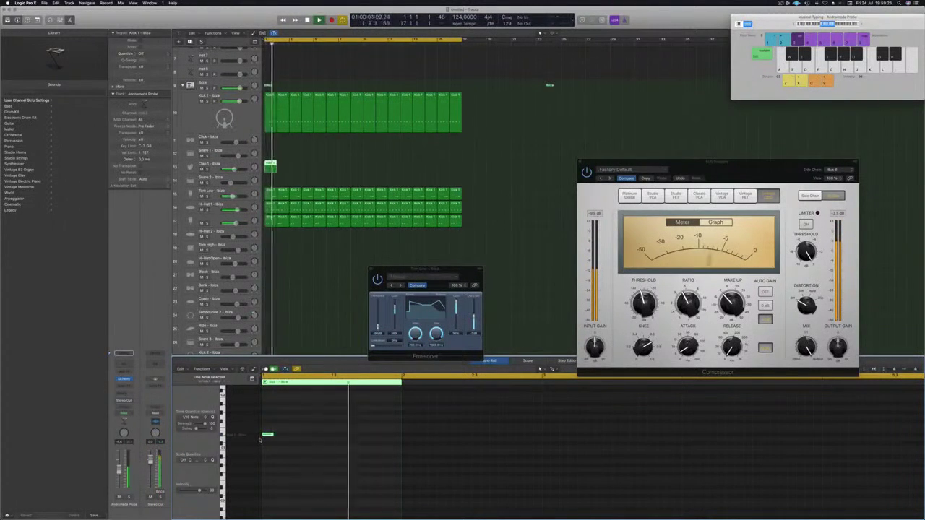
{"action": "mouse_move", "coordinate": [280, 439]}
{"action": "left_mouse_down"}
{"action": "mouse_move", "coordinate": [272, 438]}
{"action": "mouse_move", "coordinate": [293, 435]}
{"action": "left_mouse_up"}
{"action": "key", "text": "space"}
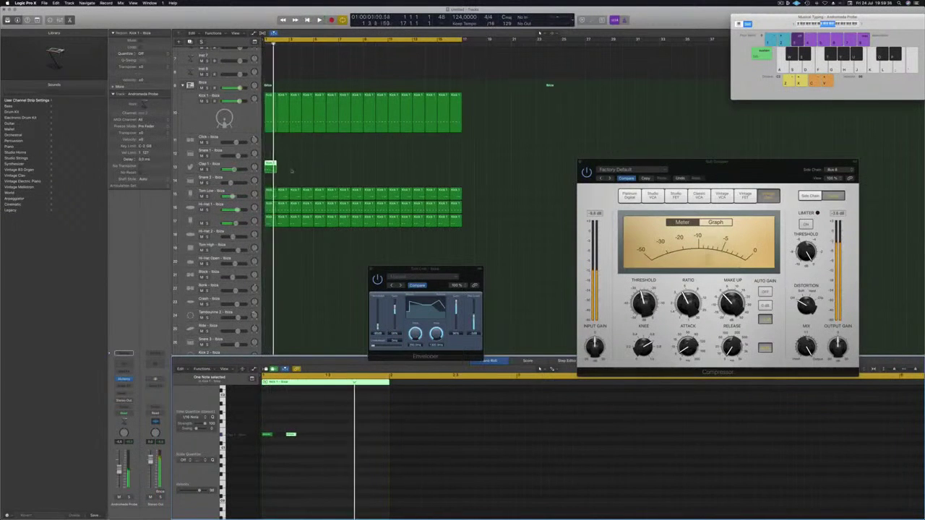
Step: Copy the one-bar clap region repeatedly to fill all 16 bars and play from the start
{"action": "left_click_drag", "start_coordinate": [286, 168], "coordinate": [333, 171]}
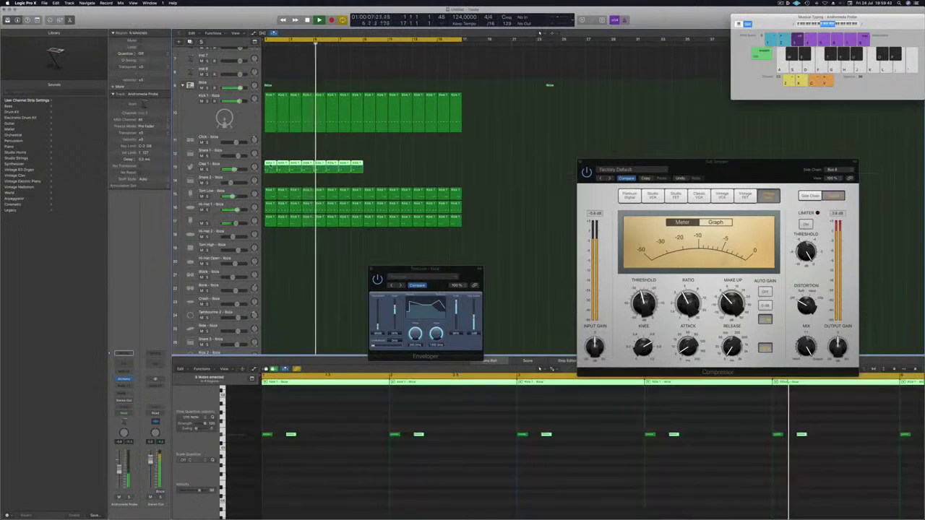
{"action": "left_click_drag", "start_coordinate": [268, 169], "coordinate": [367, 172]}
{"action": "key", "text": "Return"}
{"action": "key", "text": "Return"}
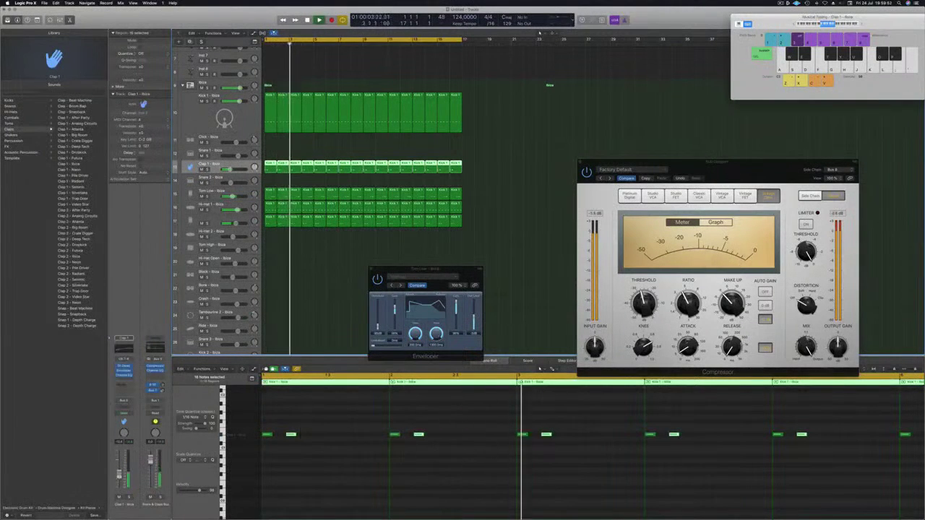
Step: Load the Clap 2 - Deep Tech sound on the clap track and open its Stereo Delay
{"action": "left_click", "coordinate": [76, 239]}
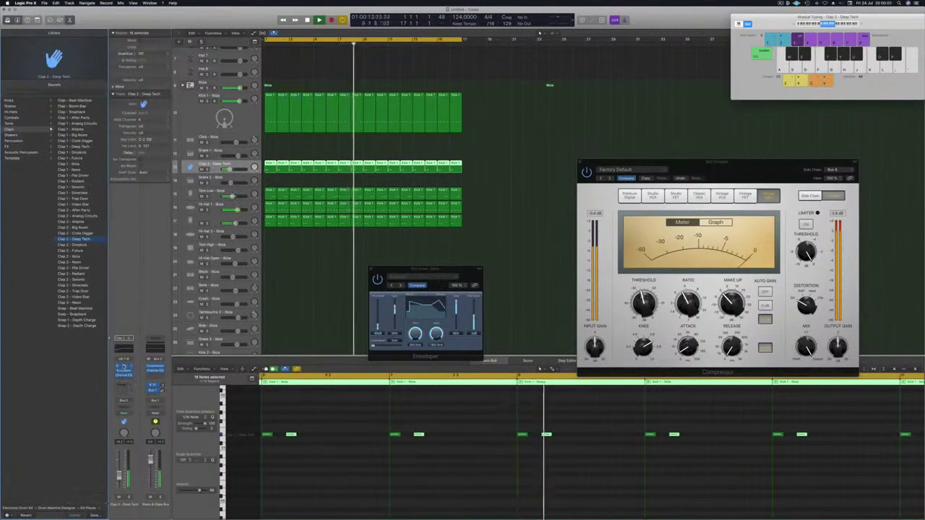
{"action": "left_click", "coordinate": [123, 366]}
{"action": "left_click_drag", "start_coordinate": [123, 16], "coordinate": [615, 71]}
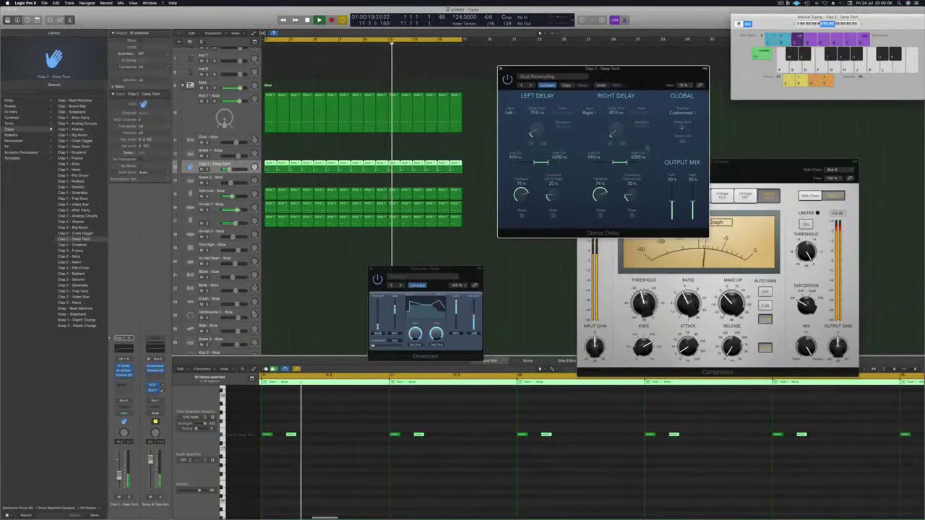
Step: Raise both delays' high cut to 20000 Hz, set feedback to about 30% left and 17% right, and close the Stereo Delay
{"action": "left_click_drag", "start_coordinate": [627, 163], "coordinate": [638, 163]}
{"action": "left_click_drag", "start_coordinate": [540, 161], "coordinate": [555, 162]}
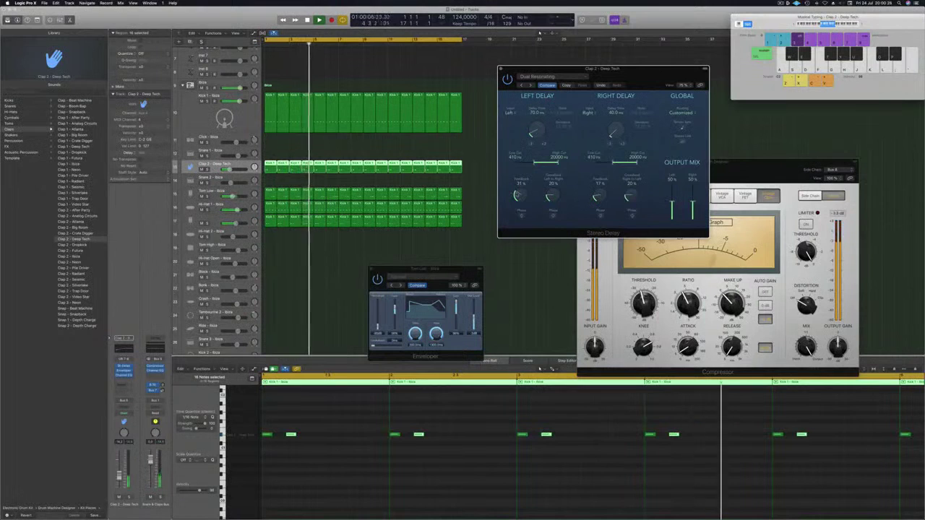
{"action": "left_click_drag", "start_coordinate": [602, 69], "coordinate": [596, 69]}
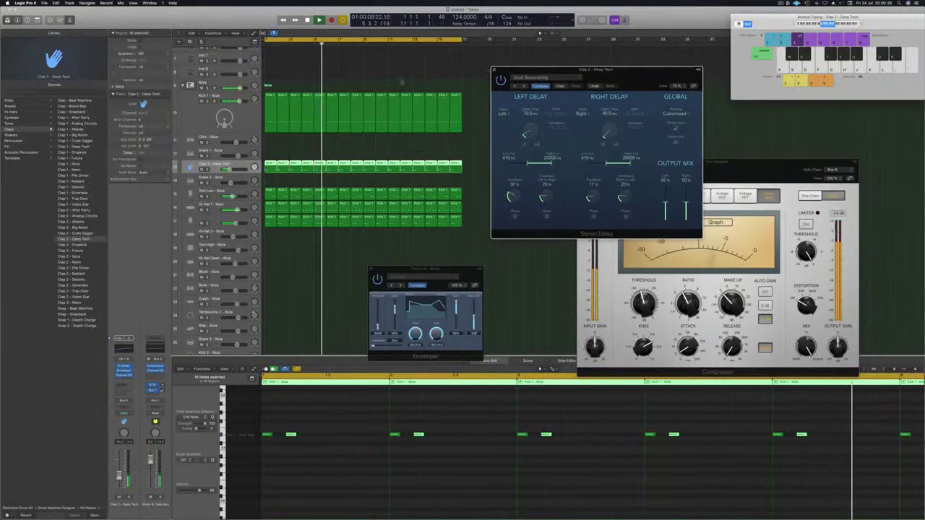
{"action": "left_click", "coordinate": [494, 69]}
{"action": "key", "text": "Return"}
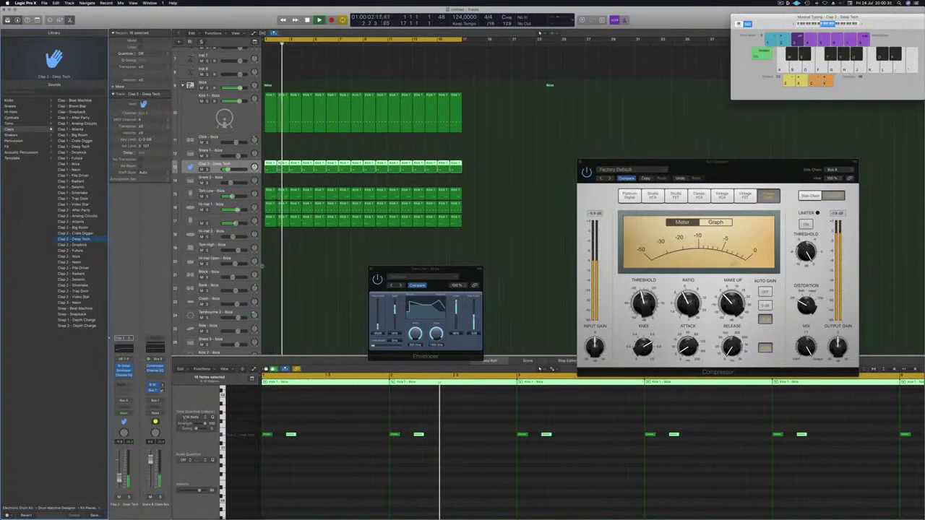
Step: Copy the first one-bar Hi-Hat 1 region onto the Ride track at the start of the song
{"action": "left_click", "coordinate": [296, 272]}
{"action": "scroll", "coordinate": [297, 272], "scroll_direction": "down", "scroll_amount": 2}
{"action": "scroll", "coordinate": [297, 271], "scroll_direction": "down", "scroll_amount": 2}
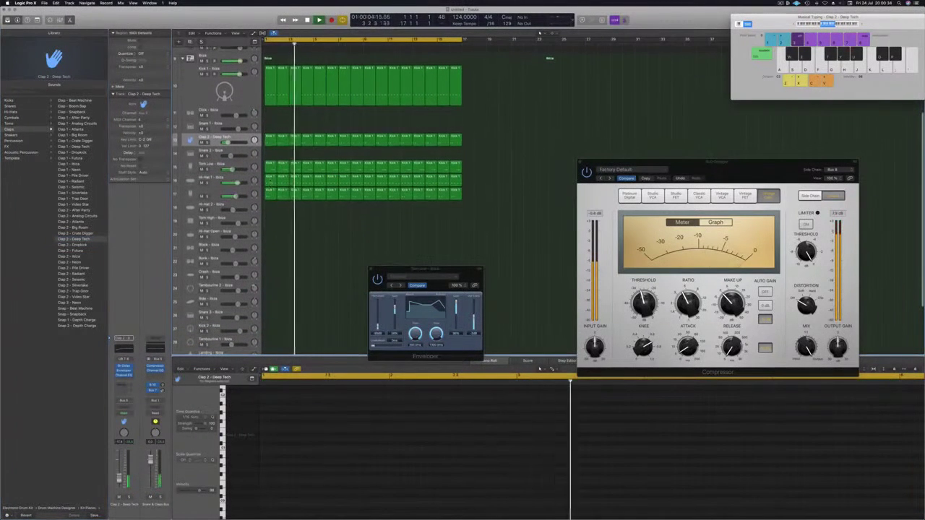
{"action": "left_click", "coordinate": [270, 181]}
{"action": "left_click_drag", "start_coordinate": [269, 181], "coordinate": [267, 302]}
Step: Move the four ride notes an eighth note earlier onto the beats and shift the Enveloper window clear of the arrangement
{"action": "left_click_drag", "start_coordinate": [275, 414], "coordinate": [381, 441]}
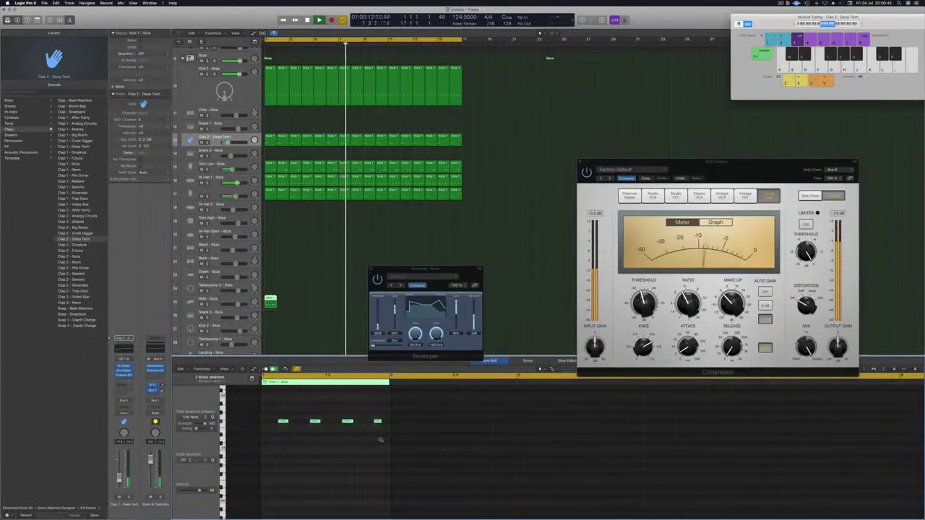
{"action": "scroll", "coordinate": [380, 439], "scroll_direction": "down", "scroll_amount": 2}
{"action": "scroll", "coordinate": [380, 439], "scroll_direction": "down", "scroll_amount": 2}
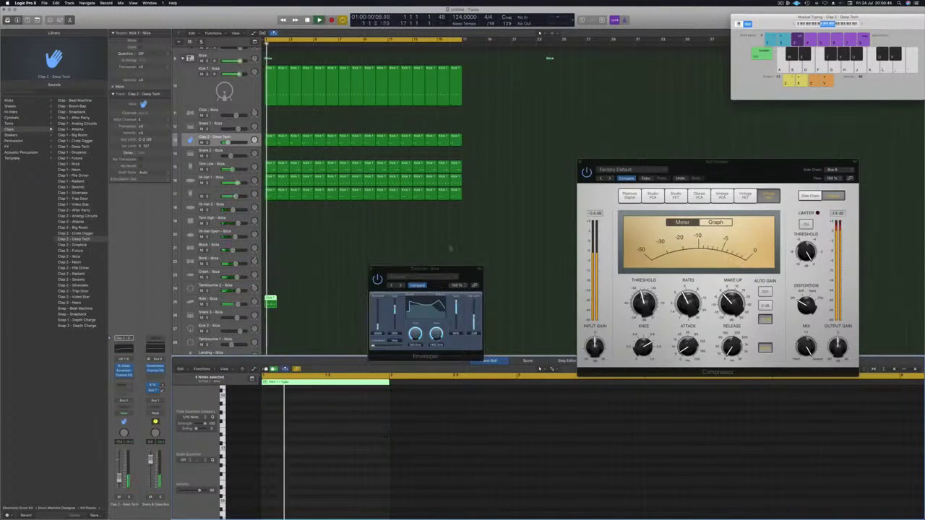
{"action": "left_click_drag", "start_coordinate": [459, 273], "coordinate": [745, 219]}
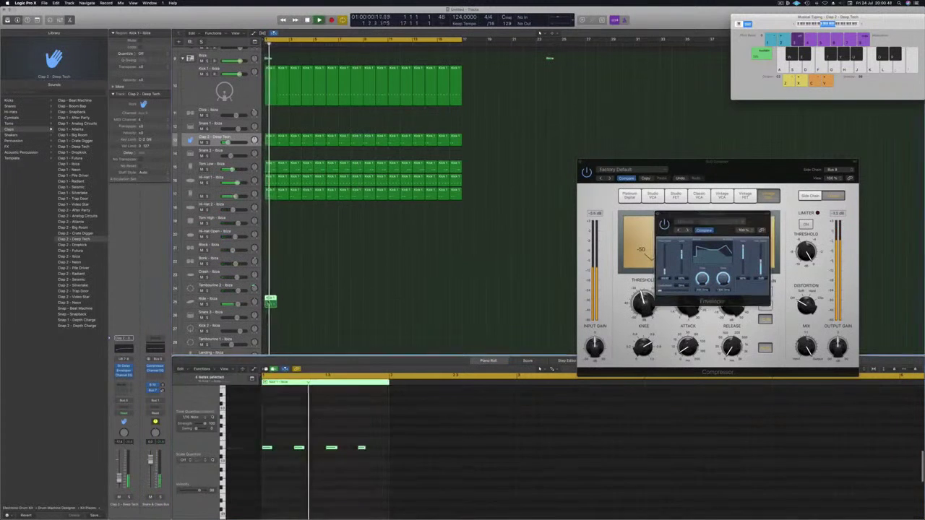
Step: Copy the one-bar ride region repeatedly until it fills all 16 bars and start playback
{"action": "mouse_move", "coordinate": [271, 301]}
{"action": "left_mouse_down"}
{"action": "mouse_move", "coordinate": [290, 312]}
{"action": "mouse_move", "coordinate": [275, 299]}
{"action": "left_mouse_up"}
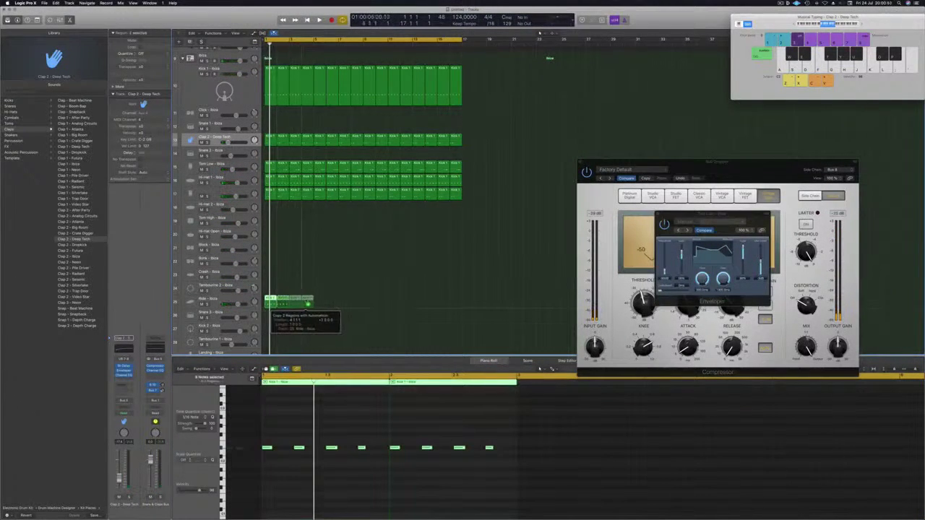
{"action": "left_click_drag", "start_coordinate": [308, 304], "coordinate": [359, 305]}
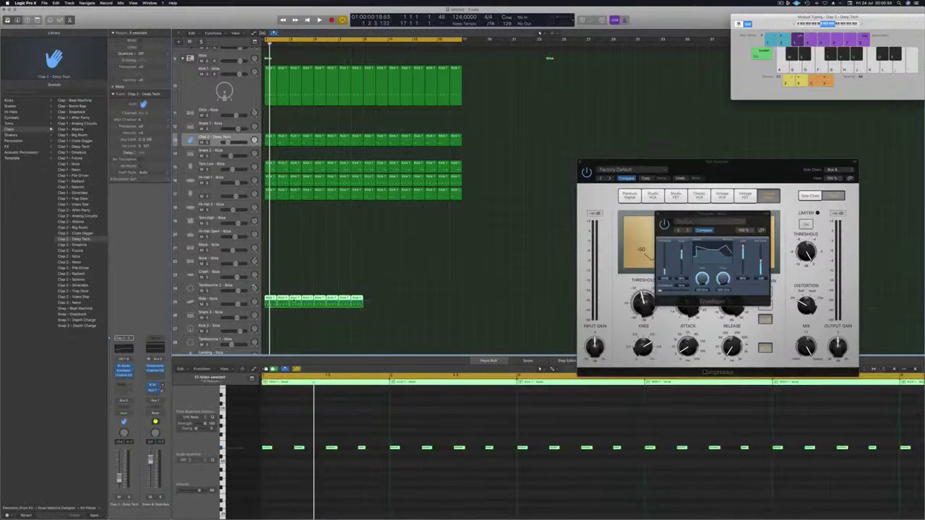
{"action": "left_click_drag", "start_coordinate": [294, 300], "coordinate": [394, 304]}
{"action": "key", "text": "space"}
Step: Lower the Ride track's volume slightly, try the Ride - After Party sound and load Ride - Atlanta
{"action": "left_click", "coordinate": [209, 299]}
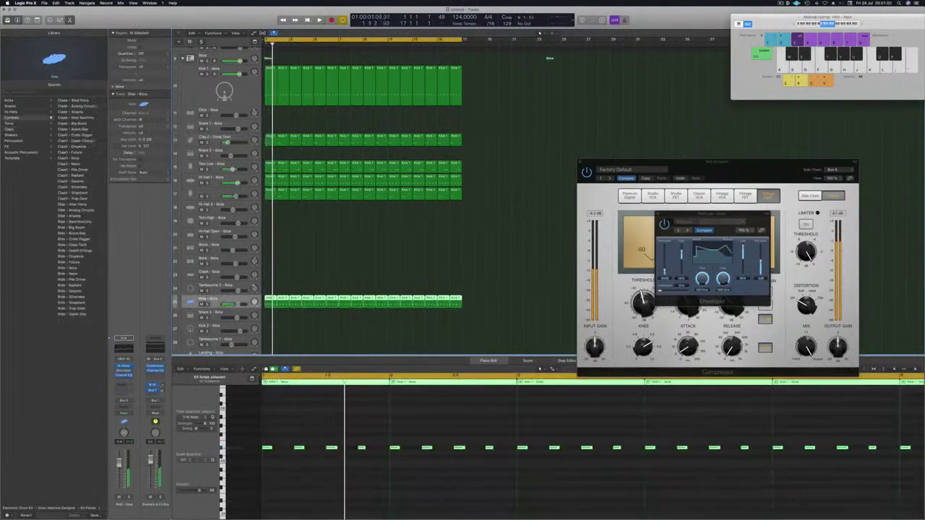
{"action": "left_click_drag", "start_coordinate": [120, 464], "coordinate": [120, 469]}
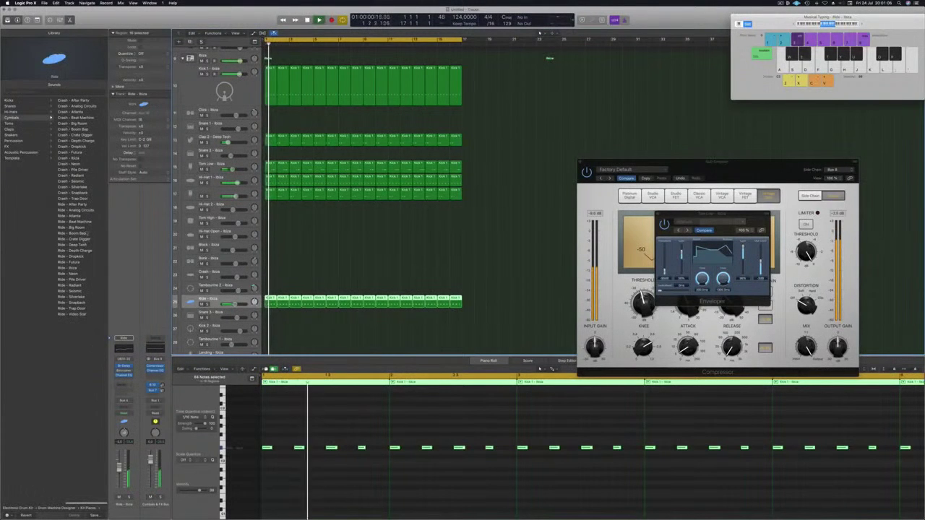
{"action": "left_click", "coordinate": [73, 204]}
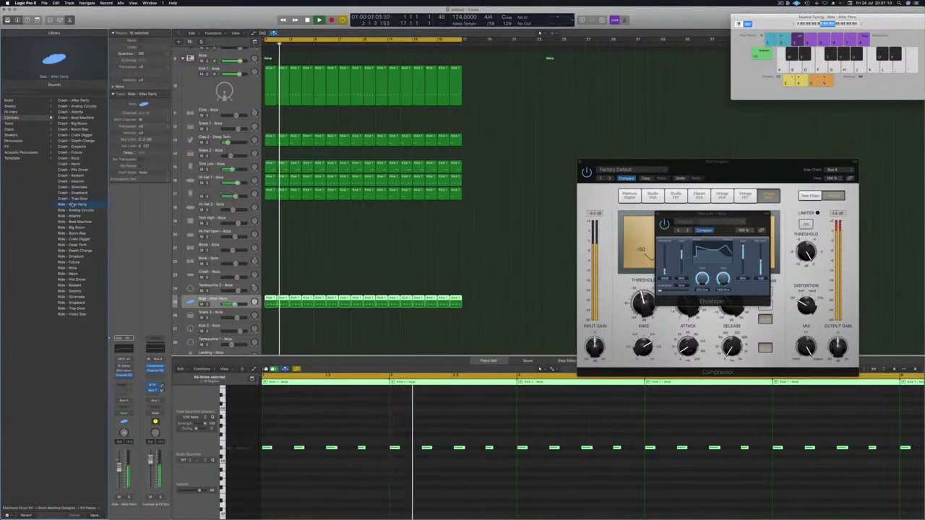
{"action": "key", "text": "Down"}
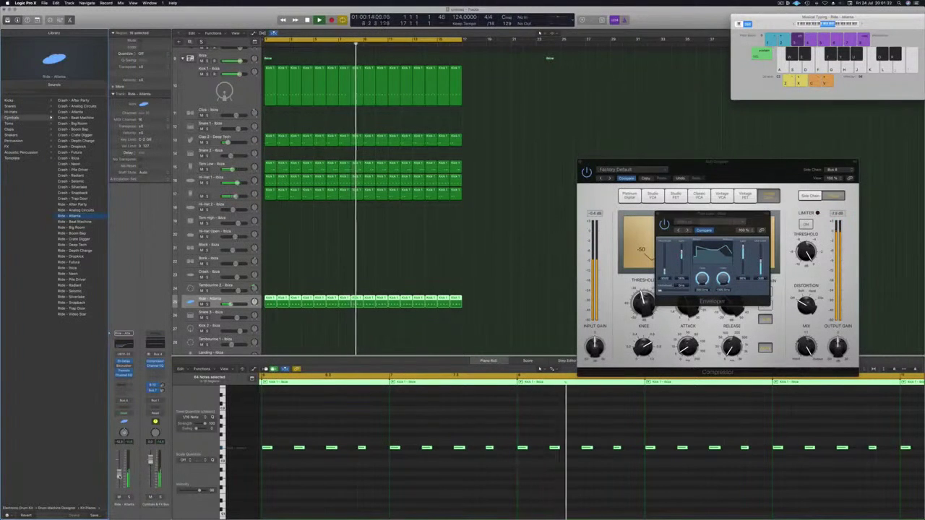
Step: Copy the first Andromeda Probe region to the Inst 3 track and reduce it to one note on beat 4 of each bar
{"action": "left_click", "coordinate": [387, 268]}
{"action": "scroll", "coordinate": [387, 269], "scroll_direction": "up", "scroll_amount": 8}
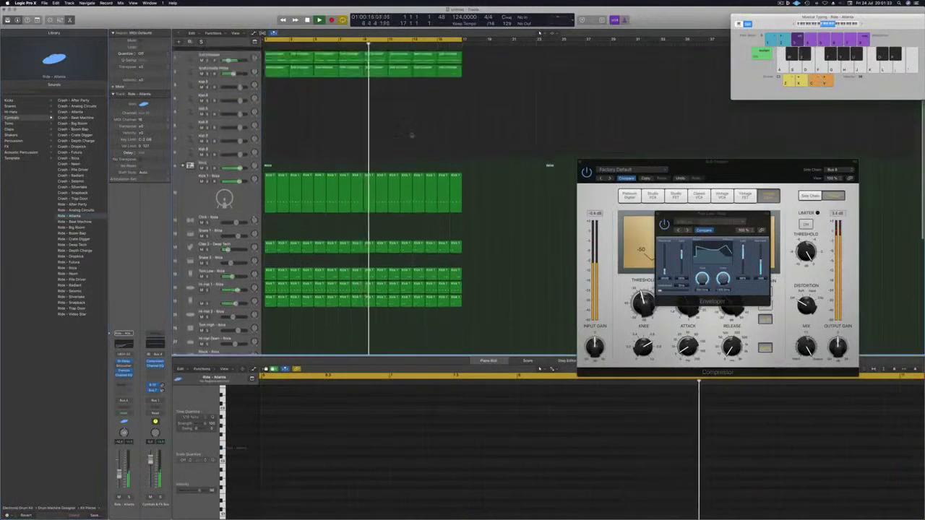
{"action": "left_click", "coordinate": [350, 64]}
{"action": "left_click", "coordinate": [283, 92]}
{"action": "left_click", "coordinate": [279, 55]}
{"action": "left_click", "coordinate": [278, 76]}
{"action": "left_click", "coordinate": [277, 67]}
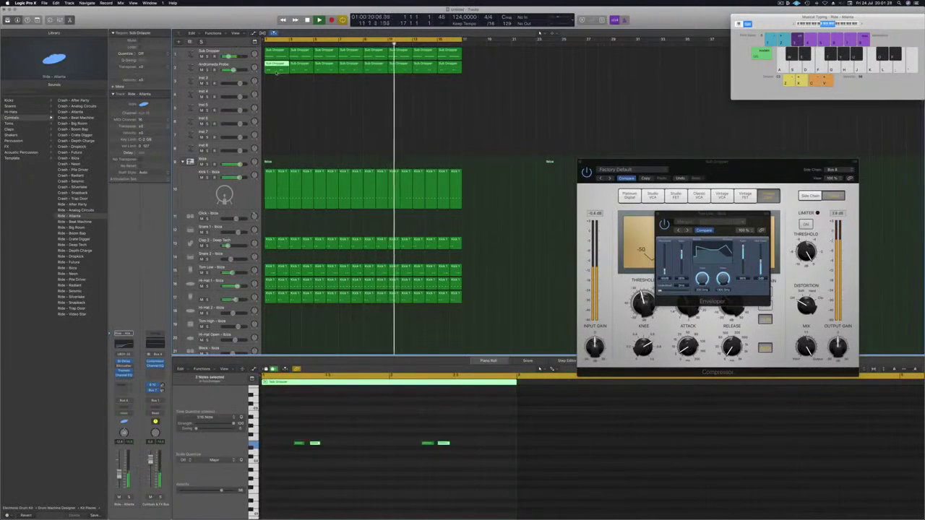
{"action": "left_click_drag", "start_coordinate": [277, 66], "coordinate": [277, 80]}
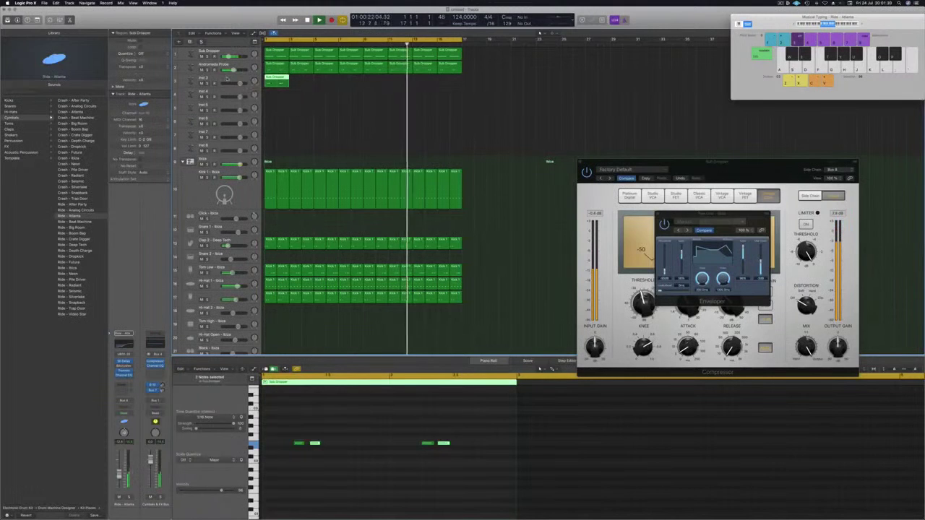
{"action": "left_click_drag", "start_coordinate": [287, 425], "coordinate": [523, 471]}
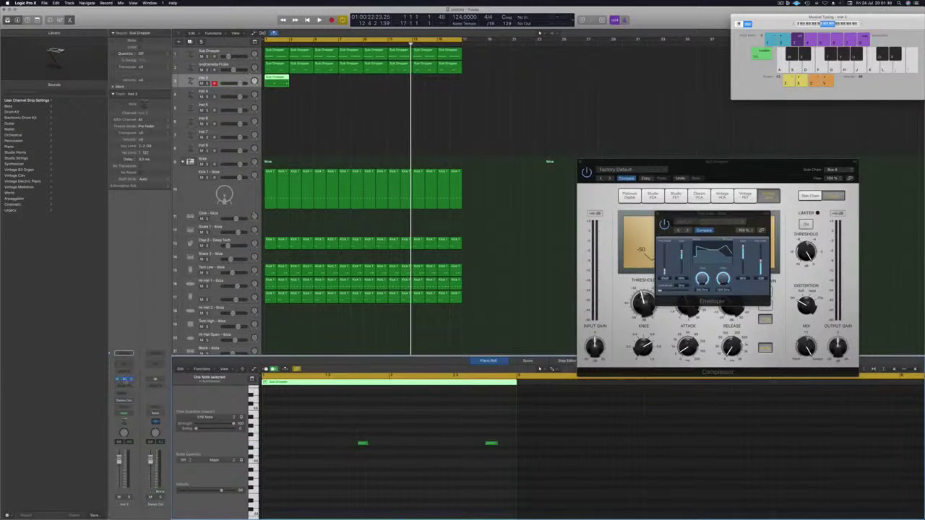
Step: Open Alchemy on Inst 3, paste the copied settings into it and play the track with its window moved aside
{"action": "left_click", "coordinate": [124, 379]}
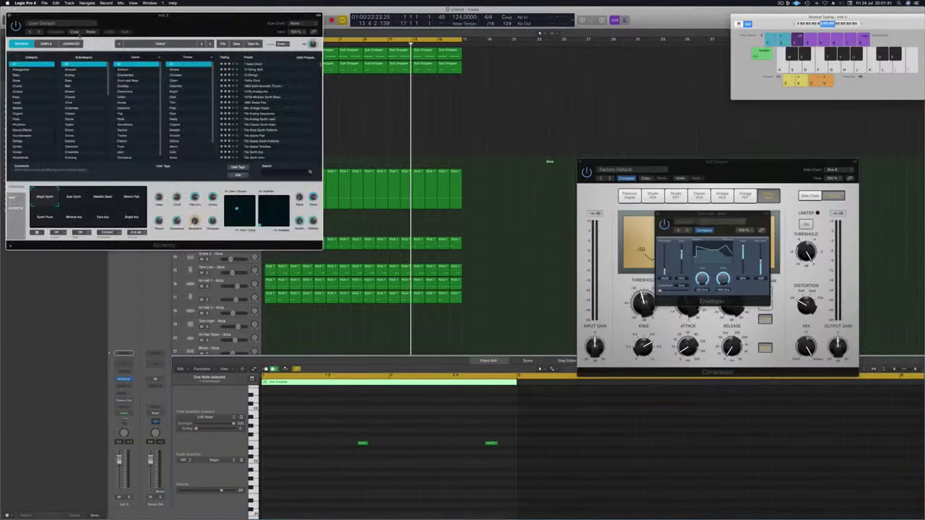
{"action": "left_click", "coordinate": [91, 32]}
{"action": "left_click_drag", "start_coordinate": [156, 16], "coordinate": [584, 51]}
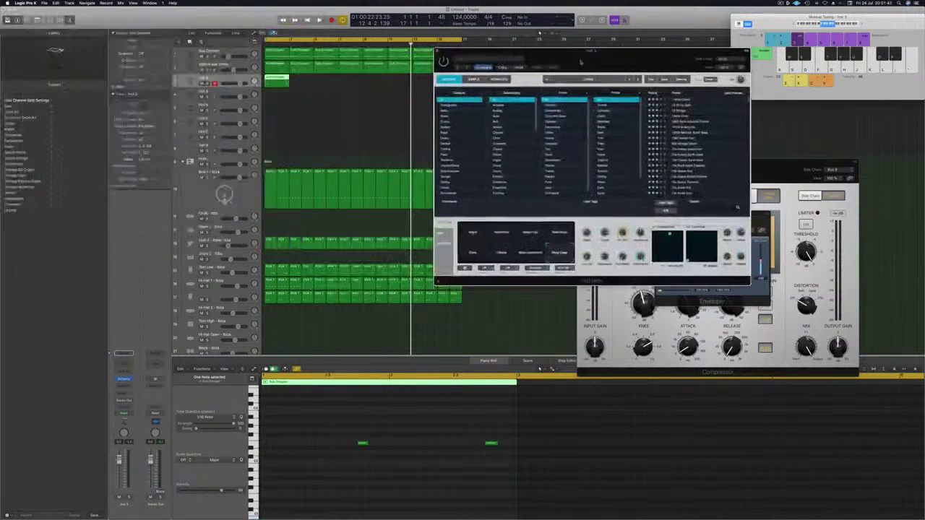
{"action": "key", "text": "space"}
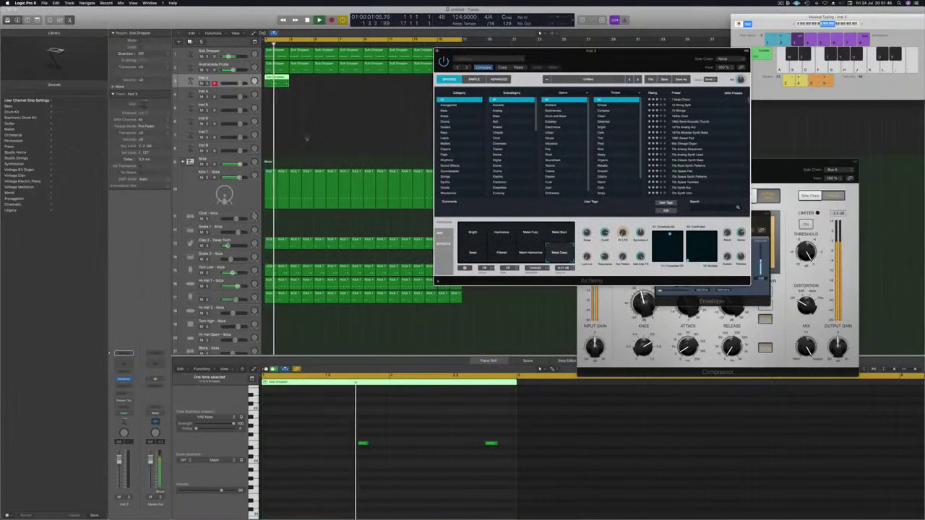
{"action": "left_click_drag", "start_coordinate": [622, 60], "coordinate": [643, 99]}
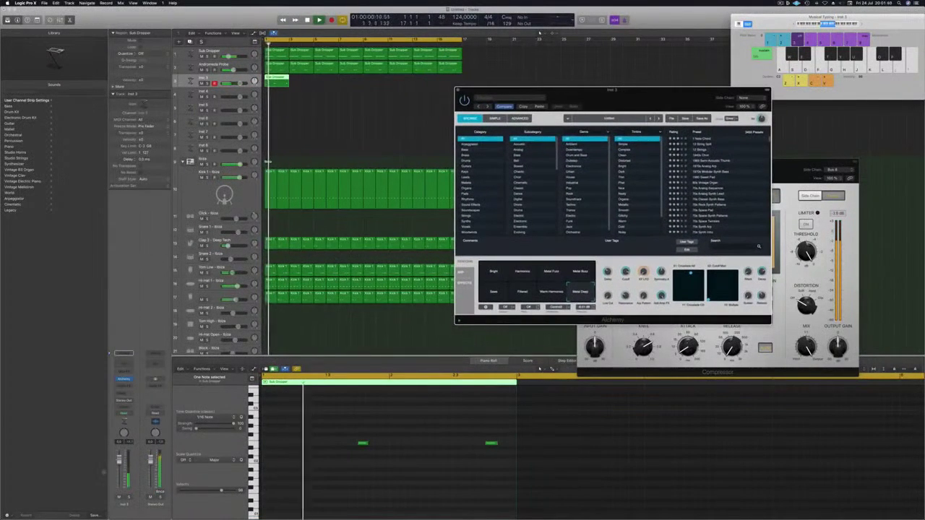
Step: Lower the Inst 3 volume and copy its two-bar region repeatedly to fill all 16 bars
{"action": "left_click_drag", "start_coordinate": [119, 460], "coordinate": [119, 470]}
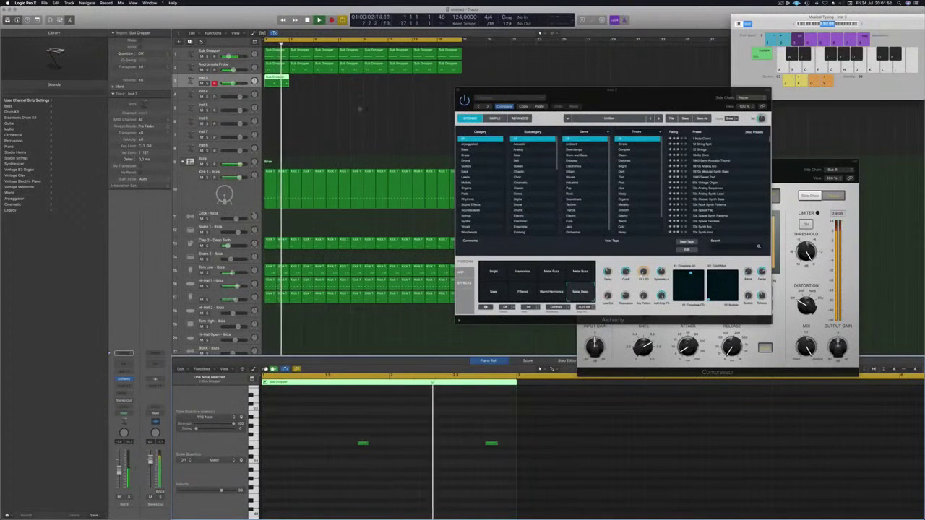
{"action": "left_click_drag", "start_coordinate": [279, 82], "coordinate": [375, 85]}
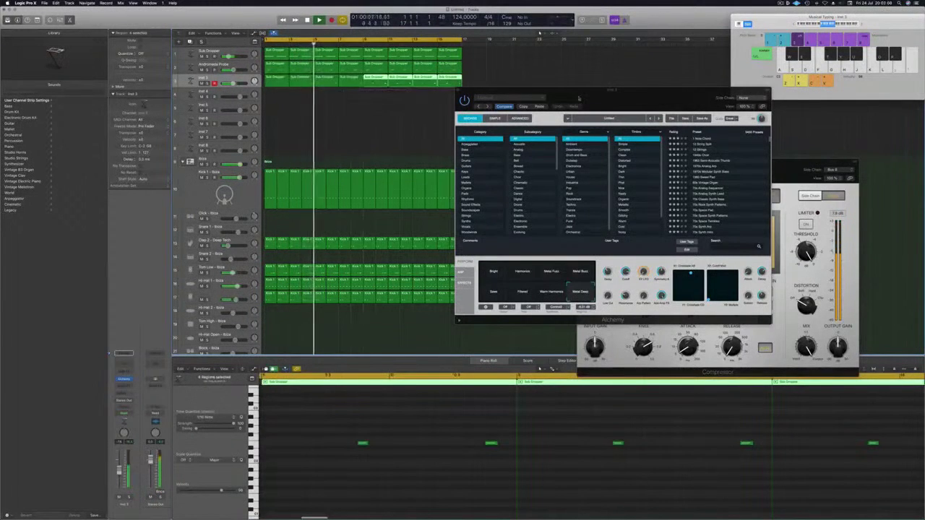
{"action": "left_click", "coordinate": [353, 140]}
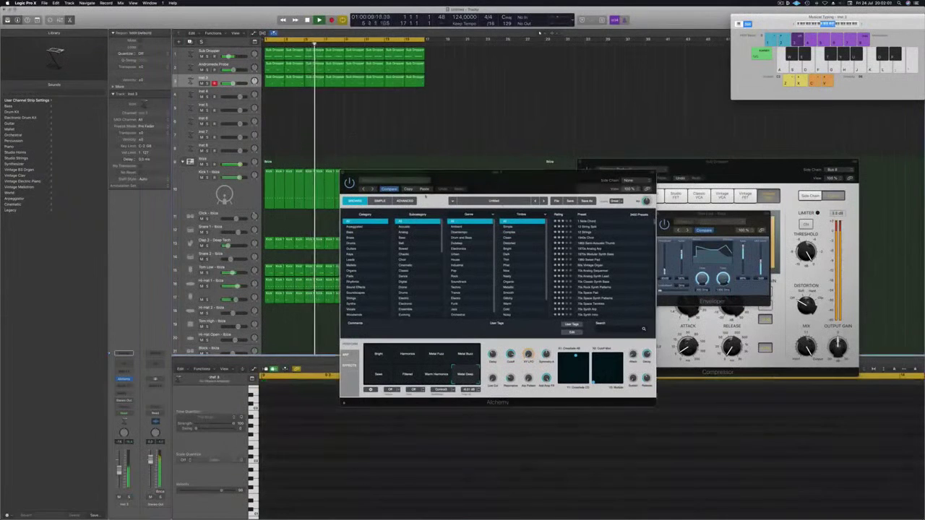
Step: Select all regions on every track and repeat the 16-bar block until the arrangement is 64 bars long
{"action": "left_click_drag", "start_coordinate": [506, 181], "coordinate": [668, 65]}
{"action": "scroll", "coordinate": [374, 117], "scroll_direction": "down", "scroll_amount": 3}
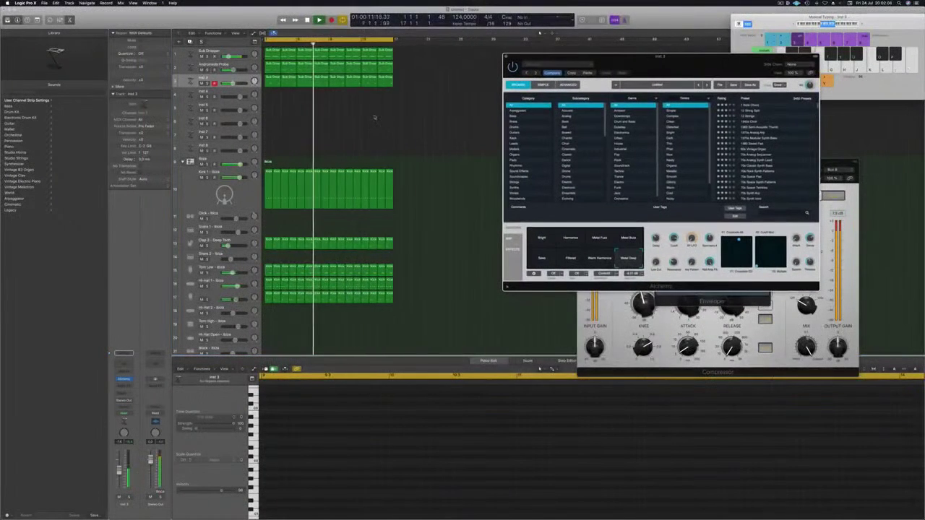
{"action": "scroll", "coordinate": [358, 123], "scroll_direction": "down", "scroll_amount": 3}
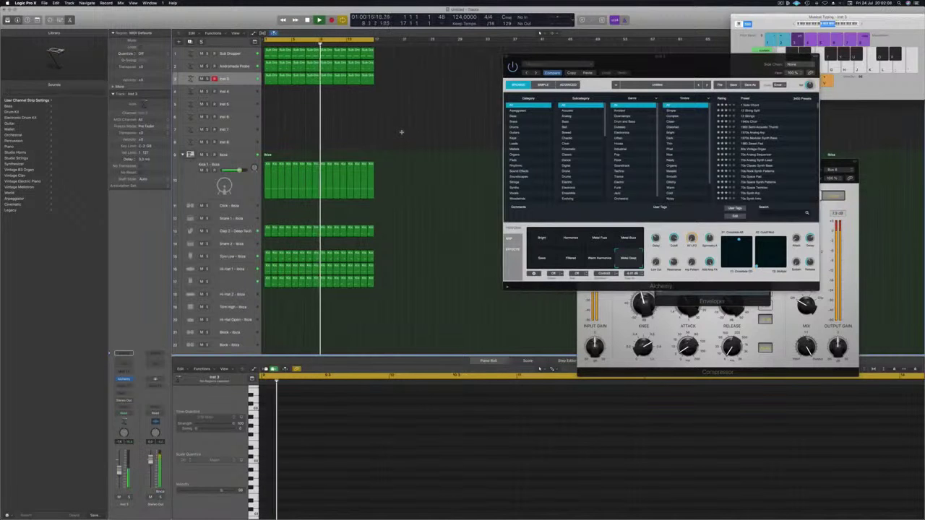
{"action": "key", "text": "super+a"}
{"action": "key", "text": "super+r"}
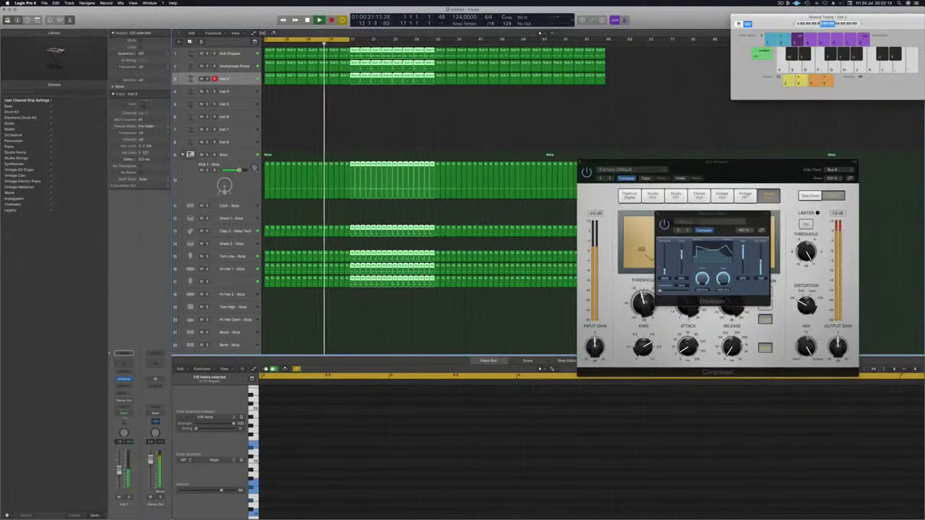
Step: Close the Compressor, move the Musical Typing keyboard clear of the ruler and show the secondary ruler
{"action": "left_click_drag", "start_coordinate": [827, 16], "coordinate": [794, 74]}
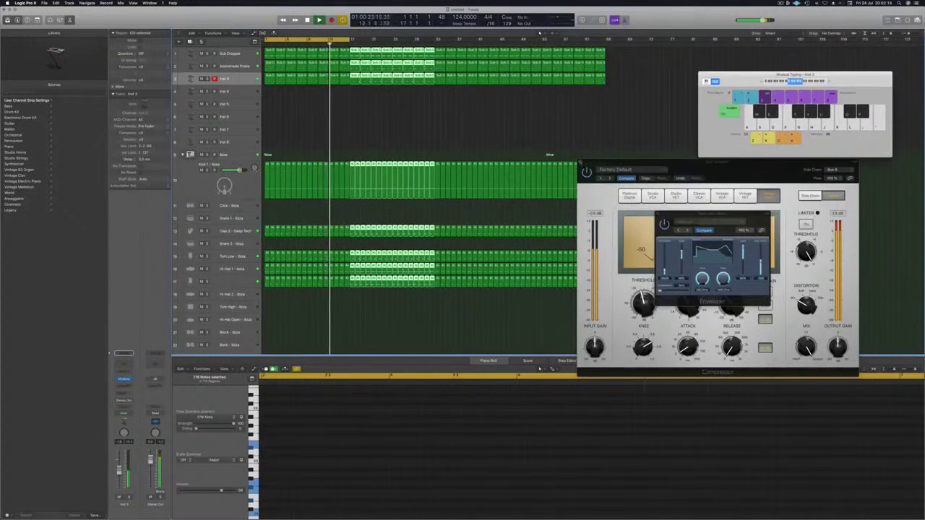
{"action": "left_click", "coordinate": [580, 164]}
{"action": "left_click", "coordinate": [236, 34]}
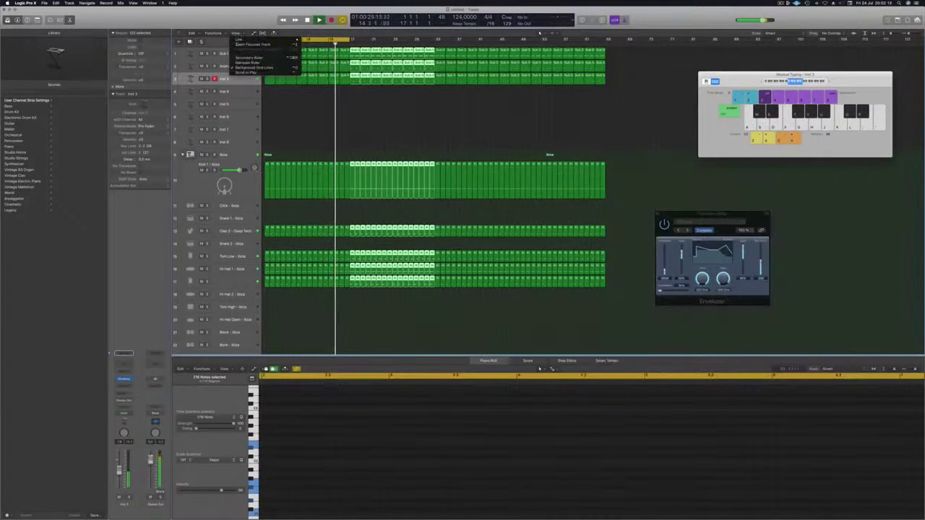
{"action": "left_click", "coordinate": [248, 58]}
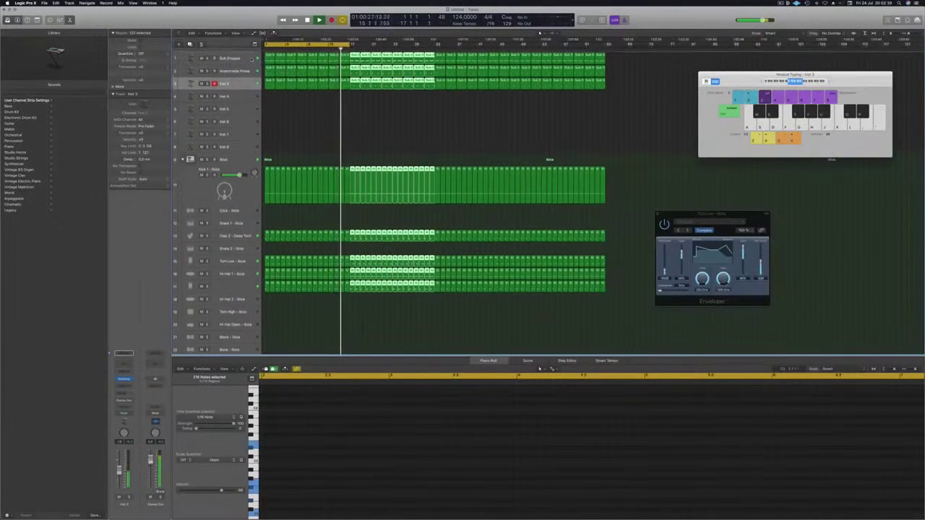
Step: Move the project end marker to just past the last regions at bar 65 and play from the start
{"action": "scroll", "coordinate": [888, 59], "scroll_direction": "right", "scroll_amount": 4}
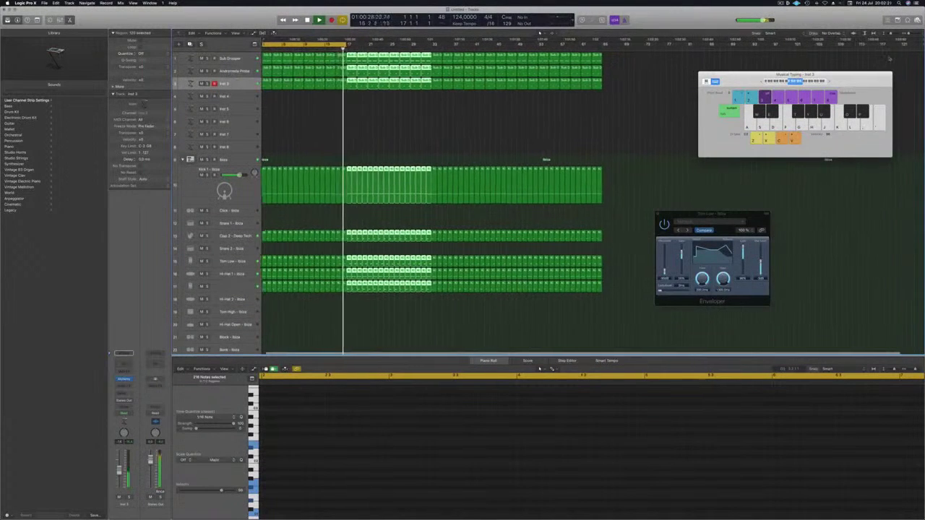
{"action": "left_click", "coordinate": [888, 59]}
{"action": "scroll", "coordinate": [896, 56], "scroll_direction": "left", "scroll_amount": 1}
{"action": "left_click_drag", "start_coordinate": [919, 41], "coordinate": [588, 77]}
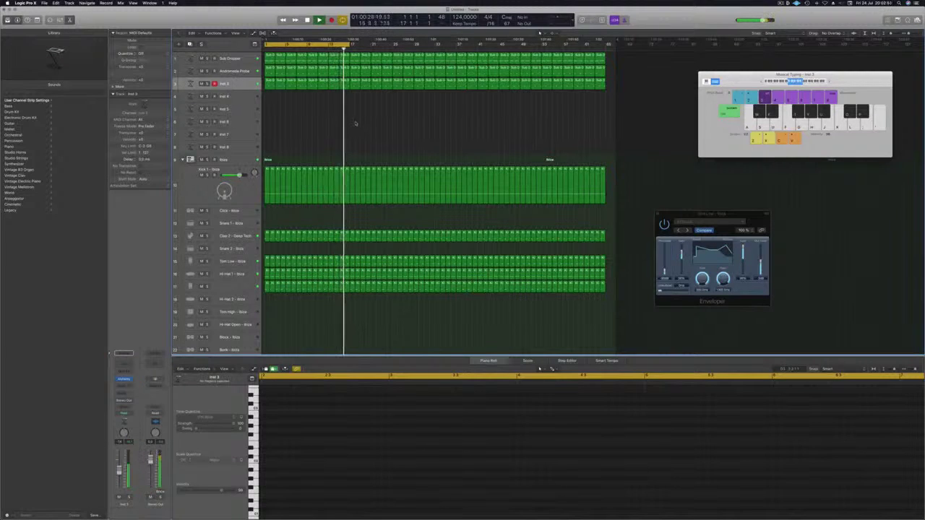
{"action": "key", "text": "Return"}
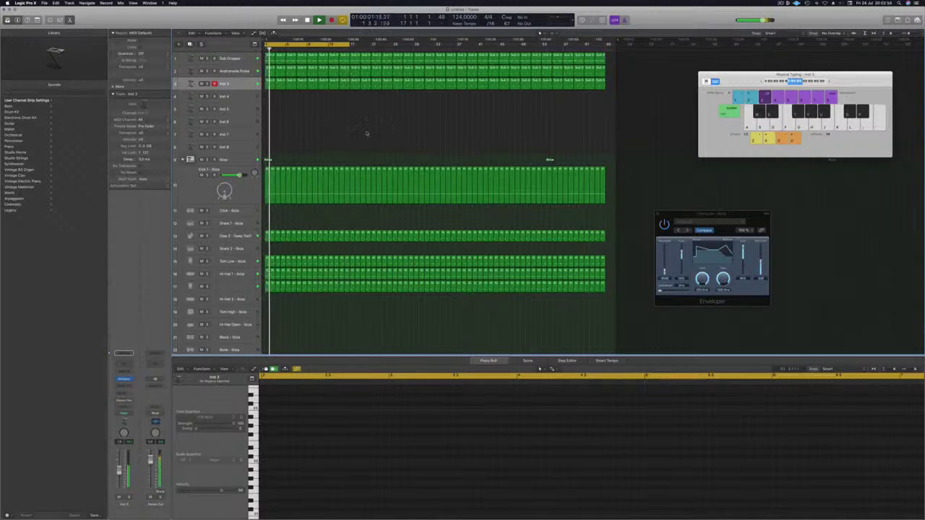
Step: Select the Inst 3 track and open its Alchemy instrument over the arrangement
{"action": "left_click", "coordinate": [237, 84]}
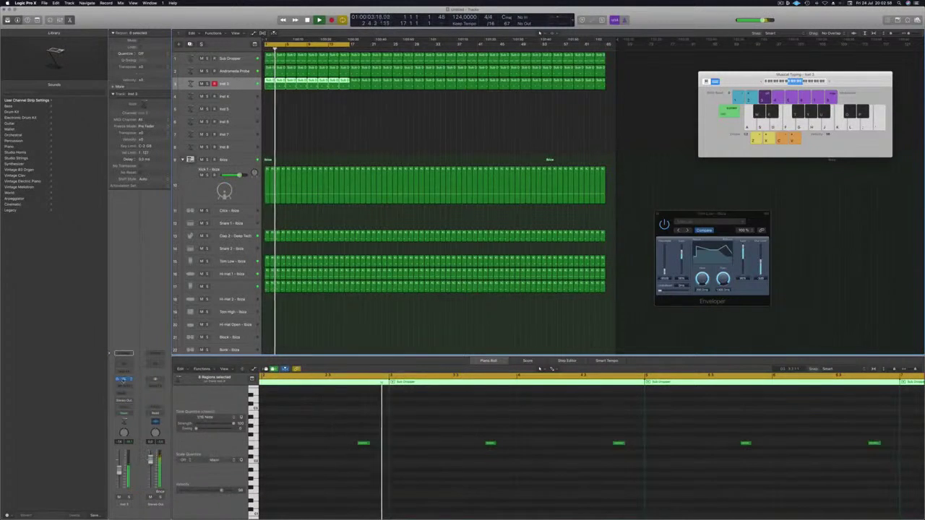
{"action": "left_click", "coordinate": [123, 379]}
{"action": "left_click_drag", "start_coordinate": [570, 57], "coordinate": [479, 83]}
Step: Audition Alchemy's performance snapshots on Inst 3, including Bright, Harmonics and Warm Harmonics, and finish on Metal Deep
{"action": "left_click", "coordinate": [462, 262]}
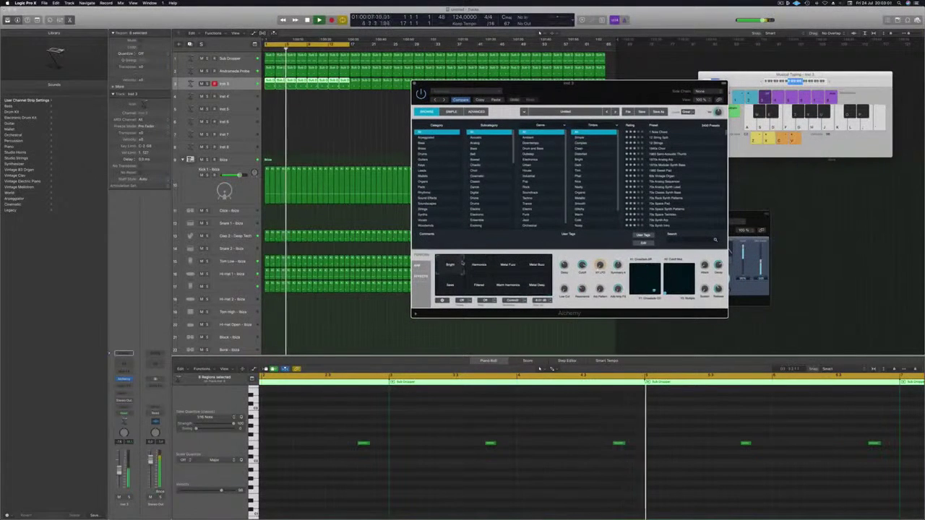
{"action": "left_click", "coordinate": [484, 266]}
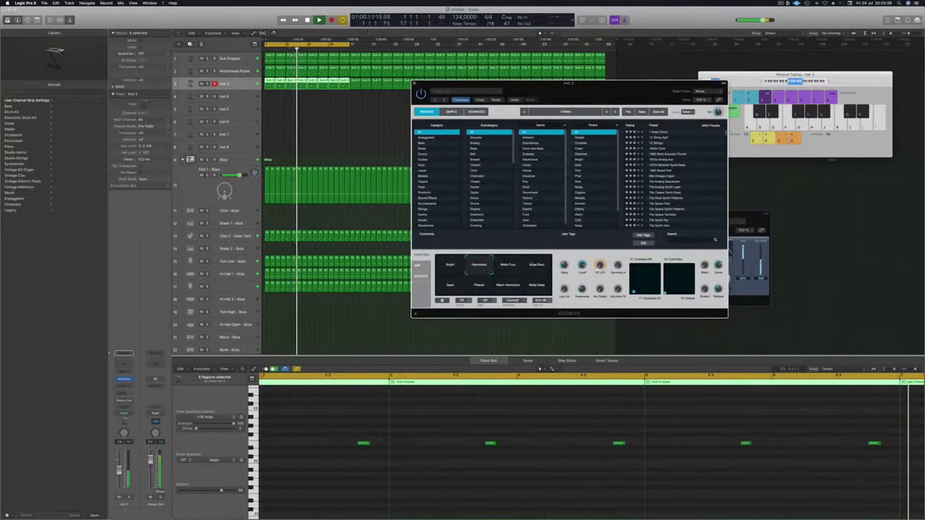
{"action": "left_click", "coordinate": [533, 286]}
{"action": "left_click", "coordinate": [508, 286]}
{"action": "left_click", "coordinate": [448, 286]}
{"action": "left_click", "coordinate": [536, 267]}
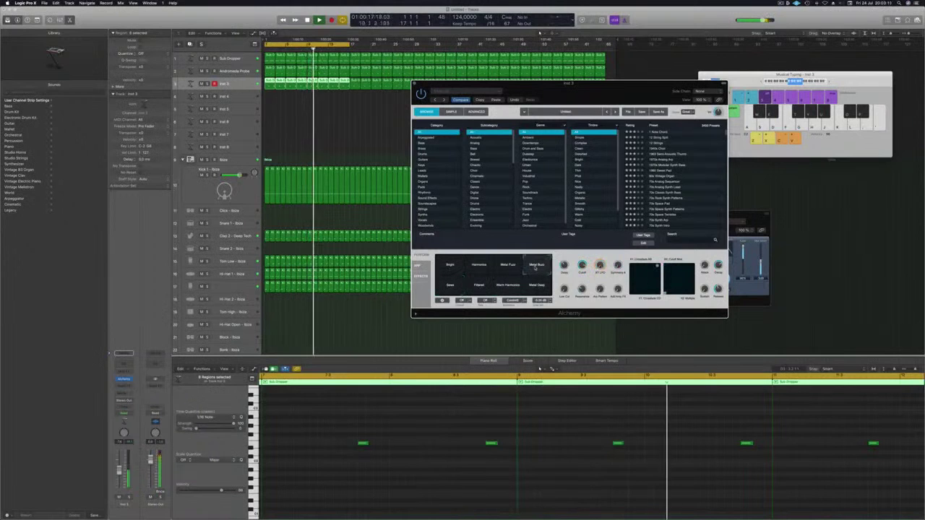
{"action": "left_click", "coordinate": [537, 285]}
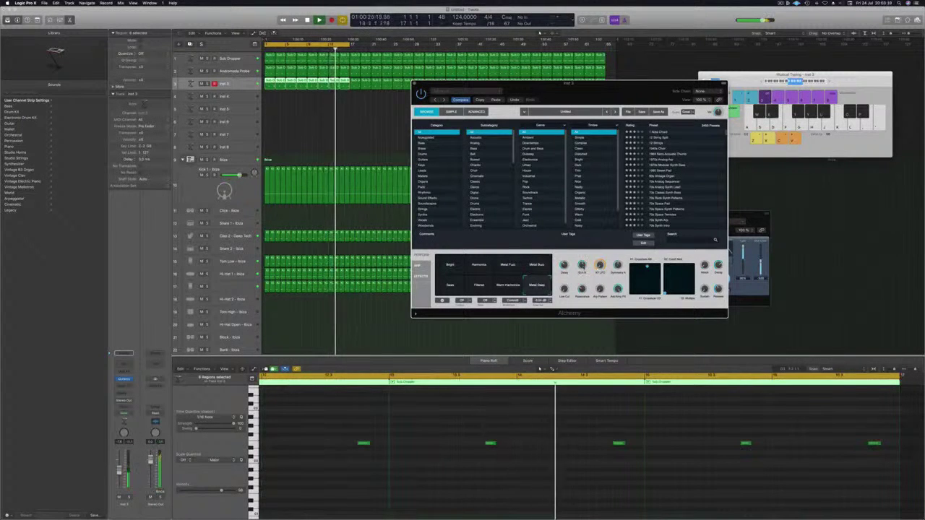
Step: Close the Inst 3 Alchemy window, deselect its regions and select the Tom Low - Ibiza track
{"action": "left_click_drag", "start_coordinate": [569, 100], "coordinate": [410, 122]}
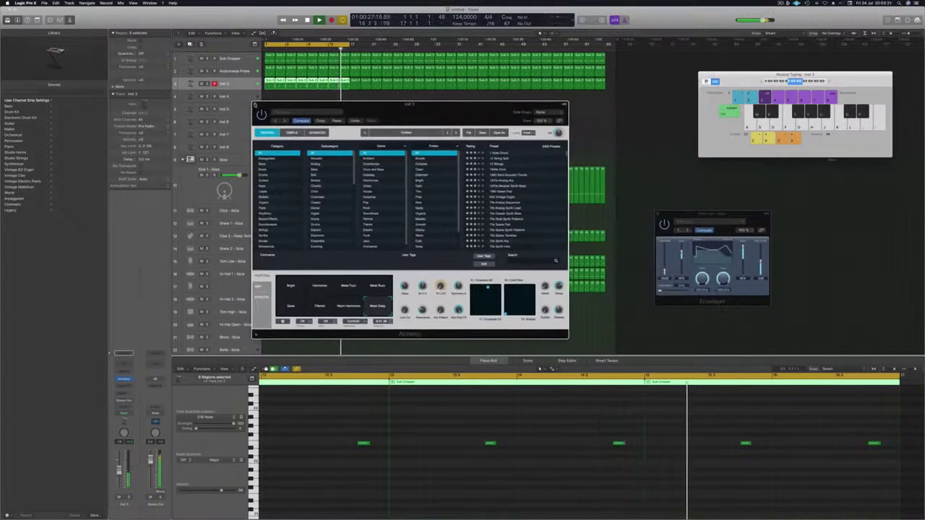
{"action": "left_click", "coordinate": [255, 105]}
{"action": "left_click", "coordinate": [371, 128]}
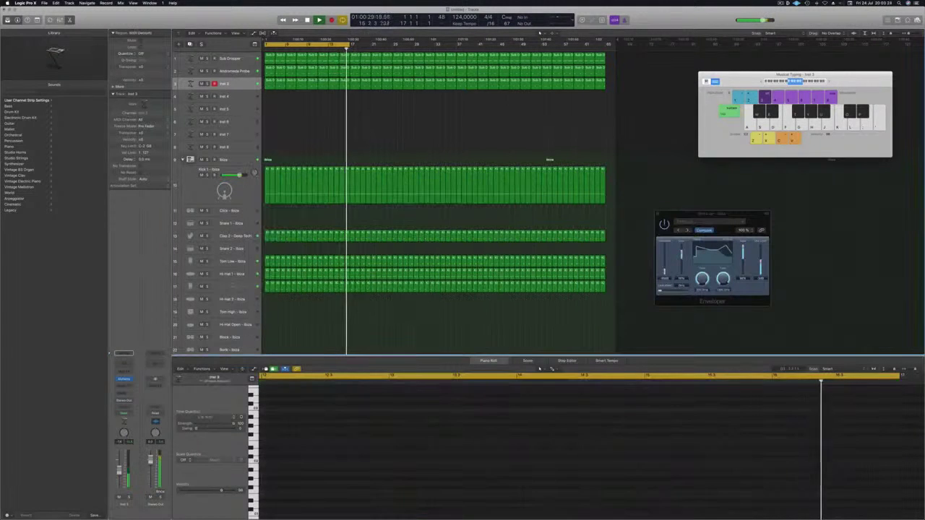
{"action": "left_click", "coordinate": [213, 264]}
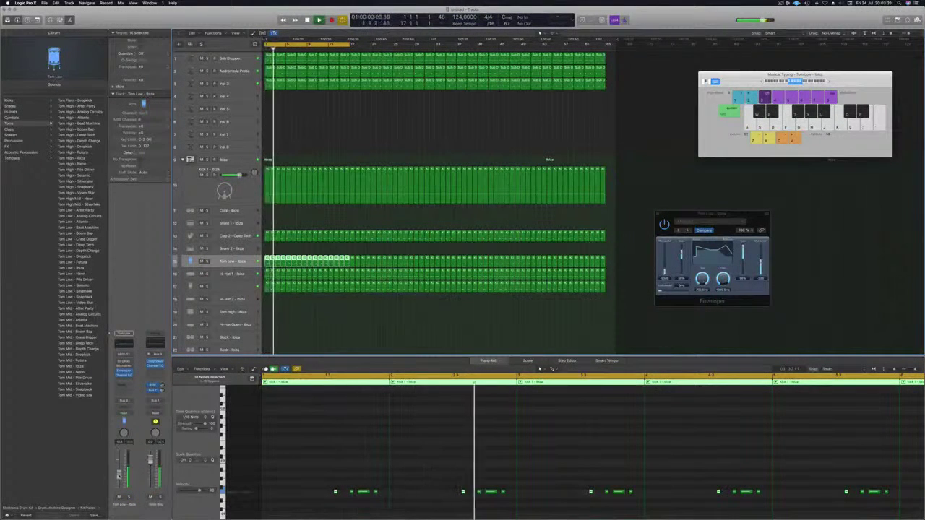
Step: On the tom in track 17, set the Channel EQ's high shelf to -24 dB at 540 Hz and raise the channel volume slightly
{"action": "left_click", "coordinate": [244, 288]}
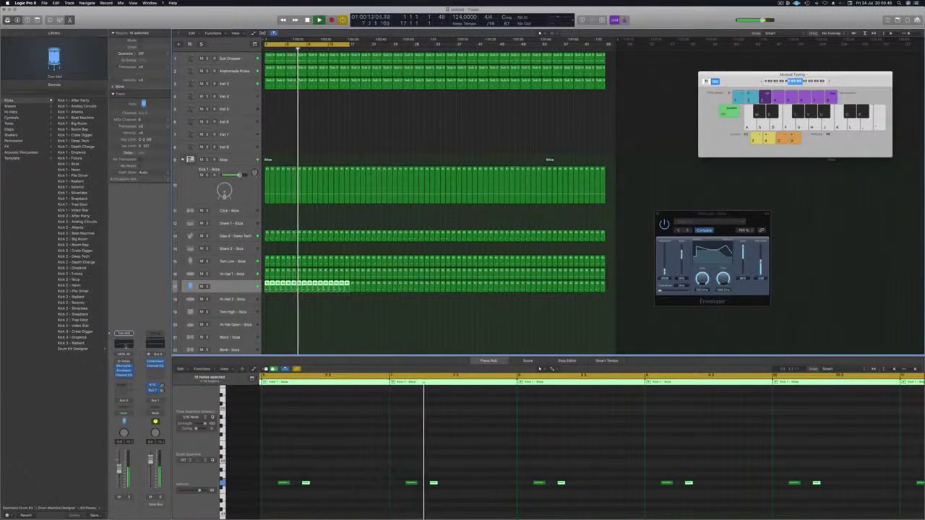
{"action": "left_click", "coordinate": [125, 347]}
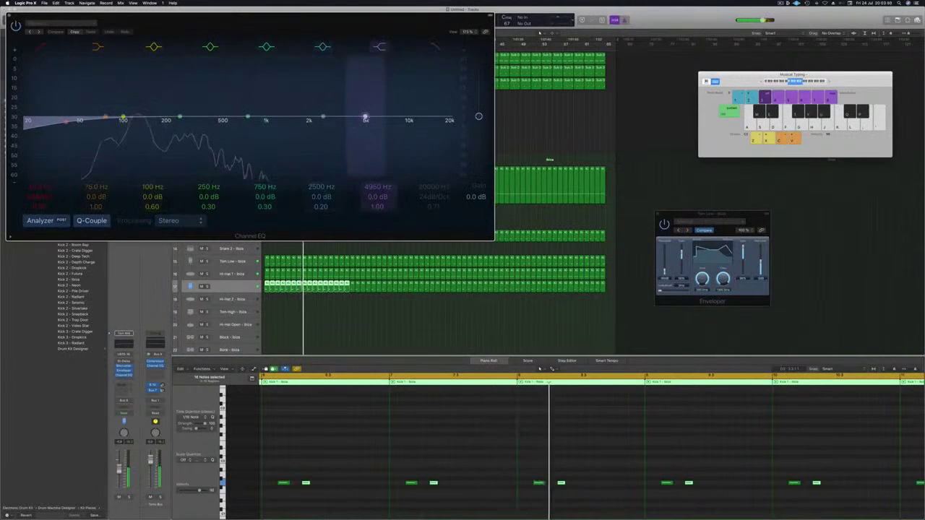
{"action": "left_click_drag", "start_coordinate": [360, 121], "coordinate": [216, 214]}
{"action": "left_click_drag", "start_coordinate": [119, 469], "coordinate": [119, 463]}
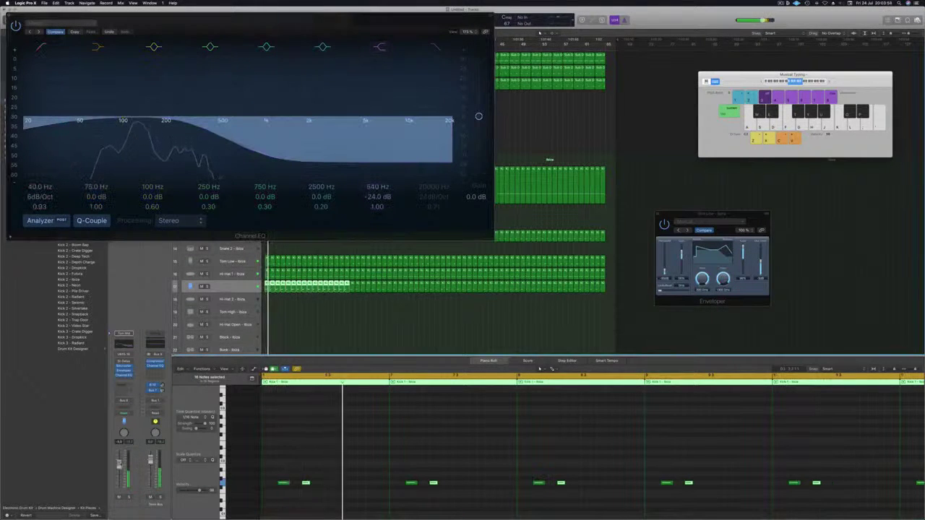
Step: Enable the Channel EQ's high cut at 184 Hz, 24 dB/Oct, and move the EQ window clear of the channel strips
{"action": "left_click", "coordinate": [435, 47]}
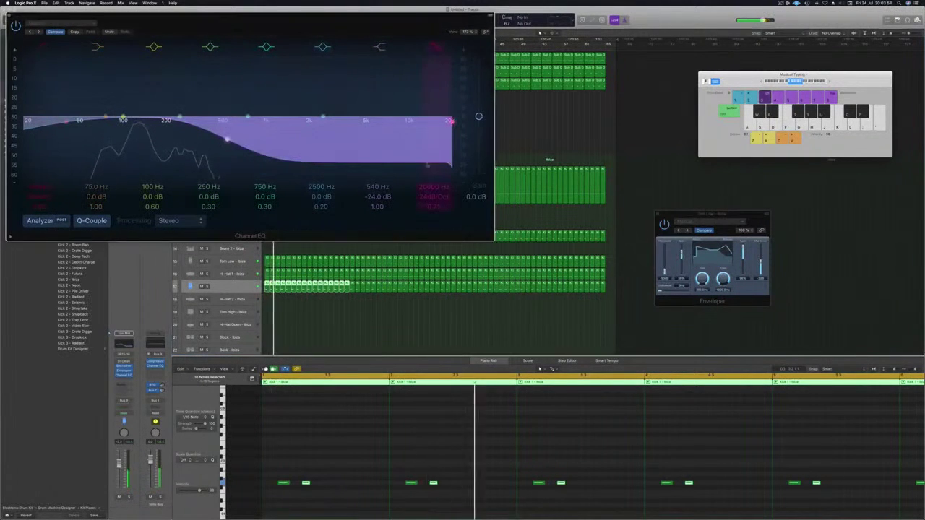
{"action": "left_click_drag", "start_coordinate": [432, 186], "coordinate": [432, 259]}
{"action": "left_click_drag", "start_coordinate": [238, 18], "coordinate": [619, 34]}
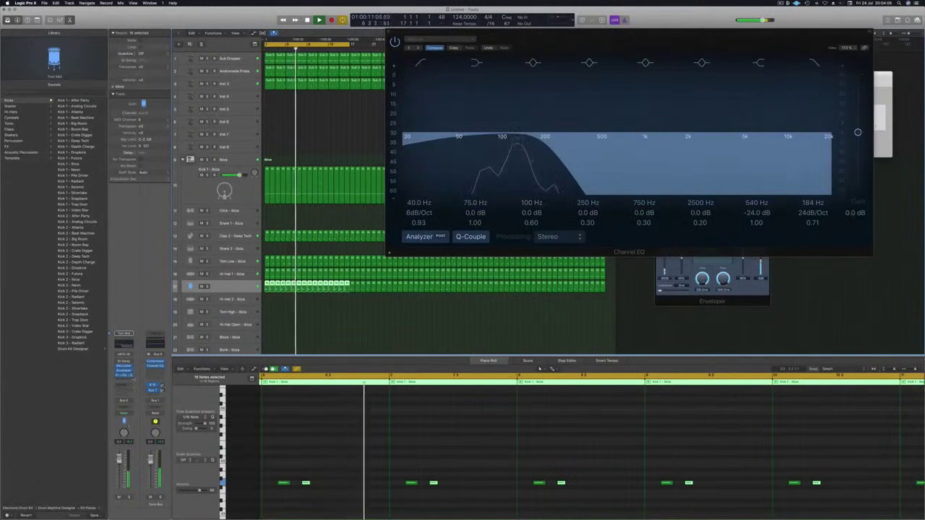
Step: Insert a Compressor after the Channel EQ on the track 17 tom, play the loop through it and close its window
{"action": "left_click", "coordinate": [125, 377]}
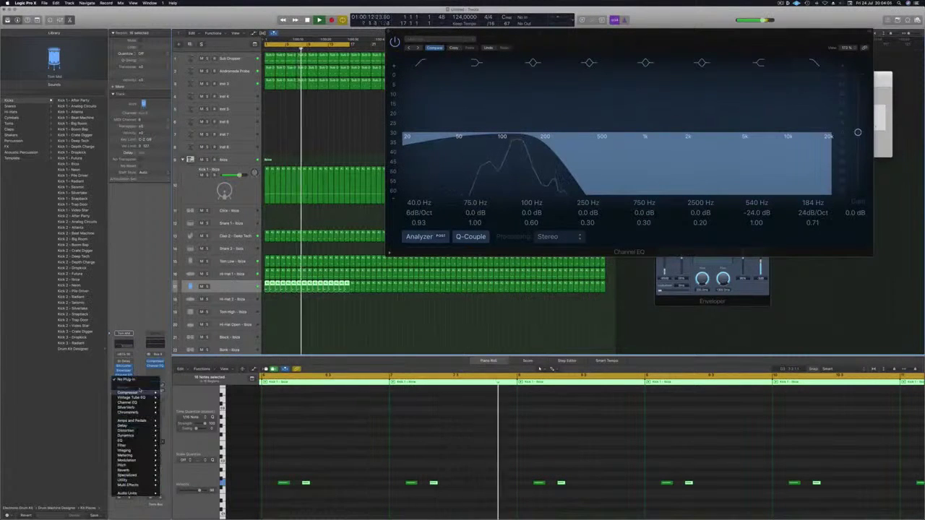
{"action": "left_click", "coordinate": [129, 392]}
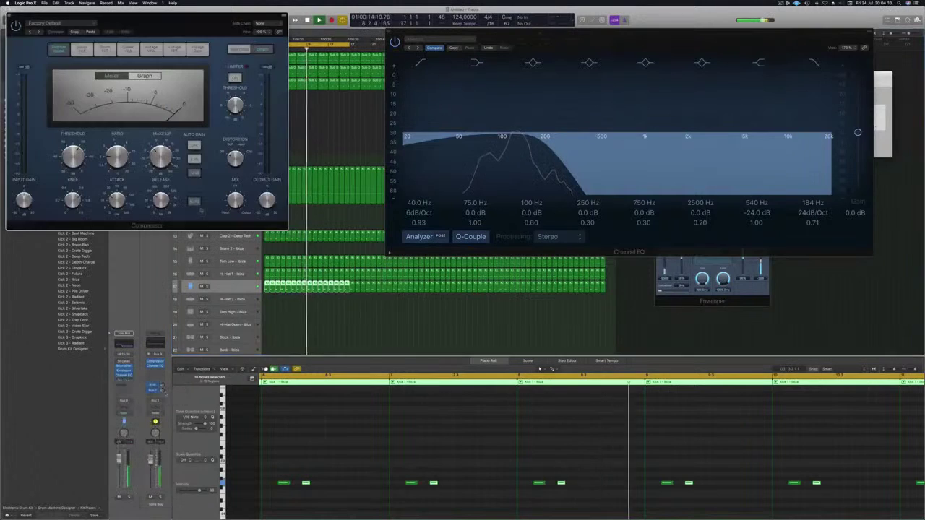
{"action": "left_click_drag", "start_coordinate": [181, 31], "coordinate": [327, 90]}
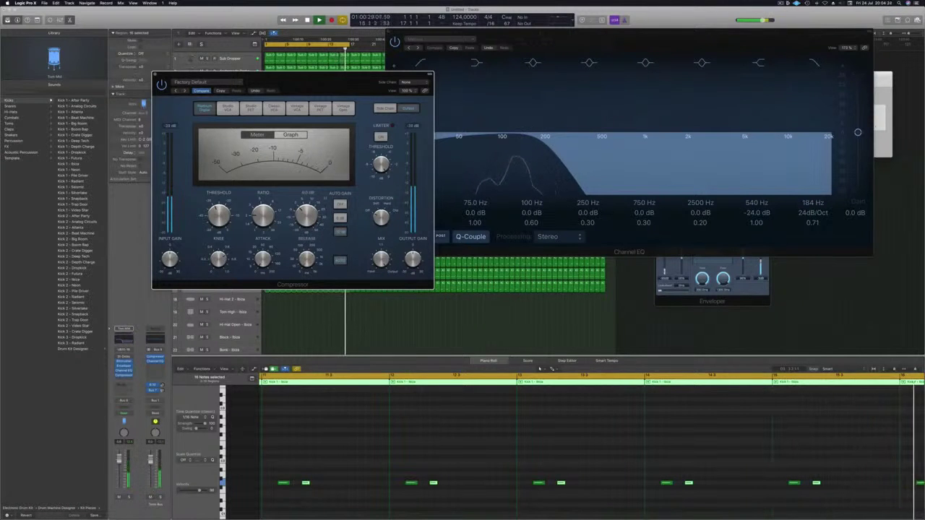
{"action": "left_click_drag", "start_coordinate": [300, 86], "coordinate": [388, 99]}
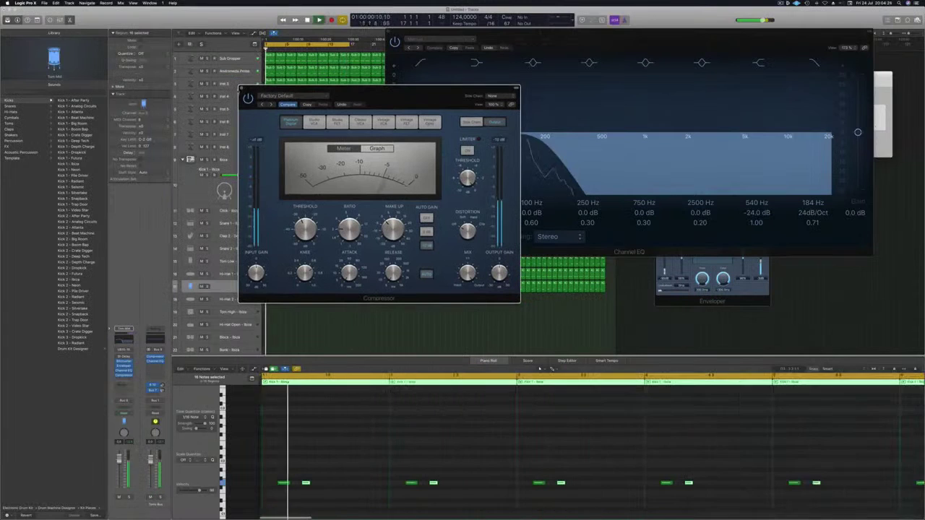
{"action": "key", "text": "super+w"}
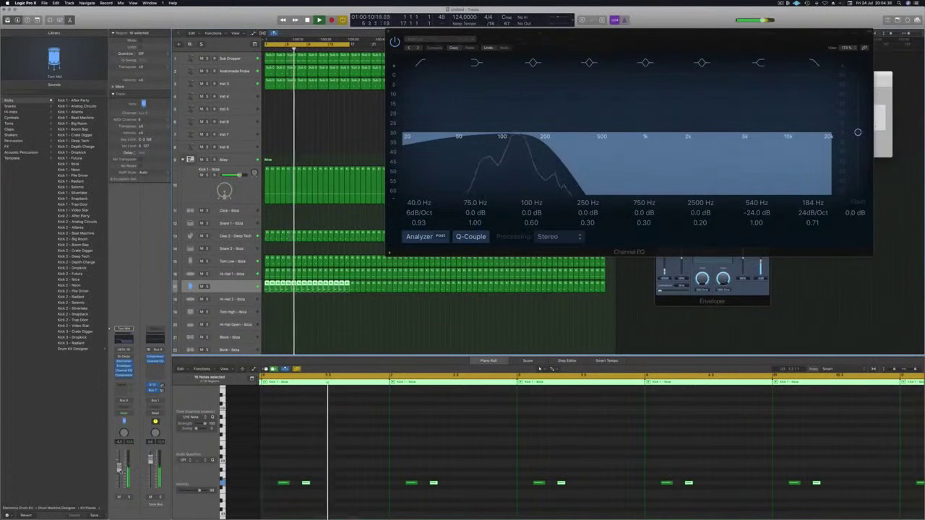
Step: Close the tom's Channel EQ window and deselect all regions in the arrangement
{"action": "left_click_drag", "start_coordinate": [393, 33], "coordinate": [334, 87]}
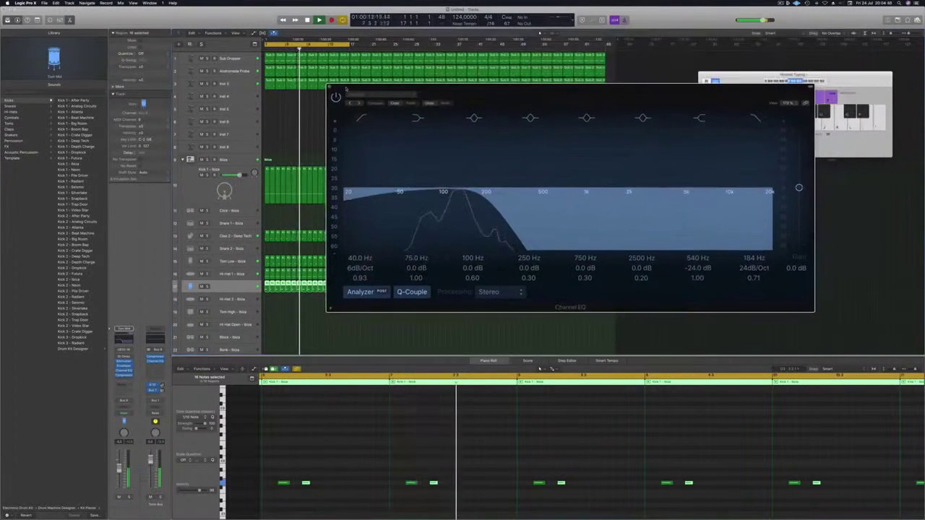
{"action": "left_click", "coordinate": [329, 88]}
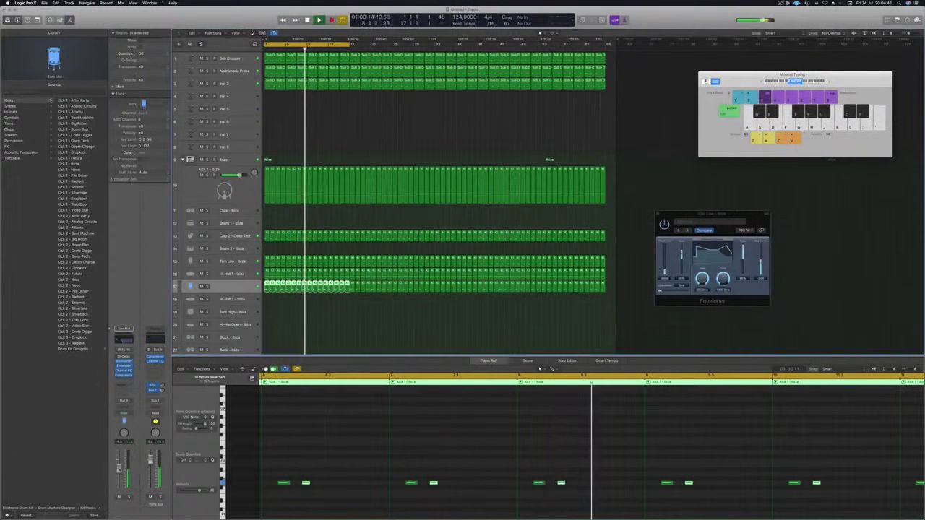
{"action": "left_click", "coordinate": [389, 321]}
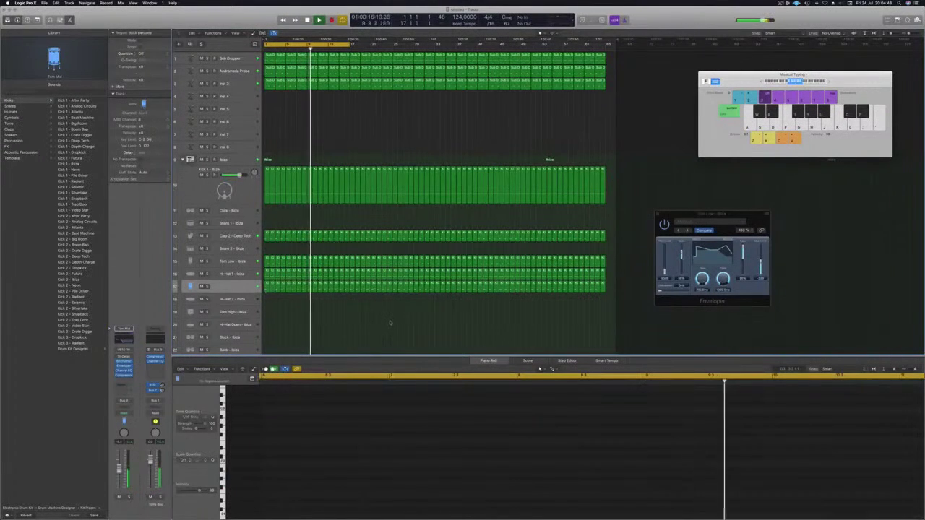
Step: Save the project as an Episode 121 file in the Logic folder and restart playback
{"action": "key", "text": "super+shift+s"}
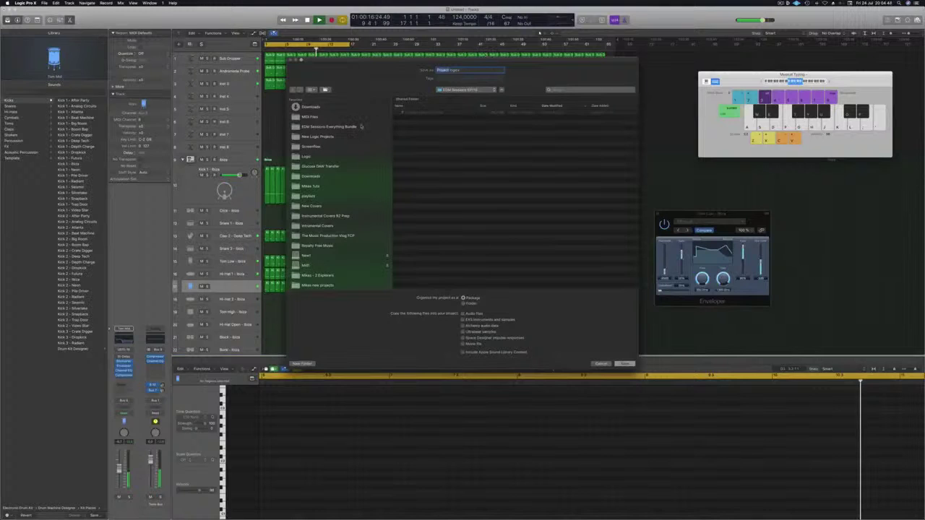
{"action": "left_click", "coordinate": [306, 157]}
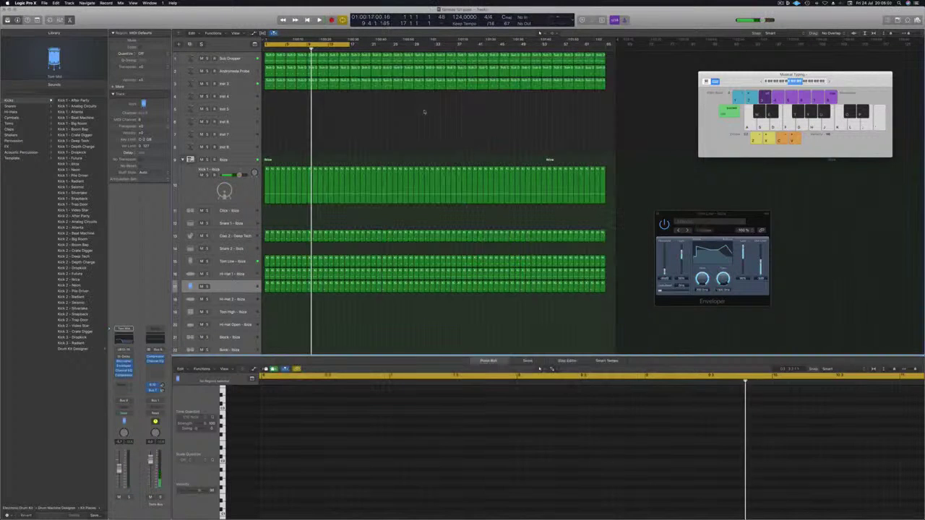
{"action": "key", "text": "space"}
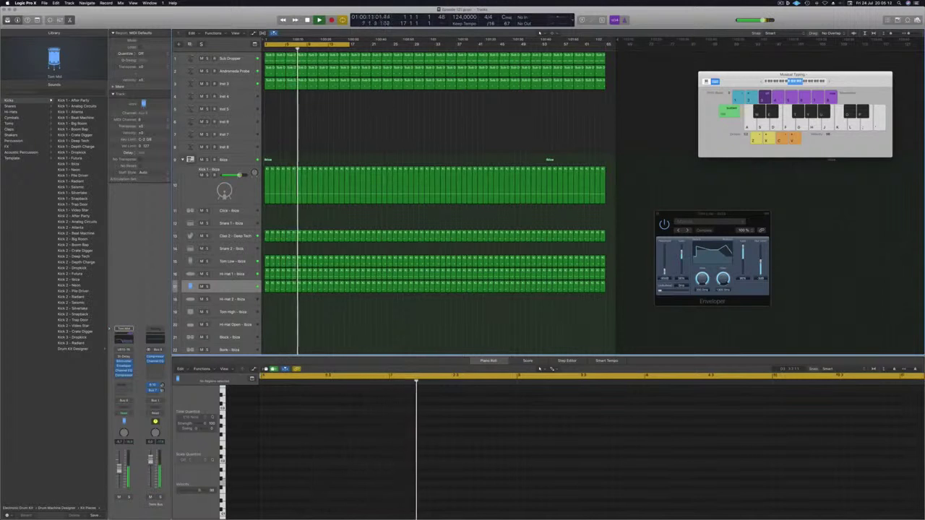
Step: Select the Inst 4 track, open its Alchemy instrument and move the window clear of the channel strips
{"action": "left_click", "coordinate": [234, 96]}
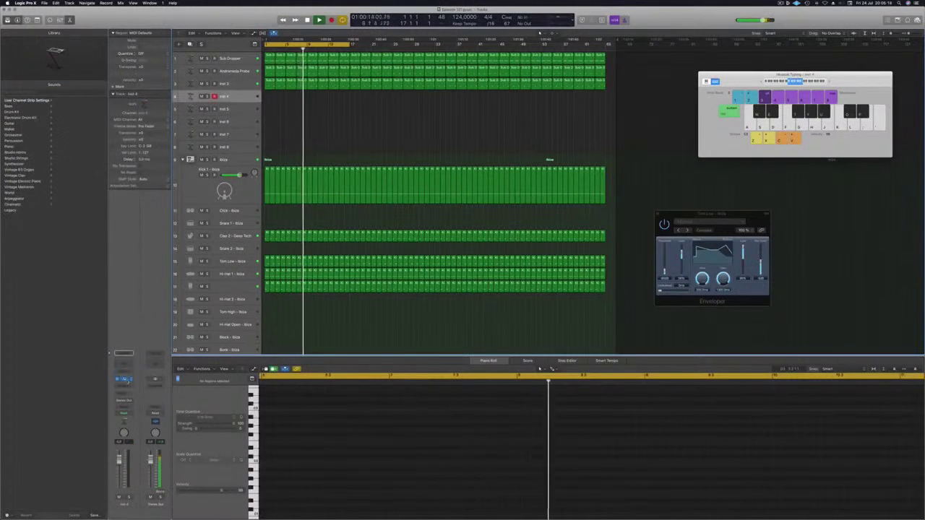
{"action": "left_click", "coordinate": [125, 379]}
{"action": "left_click_drag", "start_coordinate": [145, 17], "coordinate": [560, 73]}
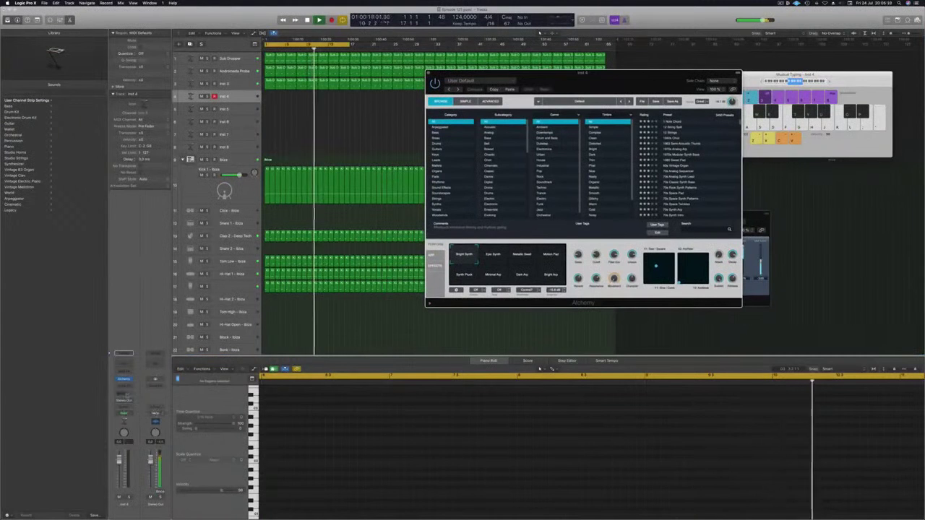
Step: Add a bus send to Inst 4 and insert a stereo SilverVerb on the resulting aux channel
{"action": "left_click", "coordinate": [125, 393]}
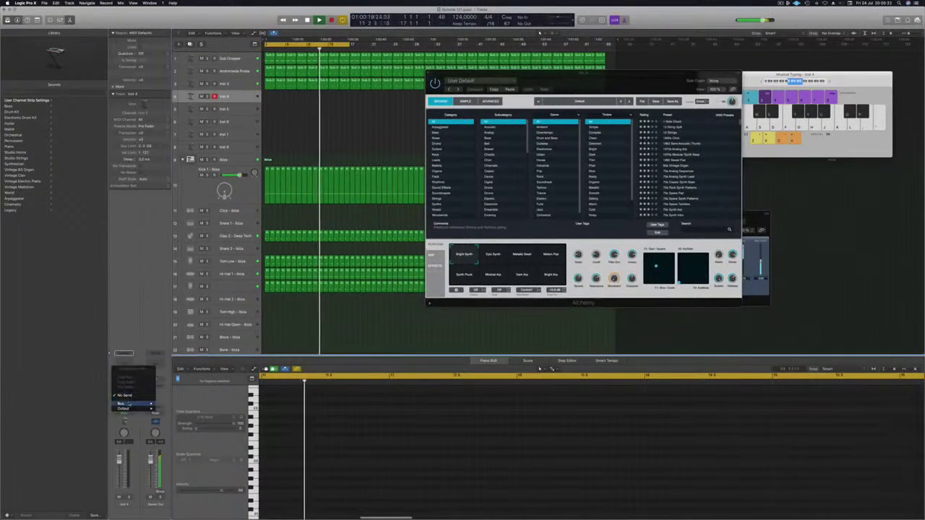
{"action": "mouse_move", "coordinate": [129, 404]}
{"action": "left_click", "coordinate": [167, 373]}
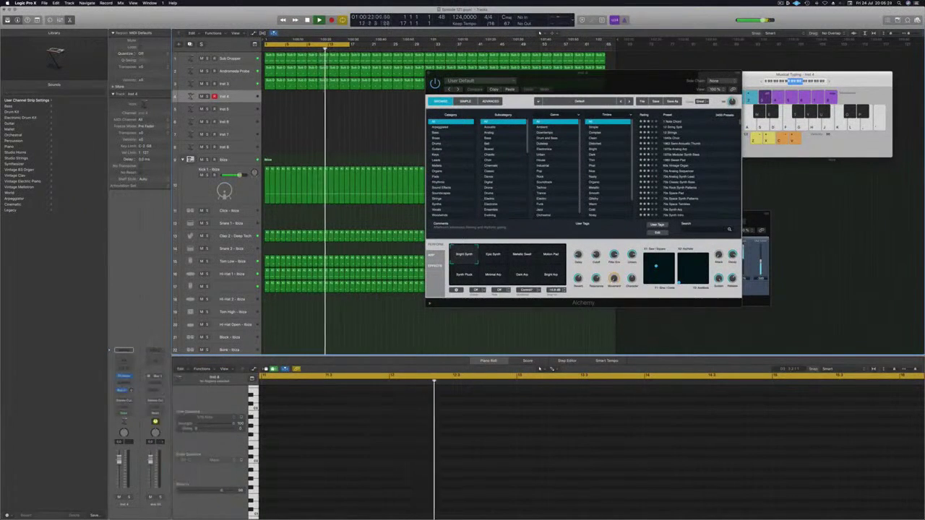
{"action": "left_click", "coordinate": [155, 384]}
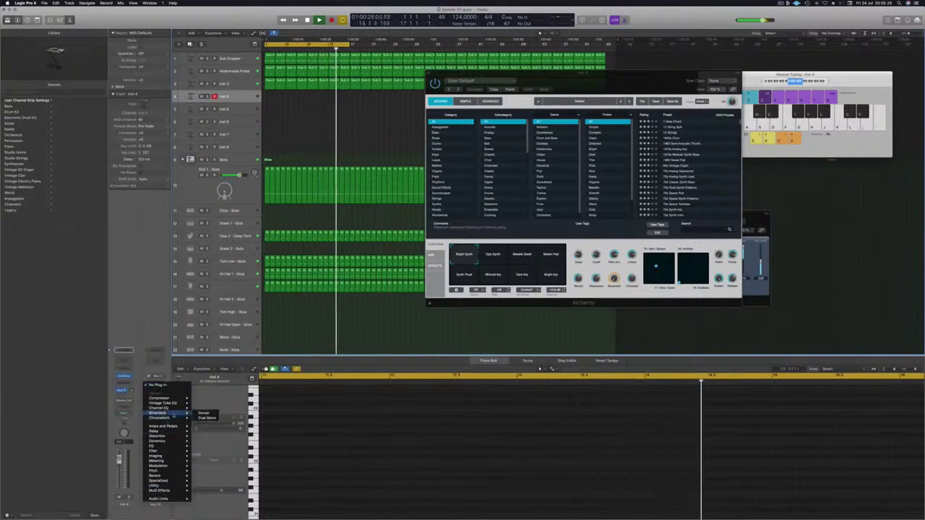
{"action": "left_click", "coordinate": [204, 413]}
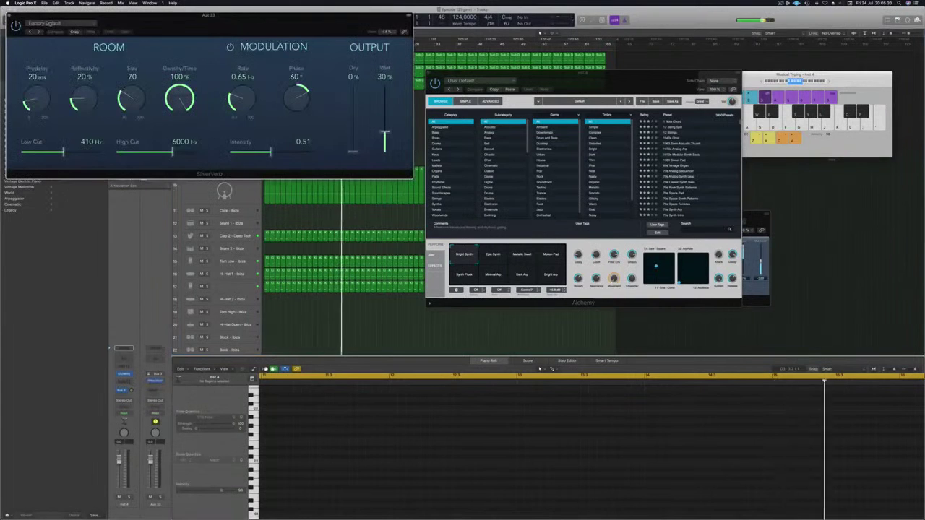
Step: Load the grandiose preset in SilverVerb and close the reverb window
{"action": "left_click", "coordinate": [61, 23]}
{"action": "left_click", "coordinate": [80, 133]}
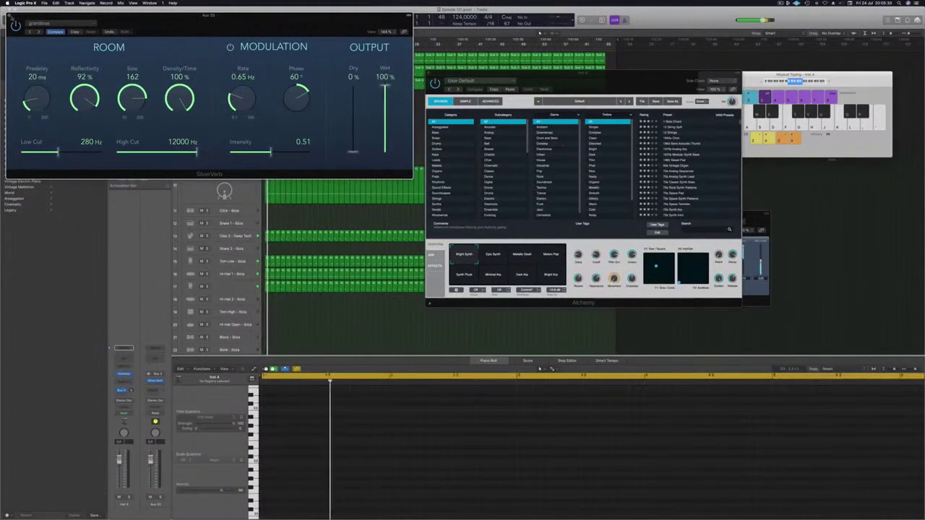
{"action": "key", "text": "super+w"}
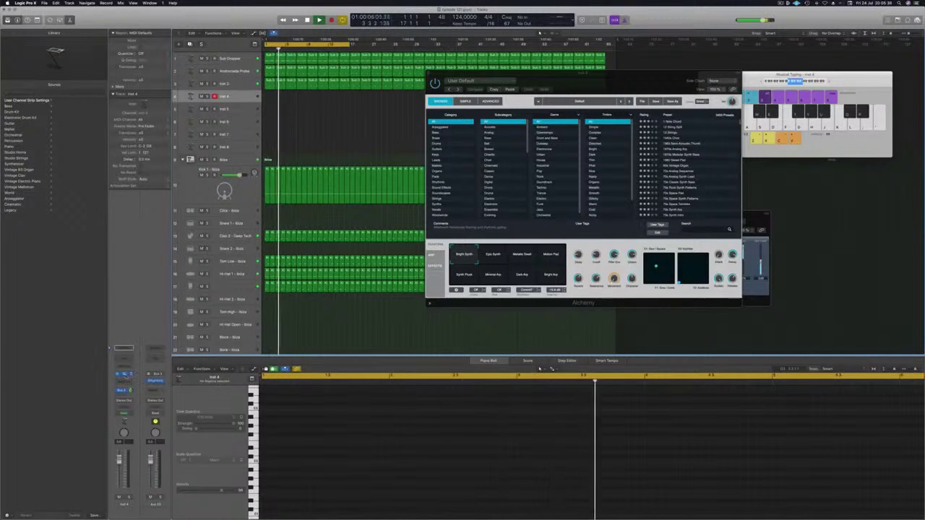
Step: Load the Brass Response preset from the Brass category in Inst 4's Alchemy
{"action": "left_click", "coordinate": [124, 374]}
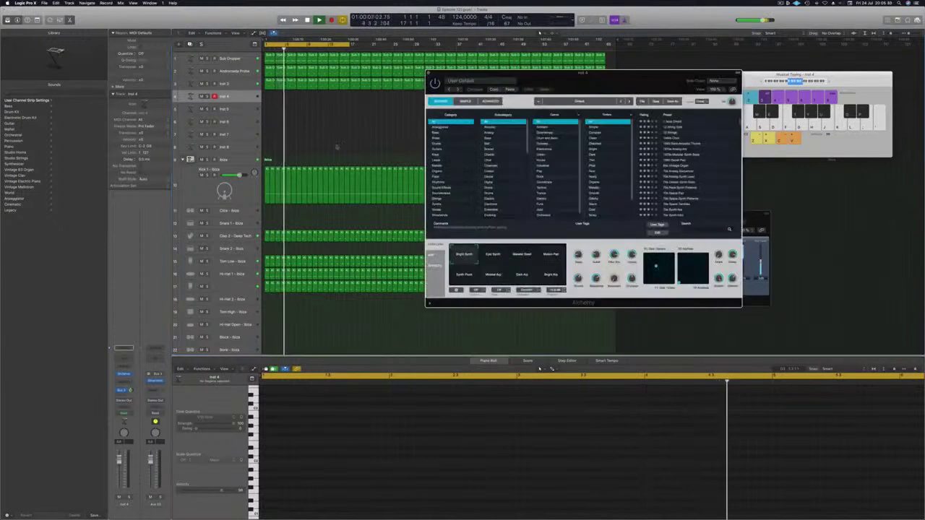
{"action": "left_click_drag", "start_coordinate": [647, 86], "coordinate": [400, 129]}
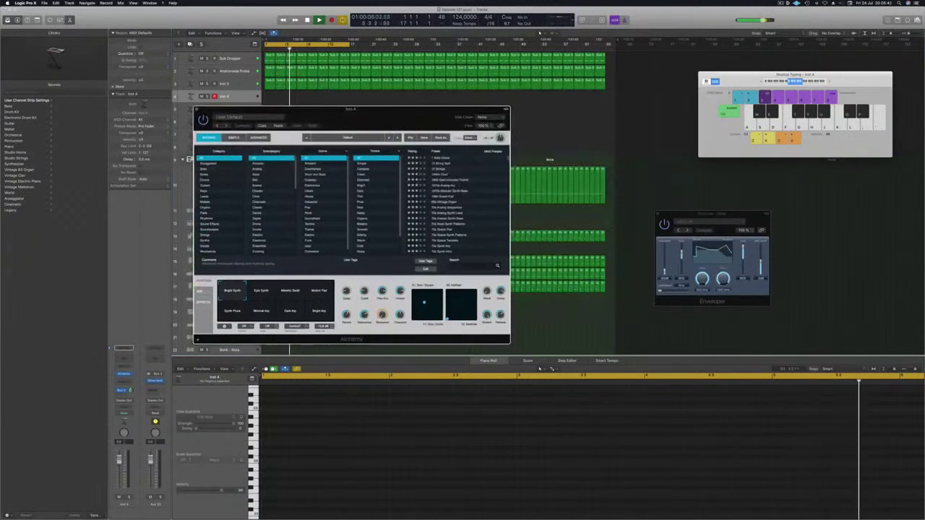
{"action": "left_click", "coordinate": [205, 175]}
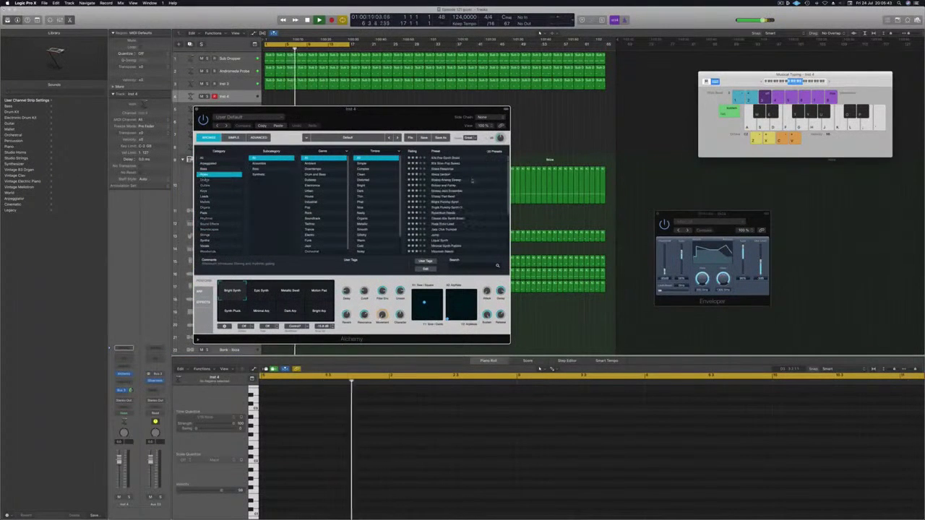
{"action": "left_click_drag", "start_coordinate": [440, 109], "coordinate": [450, 105]}
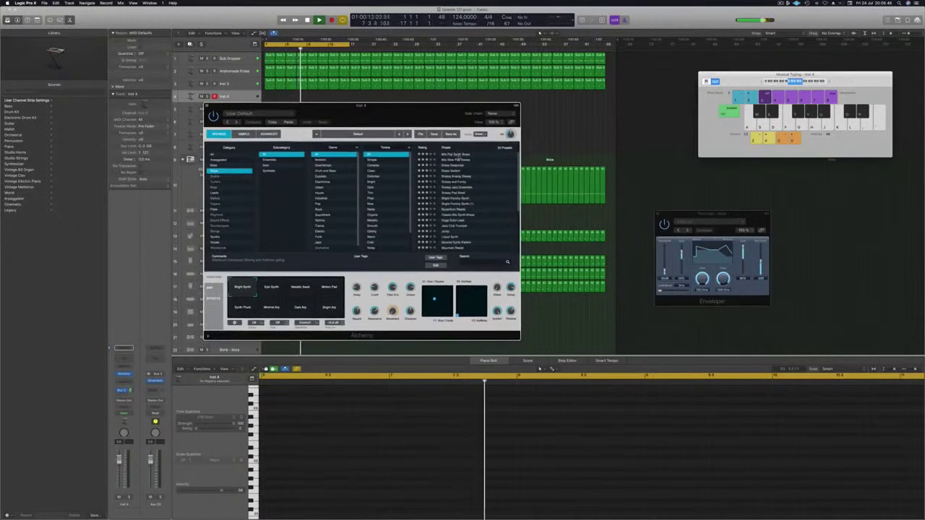
{"action": "left_click", "coordinate": [453, 165]}
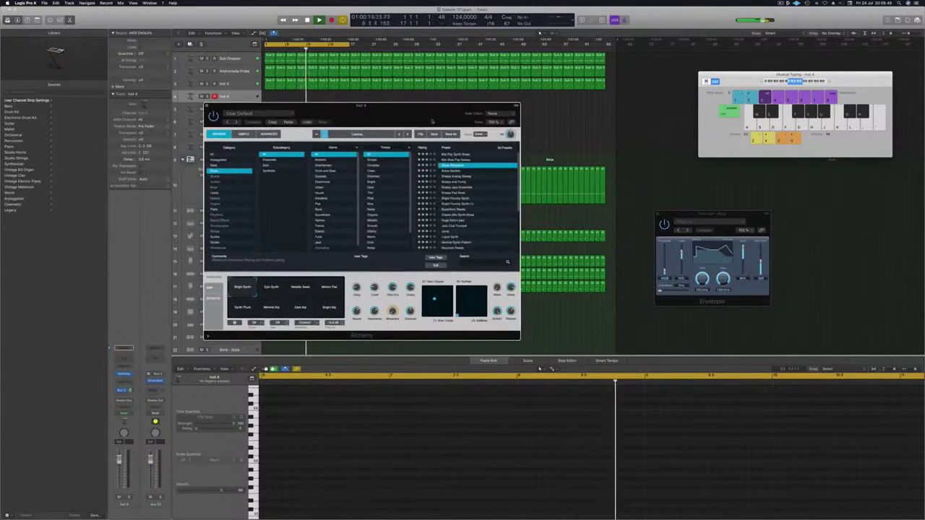
Step: Lower the Brass Response track's volume, reposition the Alchemy window and choose the Resonant Sweep snapshot
{"action": "left_click_drag", "start_coordinate": [432, 120], "coordinate": [618, 112]}
{"action": "left_click_drag", "start_coordinate": [119, 461], "coordinate": [117, 482]}
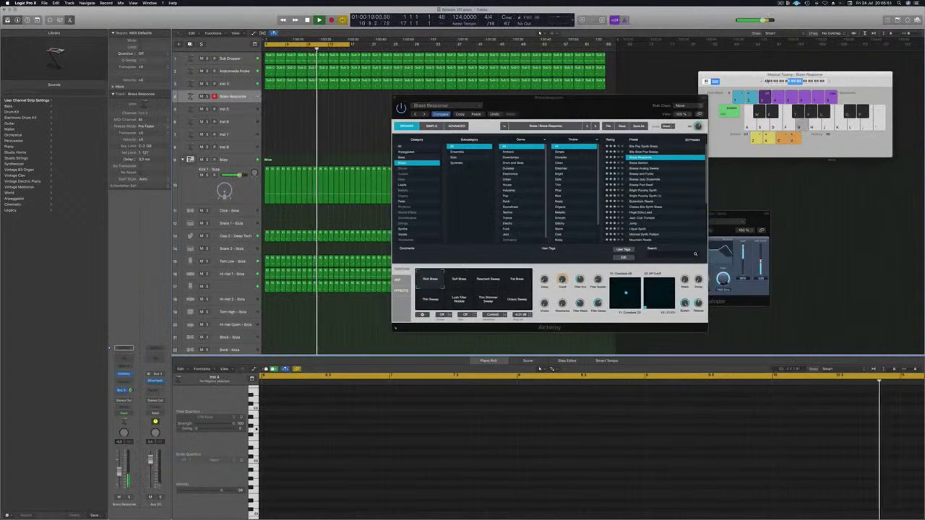
{"action": "left_click_drag", "start_coordinate": [613, 107], "coordinate": [563, 107]}
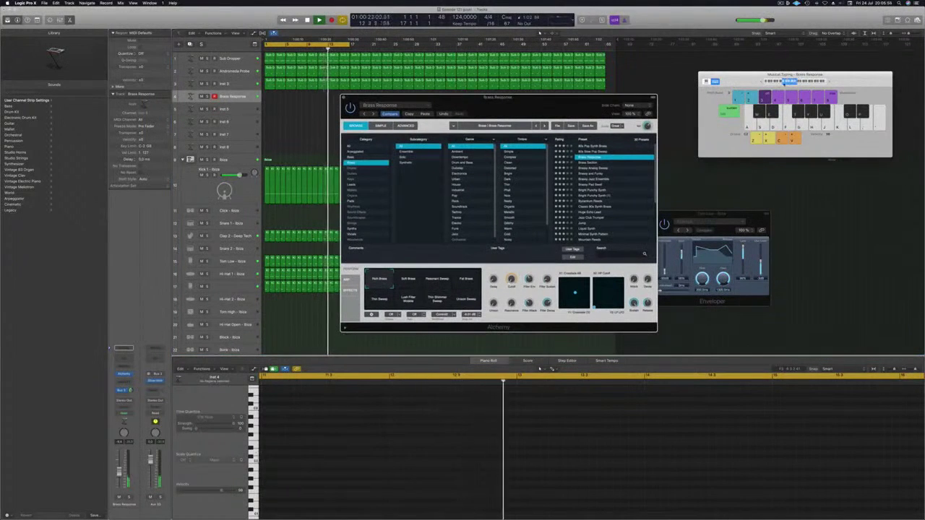
{"action": "left_click_drag", "start_coordinate": [563, 107], "coordinate": [604, 91]}
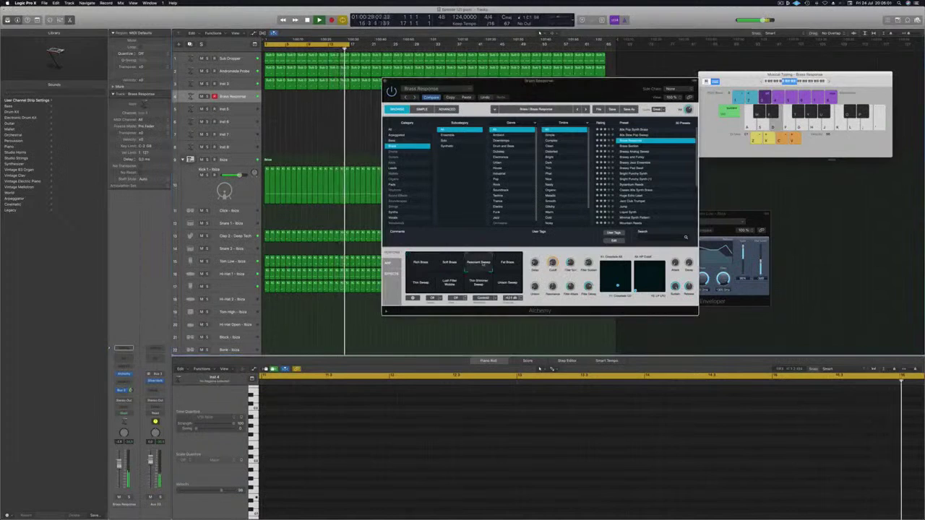
Step: Audition Brass Response snapshots including Soft Brass, Fat Brass and Lush Filter Wobble, ending on Unison Sweep, and slightly raise the track's volume
{"action": "left_click", "coordinate": [449, 265]}
{"action": "left_click", "coordinate": [508, 264]}
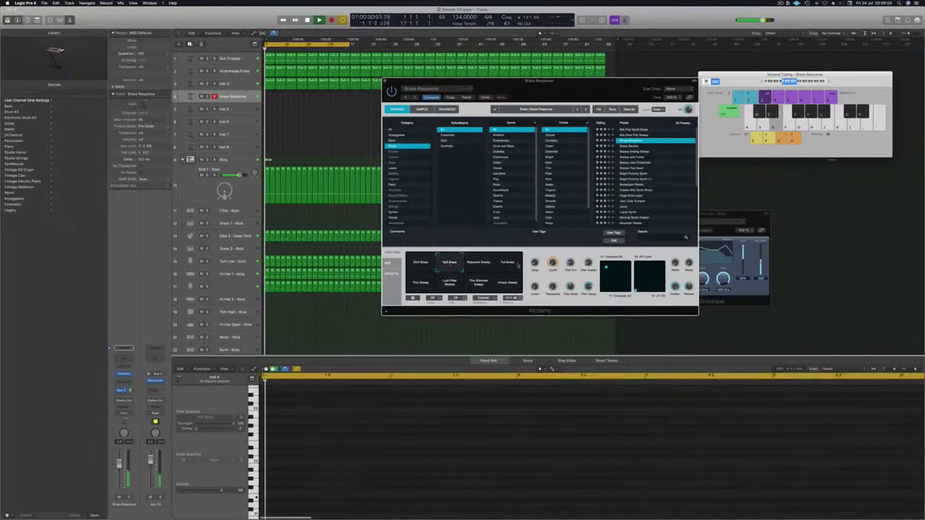
{"action": "left_click", "coordinate": [442, 278]}
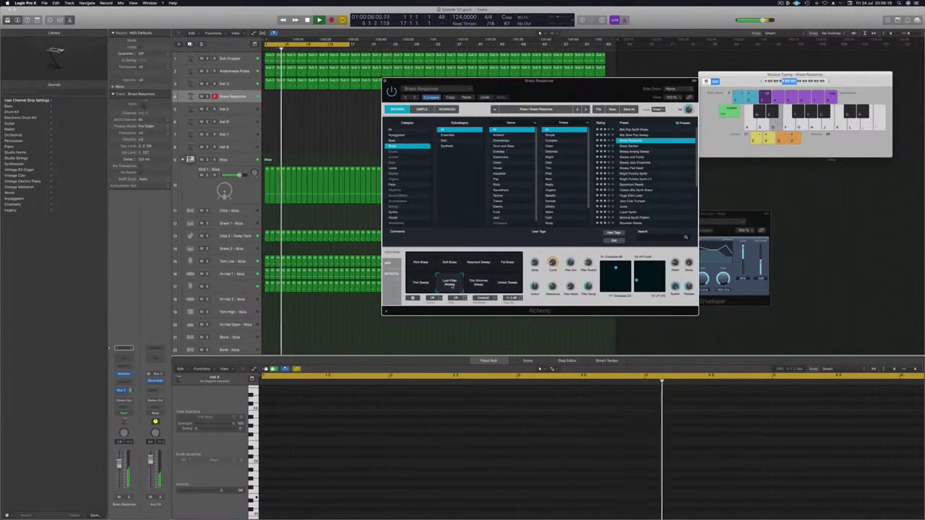
{"action": "left_click", "coordinate": [478, 282]}
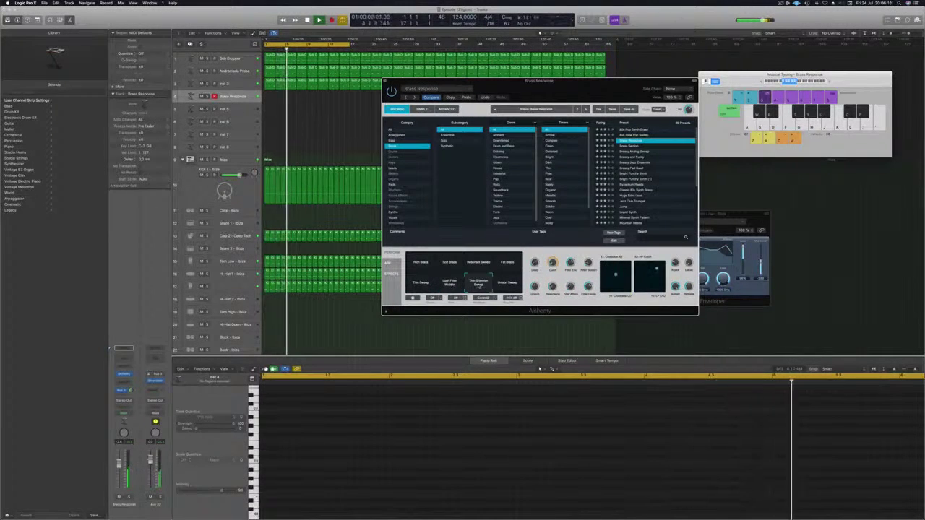
{"action": "left_click", "coordinate": [508, 282]}
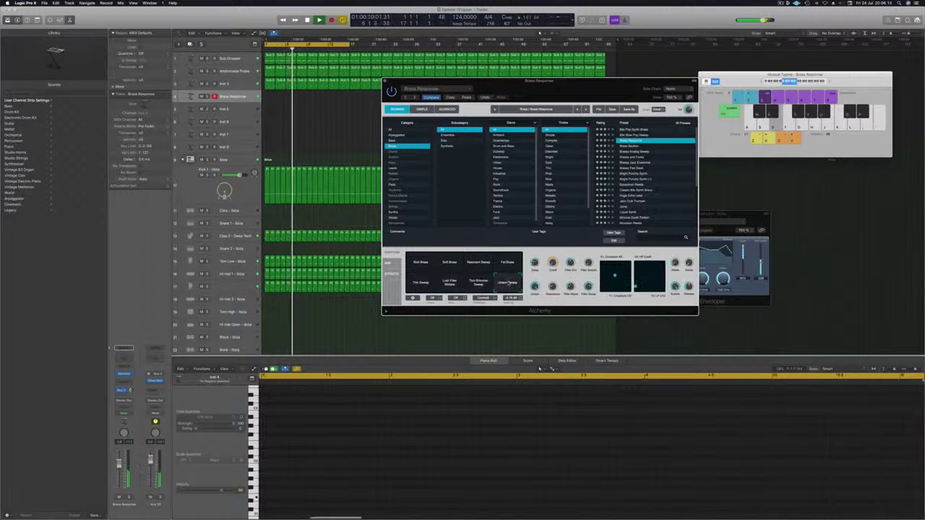
{"action": "left_click_drag", "start_coordinate": [119, 464], "coordinate": [119, 461]}
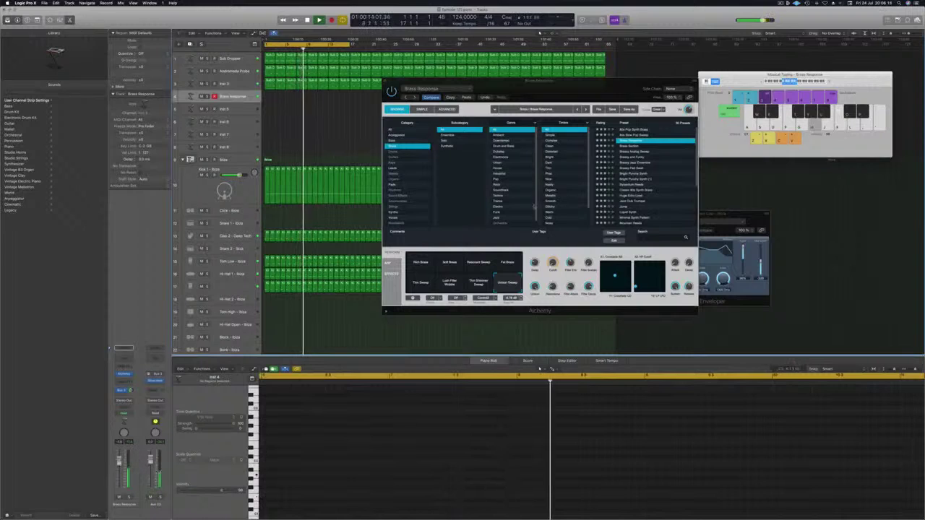
Step: Try the Brass Section and Brassy Analog Sweep presets, and load Brassy and Funky with its Warm snapshot
{"action": "left_click", "coordinate": [631, 146]}
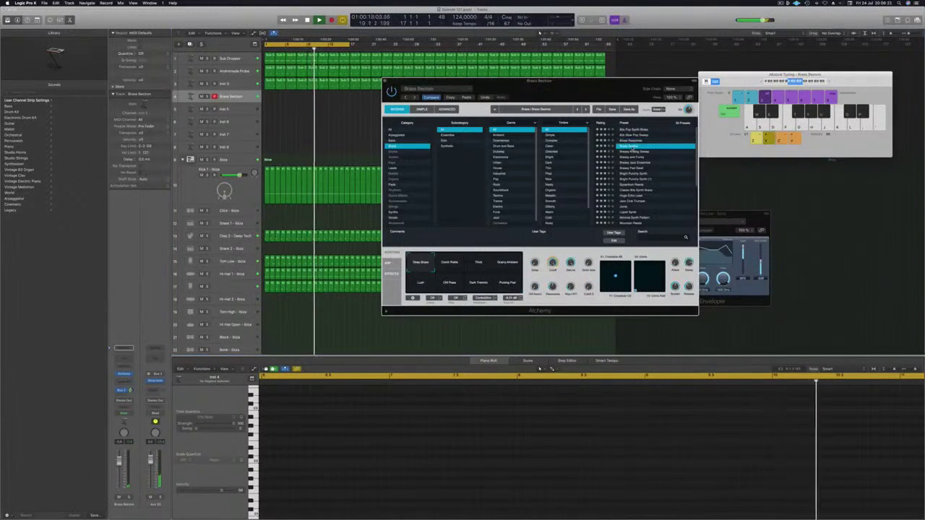
{"action": "left_click", "coordinate": [631, 151]}
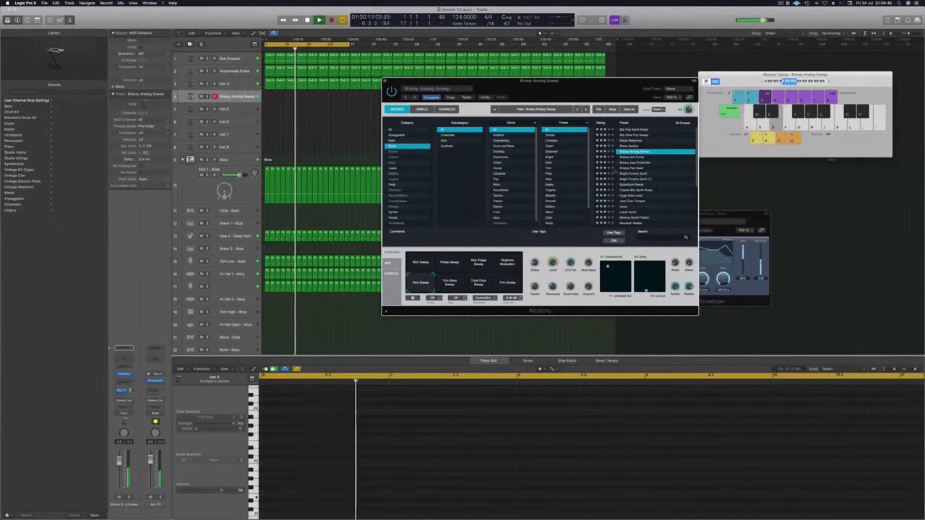
{"action": "left_click", "coordinate": [633, 158]}
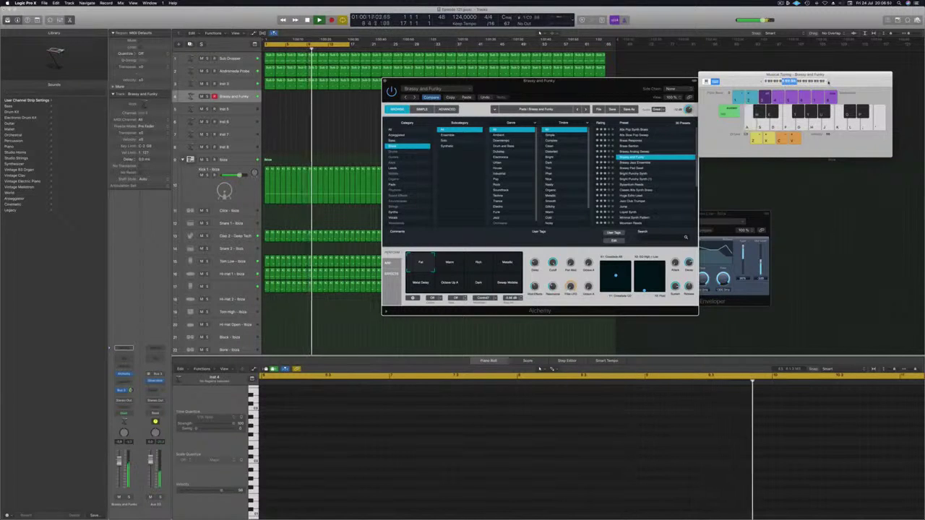
{"action": "left_click", "coordinate": [450, 263]}
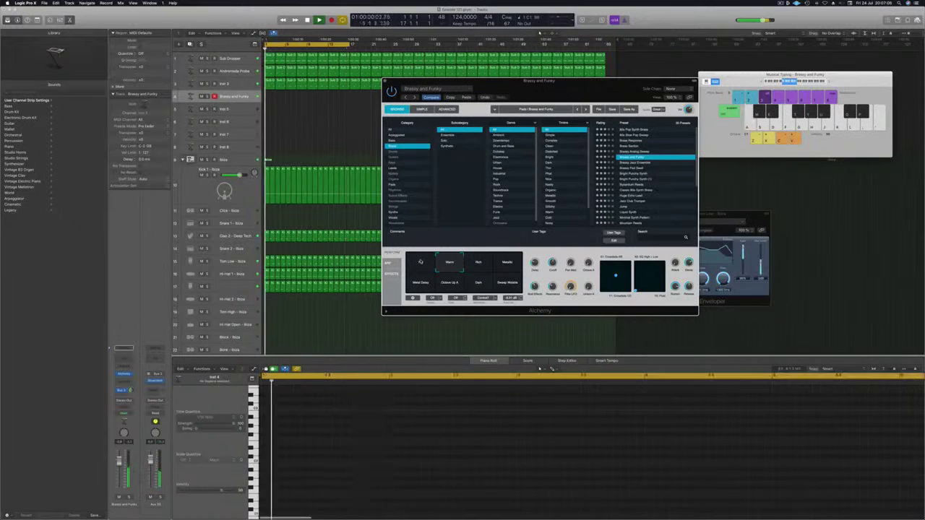
Step: Audition the Metal Delay, Octave Up, Dark and Sweep Wobble variations of the Brassy and Funky preset
{"action": "left_click", "coordinate": [421, 284]}
{"action": "left_click", "coordinate": [448, 283]}
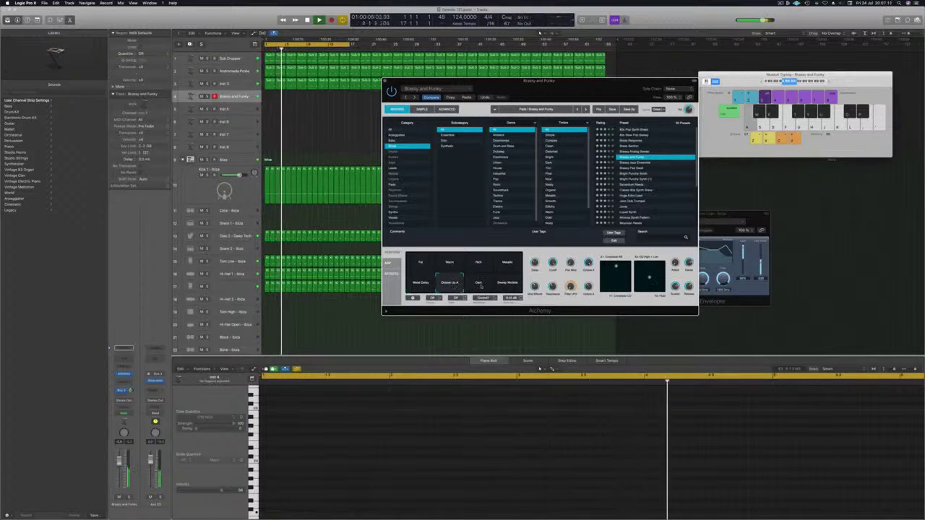
{"action": "left_click", "coordinate": [478, 284]}
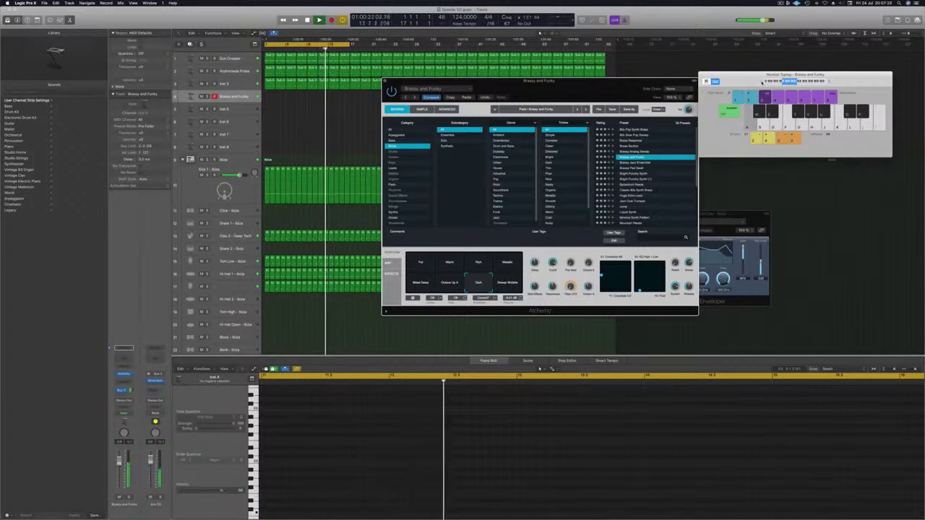
{"action": "left_click_drag", "start_coordinate": [649, 84], "coordinate": [649, 73]}
{"action": "left_click", "coordinate": [508, 282]}
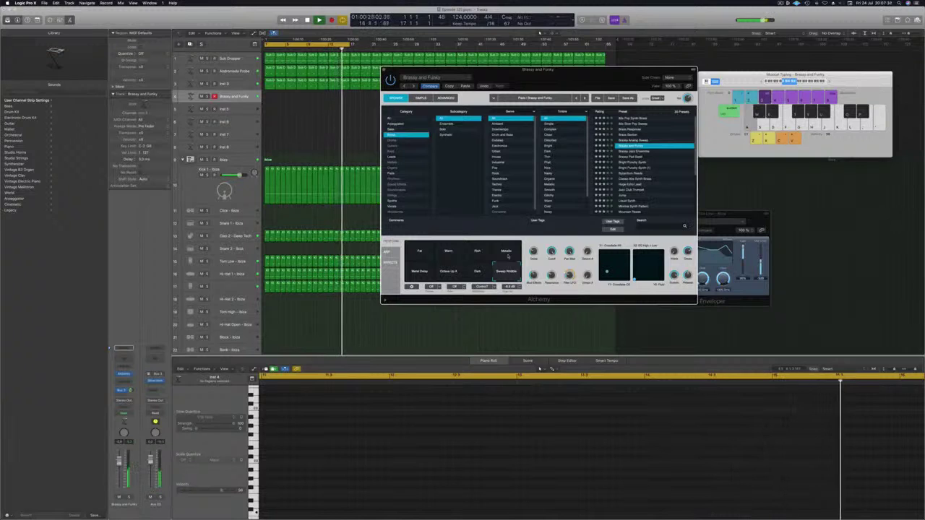
{"action": "left_click", "coordinate": [482, 271]}
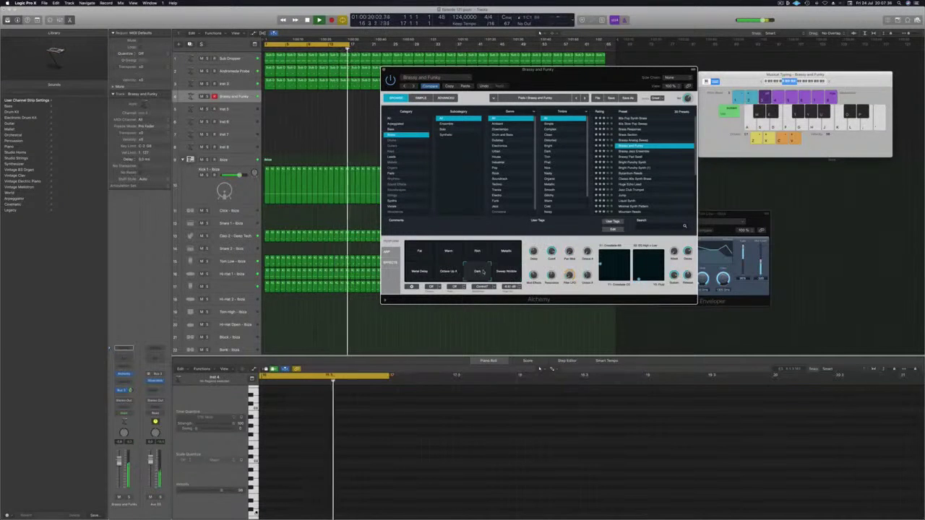
Step: Audition the Brassy Jazz Ensemble and Bright Punchy Synth presets, trying several of the latter's performance variations
{"action": "left_click", "coordinate": [631, 151]}
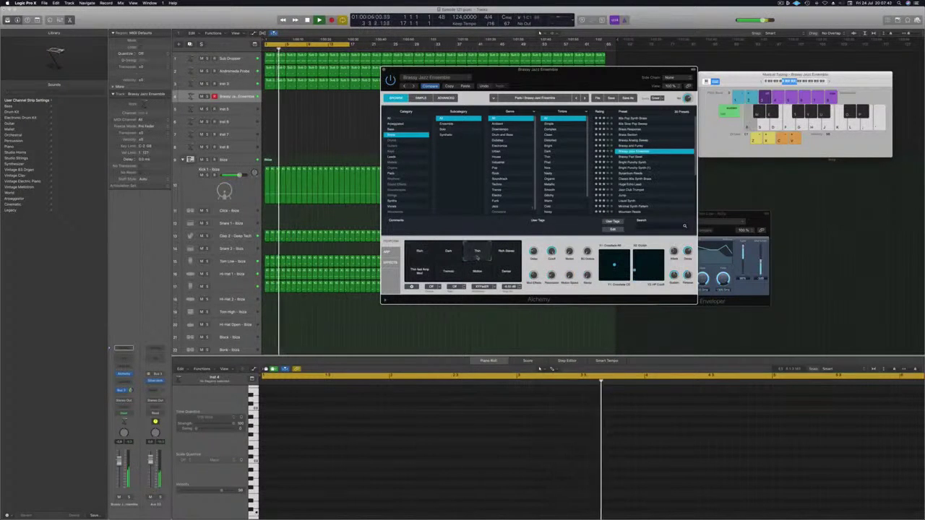
{"action": "left_click", "coordinate": [631, 163]}
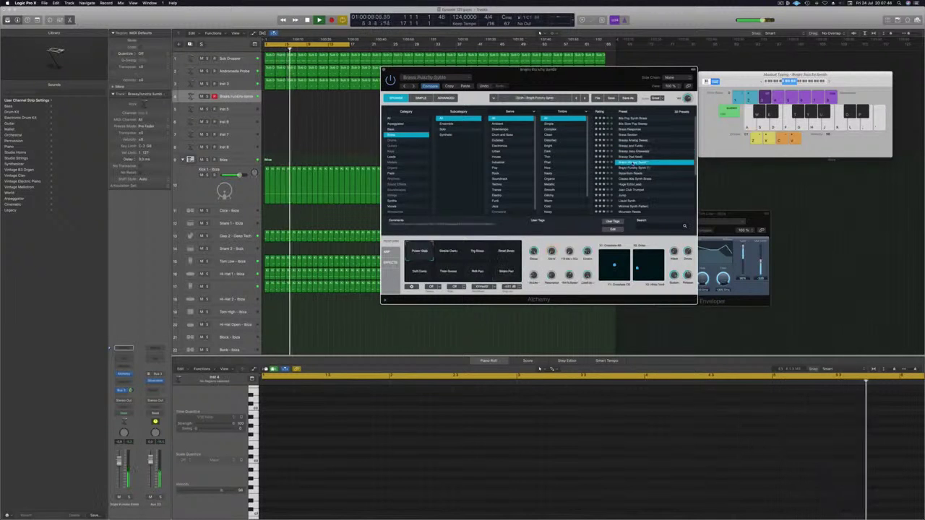
{"action": "left_click", "coordinate": [474, 255]}
{"action": "left_click", "coordinate": [502, 259]}
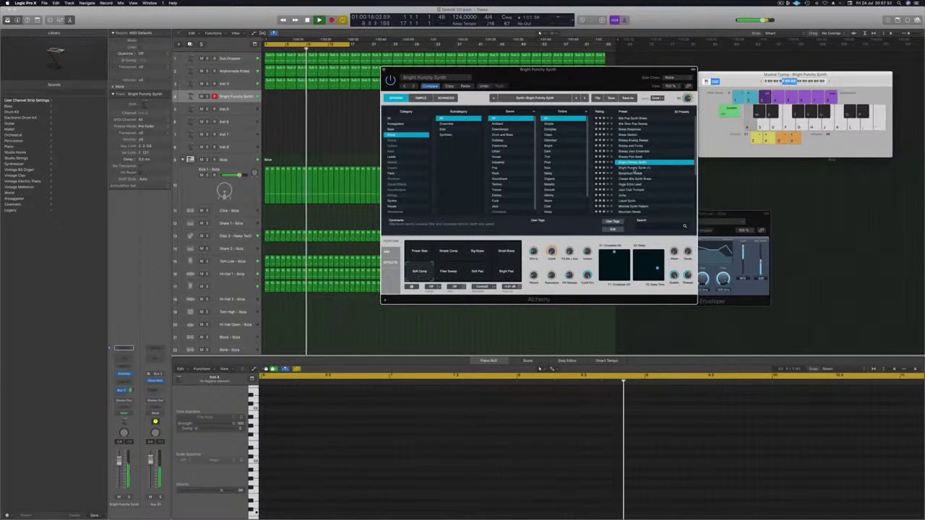
Step: Load the Byzantium Reeds brass preset and audition its Chopper and Bright Delay Lead variations
{"action": "left_click", "coordinate": [633, 167]}
{"action": "left_click", "coordinate": [634, 174]}
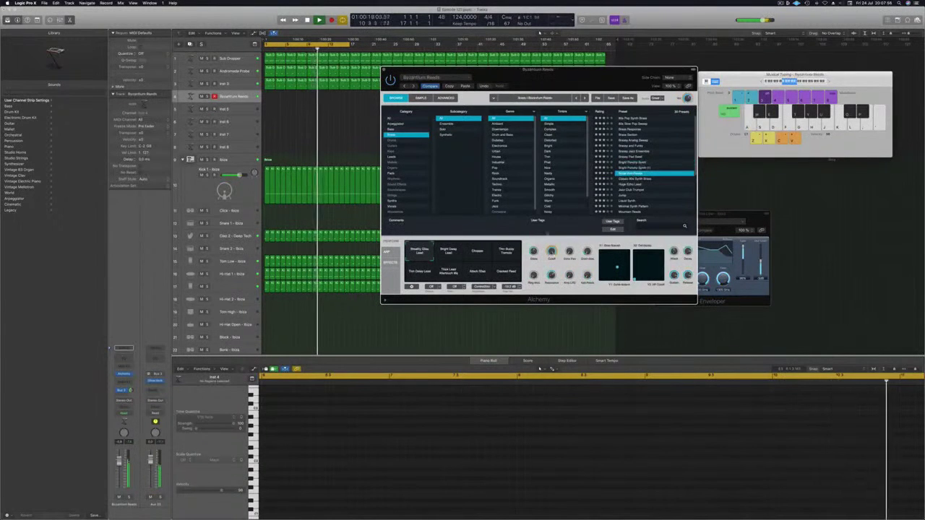
{"action": "key", "text": "d"}
{"action": "left_click", "coordinate": [487, 253]}
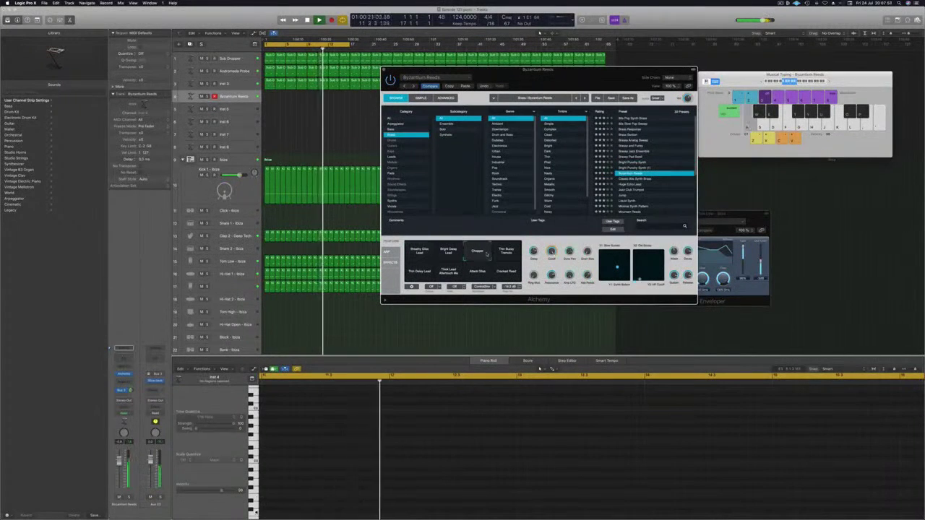
{"action": "left_click", "coordinate": [449, 253]}
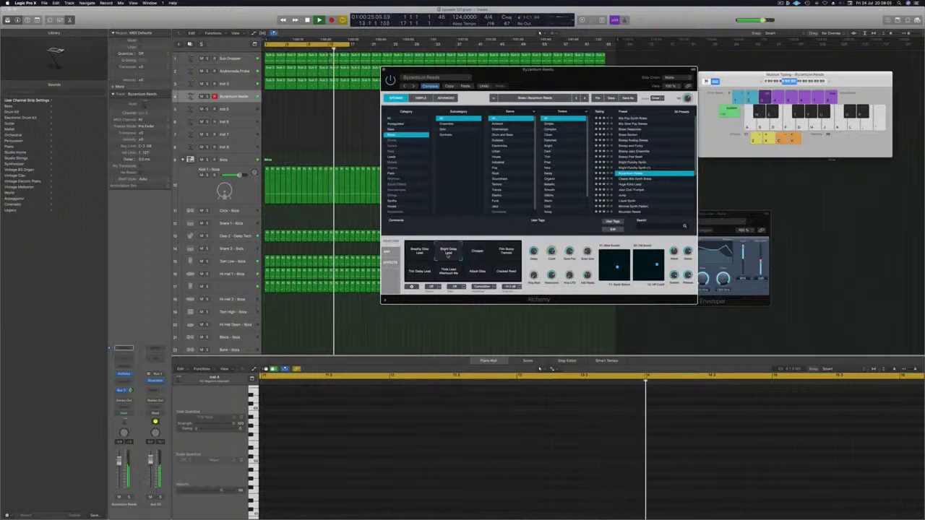
Step: Move the synth window off the arrangement, audition more Byzantium Reeds variations including Thick Lead, and settle on the Attack variation
{"action": "left_click_drag", "start_coordinate": [584, 81], "coordinate": [735, 52]}
{"action": "left_click", "coordinate": [657, 225]}
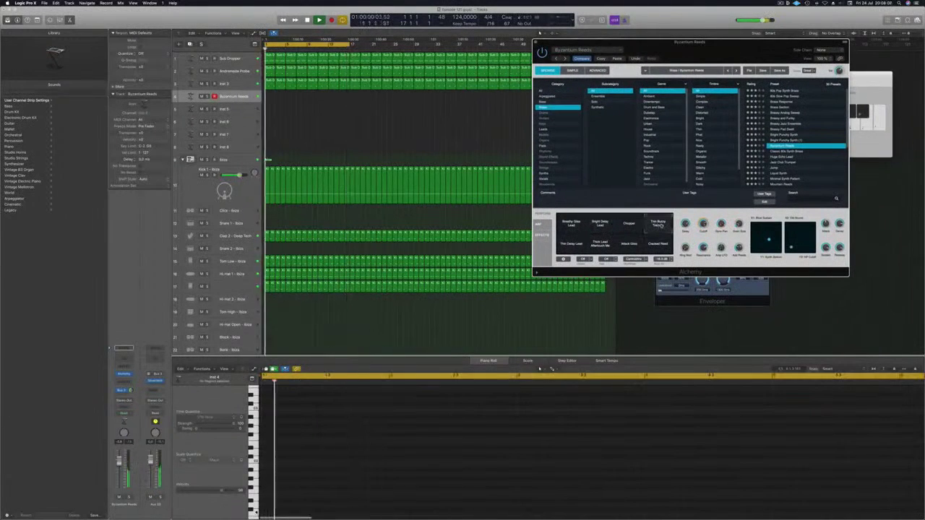
{"action": "left_click", "coordinate": [597, 246]}
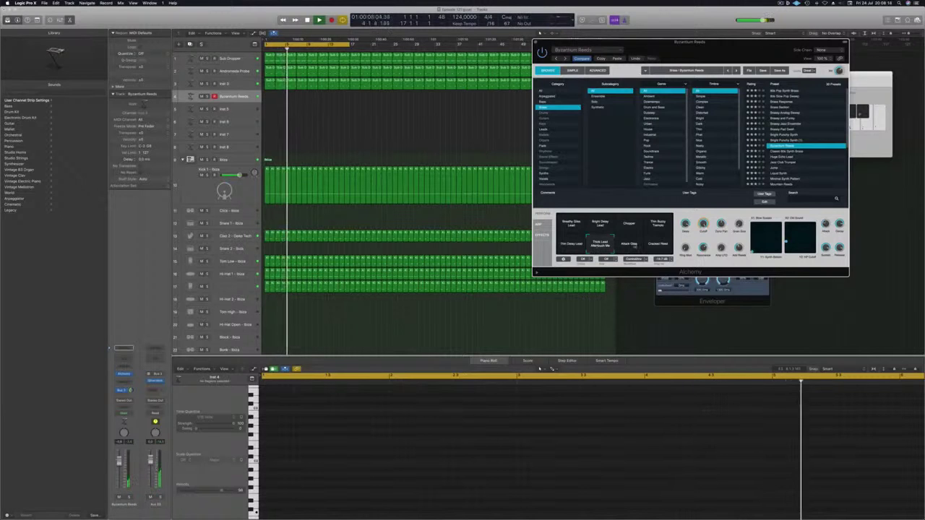
{"action": "left_click", "coordinate": [628, 244]}
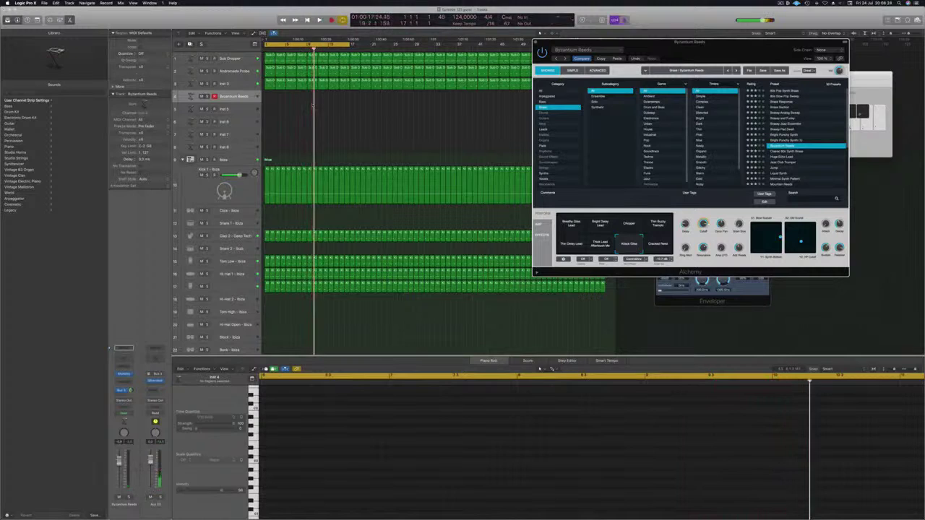
Step: Record a sustained note of about four bars on the Byzantium Reeds track from bar 1, then select it
{"action": "key", "text": "r"}
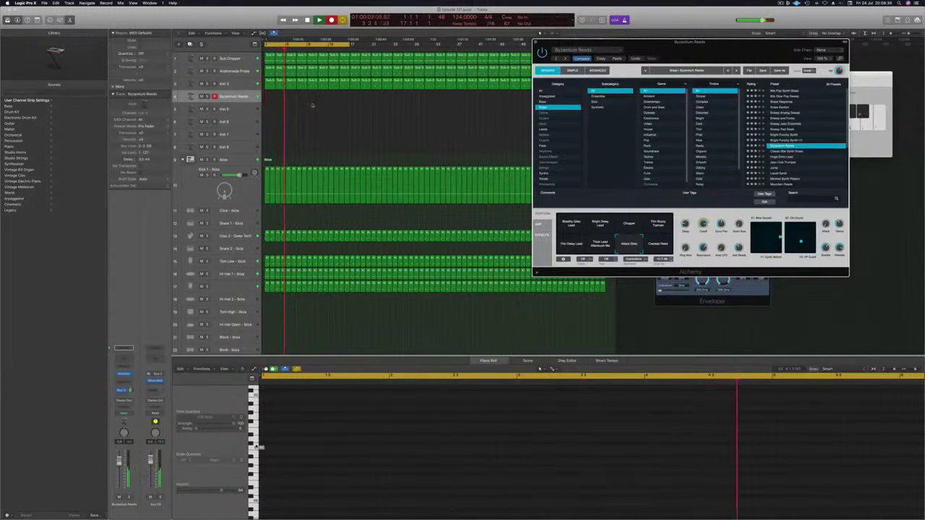
{"action": "key", "text": "space"}
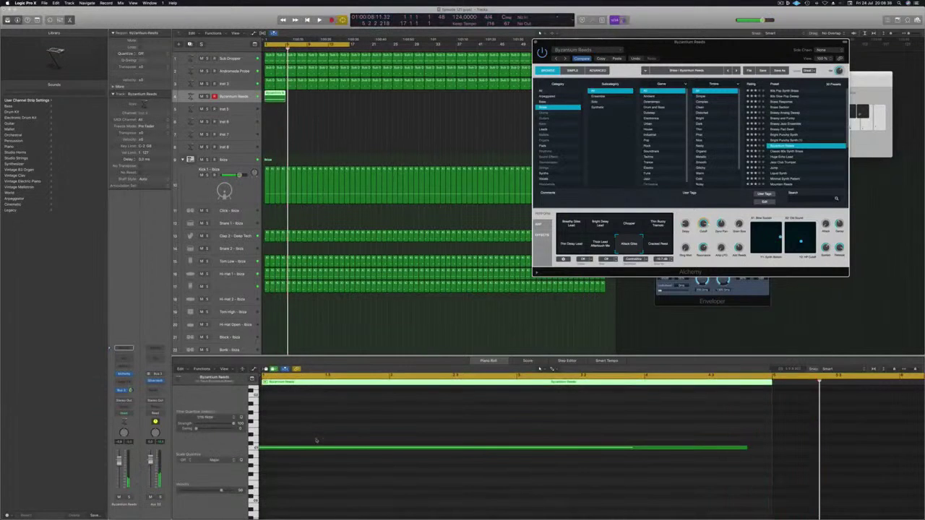
{"action": "scroll", "coordinate": [316, 440], "scroll_direction": "down", "scroll_amount": 3}
{"action": "left_click", "coordinate": [315, 427]}
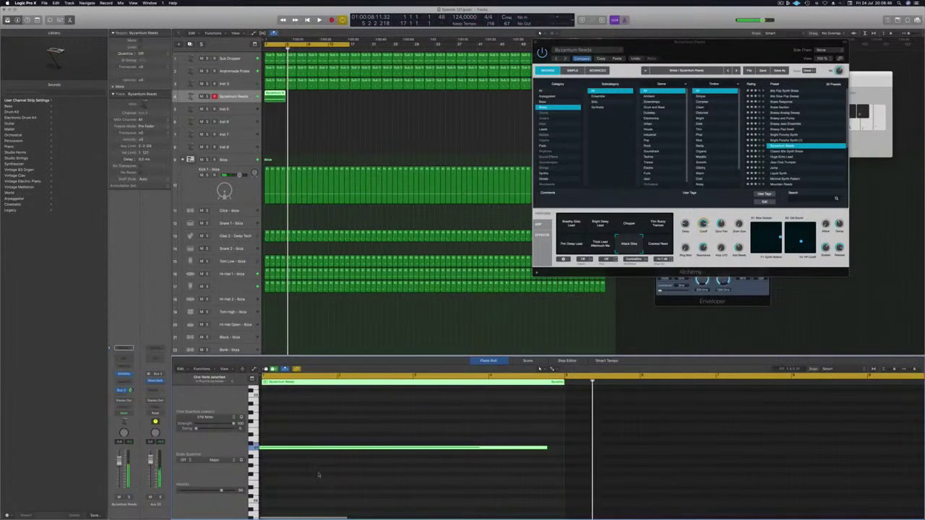
Step: Play back from the start, copy the recorded Byzantium Reeds region to bar 9, and try the Breathy lead variation
{"action": "key", "text": "Return"}
{"action": "key", "text": "space"}
{"action": "left_click_drag", "start_coordinate": [271, 96], "coordinate": [314, 96]}
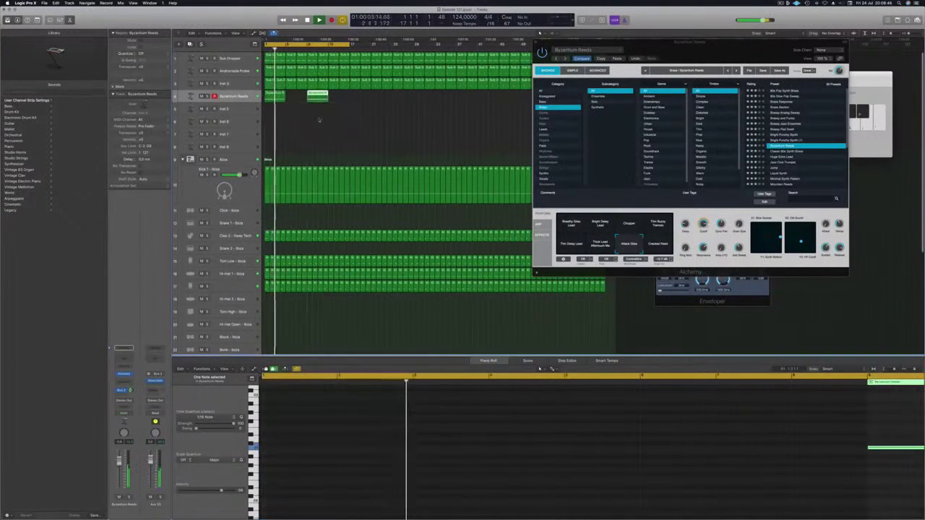
{"action": "key", "text": "super+Right"}
{"action": "left_click", "coordinate": [570, 225]}
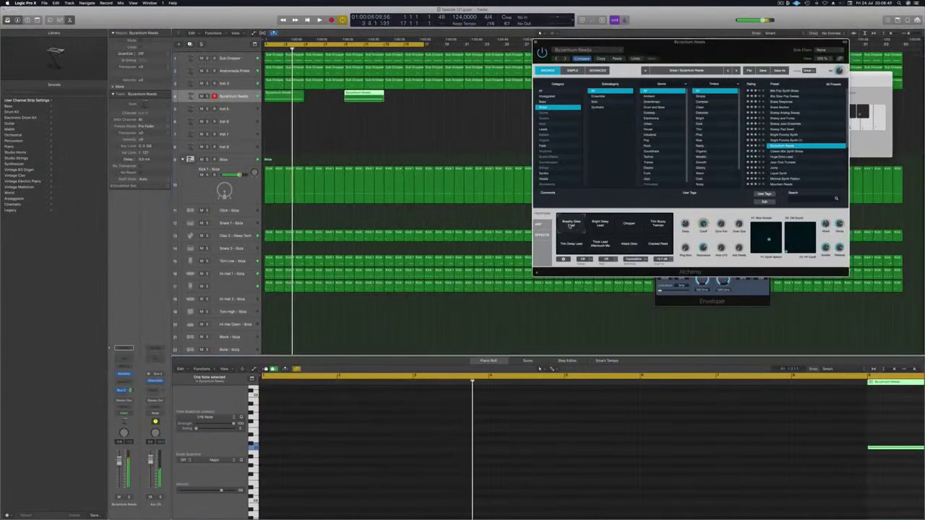
Step: Add a Channel EQ to the Byzantium Reeds track and cut the low end below about 200 Hz during playback
{"action": "key", "text": "Return"}
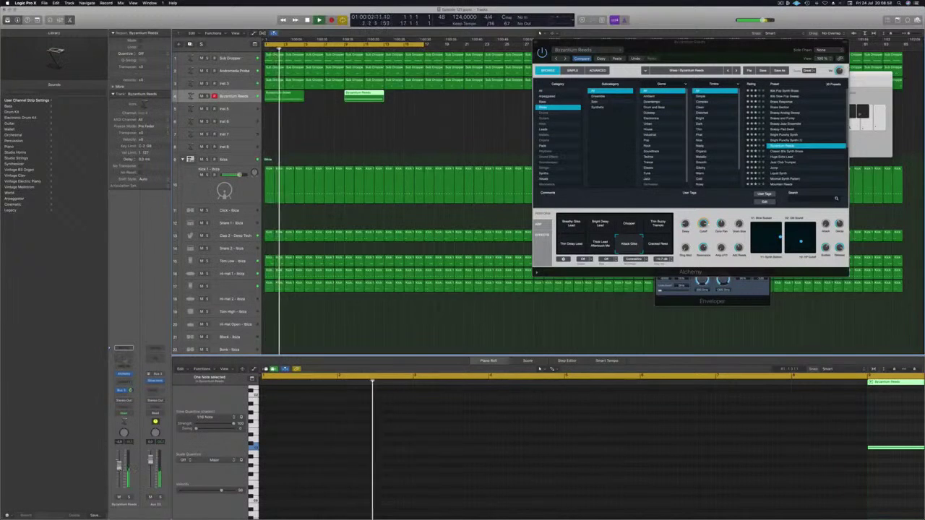
{"action": "left_click", "coordinate": [125, 359]}
{"action": "key", "text": "space"}
{"action": "key", "text": "space"}
{"action": "left_click_drag", "start_coordinate": [42, 65], "coordinate": [190, 111]}
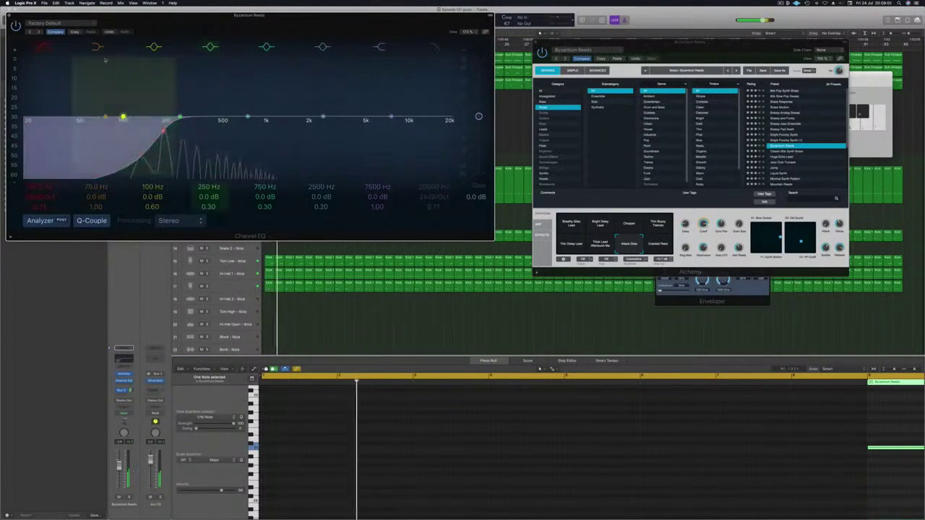
{"action": "left_click", "coordinate": [9, 15]}
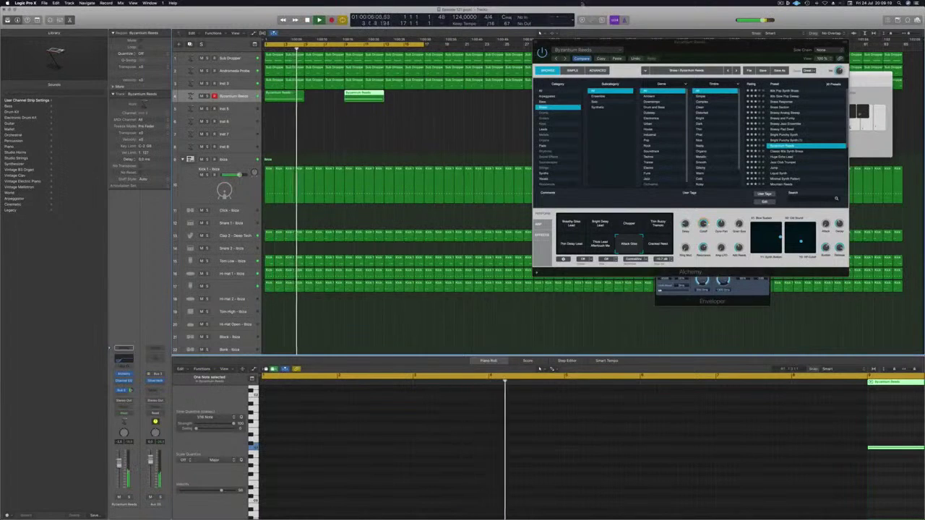
Step: Close the synth window and duplicate the Byzantium Reeds regions so they repeat every eight bars from bar 17 to bar 57
{"action": "left_click", "coordinate": [535, 42]}
{"action": "left_click", "coordinate": [397, 142]}
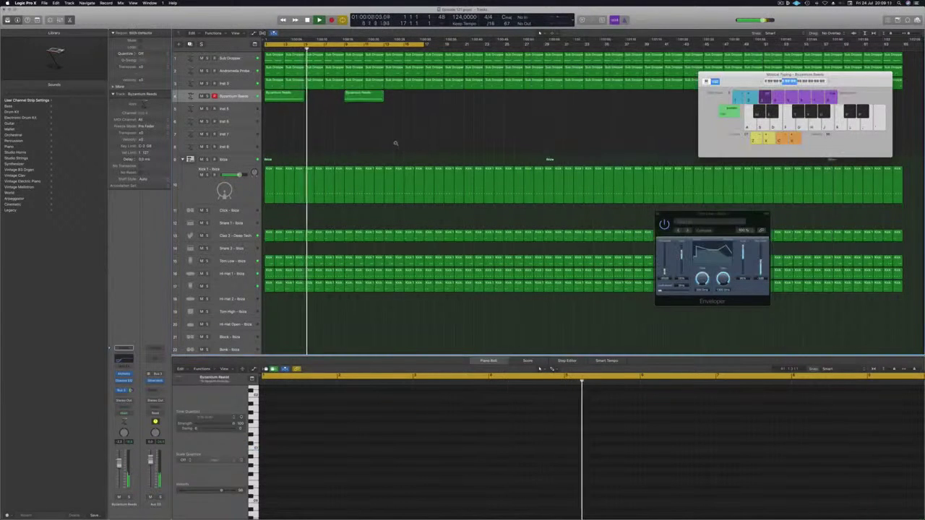
{"action": "key", "text": "Return"}
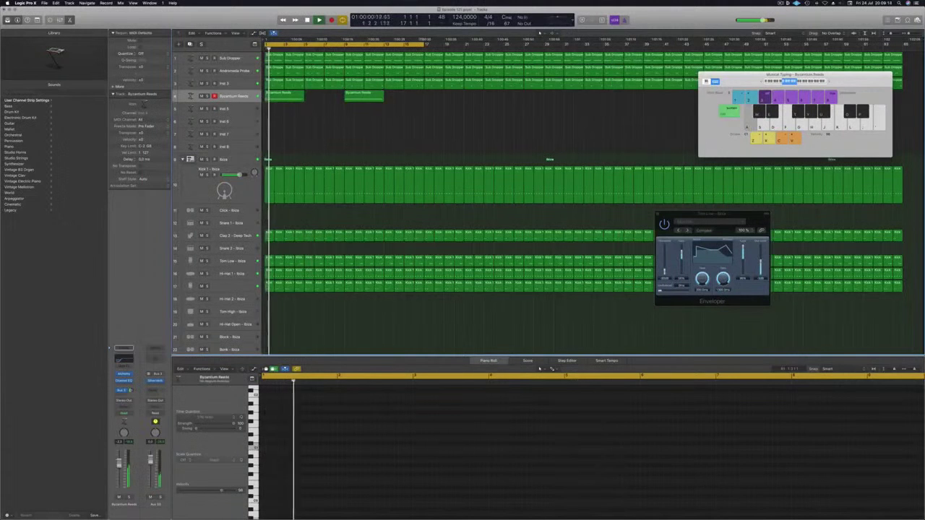
{"action": "left_click_drag", "start_coordinate": [329, 105], "coordinate": [454, 94]}
{"action": "left_click_drag", "start_coordinate": [742, 84], "coordinate": [401, 204]}
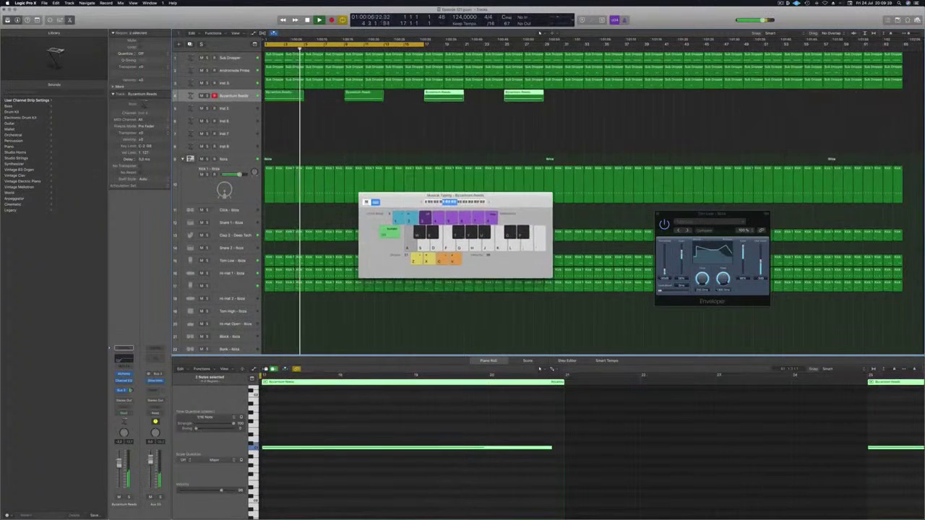
{"action": "left_click_drag", "start_coordinate": [563, 99], "coordinate": [600, 101]}
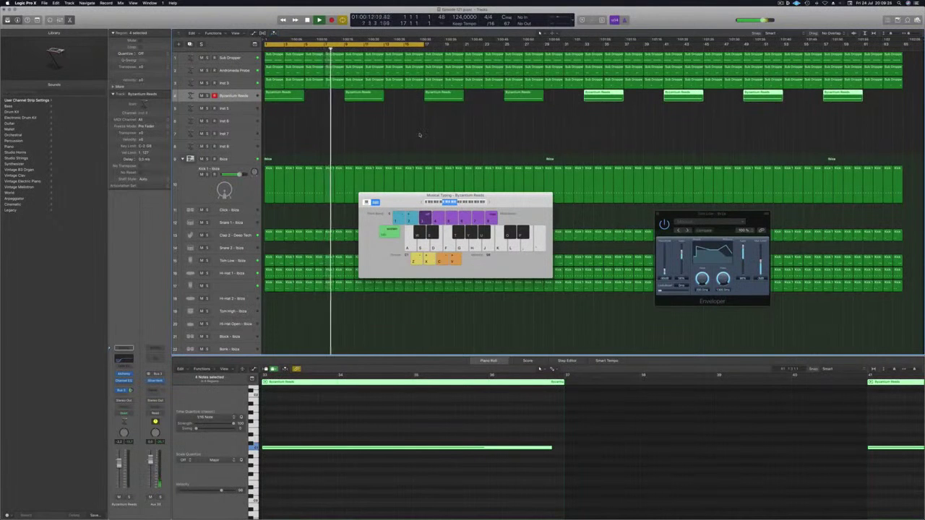
Step: Solo the Sub Dropper and Andromeda Probe tracks in turn to listen to each, then clear the solos
{"action": "left_click", "coordinate": [207, 58]}
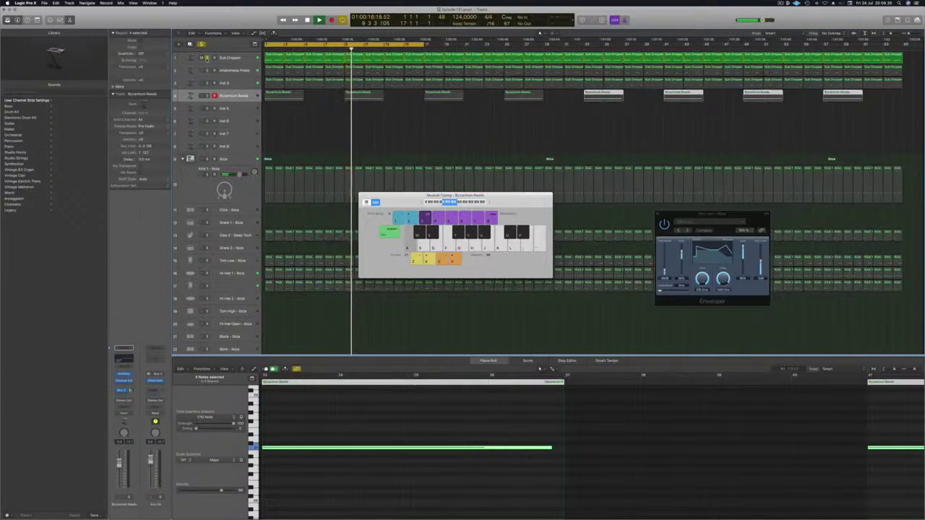
{"action": "left_click", "coordinate": [208, 58]}
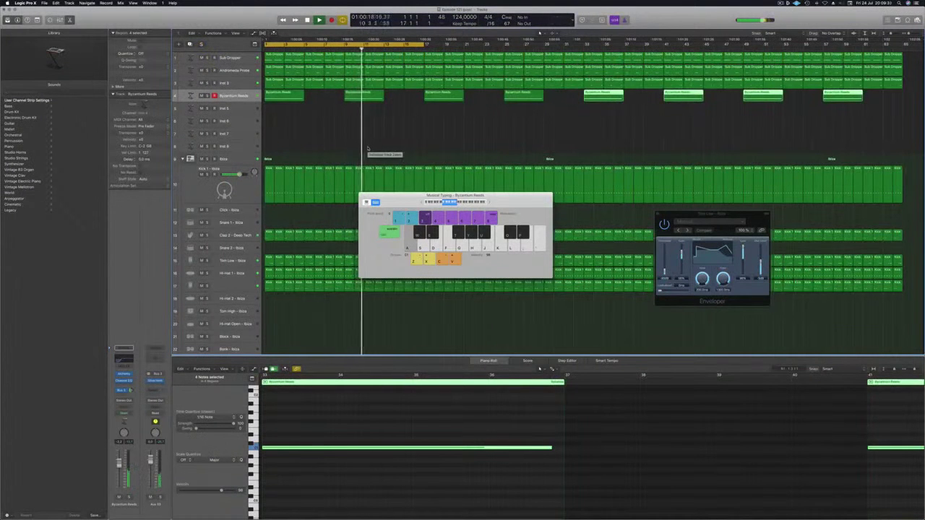
{"action": "left_click", "coordinate": [208, 71]}
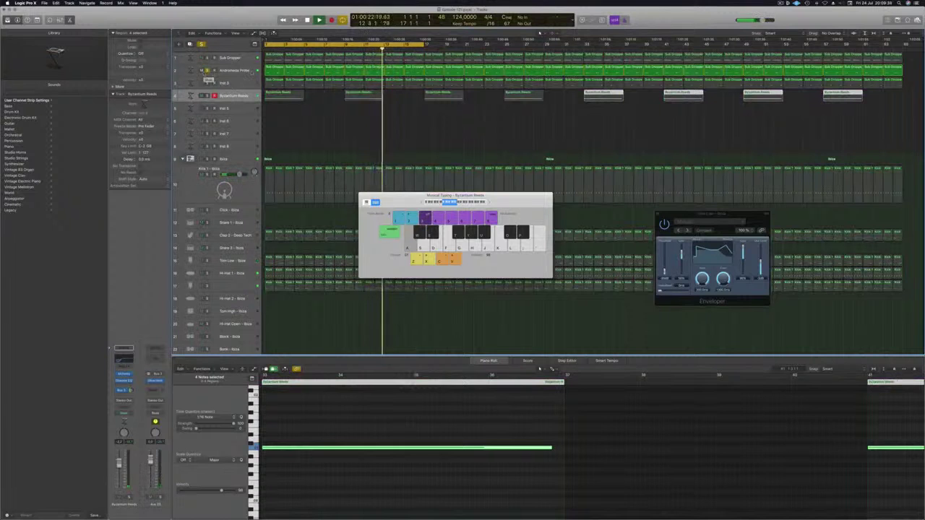
{"action": "left_click", "coordinate": [208, 71]}
Step: Move the Musical Typing window clear of the early bars and select the Byzantium Reeds track with no regions highlighted
{"action": "key", "text": "s"}
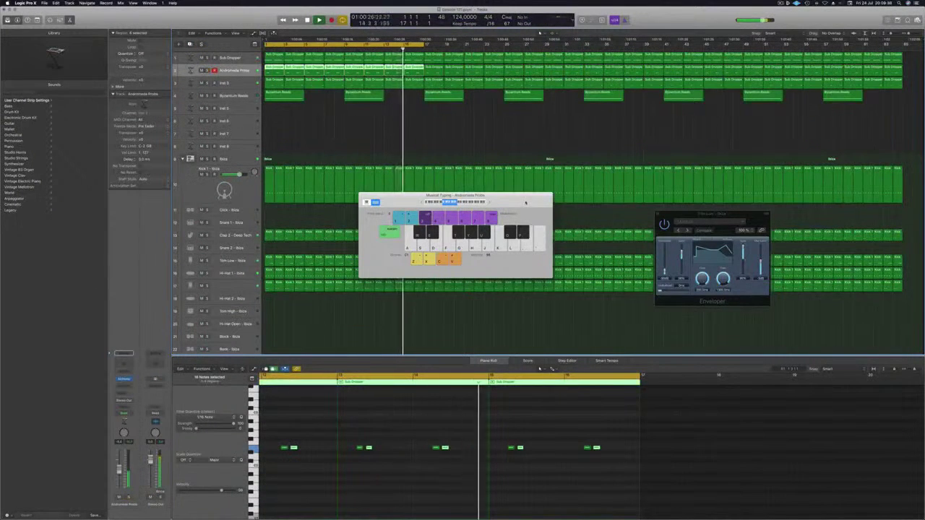
{"action": "left_click_drag", "start_coordinate": [526, 203], "coordinate": [784, 156]}
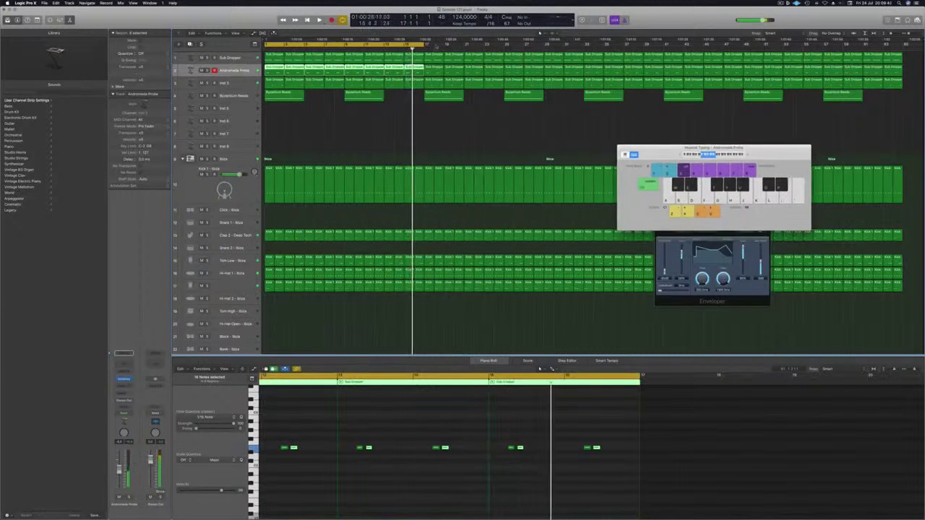
{"action": "key", "text": "Down"}
{"action": "key", "text": "Down"}
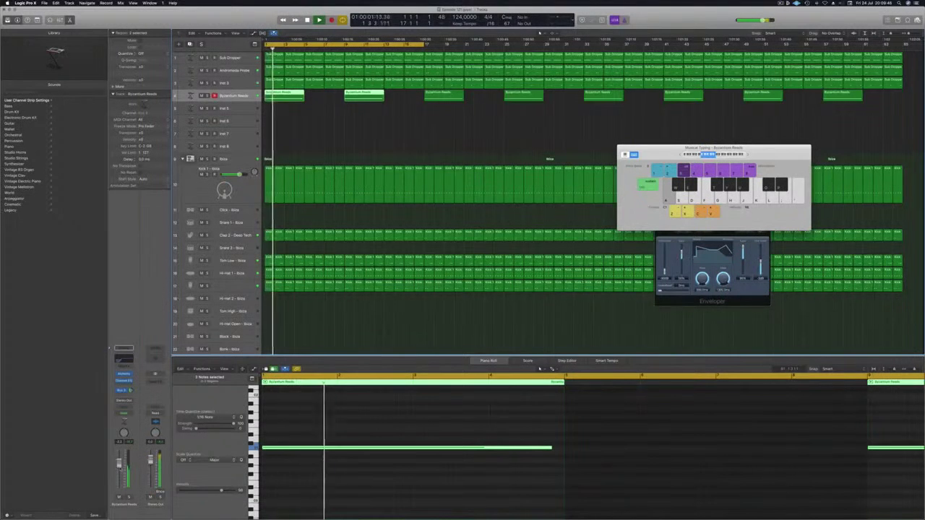
{"action": "left_click", "coordinate": [367, 150]}
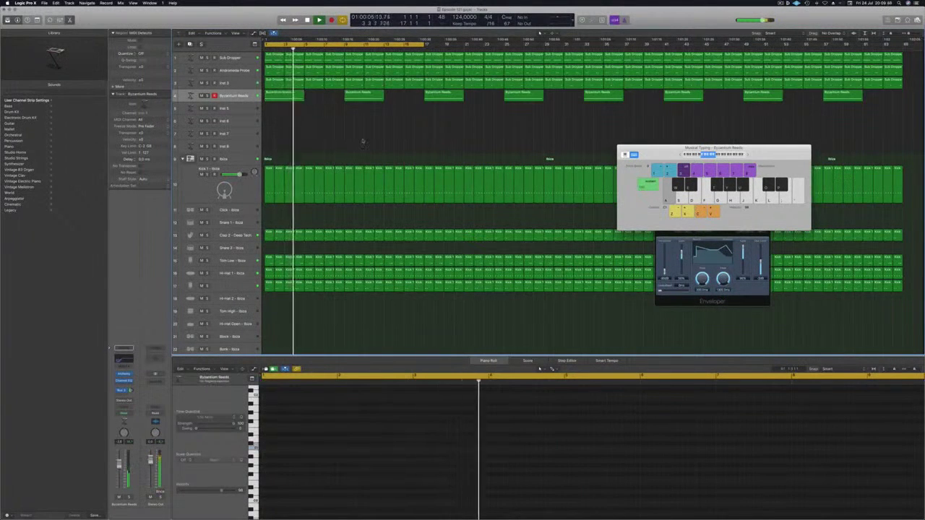
Step: Copy the first one-bar region of the Hi-Hat 1 track to bar 1 of the Tom High track
{"action": "scroll", "coordinate": [348, 149], "scroll_direction": "down", "scroll_amount": 1}
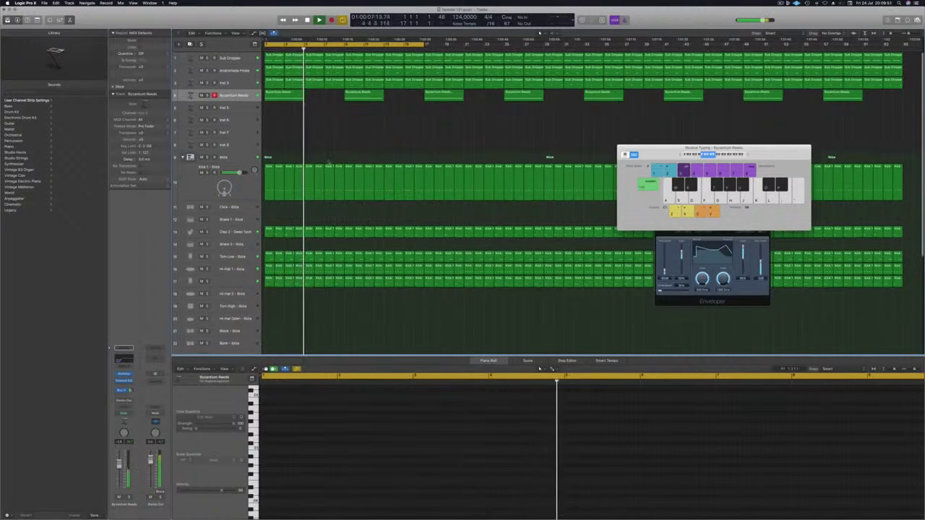
{"action": "scroll", "coordinate": [347, 149], "scroll_direction": "down", "scroll_amount": 5}
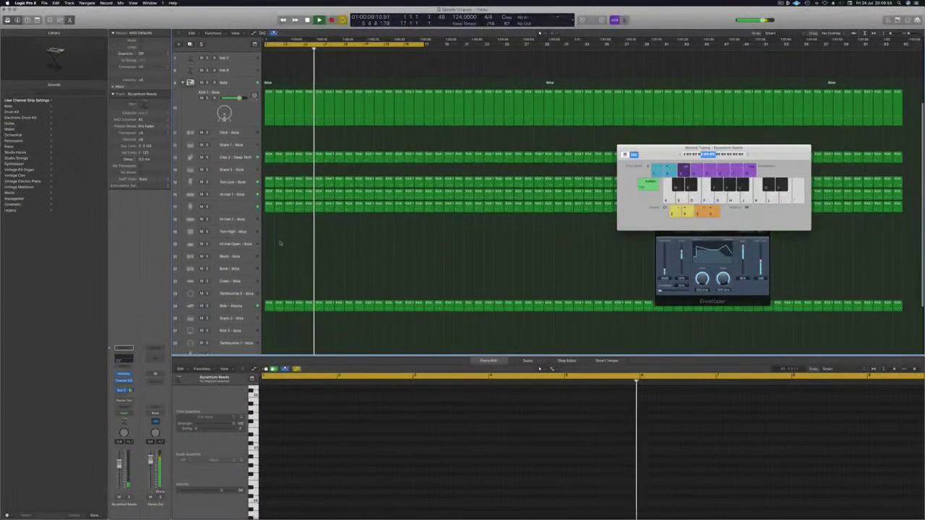
{"action": "left_click", "coordinate": [268, 196]}
{"action": "left_click_drag", "start_coordinate": [267, 195], "coordinate": [269, 232]}
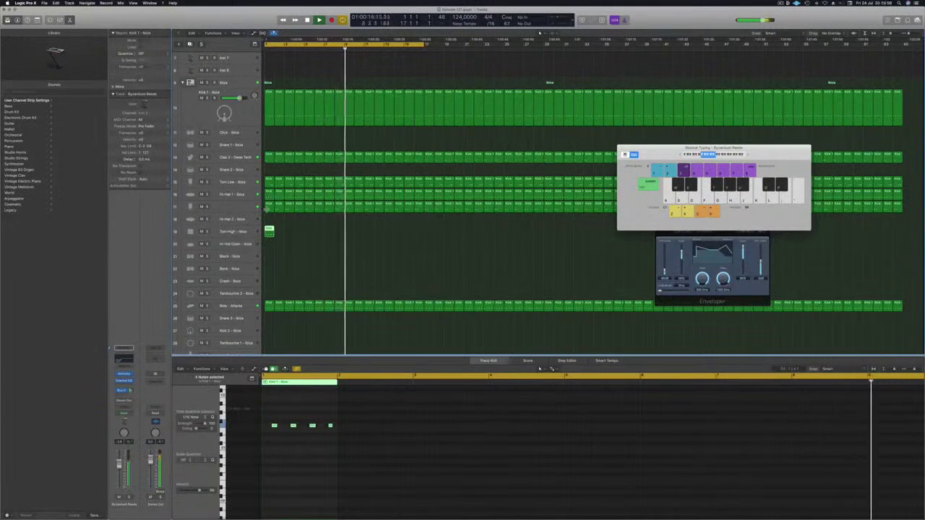
Step: Move the one-bar region from the Tom High track to bar 1 of the Hi-Hat Open track and play it back
{"action": "left_click_drag", "start_coordinate": [268, 231], "coordinate": [268, 244]}
{"action": "left_click_drag", "start_coordinate": [273, 409], "coordinate": [346, 438]}
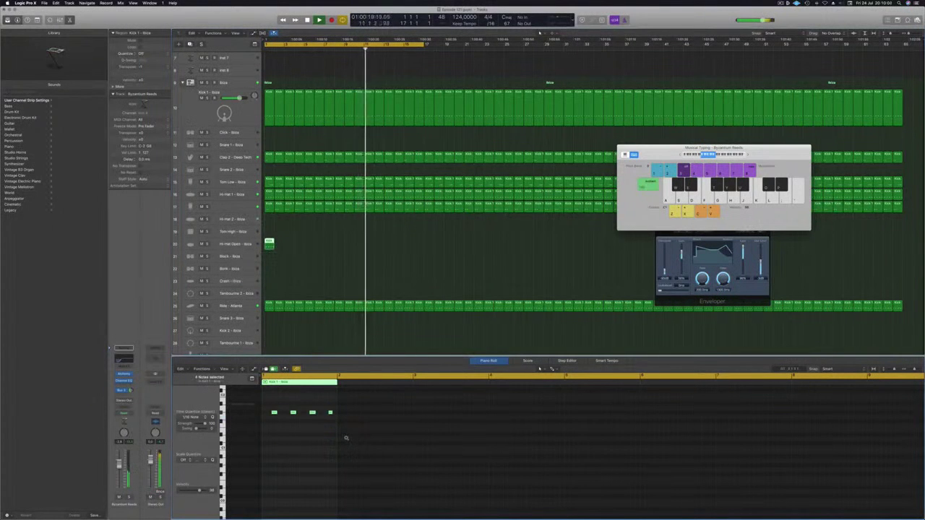
{"action": "key", "text": "space"}
{"action": "left_click", "coordinate": [268, 245]}
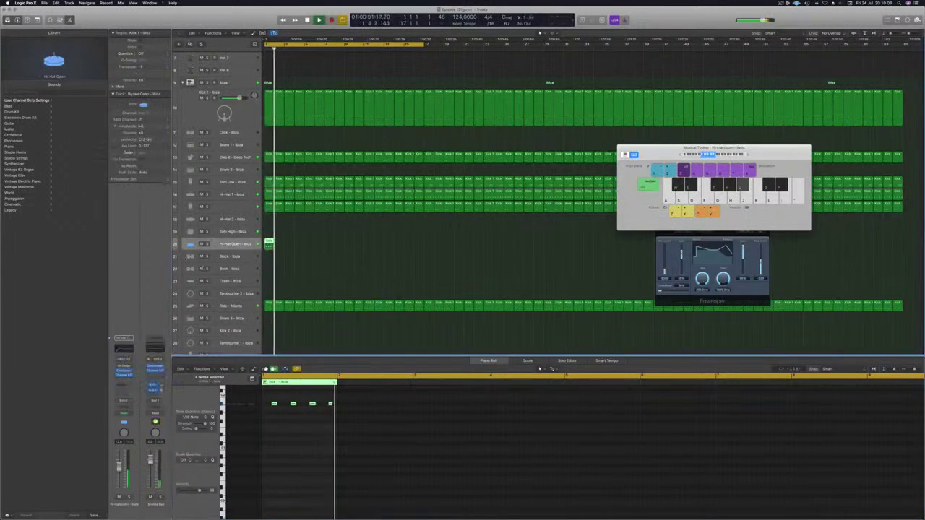
{"action": "key", "text": "space"}
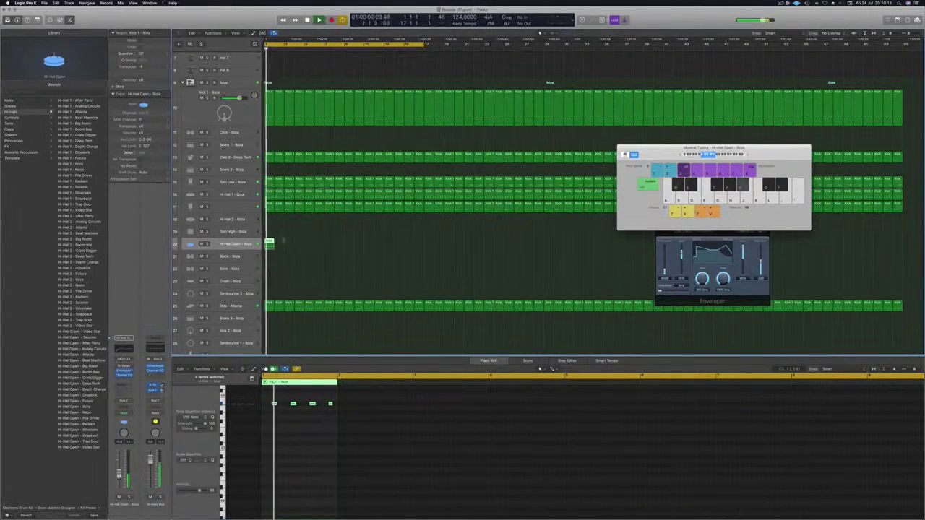
Step: Repeat the one-bar Hi-Hat Open region back to back up to bar 17 and play from the start
{"action": "left_click_drag", "start_coordinate": [270, 243], "coordinate": [348, 247]}
{"action": "left_click", "coordinate": [318, 232]}
{"action": "key", "text": "Return"}
{"action": "key", "text": "space"}
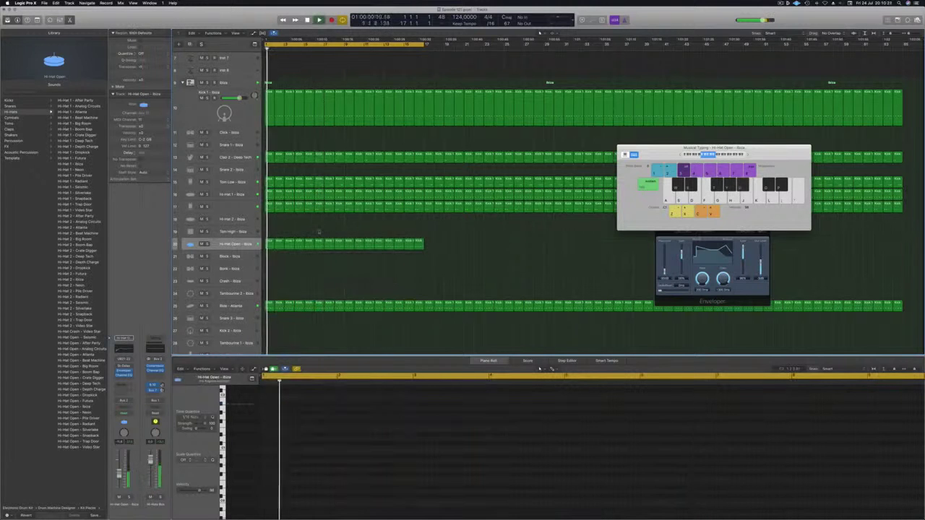
Step: Adjust the high shelf to +3.0 dB in the Hi-Hat Open track's Channel EQ and close the EQ window
{"action": "left_click", "coordinate": [233, 243]}
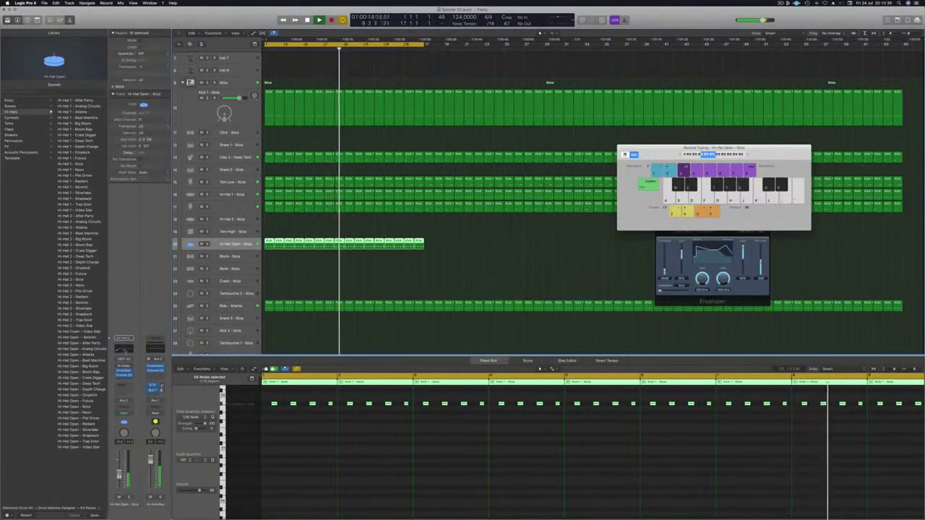
{"action": "left_click", "coordinate": [128, 348]}
{"action": "mouse_move", "coordinate": [364, 117]}
{"action": "left_mouse_down"}
{"action": "mouse_move", "coordinate": [355, 91]}
{"action": "mouse_move", "coordinate": [355, 107]}
{"action": "left_mouse_up"}
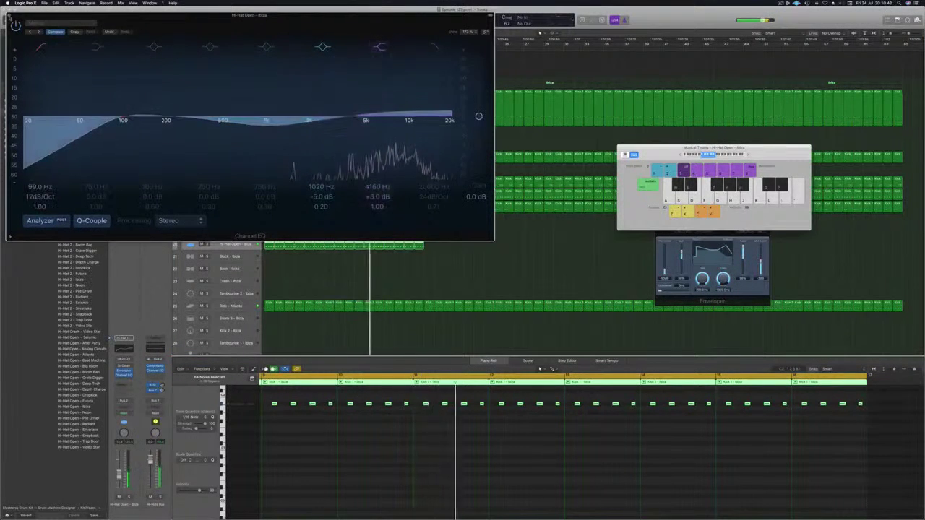
{"action": "left_click", "coordinate": [9, 15]}
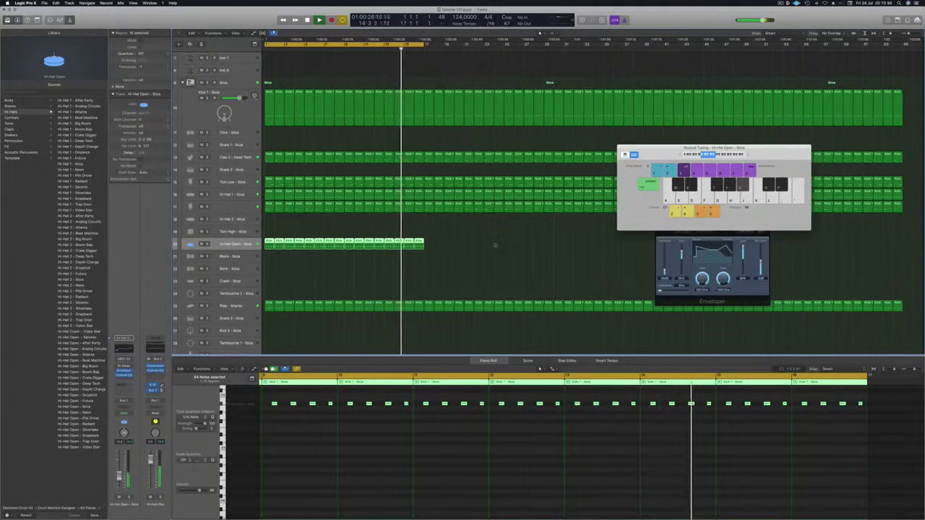
Step: Deselect the Hi-Hat Open regions and close the Musical Typing window
{"action": "left_click", "coordinate": [489, 245]}
{"action": "left_click_drag", "start_coordinate": [671, 157], "coordinate": [680, 151]}
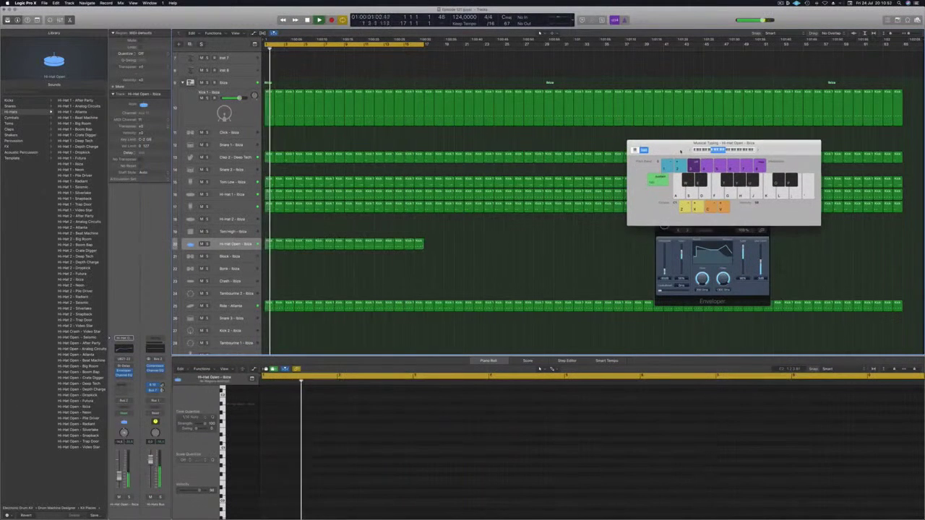
{"action": "key", "text": "super+k"}
{"action": "scroll", "coordinate": [448, 119], "scroll_direction": "up", "scroll_amount": 3}
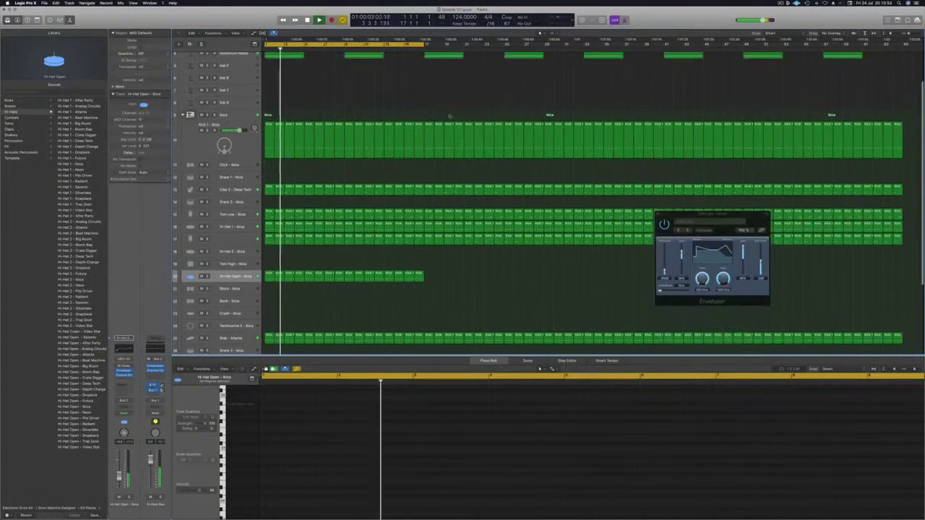
{"action": "scroll", "coordinate": [415, 105], "scroll_direction": "up", "scroll_amount": 3}
{"action": "left_click", "coordinate": [780, 4]}
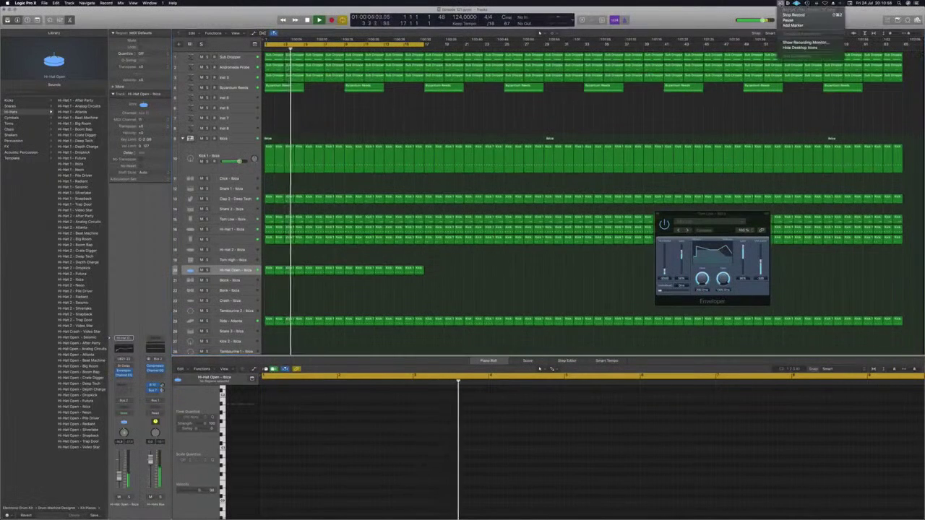
{"action": "left_click", "coordinate": [549, 126]}
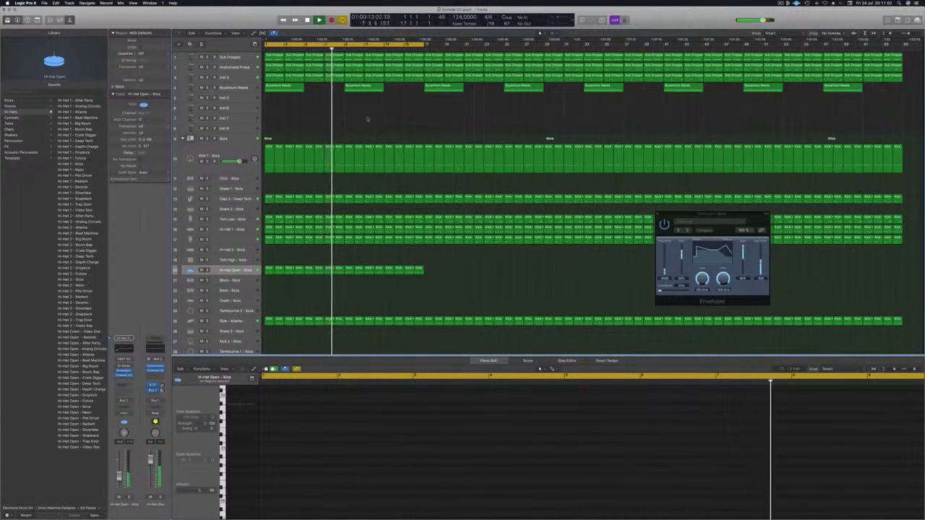
Step: Copy the first Byzantium Reeds region to bar 3 of the Inst 5 track
{"action": "left_click", "coordinate": [275, 75]}
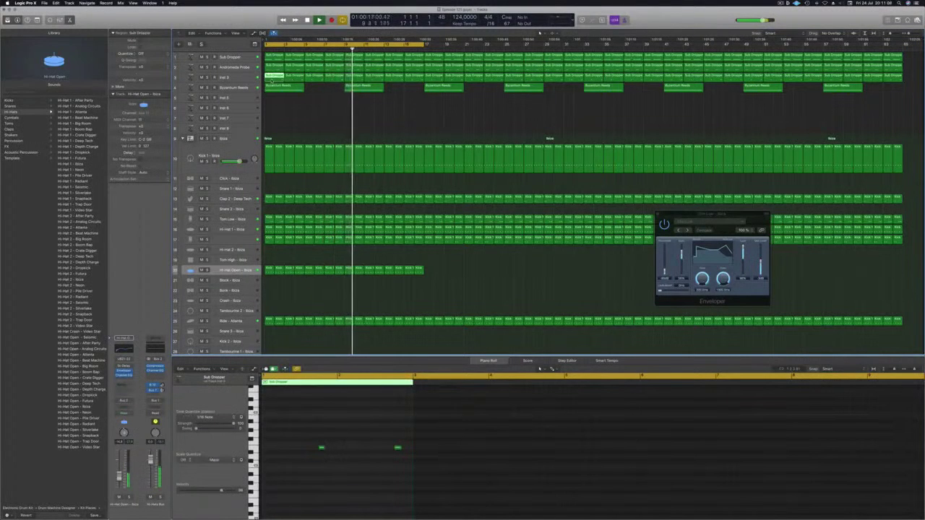
{"action": "key", "text": "space"}
{"action": "left_click", "coordinate": [283, 88]}
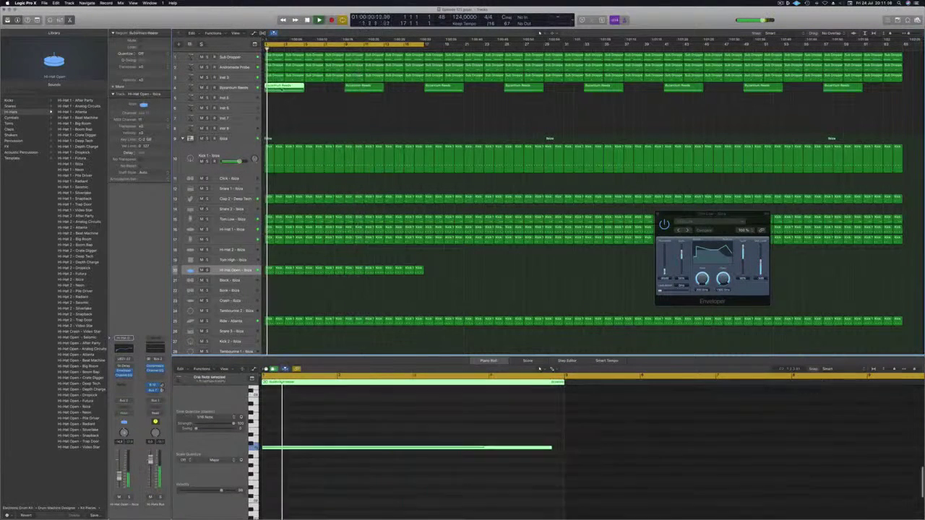
{"action": "left_click_drag", "start_coordinate": [283, 87], "coordinate": [302, 101]}
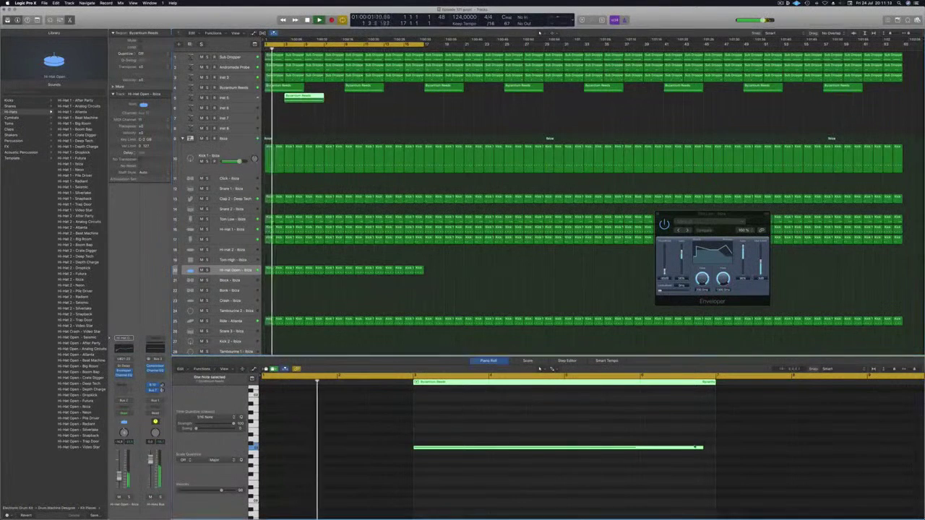
Step: Trim the copied region on the Inst 5 track to two bars and reduce its long note to two short notes at the start
{"action": "left_click_drag", "start_coordinate": [702, 449], "coordinate": [561, 453]}
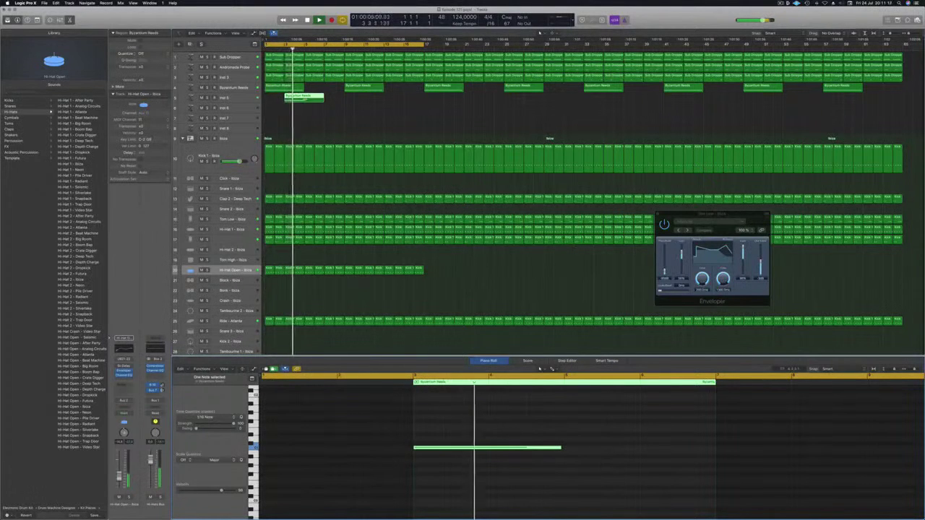
{"action": "left_click_drag", "start_coordinate": [286, 97], "coordinate": [305, 99]}
{"action": "key", "text": "Delete"}
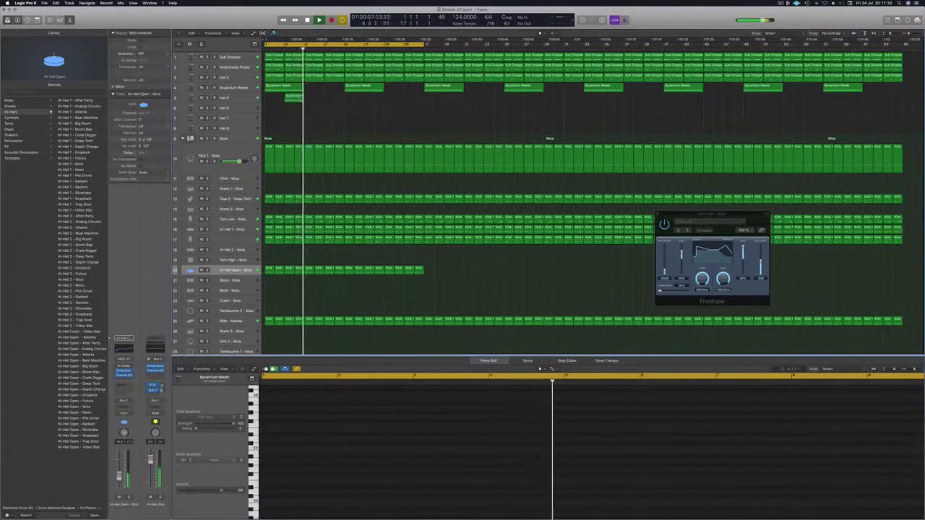
{"action": "left_click", "coordinate": [298, 98]}
{"action": "left_click_drag", "start_coordinate": [560, 448], "coordinate": [429, 447]}
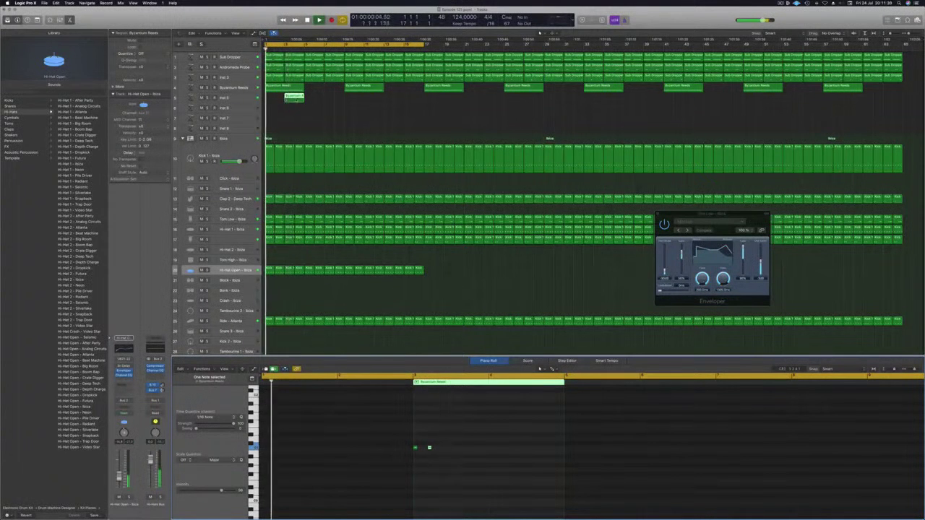
Step: Duplicate the two-bar Inst 5 region to bars 7, 11 and 15
{"action": "left_click_drag", "start_coordinate": [294, 98], "coordinate": [333, 102]}
{"action": "left_click_drag", "start_coordinate": [348, 107], "coordinate": [368, 101]}
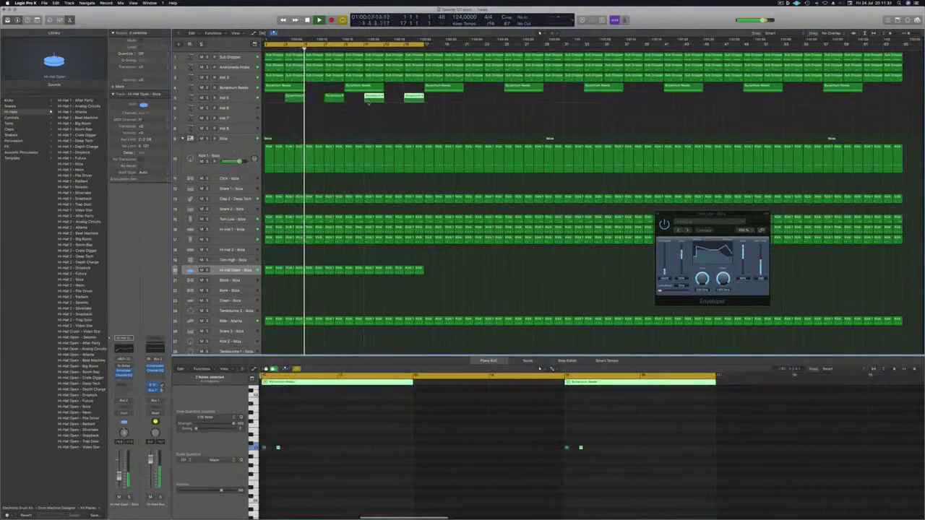
Step: Open Alchemy on the Inst 5 track and load the Alien Space Probe preset from the Sound Effects category
{"action": "left_click", "coordinate": [243, 99]}
{"action": "key", "text": "Return"}
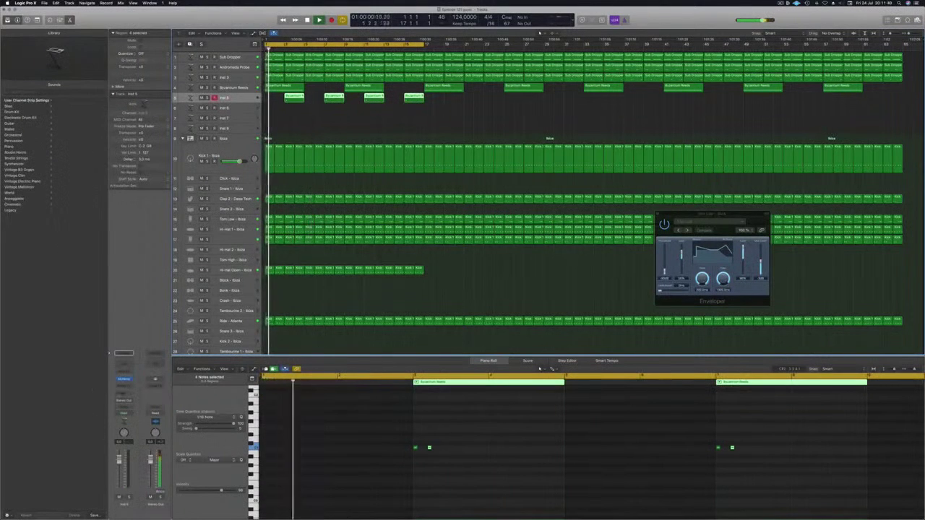
{"action": "left_click", "coordinate": [125, 379]}
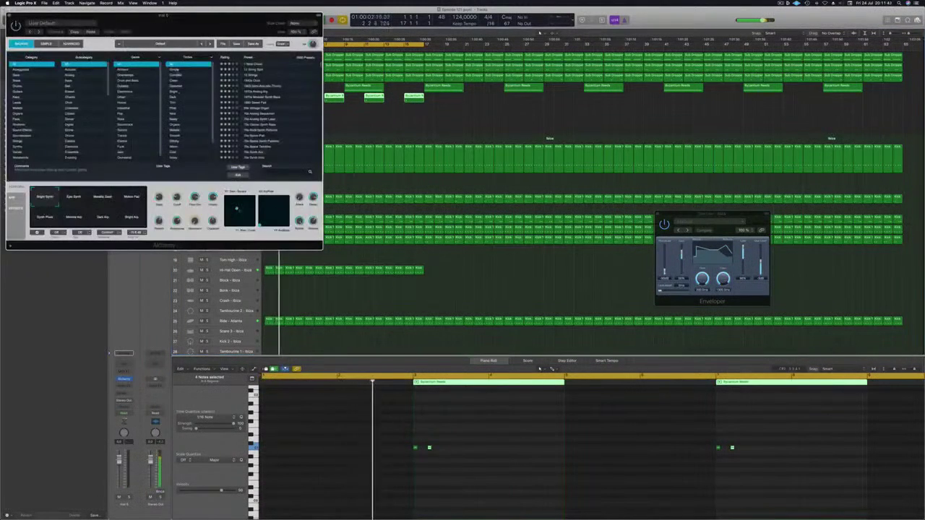
{"action": "left_click_drag", "start_coordinate": [122, 12], "coordinate": [310, 106]}
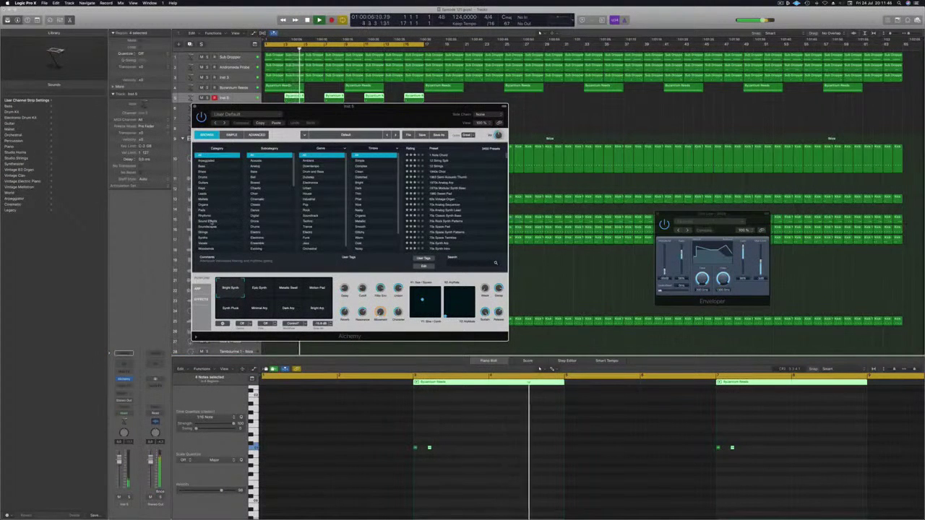
{"action": "left_click", "coordinate": [213, 221]}
{"action": "left_click", "coordinate": [433, 205]}
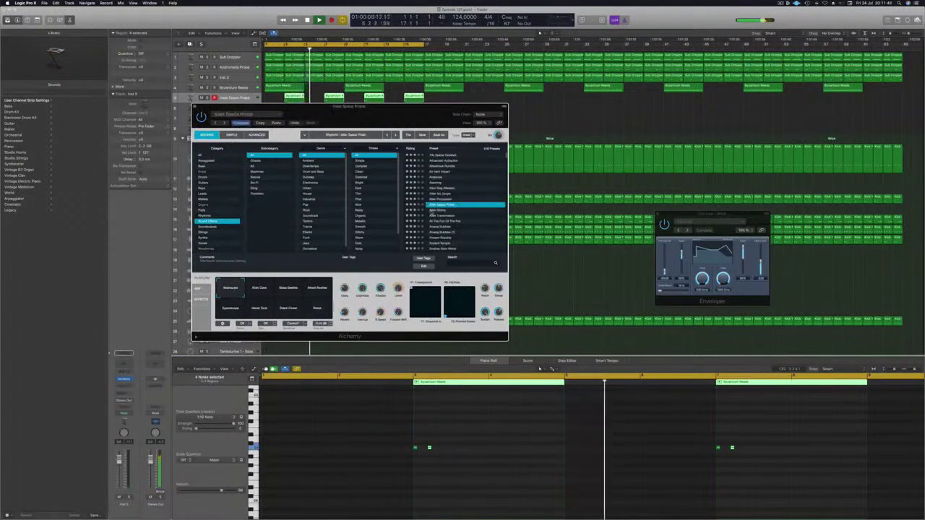
Step: Move the Alchemy window clear of the early bars and add a bus send to the Alien Space Probe track
{"action": "left_click_drag", "start_coordinate": [349, 106], "coordinate": [646, 115]}
{"action": "left_click", "coordinate": [123, 395]}
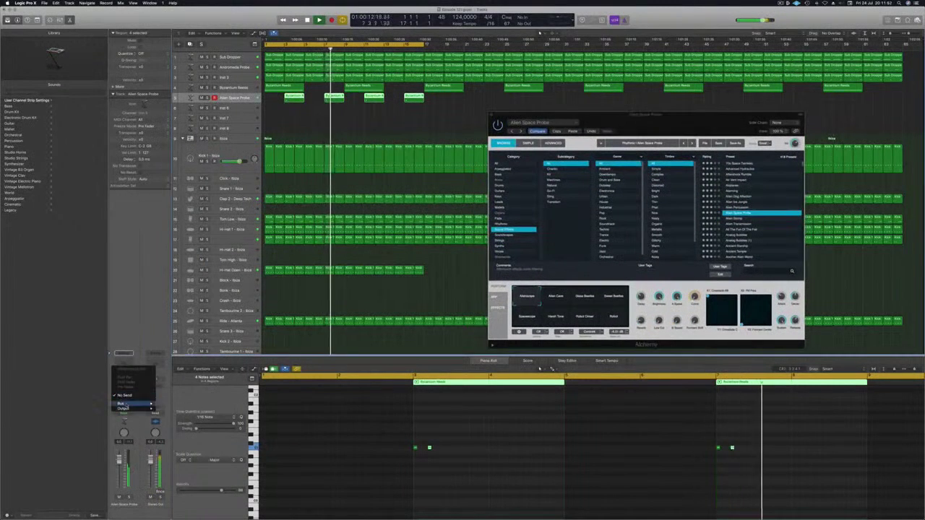
{"action": "mouse_move", "coordinate": [149, 403]}
{"action": "left_click", "coordinate": [174, 367]}
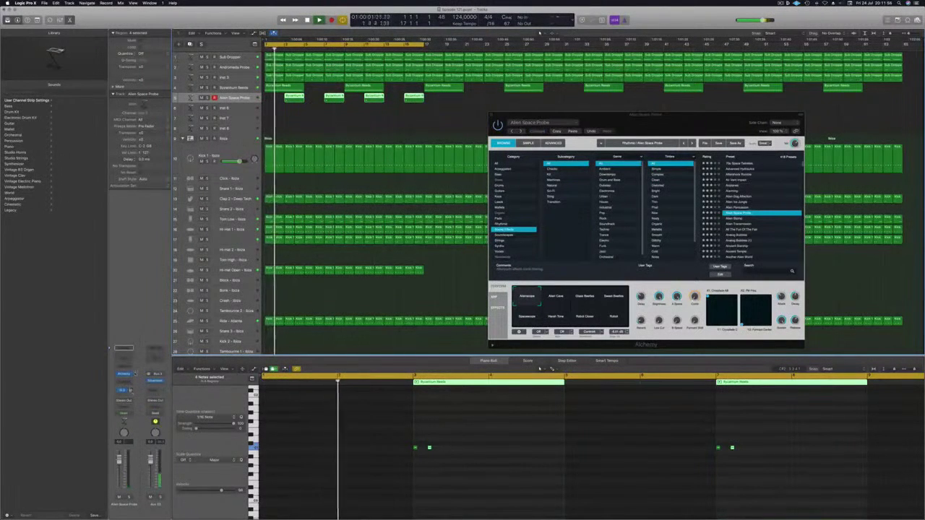
Step: Step through the Sound Effects presets to load Alien Transmission, keeping the Alchemy window clear of the piano roll
{"action": "left_click_drag", "start_coordinate": [688, 122], "coordinate": [562, 160]}
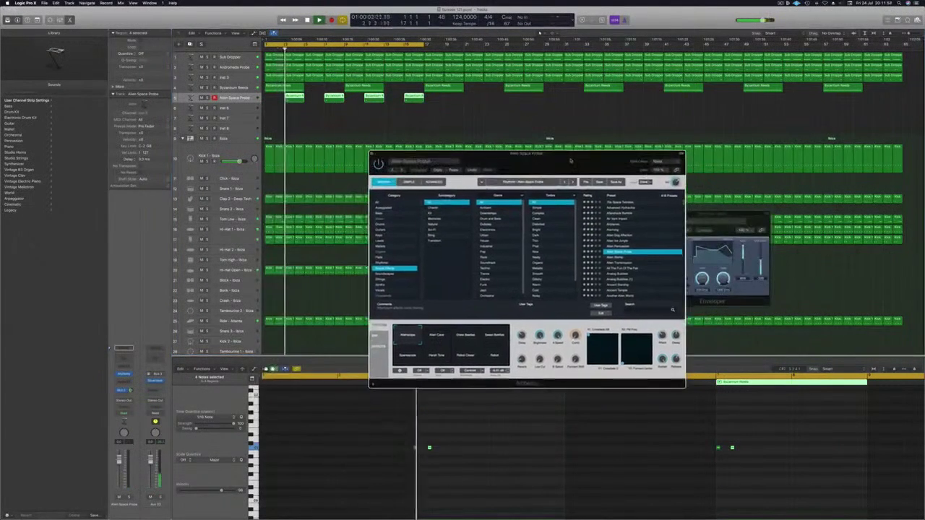
{"action": "key", "text": "Down"}
{"action": "key", "text": "Down"}
{"action": "key", "text": "Down"}
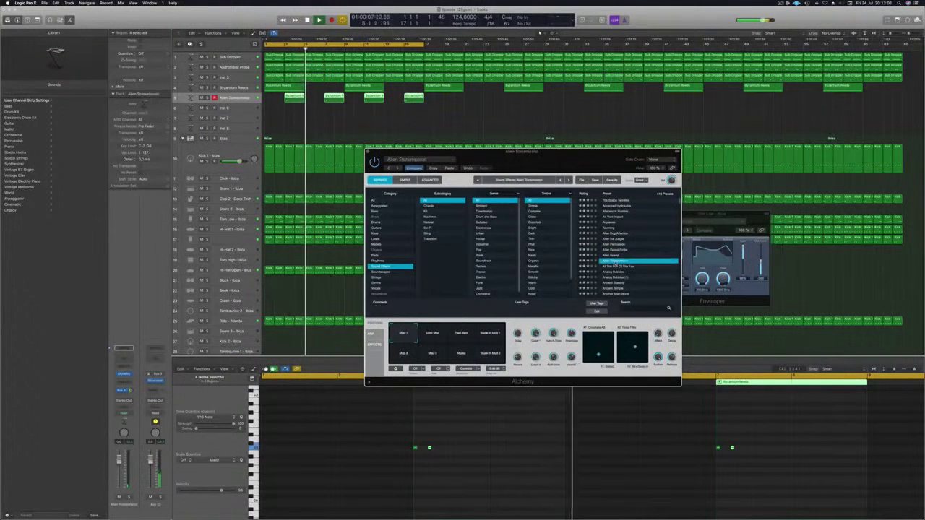
{"action": "left_click_drag", "start_coordinate": [503, 162], "coordinate": [495, 110]}
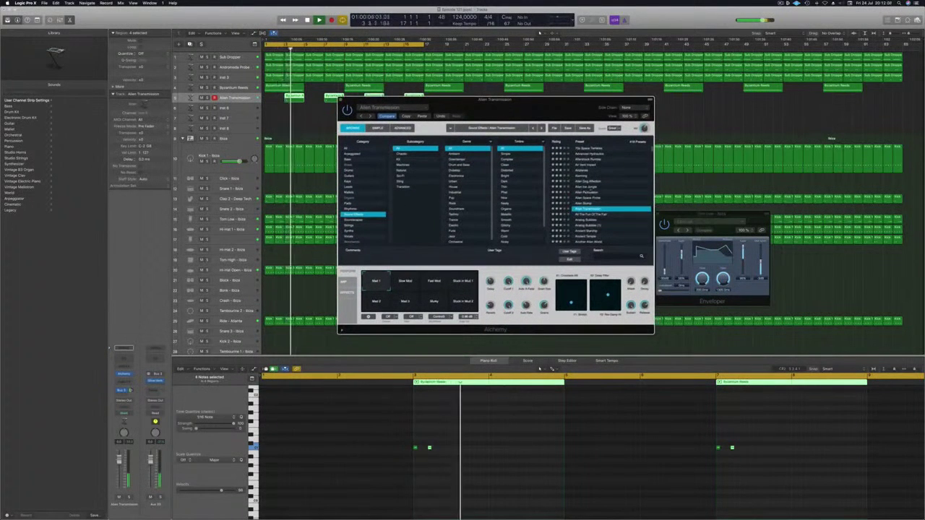
Step: Select all notes in the four short regions and audition Alien Transmission's performance snapshots, including Fast Mod
{"action": "scroll", "coordinate": [590, 190], "scroll_direction": "down", "scroll_amount": 3}
{"action": "key", "text": "super+a"}
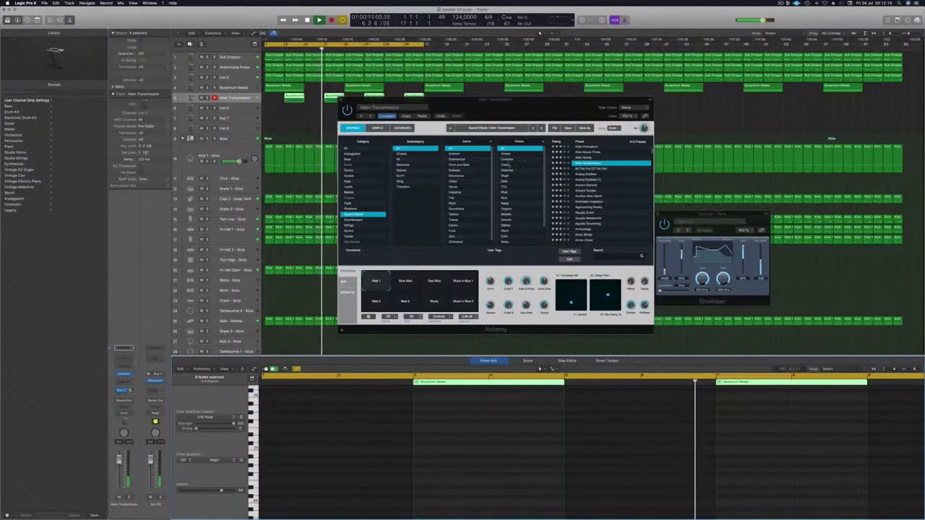
{"action": "left_click_drag", "start_coordinate": [541, 109], "coordinate": [536, 185]}
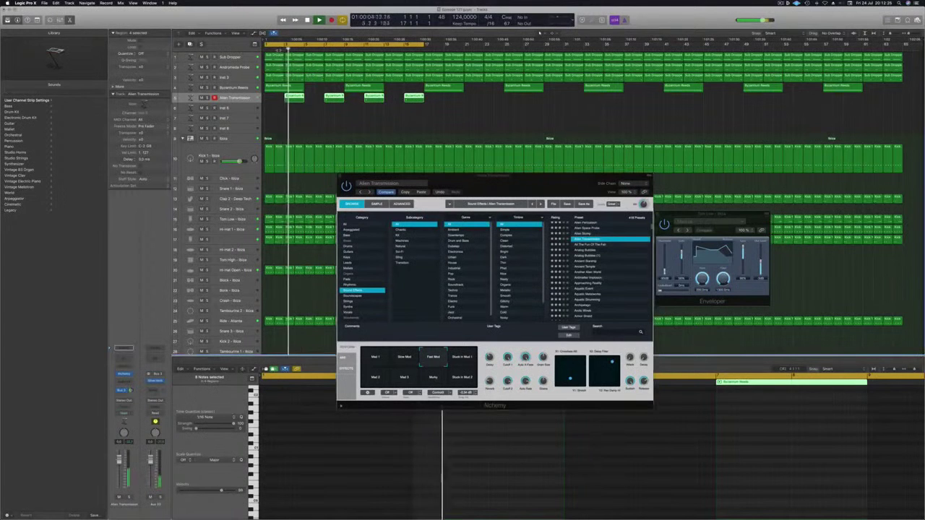
{"action": "left_click", "coordinate": [462, 366]}
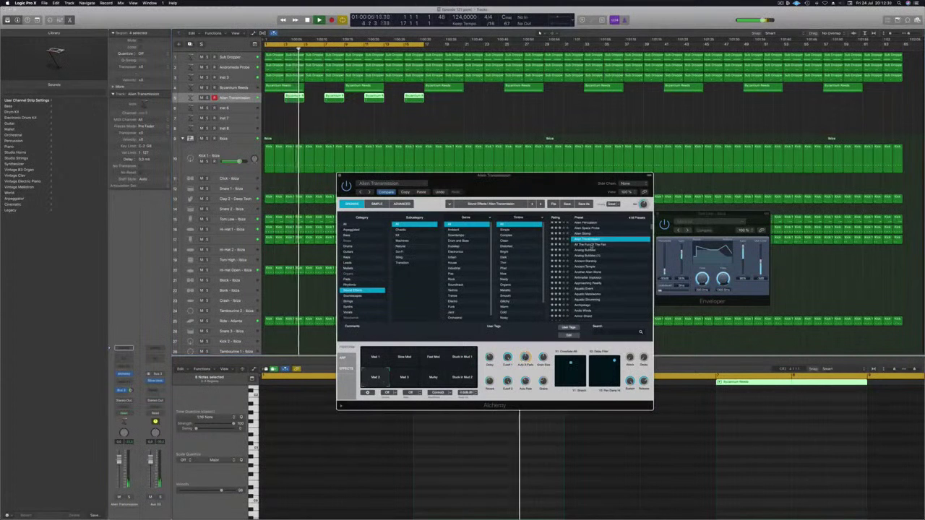
Step: Load the All The Fun Of The Fair preset in Alchemy and move its window clear of the track's short regions
{"action": "left_click", "coordinate": [589, 245]}
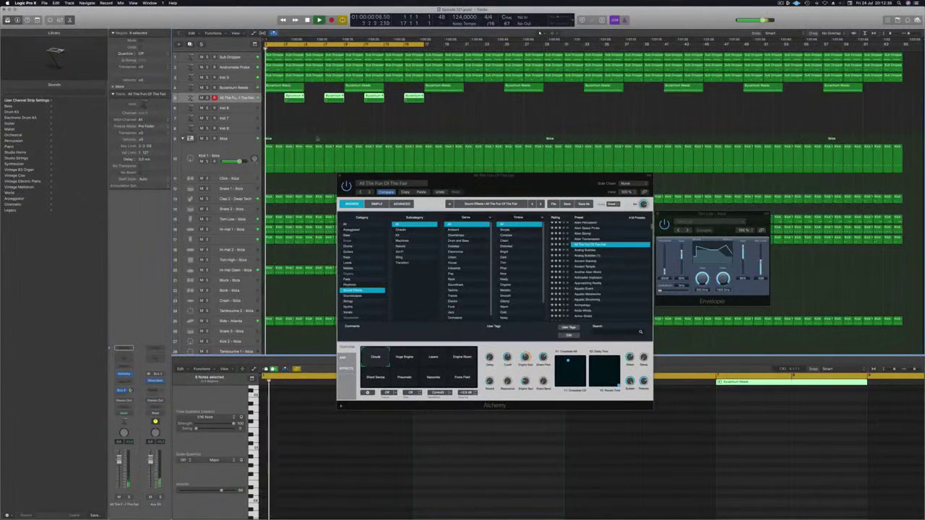
{"action": "left_click_drag", "start_coordinate": [487, 191], "coordinate": [487, 139]}
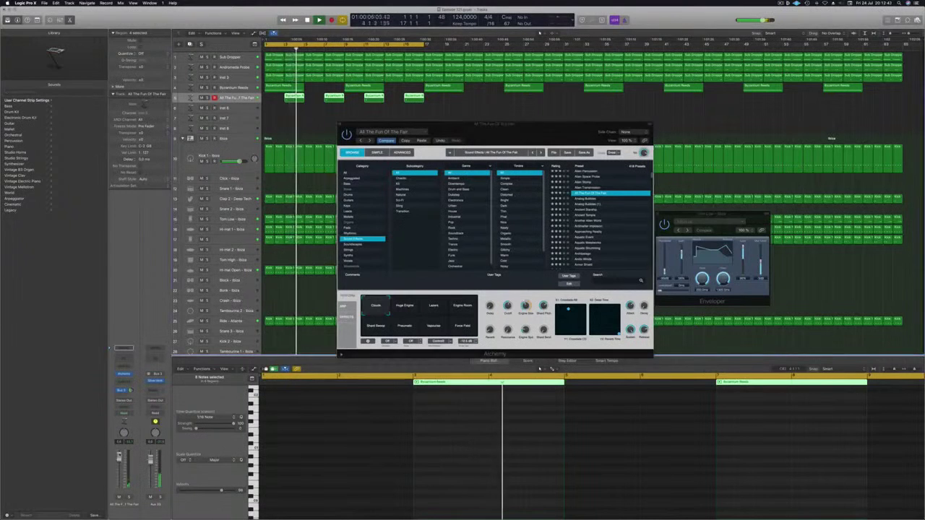
{"action": "left_click_drag", "start_coordinate": [582, 132], "coordinate": [620, 128]}
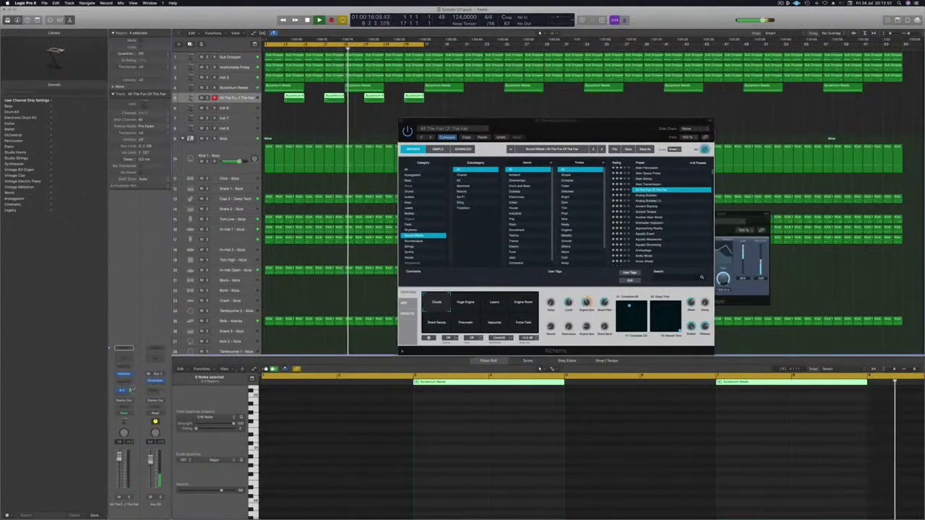
{"action": "left_click_drag", "start_coordinate": [575, 128], "coordinate": [623, 127]}
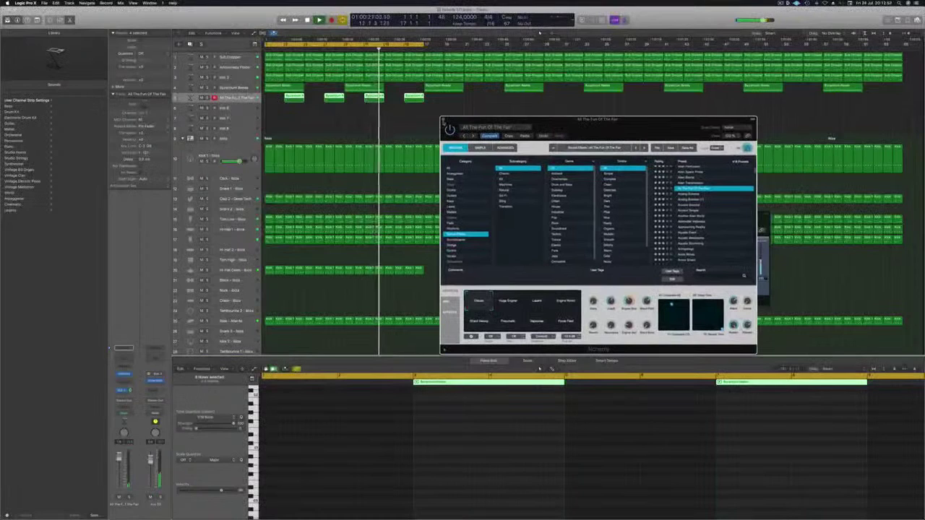
Step: Audition All The Fun Of The Fair's performance snapshots from the song start, return to Clouds, and close Alchemy
{"action": "left_click", "coordinate": [538, 304]}
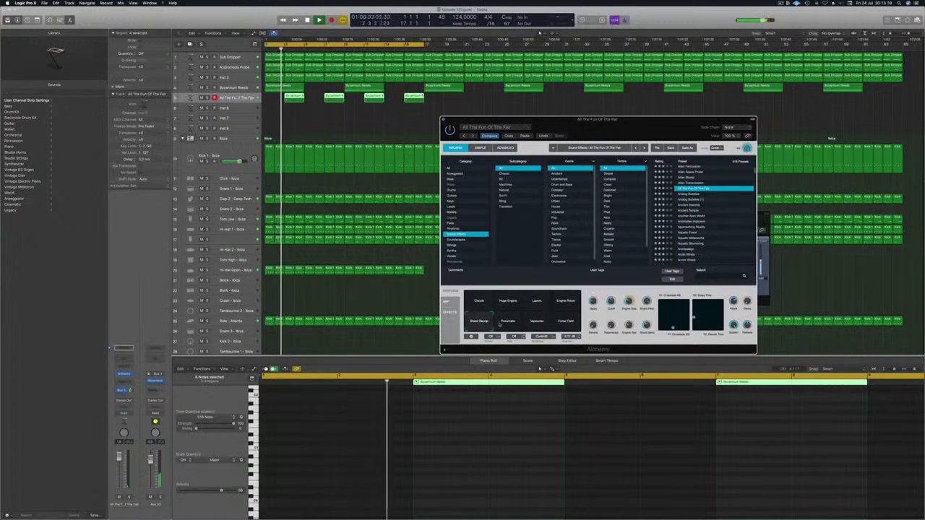
{"action": "left_click", "coordinate": [470, 304]}
{"action": "key", "text": "Return"}
{"action": "left_click_drag", "start_coordinate": [447, 120], "coordinate": [384, 116]}
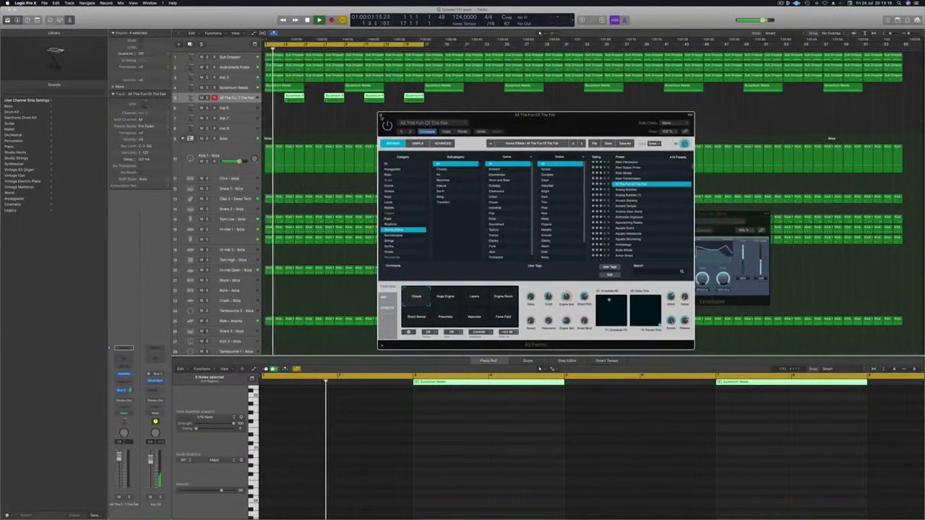
{"action": "left_click", "coordinate": [381, 115]}
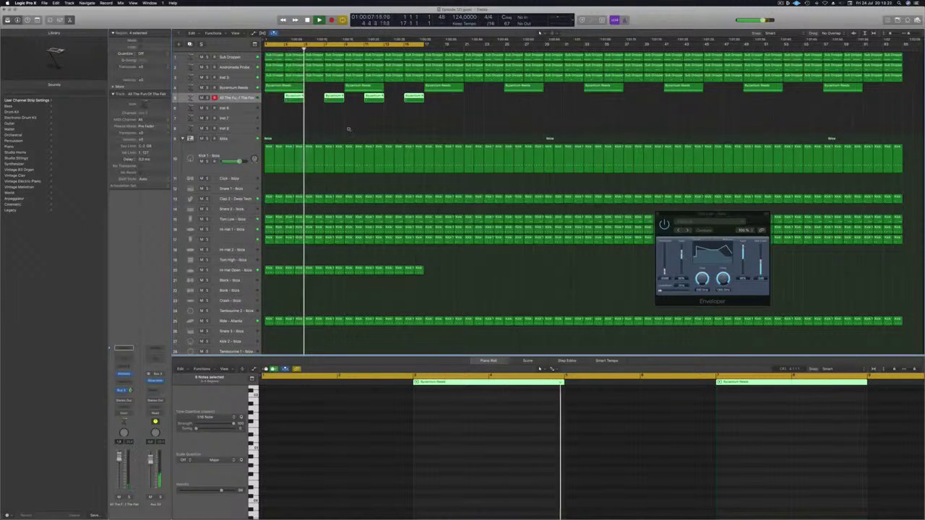
Step: Copy the short All The Fun Of The Fair regions in successive groups to extend the part across the arrangement
{"action": "left_click_drag", "start_coordinate": [433, 100], "coordinate": [457, 100]}
{"action": "mouse_move", "coordinate": [599, 99]}
{"action": "left_mouse_down"}
{"action": "mouse_move", "coordinate": [283, 108]}
{"action": "mouse_move", "coordinate": [604, 107]}
{"action": "left_mouse_up"}
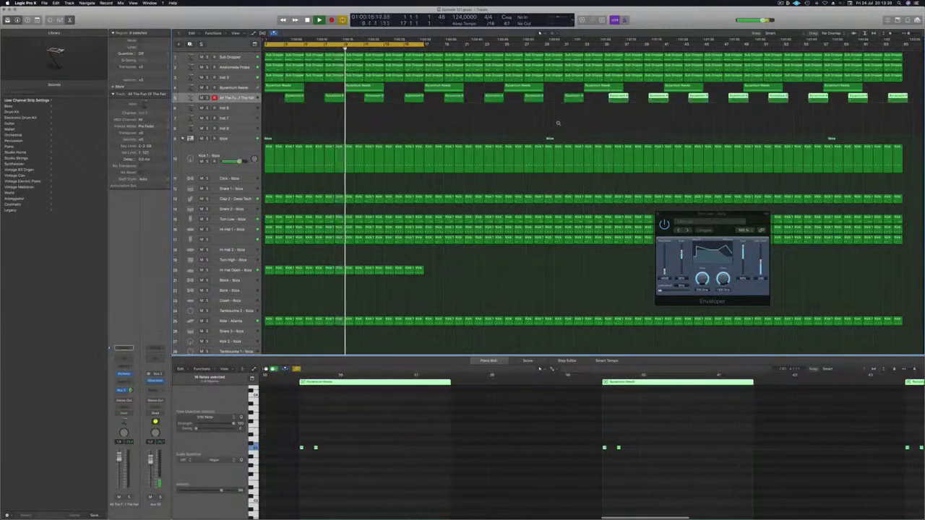
{"action": "left_click", "coordinate": [528, 126]}
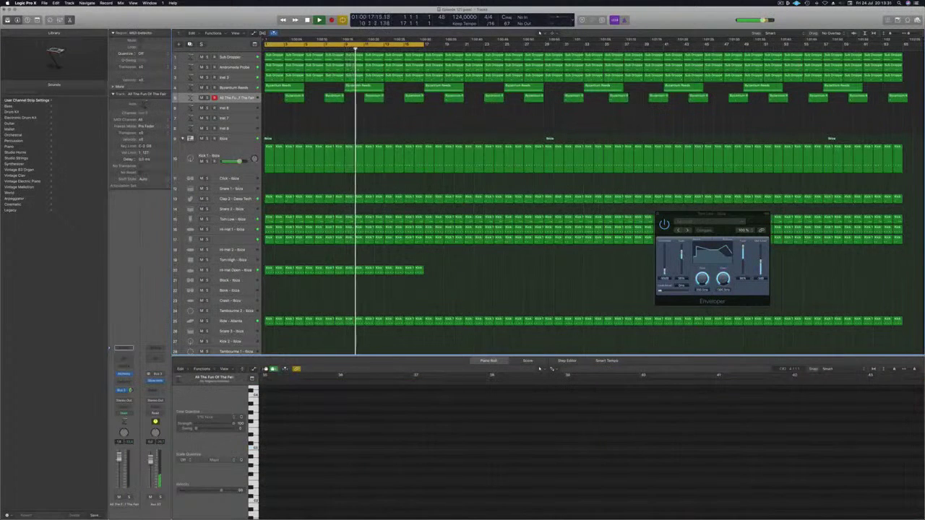
{"action": "scroll", "coordinate": [316, 132], "scroll_direction": "up", "scroll_amount": 1}
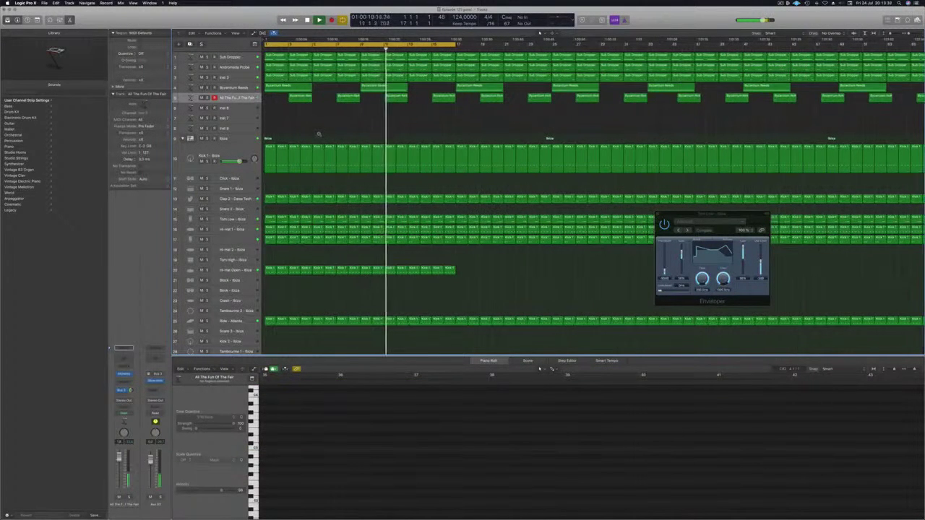
{"action": "scroll", "coordinate": [318, 258], "scroll_direction": "down", "scroll_amount": 1}
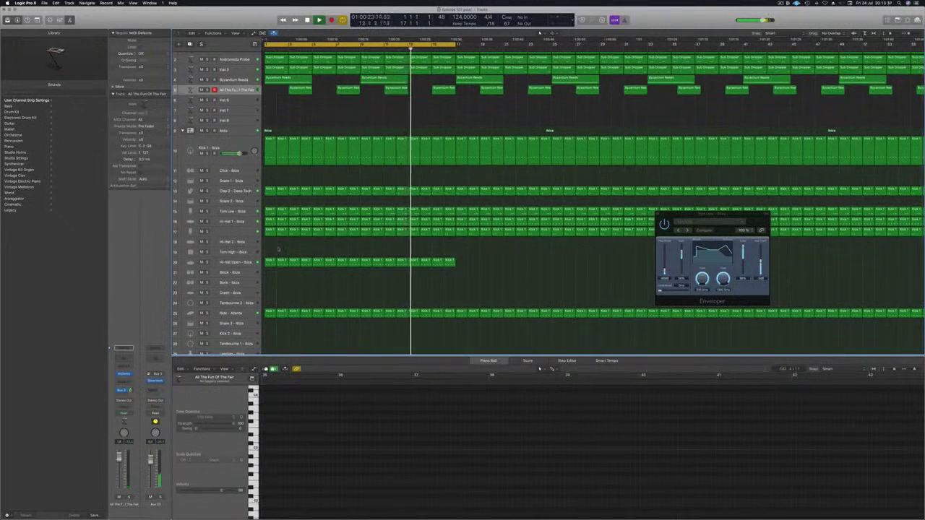
Step: Copy the first one-bar region from the track below Hi-Hat 1 to Tom High and transpose its notes down
{"action": "left_click_drag", "start_coordinate": [268, 235], "coordinate": [269, 254]}
{"action": "left_click", "coordinate": [325, 460]}
{"action": "key", "text": "alt+Down"}
{"action": "scroll", "coordinate": [334, 459], "scroll_direction": "left", "scroll_amount": 2}
{"action": "scroll", "coordinate": [344, 461], "scroll_direction": "left", "scroll_amount": 2}
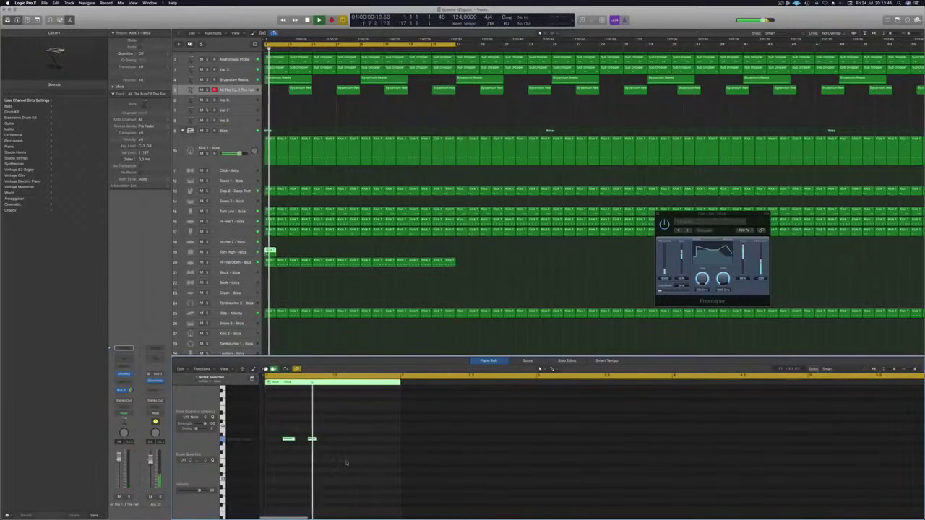
Step: Nudge the two Tom High notes earlier and copy the pair along the bar to fill out the pattern
{"action": "key", "text": "super+Right"}
{"action": "left_click_drag", "start_coordinate": [283, 426], "coordinate": [355, 459]}
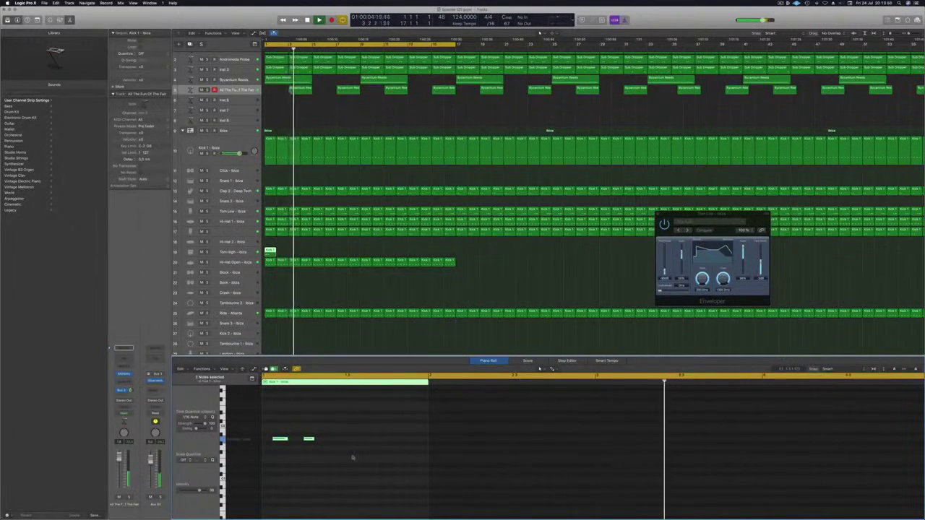
{"action": "key", "text": "alt+Left"}
{"action": "left_click_drag", "start_coordinate": [280, 440], "coordinate": [385, 444]}
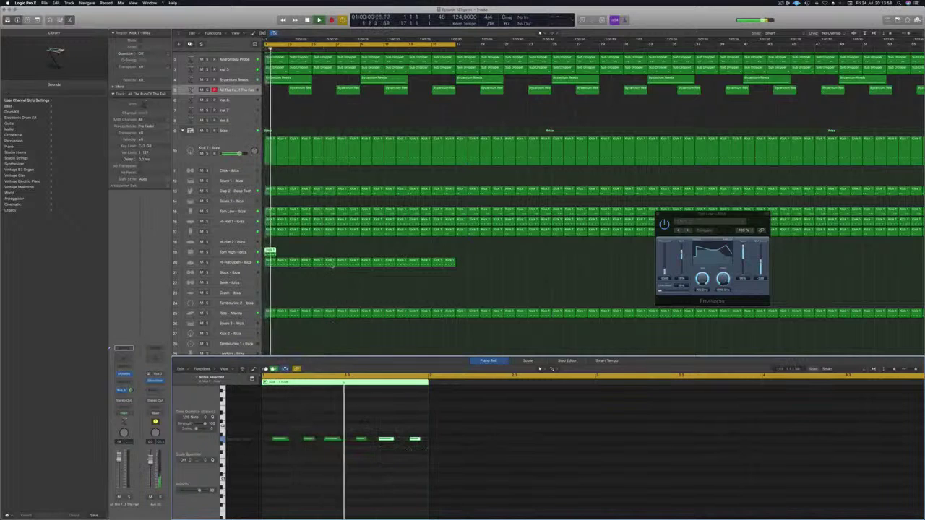
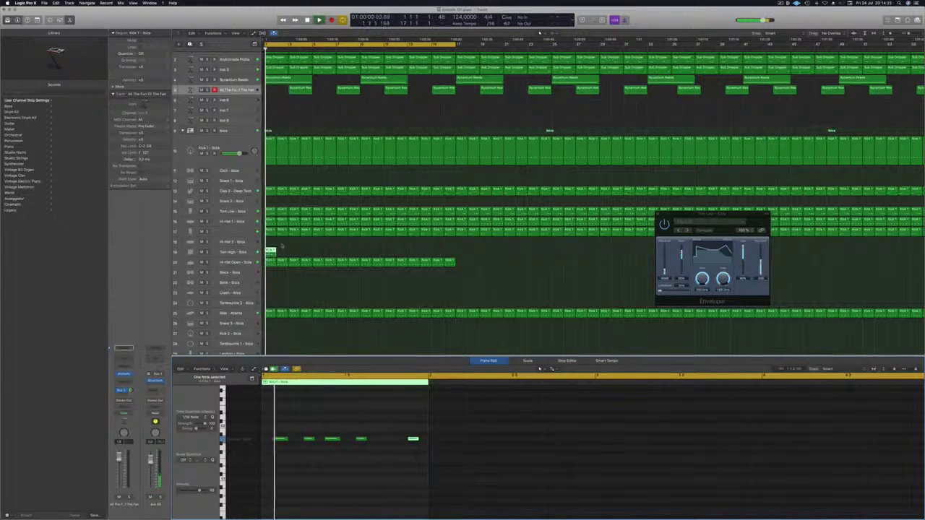
Step: Repeat the one-bar Tom High region up to bar 17 and play the pattern from the song start
{"action": "left_click_drag", "start_coordinate": [269, 252], "coordinate": [363, 259]}
{"action": "key", "text": "Return"}
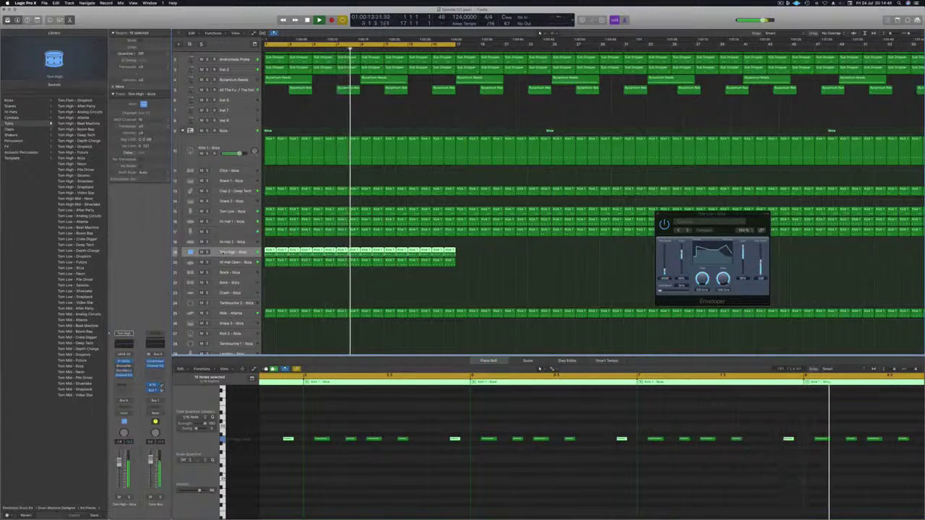
{"action": "key", "text": "Return"}
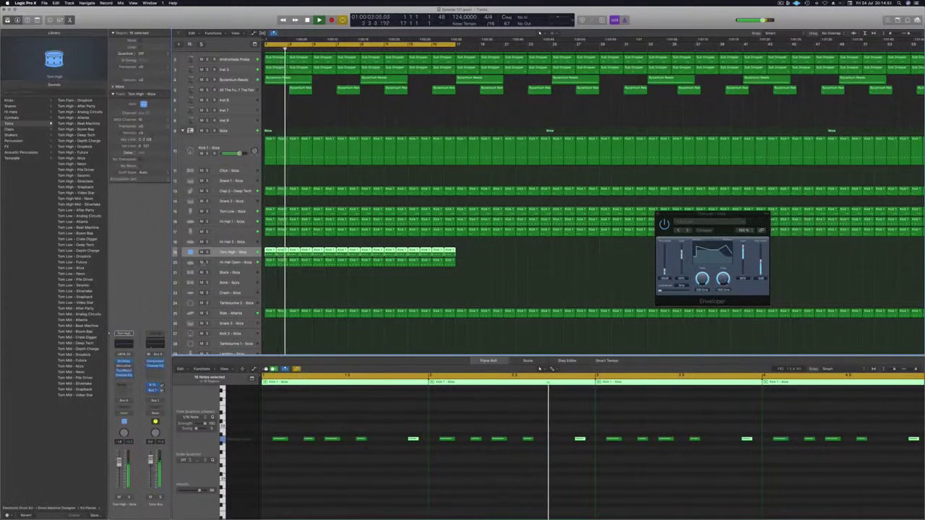
Step: Audition the Tom High - Neon patch on the tom track and load Tom Flam - Dropkick instead
{"action": "key", "text": "Return"}
{"action": "left_click", "coordinate": [78, 165]}
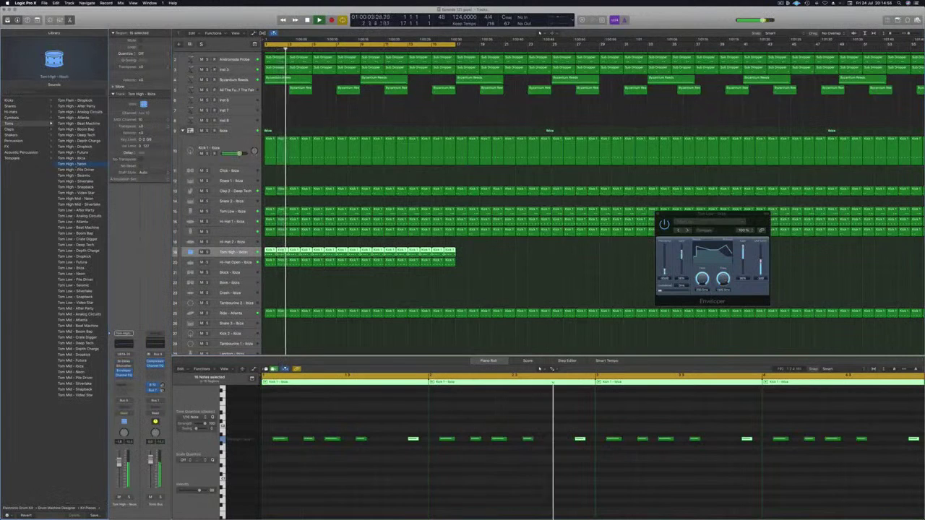
{"action": "left_click", "coordinate": [83, 101]}
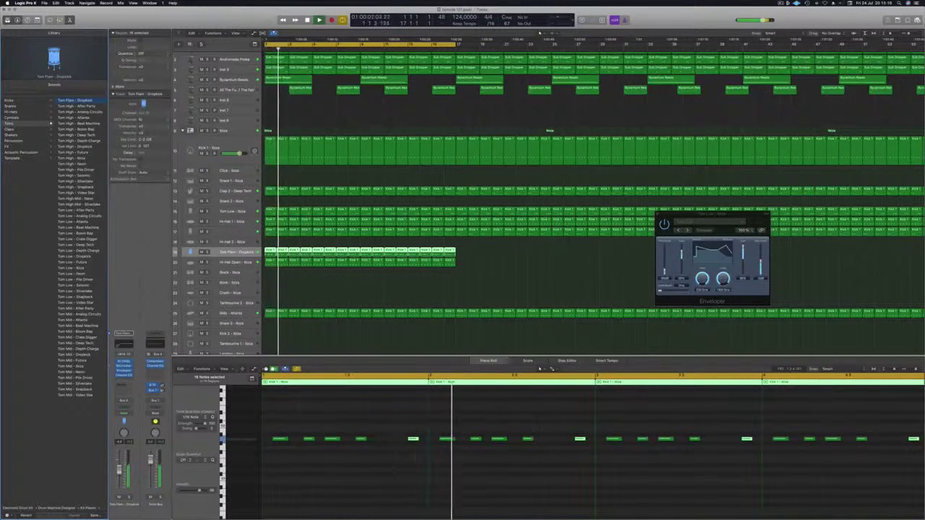
Step: Open Stereo Delay on the Tom Flam track, step to the Dual 1/16 Step preset, and raise the track volume slightly
{"action": "left_click", "coordinate": [127, 362]}
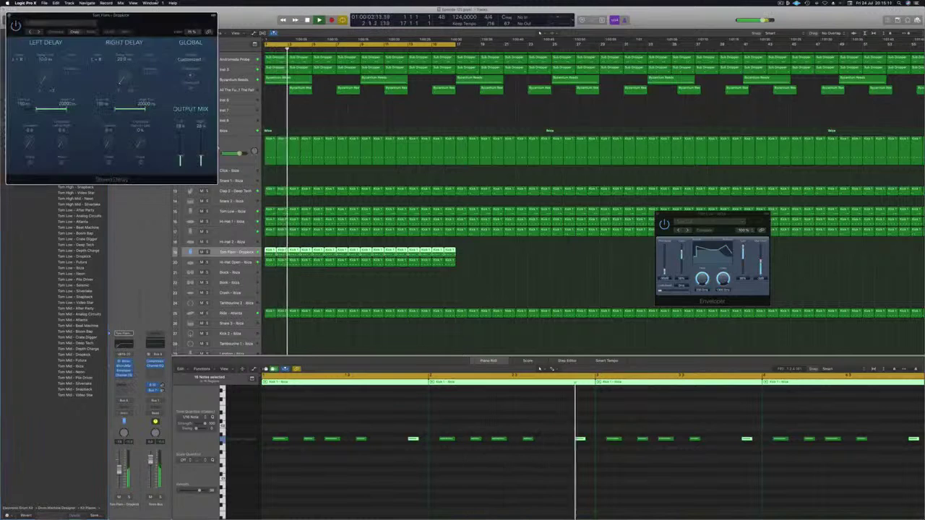
{"action": "left_click", "coordinate": [29, 33]}
{"action": "left_click", "coordinate": [29, 33]}
{"action": "left_click_drag", "start_coordinate": [52, 16], "coordinate": [167, 35]}
{"action": "left_click_drag", "start_coordinate": [119, 470], "coordinate": [119, 466]}
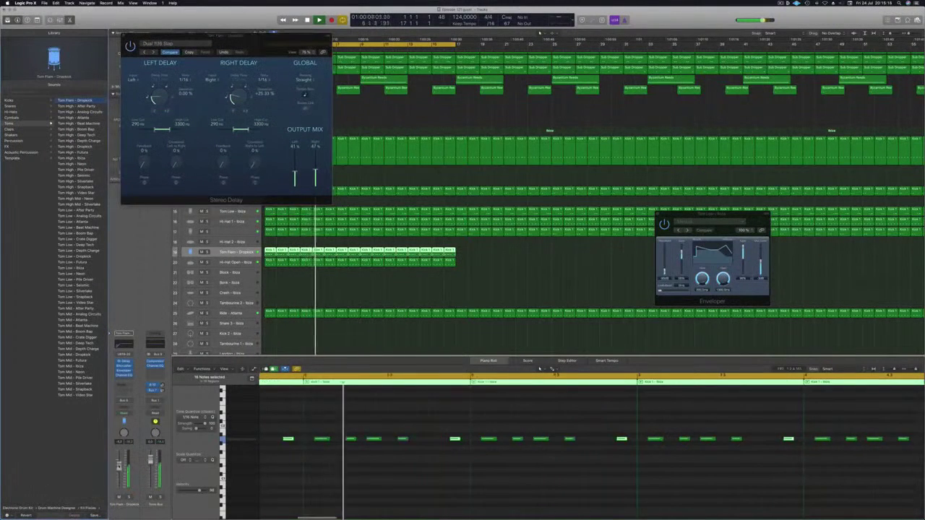
Step: Audition other Stereo Delay presets, including Dual 1/8 Note and Dual 1/2 Note Feedback, moving the plug-in window aside
{"action": "left_click_drag", "start_coordinate": [249, 44], "coordinate": [435, 61]}
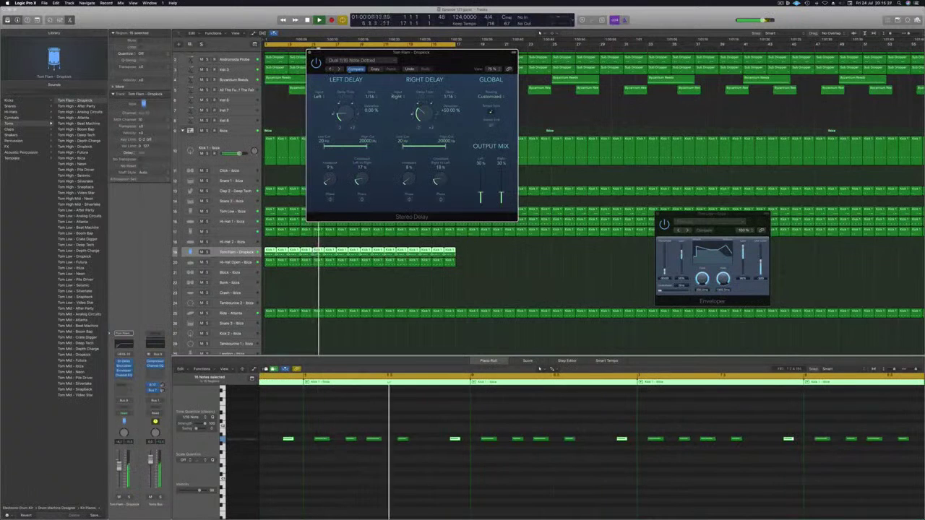
{"action": "left_click_drag", "start_coordinate": [331, 70], "coordinate": [329, 76]}
{"action": "left_click", "coordinate": [329, 76]}
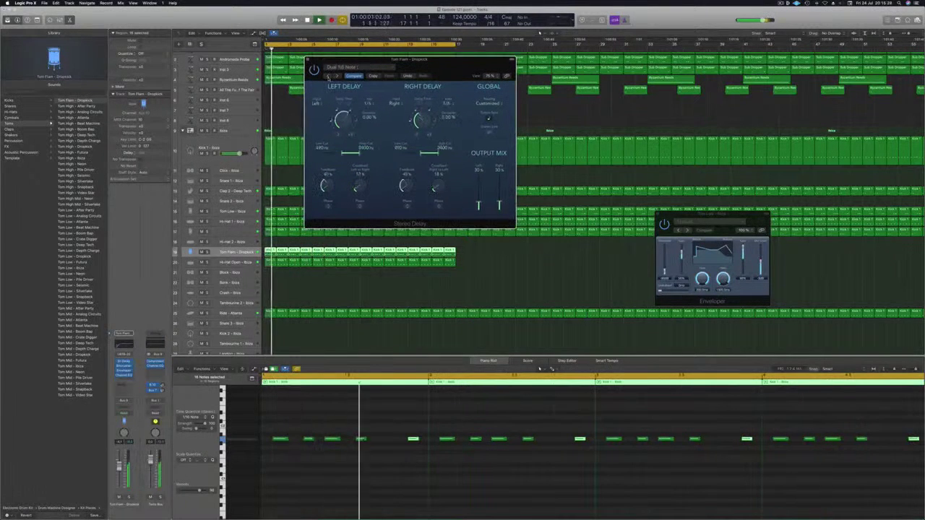
{"action": "left_click", "coordinate": [329, 77]}
{"action": "left_click", "coordinate": [329, 77]}
{"action": "left_click_drag", "start_coordinate": [423, 69], "coordinate": [417, 69]}
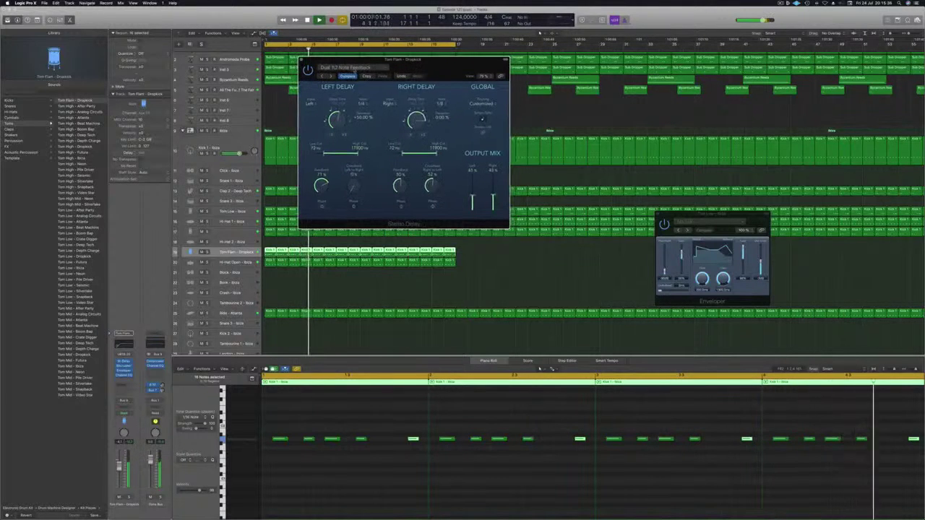
Step: Reload the Dual 1/16 Step preset in Stereo Delay and raise the left and right feedback to about 40%
{"action": "left_click", "coordinate": [351, 68]}
{"action": "left_click", "coordinate": [343, 234]}
{"action": "left_click_drag", "start_coordinate": [344, 68], "coordinate": [280, 75]}
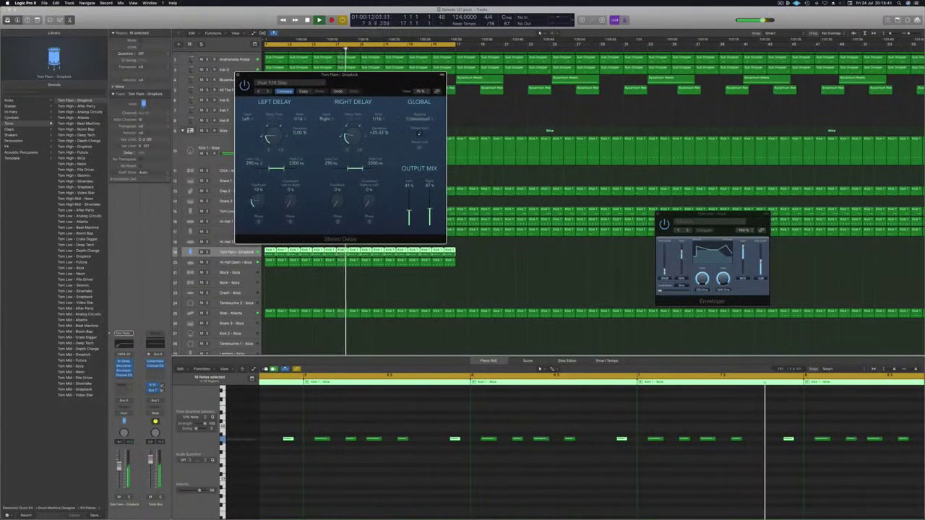
{"action": "left_click_drag", "start_coordinate": [337, 204], "coordinate": [337, 195]}
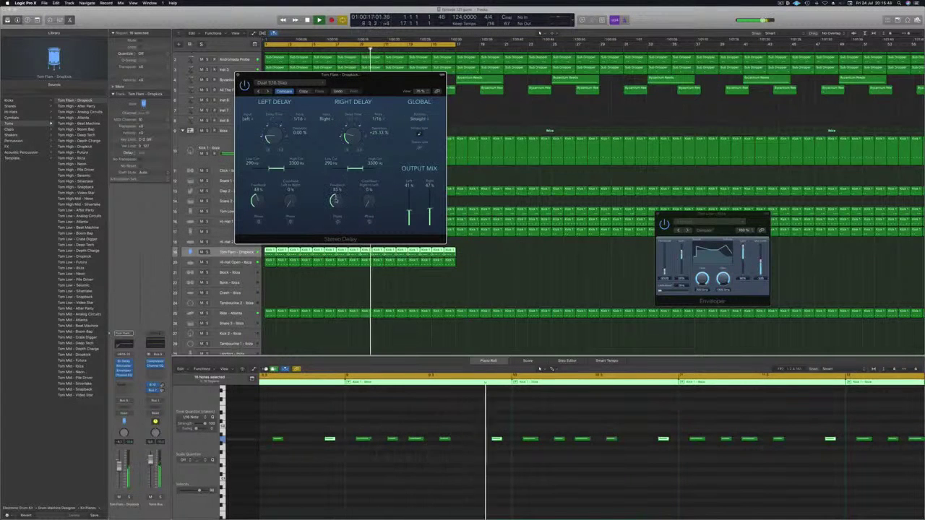
{"action": "key", "text": "Return"}
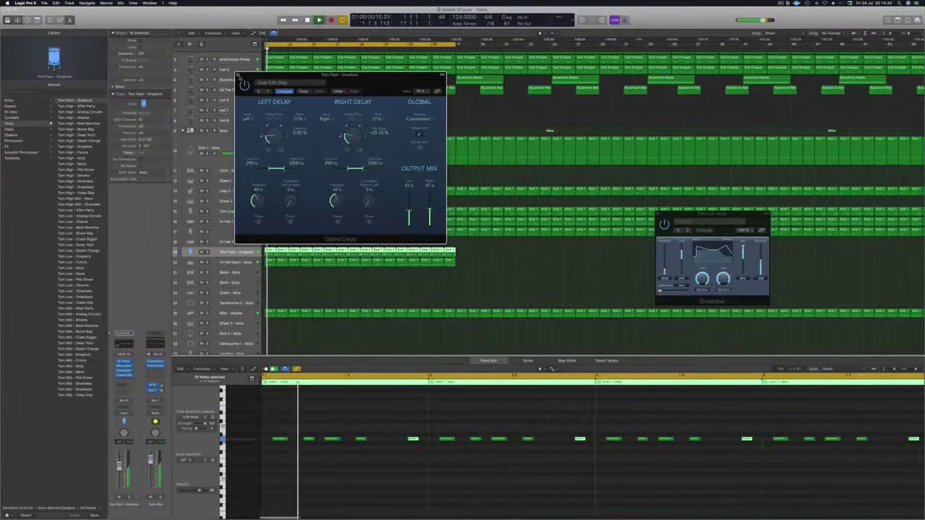
Step: Close Stereo Delay, restart playback from the beginning, and lower the Tom Flam track volume slightly
{"action": "left_click", "coordinate": [238, 75]}
{"action": "key", "text": "Return"}
{"action": "left_click_drag", "start_coordinate": [120, 466], "coordinate": [120, 471]}
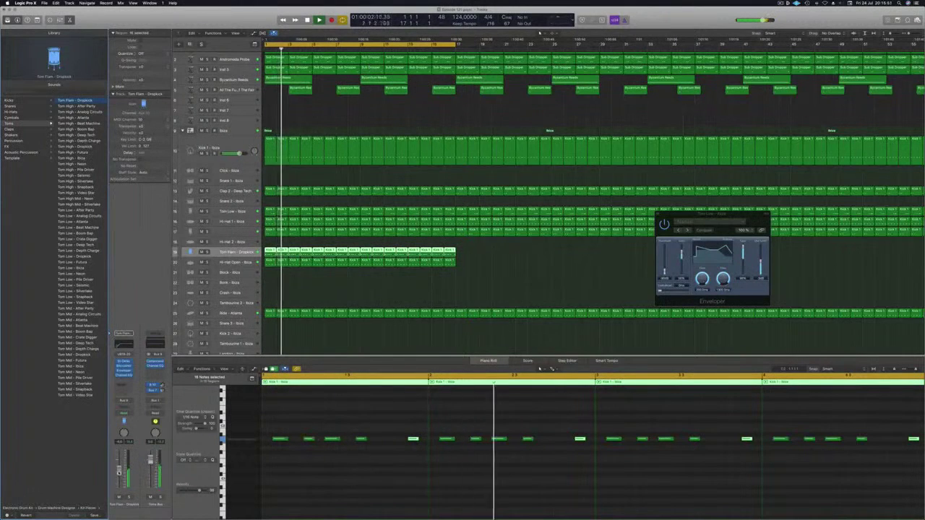
Step: Open the Tom Flam track's Channel EQ, set the low-cut slope to 48 dB/Oct, and turn on the analyzer
{"action": "left_click", "coordinate": [124, 375]}
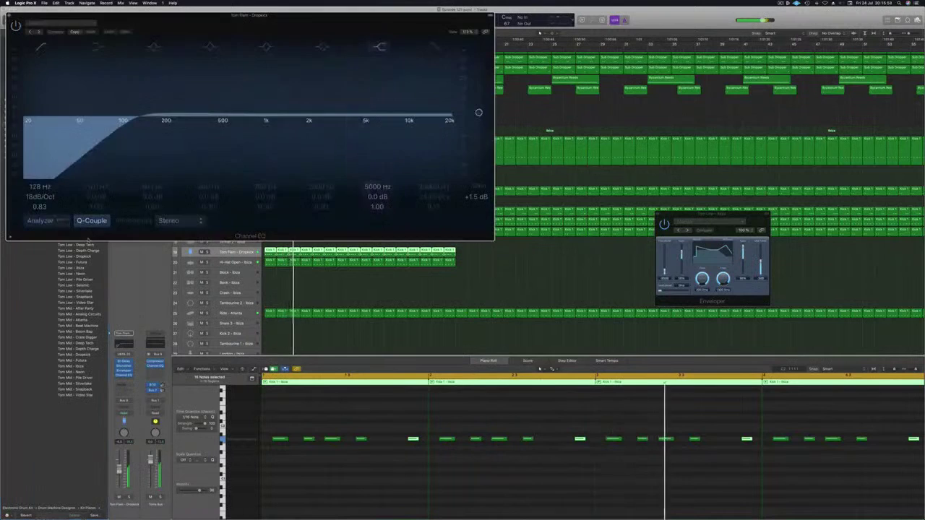
{"action": "left_click_drag", "start_coordinate": [34, 198], "coordinate": [35, 181]}
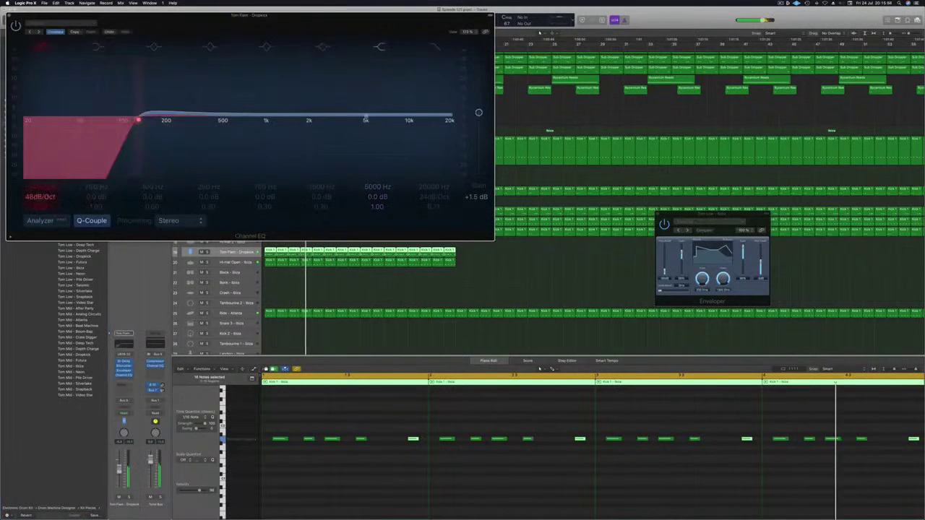
{"action": "left_click", "coordinate": [40, 221]}
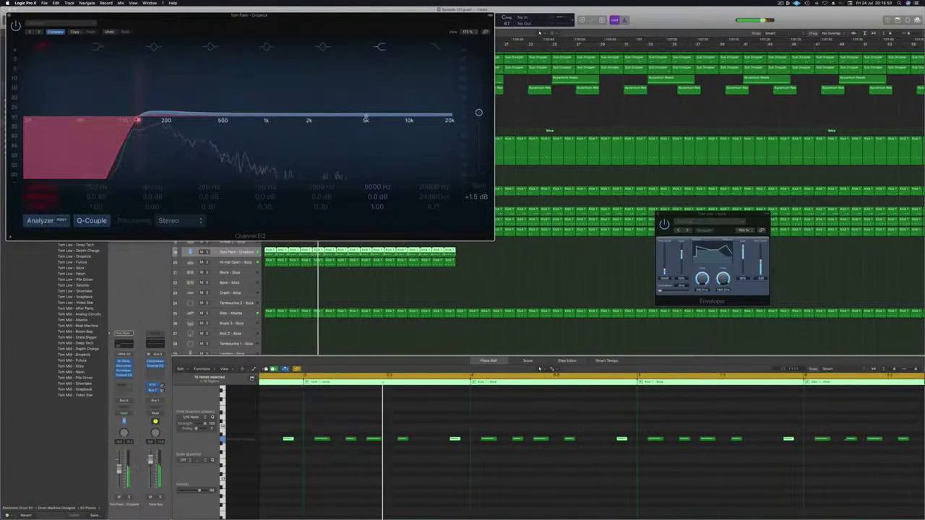
Step: Sweep the Tom Flam's low-cut frequency while listening, settle it at 106 Hz, and reposition the Channel EQ window
{"action": "left_click_drag", "start_coordinate": [133, 122], "coordinate": [62, 124]}
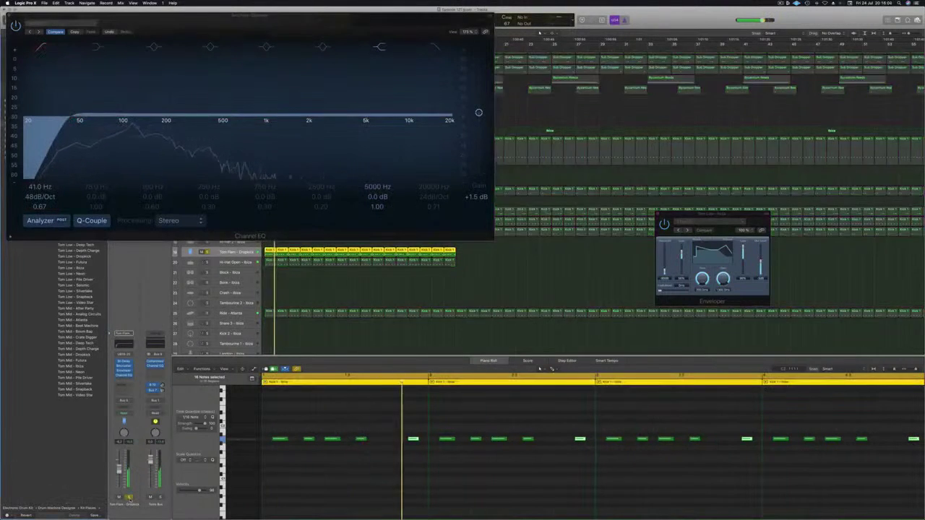
{"action": "left_click_drag", "start_coordinate": [67, 122], "coordinate": [123, 120]}
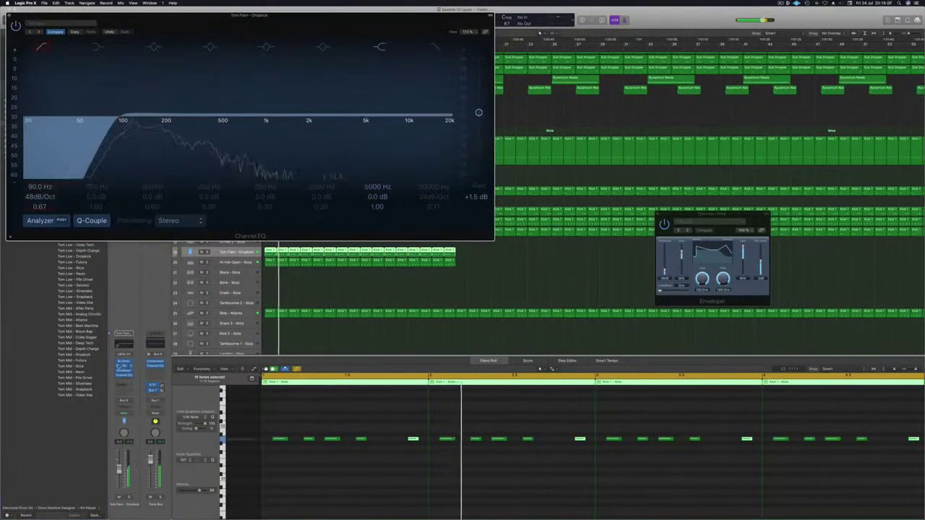
{"action": "left_click_drag", "start_coordinate": [227, 25], "coordinate": [518, 72]}
{"action": "left_click_drag", "start_coordinate": [409, 168], "coordinate": [419, 169]}
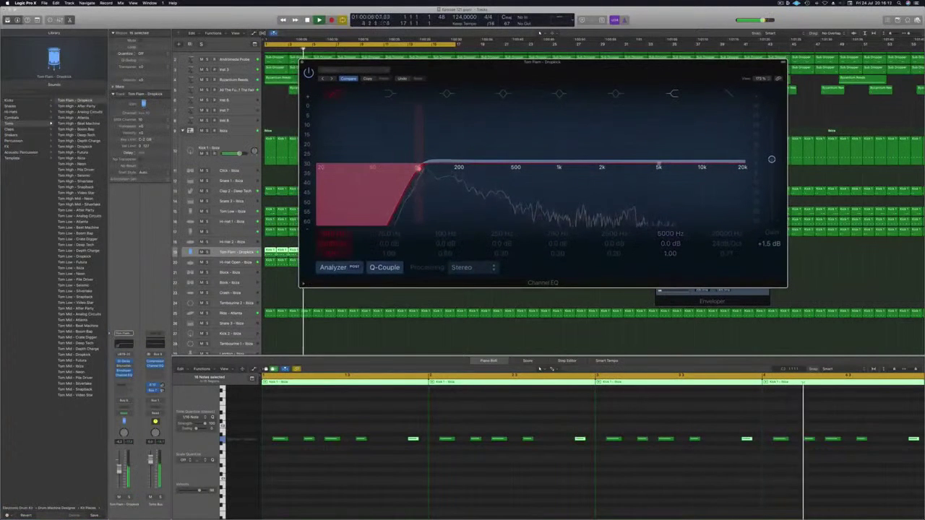
{"action": "left_click_drag", "start_coordinate": [541, 62], "coordinate": [442, 73]}
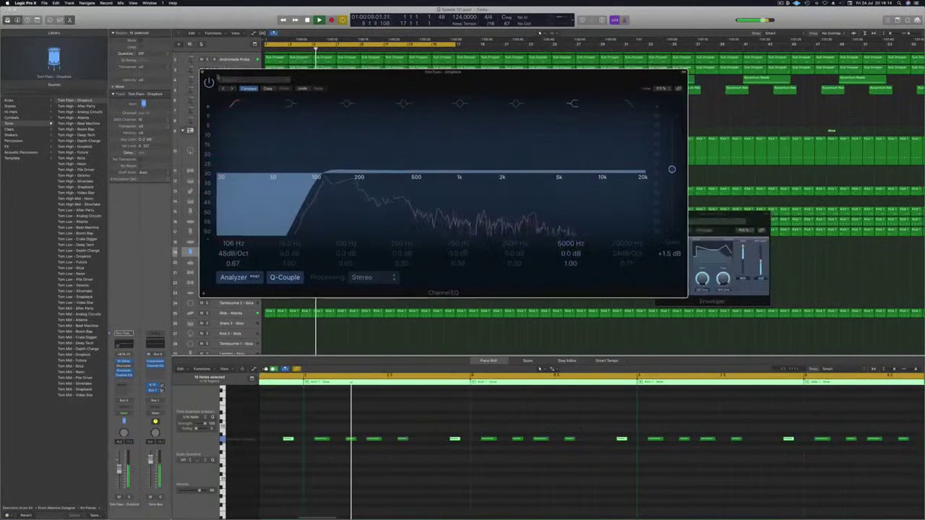
Step: Close the open Channel EQ and Enveloper windows and copy the Tom Flam and Hi-Hat Open regions along to the end of the arrangement
{"action": "left_click", "coordinate": [202, 72]}
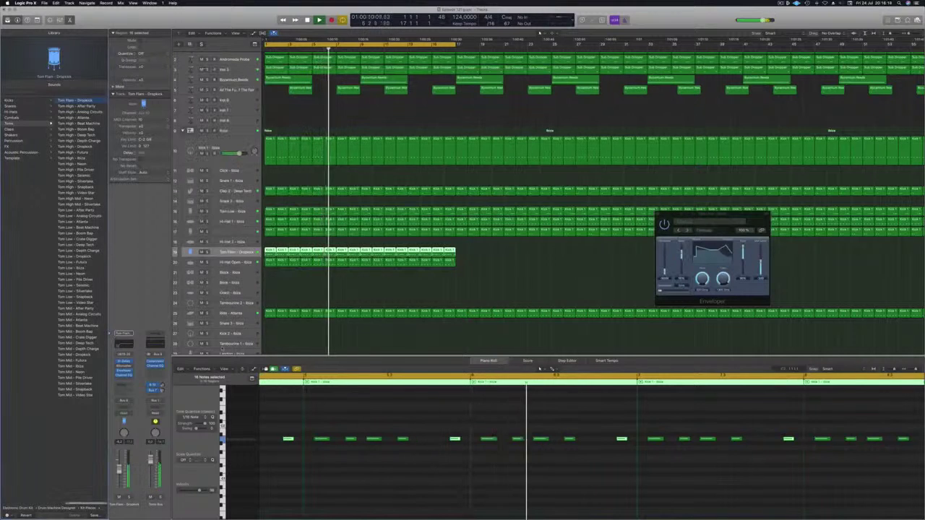
{"action": "key", "text": "Return"}
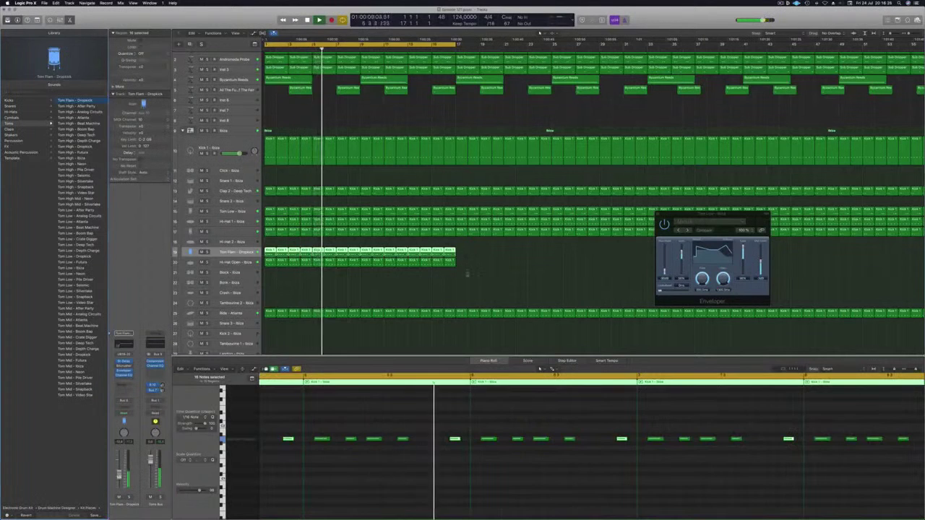
{"action": "left_click", "coordinate": [472, 255]}
{"action": "key", "text": "super+Left"}
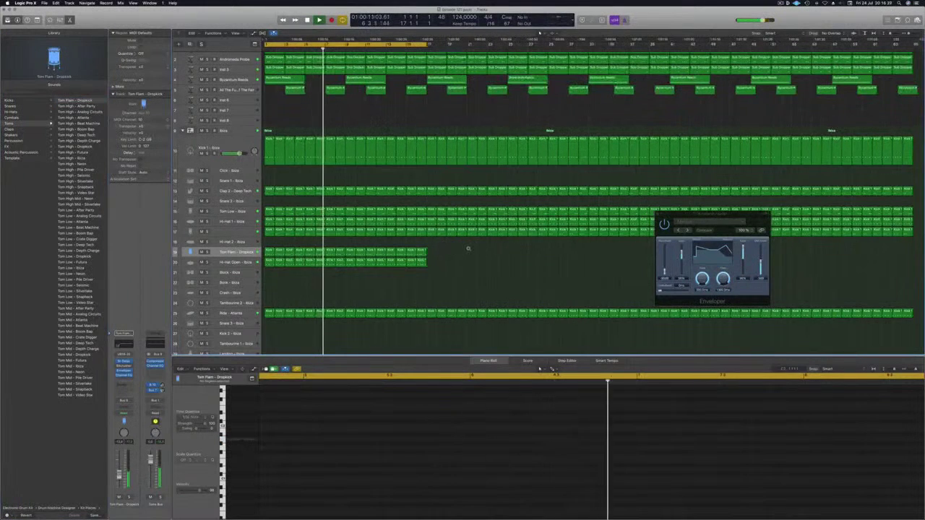
{"action": "left_click_drag", "start_coordinate": [455, 248], "coordinate": [427, 253]}
{"action": "left_click_drag", "start_coordinate": [699, 214], "coordinate": [536, 61]}
{"action": "left_click_drag", "start_coordinate": [591, 272], "coordinate": [605, 253]}
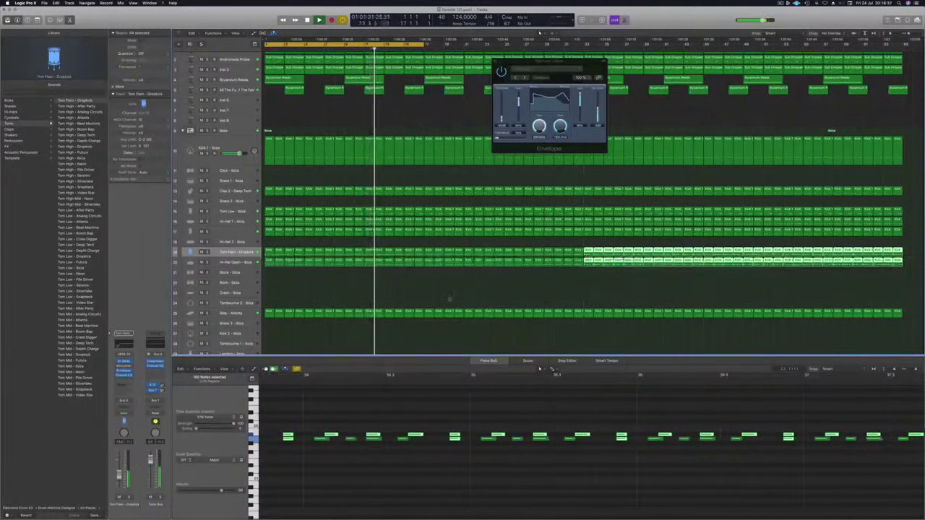
{"action": "left_click", "coordinate": [494, 63]}
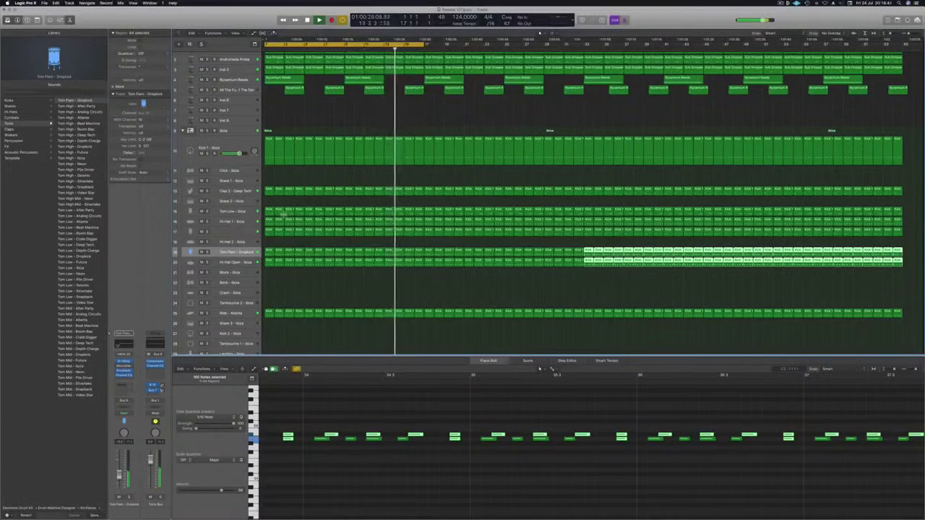
Step: Copy the first Kick 1 region onto the Snare 1 track and transpose all its notes up two semitones
{"action": "left_click_drag", "start_coordinate": [268, 159], "coordinate": [267, 190]}
{"action": "left_click_drag", "start_coordinate": [267, 468], "coordinate": [402, 500]}
{"action": "key", "text": "alt+Up"}
{"action": "key", "text": "alt+Up"}
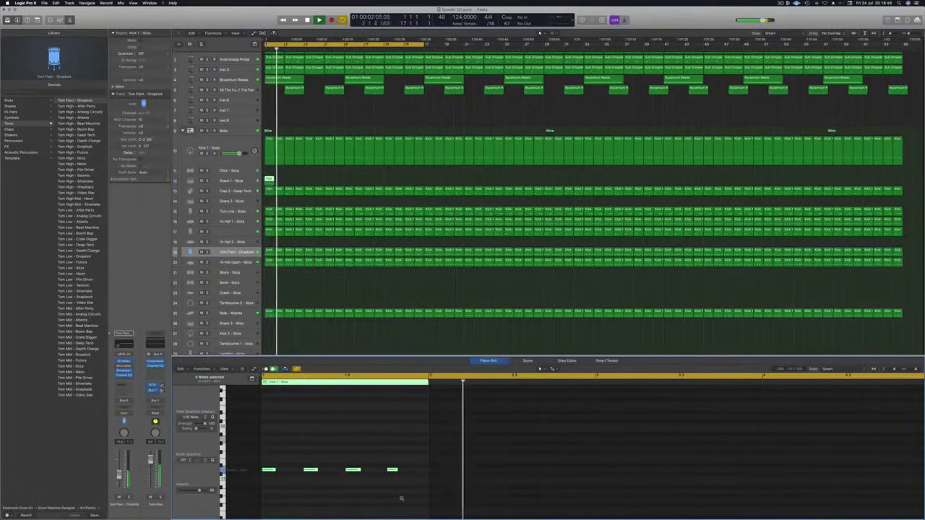
Step: Delete the first and third notes of the Snare 1 region and restart playback
{"action": "left_click", "coordinate": [265, 470]}
{"action": "key", "text": "Delete"}
{"action": "left_click_drag", "start_coordinate": [343, 453], "coordinate": [377, 491]}
{"action": "key", "text": "Delete"}
{"action": "key", "text": "space"}
{"action": "key", "text": "space"}
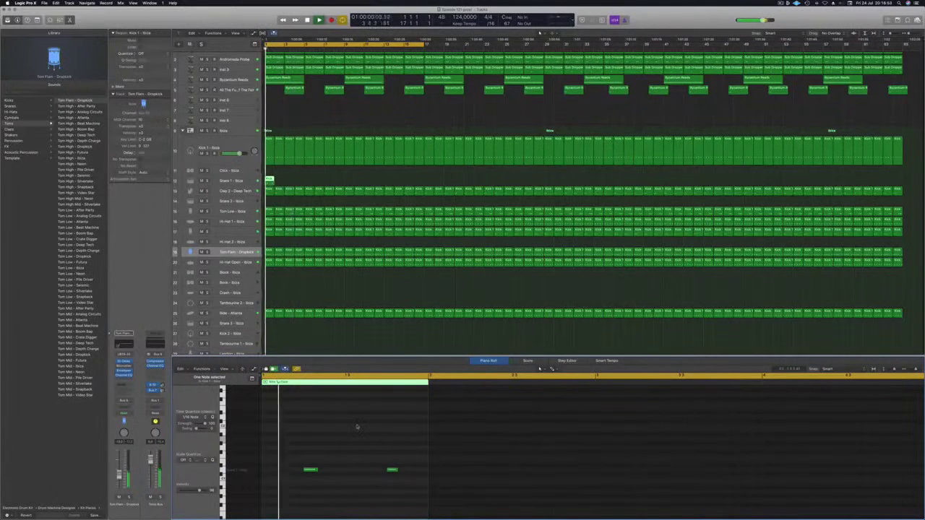
Step: Select the Snare 1 track, lower its volume fader while listening, and restart playback from the beginning
{"action": "left_click", "coordinate": [268, 180]}
{"action": "key", "text": "space"}
{"action": "key", "text": "space"}
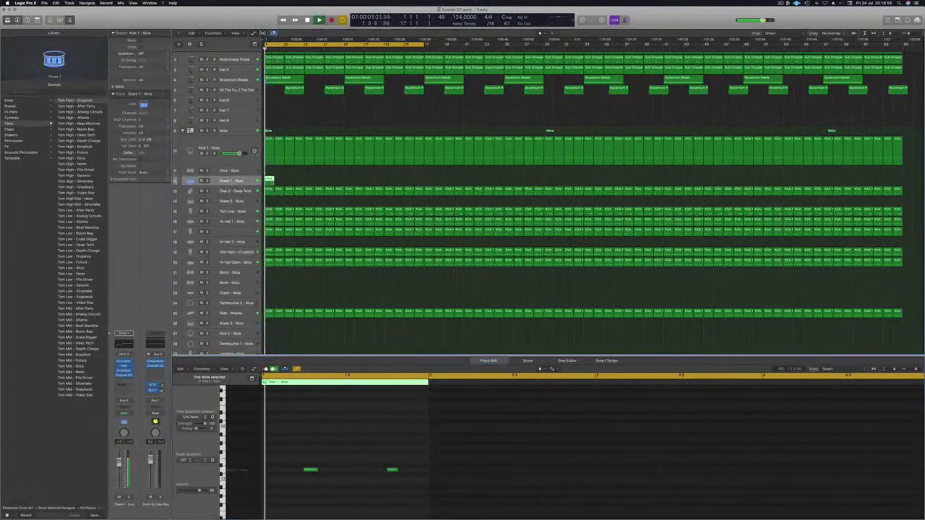
{"action": "left_click_drag", "start_coordinate": [120, 471], "coordinate": [119, 479]}
{"action": "key", "text": "Return"}
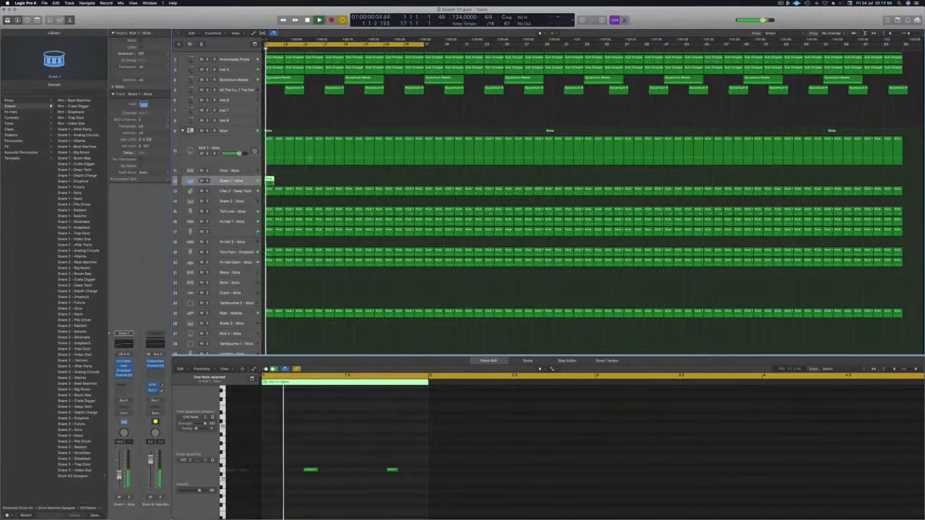
Step: Duplicate the one-bar Snare 1 region in growing groups until it fills the track to the end of the arrangement
{"action": "left_click_drag", "start_coordinate": [271, 181], "coordinate": [281, 182]}
{"action": "mouse_move", "coordinate": [294, 179]}
{"action": "left_mouse_down"}
{"action": "mouse_move", "coordinate": [273, 181]}
{"action": "mouse_move", "coordinate": [291, 182]}
{"action": "left_mouse_up"}
{"action": "mouse_move", "coordinate": [316, 179]}
{"action": "left_mouse_down"}
{"action": "mouse_move", "coordinate": [271, 181]}
{"action": "mouse_move", "coordinate": [312, 183]}
{"action": "left_mouse_up"}
{"action": "left_click_drag", "start_coordinate": [371, 179], "coordinate": [351, 183]}
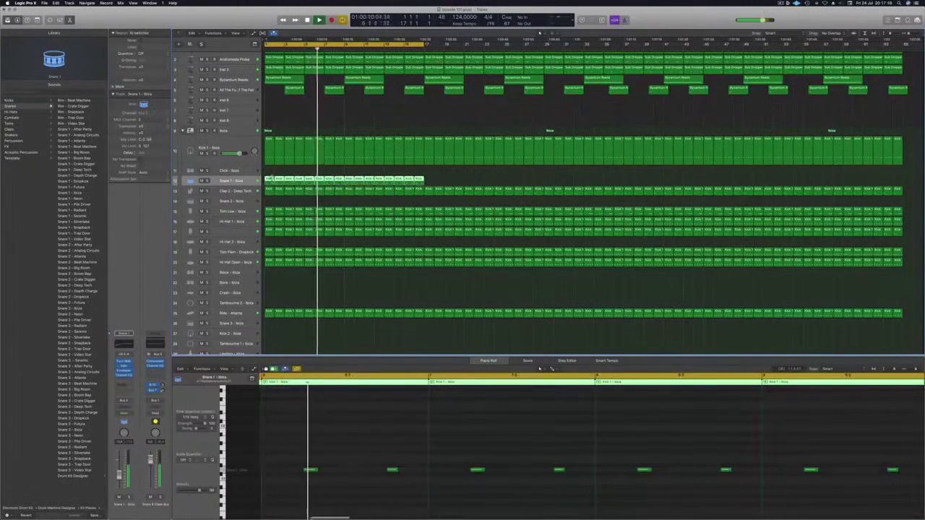
{"action": "left_click_drag", "start_coordinate": [270, 180], "coordinate": [421, 183]}
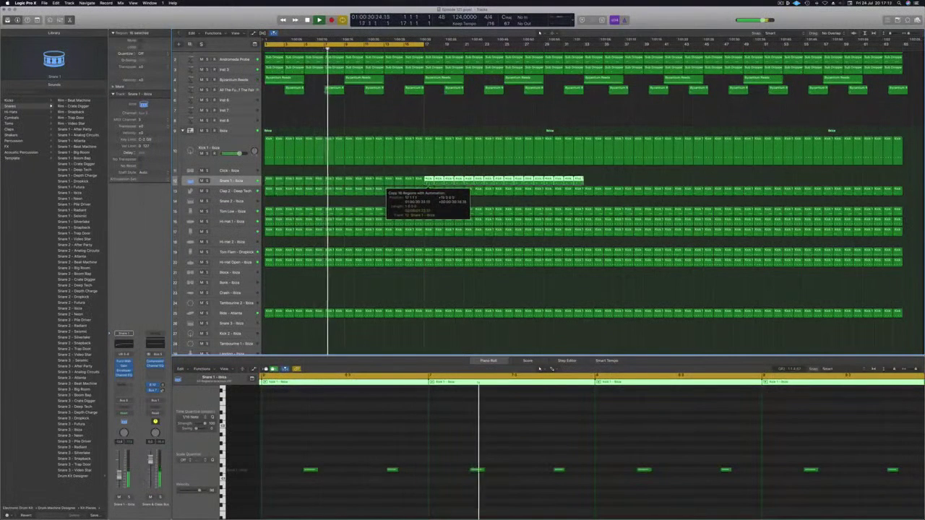
{"action": "left_click_drag", "start_coordinate": [604, 181], "coordinate": [580, 182]}
{"action": "scroll", "coordinate": [339, 110], "scroll_direction": "up", "scroll_amount": 1}
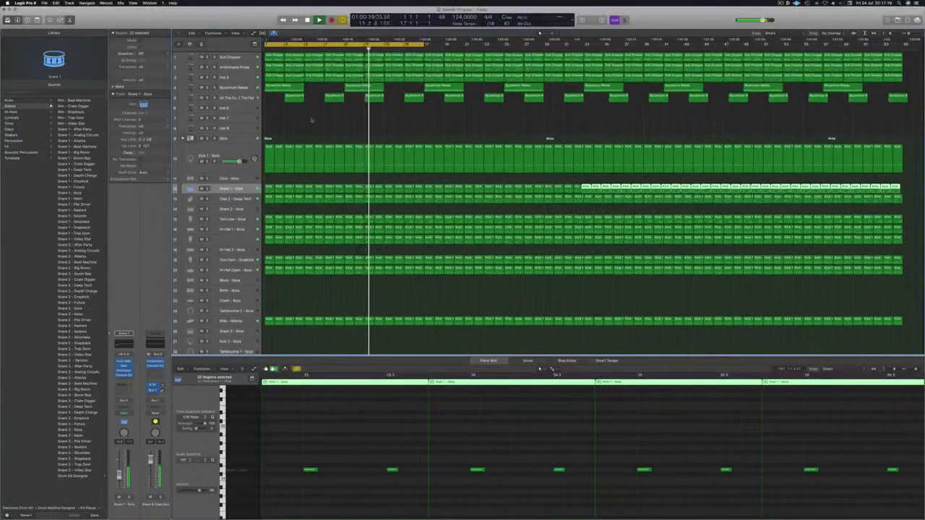
{"action": "left_click", "coordinate": [311, 120]}
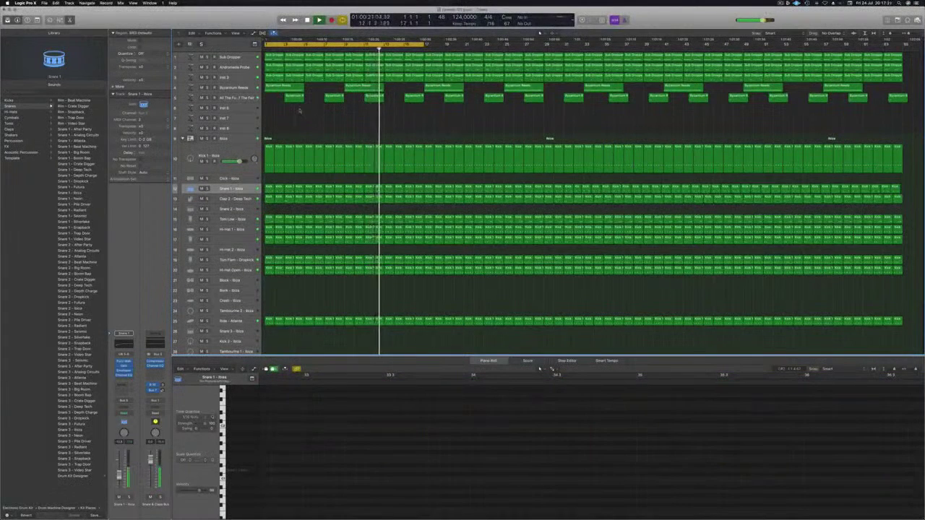
{"action": "left_click", "coordinate": [233, 189]}
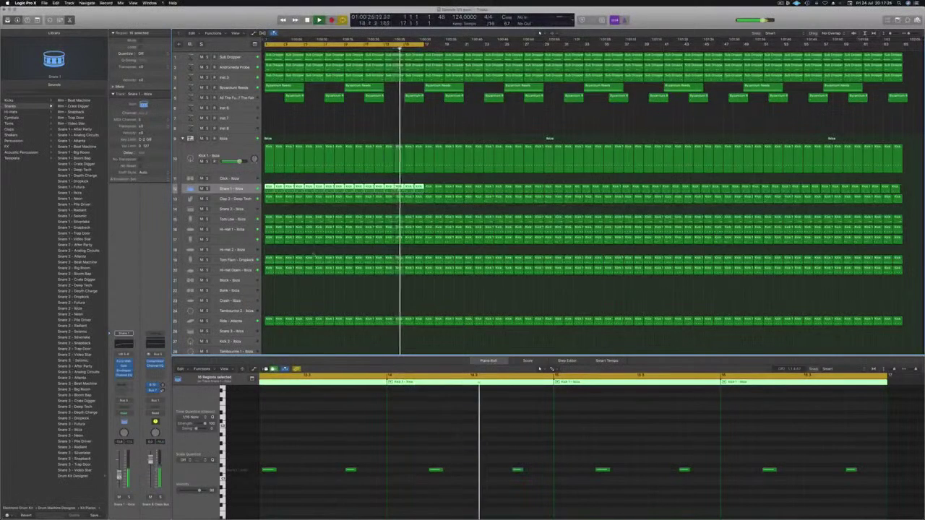
{"action": "key", "text": "super+Up"}
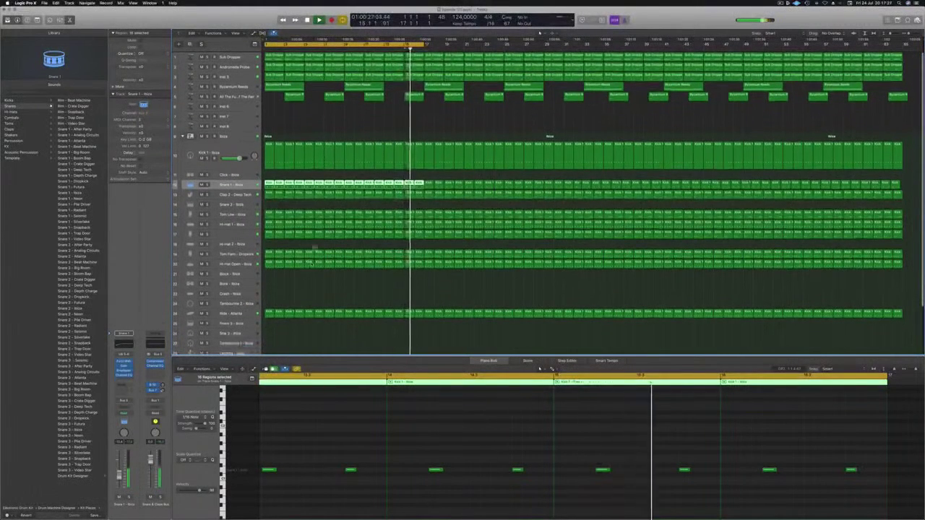
{"action": "left_click", "coordinate": [325, 120]}
Step: Copy the first Byzantium Reeds region onto the Inst 6 track and raise its held note one octave
{"action": "left_click", "coordinate": [240, 108]}
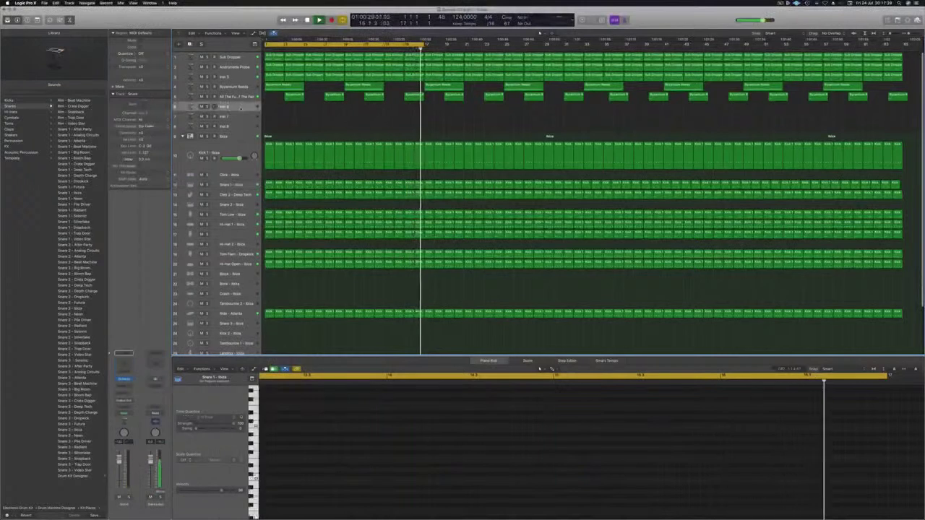
{"action": "left_click_drag", "start_coordinate": [280, 86], "coordinate": [281, 109]}
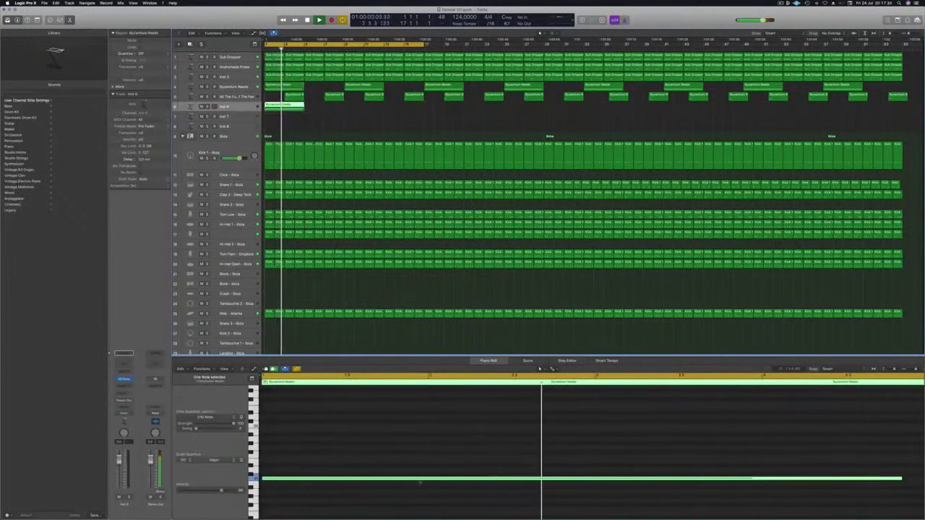
{"action": "scroll", "coordinate": [388, 467], "scroll_direction": "down", "scroll_amount": 5}
{"action": "left_click", "coordinate": [352, 457]}
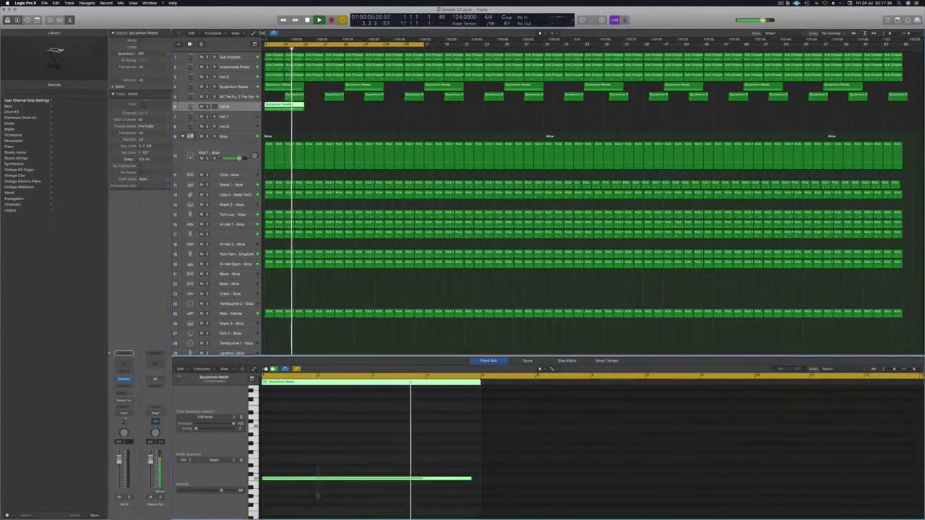
{"action": "left_click_drag", "start_coordinate": [293, 479], "coordinate": [294, 428]}
{"action": "left_click_drag", "start_coordinate": [299, 417], "coordinate": [323, 507]}
{"action": "key", "text": "Delete"}
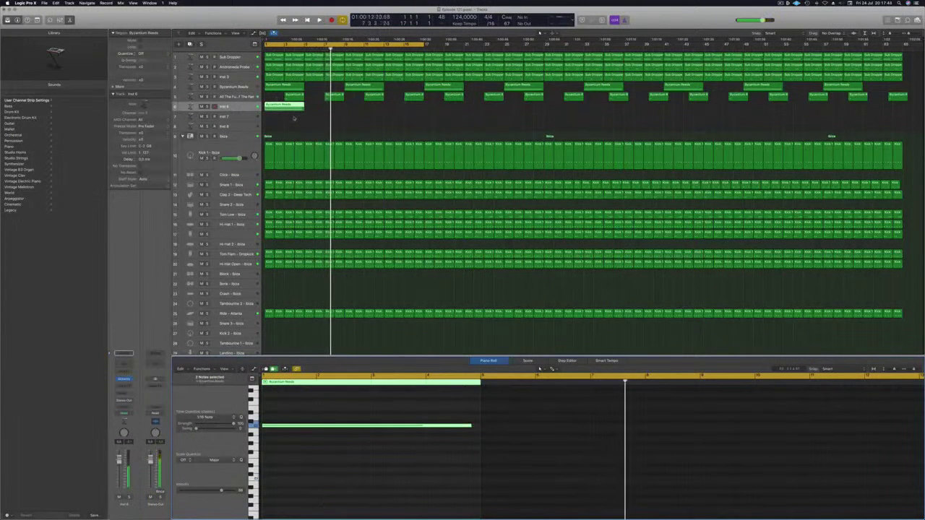
Step: Open Alchemy on the Inst 6 track and load the Arpeggiated preset International Mystery
{"action": "left_click", "coordinate": [124, 379]}
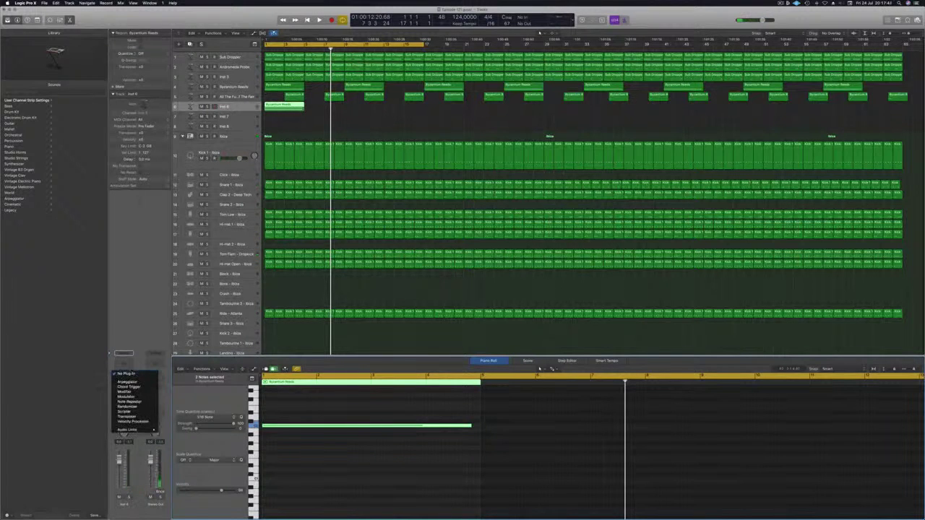
{"action": "left_click", "coordinate": [127, 381]}
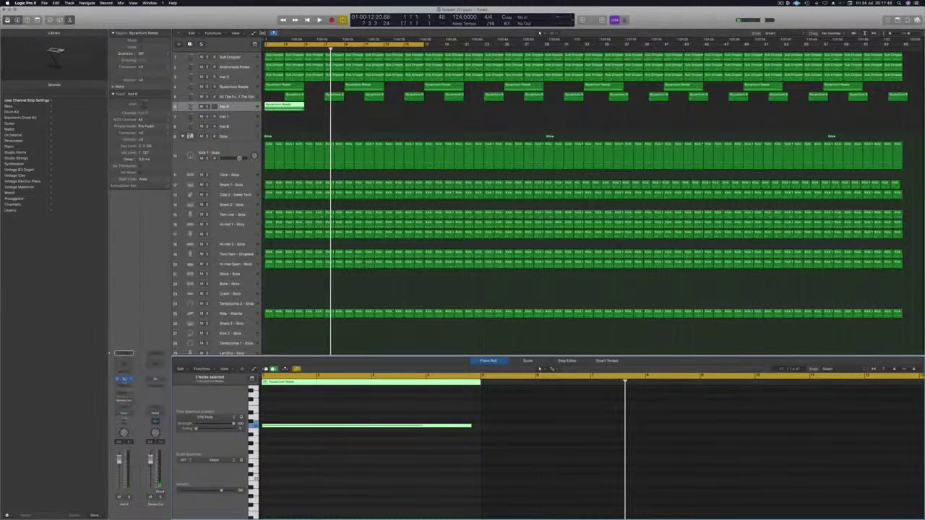
{"action": "left_click", "coordinate": [124, 380]}
{"action": "left_click_drag", "start_coordinate": [142, 13], "coordinate": [742, 133]}
{"action": "scroll", "coordinate": [831, 216], "scroll_direction": "down", "scroll_amount": 6}
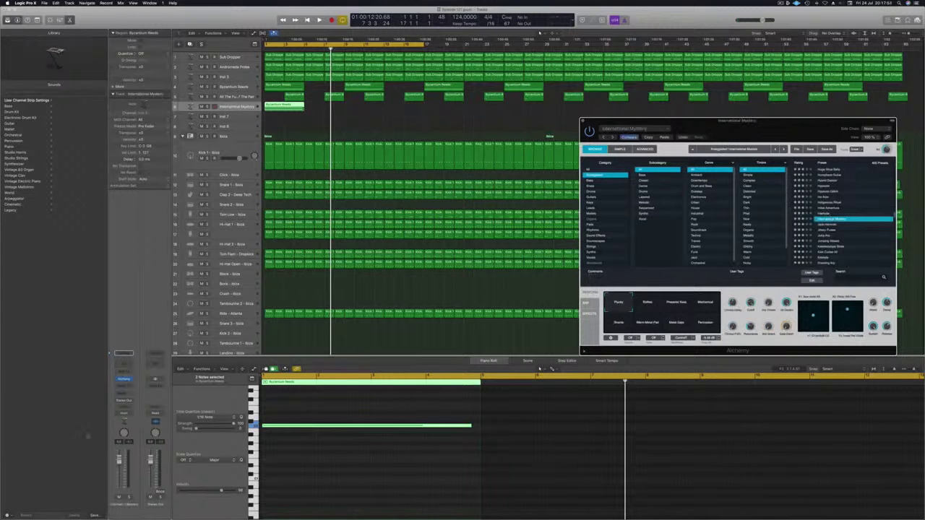
Step: Play the arrangement from the beginning with the International Mystery part, adjusting its volume and repositioning the Alchemy window
{"action": "left_click", "coordinate": [604, 456]}
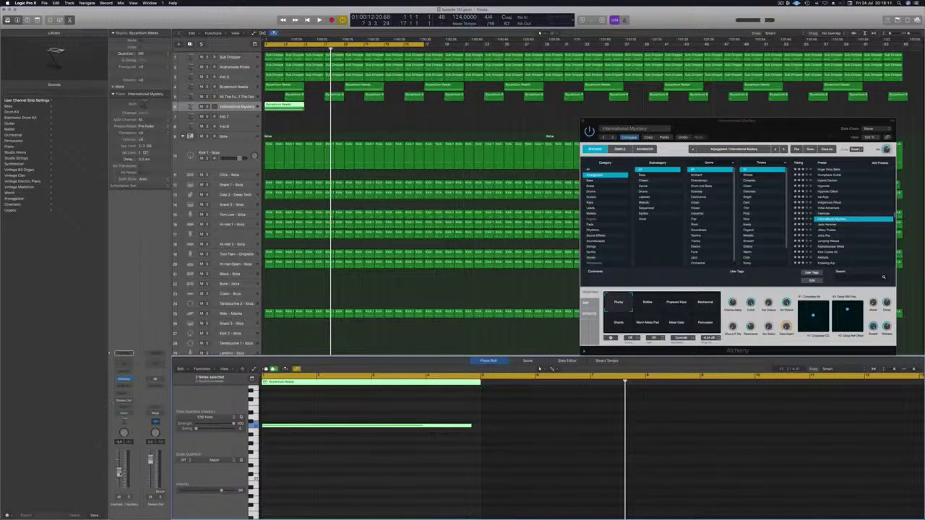
{"action": "key", "text": "Return"}
{"action": "key", "text": "space"}
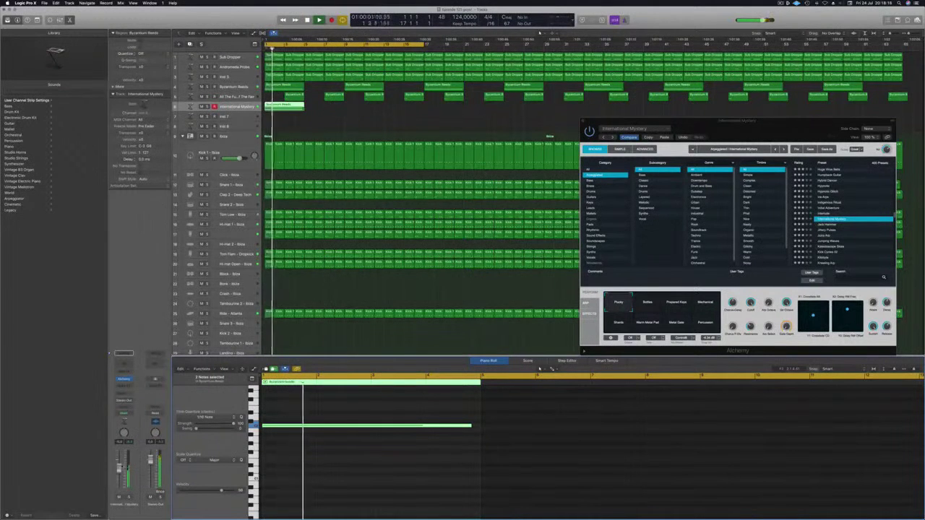
{"action": "left_click_drag", "start_coordinate": [737, 122], "coordinate": [488, 66]}
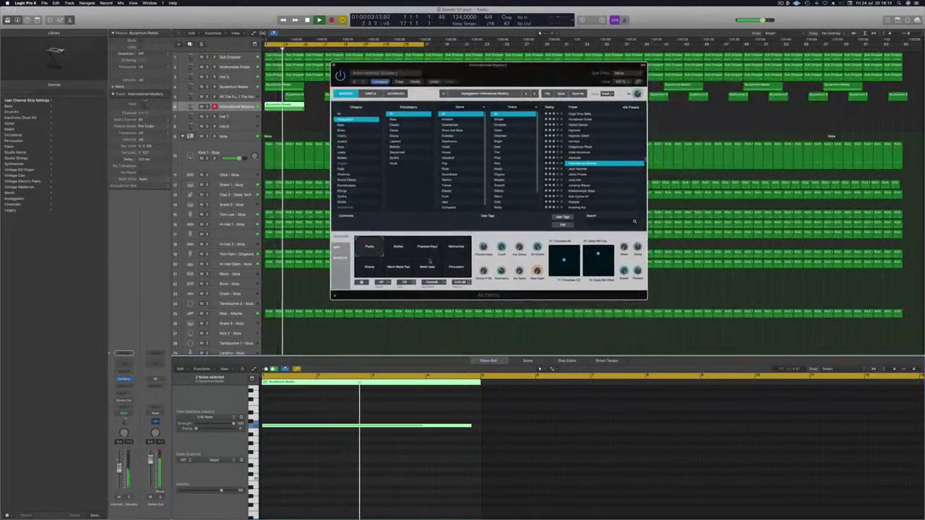
{"action": "key", "text": "space"}
{"action": "key", "text": "space"}
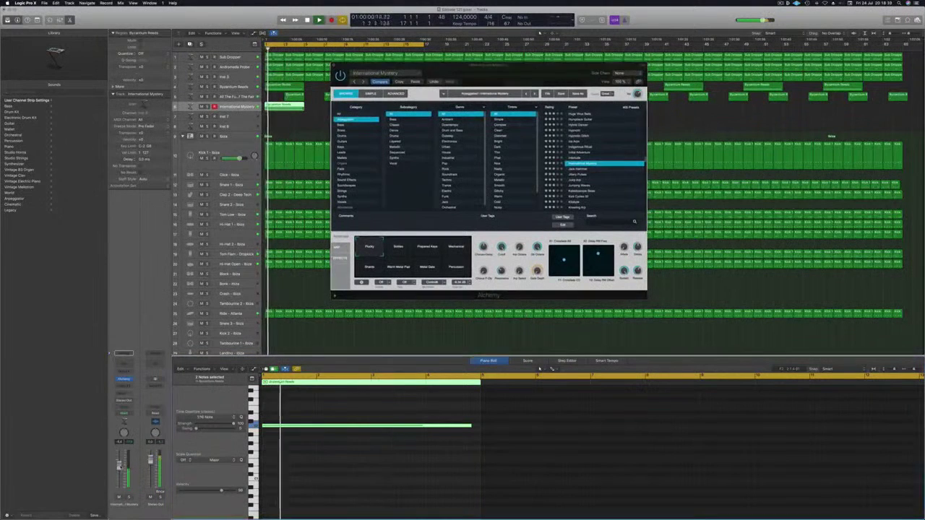
Step: Switch Alchemy to the Bottles performance snapshot, raise the track volume slightly, and replay from the beginning
{"action": "left_click", "coordinate": [400, 250]}
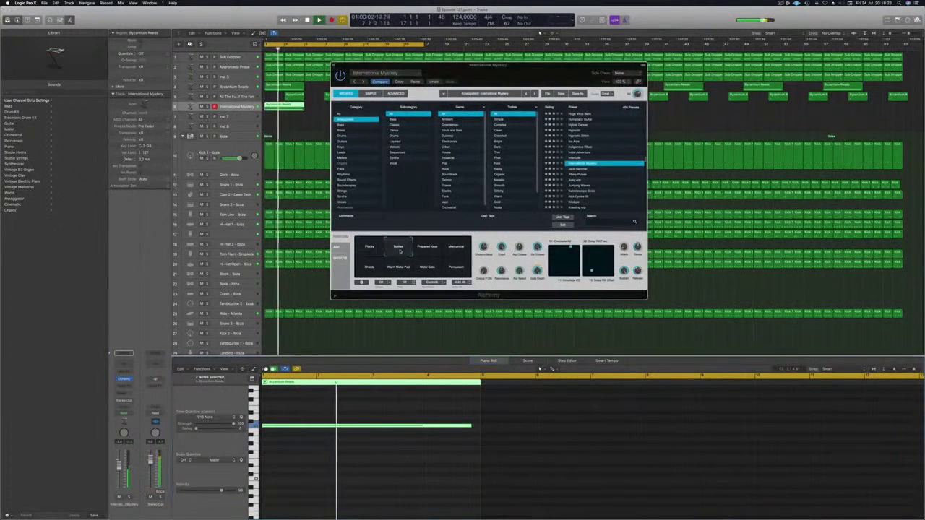
{"action": "left_click_drag", "start_coordinate": [119, 467], "coordinate": [119, 464]}
{"action": "left_click_drag", "start_coordinate": [403, 221], "coordinate": [473, 216]}
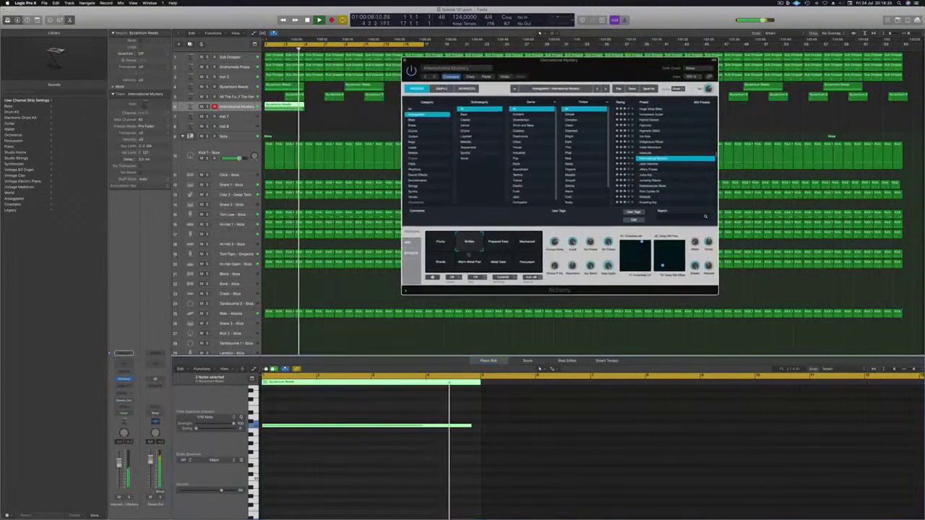
{"action": "left_click", "coordinate": [539, 368]}
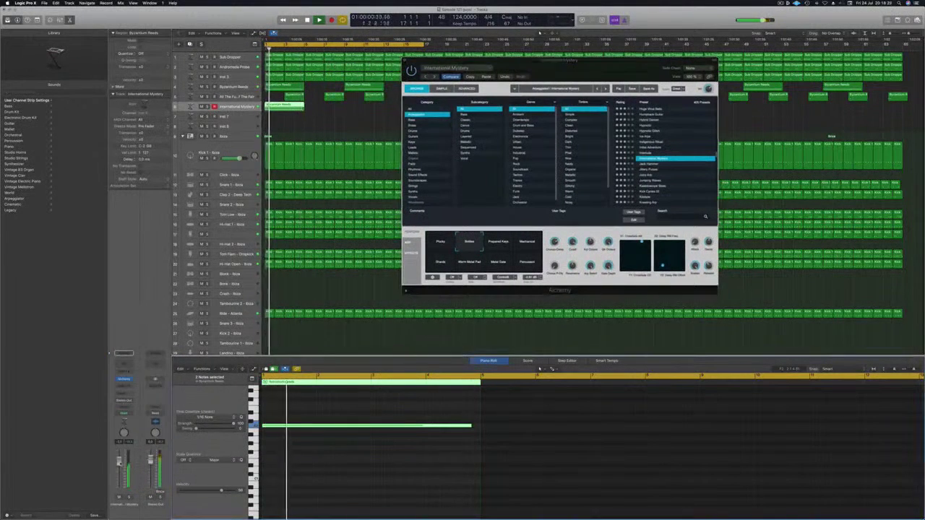
Step: Add a Channel EQ to the International Mystery track, enable its low cut, raise the cutoff frequency, and close the EQ
{"action": "left_click", "coordinate": [124, 363]}
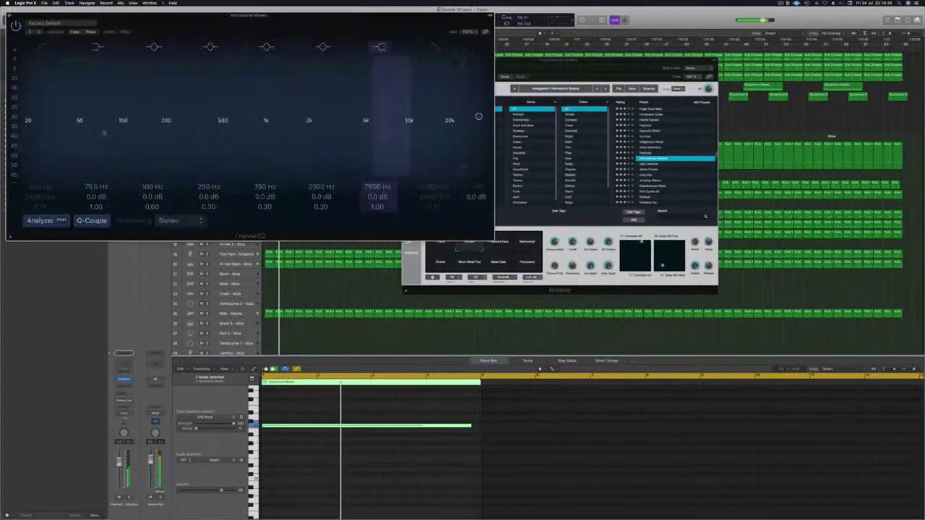
{"action": "key", "text": "space"}
{"action": "key", "text": "space"}
{"action": "left_click", "coordinate": [42, 47]}
{"action": "left_click_drag", "start_coordinate": [40, 122], "coordinate": [153, 131]}
{"action": "key", "text": "super+w"}
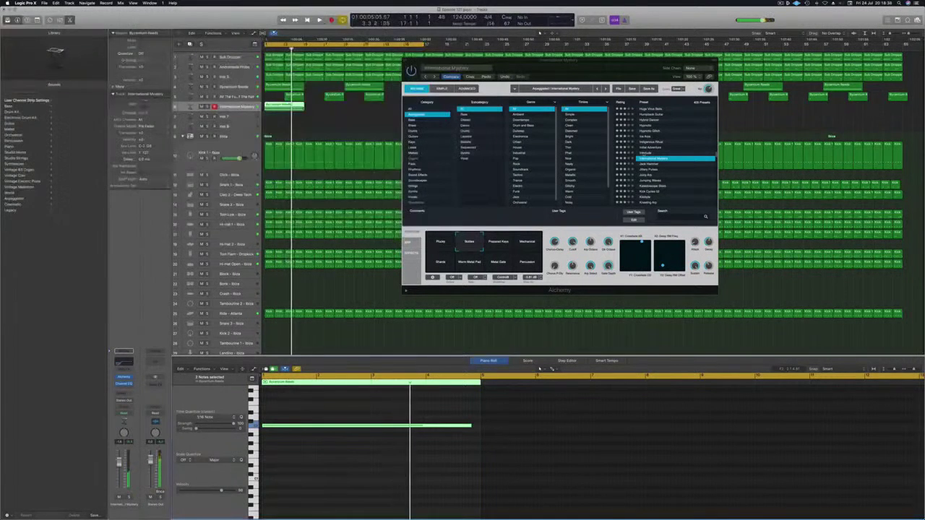
Step: Audition Alchemy's Prepared Keys, Mechanical and Shards snapshots during playback and return to Plucky
{"action": "left_click", "coordinate": [499, 242]}
{"action": "left_click", "coordinate": [530, 246]}
{"action": "left_click", "coordinate": [443, 263]}
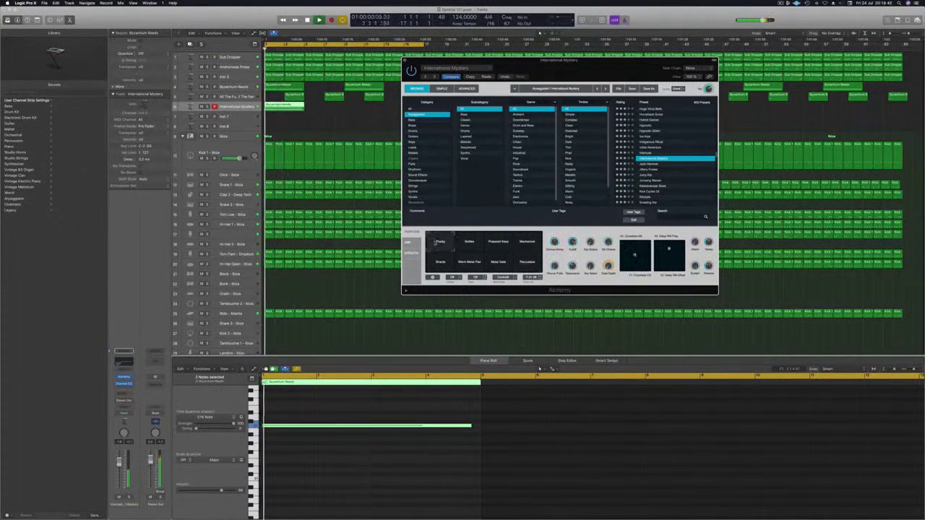
{"action": "left_click_drag", "start_coordinate": [573, 74], "coordinate": [569, 77]}
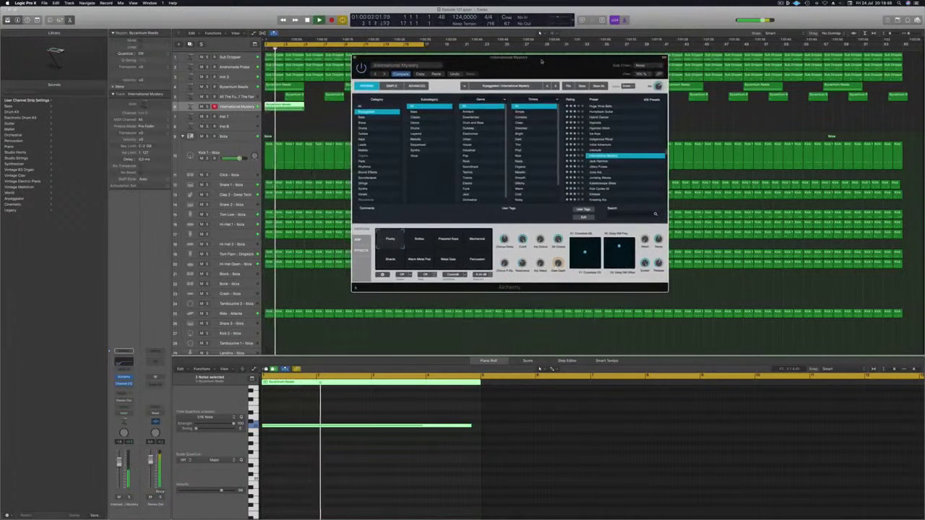
Step: Move the Alchemy window aside, restart playback from the beginning, and solo the International Mystery track
{"action": "left_click_drag", "start_coordinate": [541, 61], "coordinate": [689, 101]}
{"action": "key", "text": "Return"}
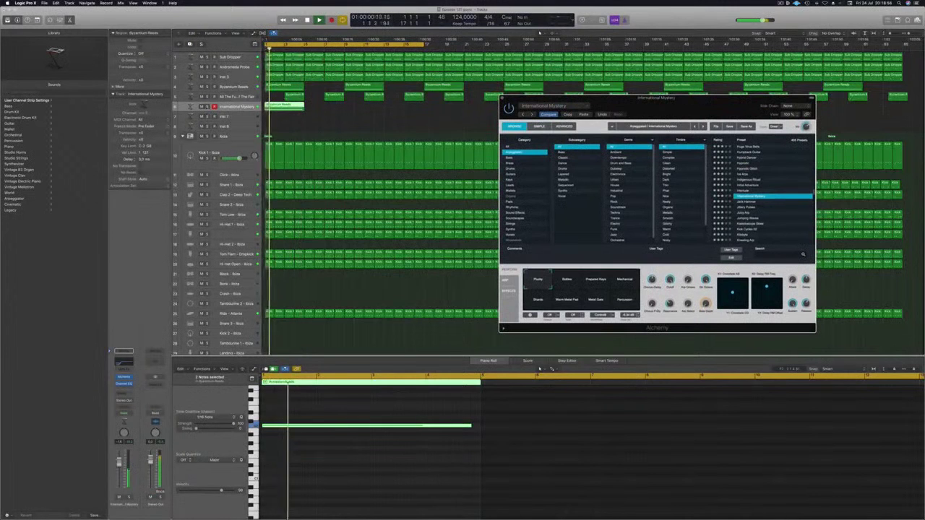
{"action": "left_click", "coordinate": [208, 107]}
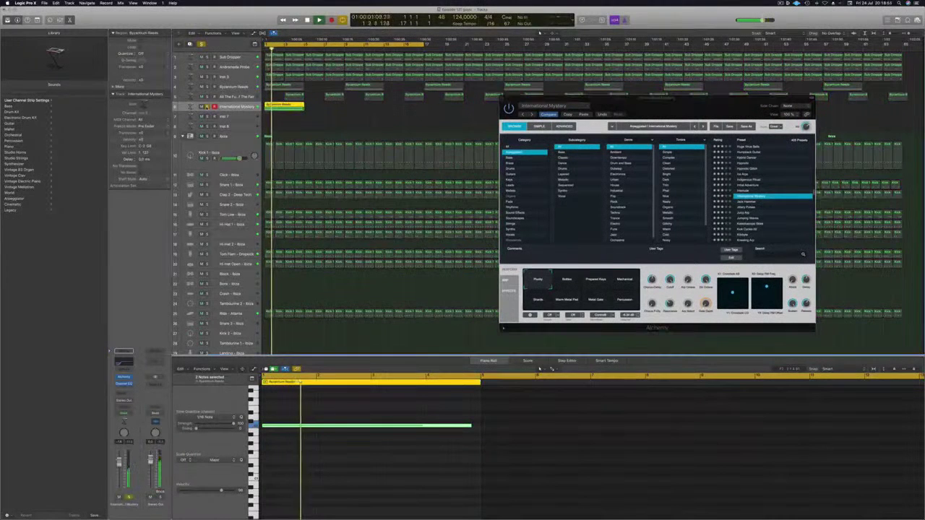
Step: Unsolo the International Mystery track, move the Alchemy window aside, and restart playback from the beginning
{"action": "left_click", "coordinate": [207, 107]}
{"action": "key", "text": "space"}
{"action": "left_click_drag", "start_coordinate": [692, 108], "coordinate": [837, 120]}
{"action": "key", "text": "space"}
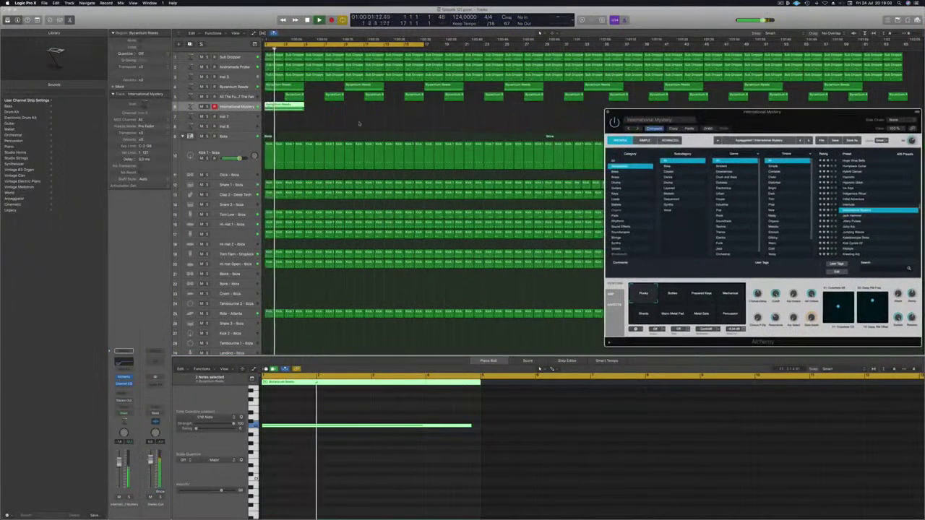
Step: Copy the International Mystery region along its track until four run back to back, and replay from the beginning
{"action": "left_click", "coordinate": [337, 120]}
{"action": "left_click_drag", "start_coordinate": [293, 107], "coordinate": [375, 114]}
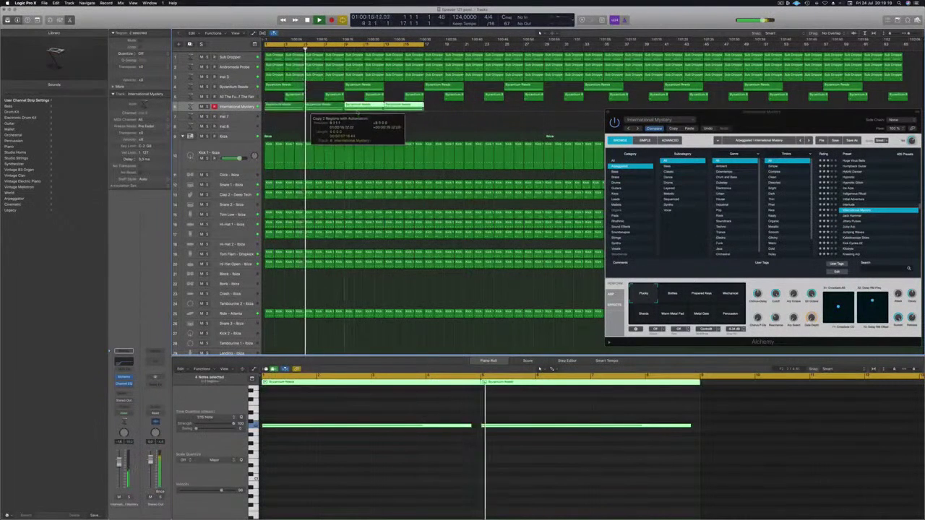
{"action": "left_click_drag", "start_coordinate": [765, 126], "coordinate": [544, 182]}
{"action": "key", "text": "space"}
{"action": "key", "text": "space"}
{"action": "left_click", "coordinate": [244, 107]}
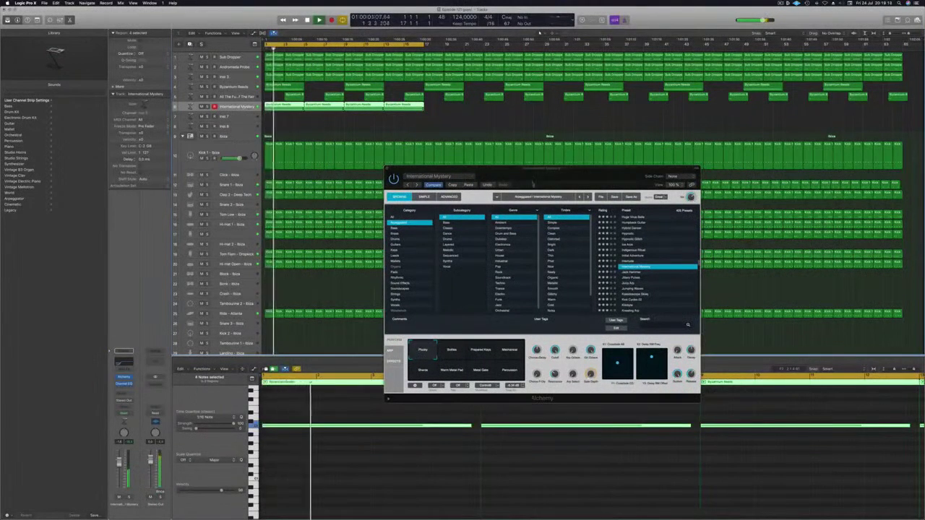
Step: Duplicate the International Mystery track with its settings, reselect the original track, and return playback to the beginning
{"action": "left_click", "coordinate": [189, 44]}
{"action": "left_click_drag", "start_coordinate": [448, 169], "coordinate": [636, 135]}
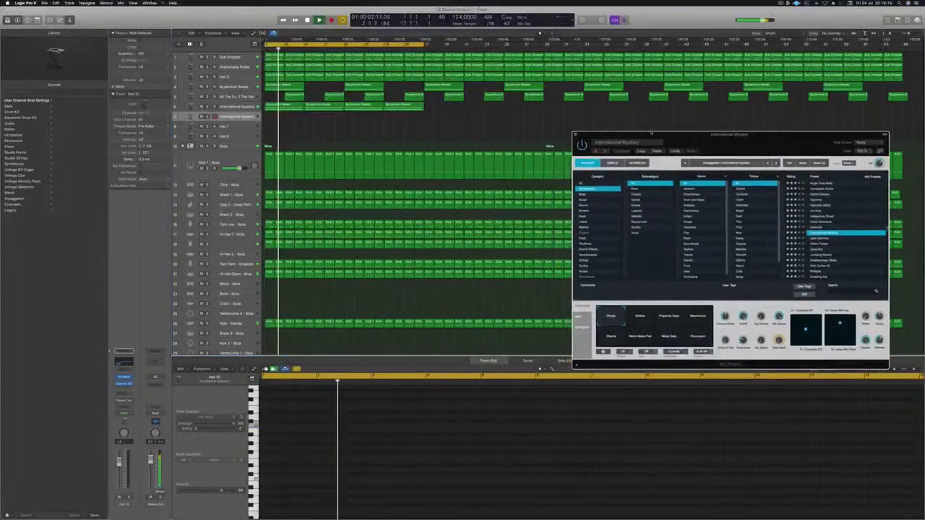
{"action": "left_click", "coordinate": [314, 137]}
{"action": "left_click", "coordinate": [242, 110]}
{"action": "key", "text": "Return"}
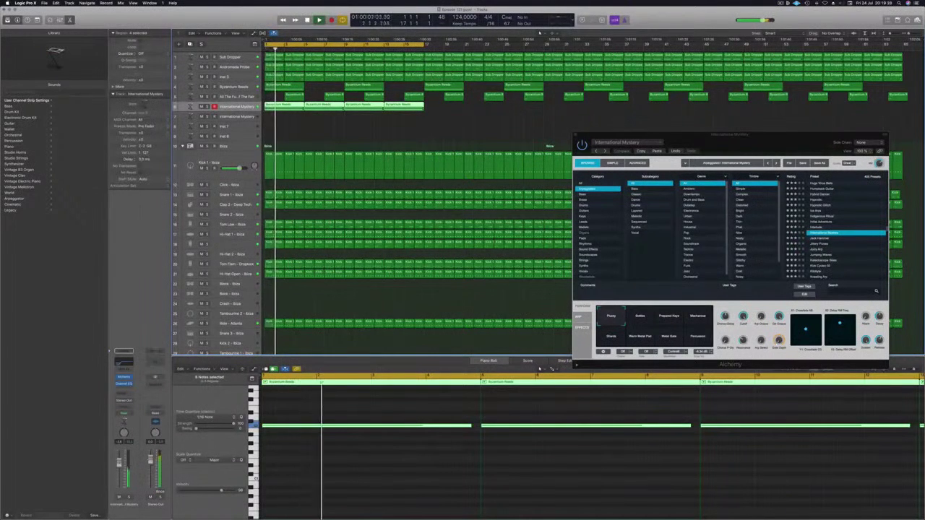
Step: Add a Compressor after the Channel EQ on the original International Mystery track and set its side chain to a bus
{"action": "left_click", "coordinate": [123, 383]}
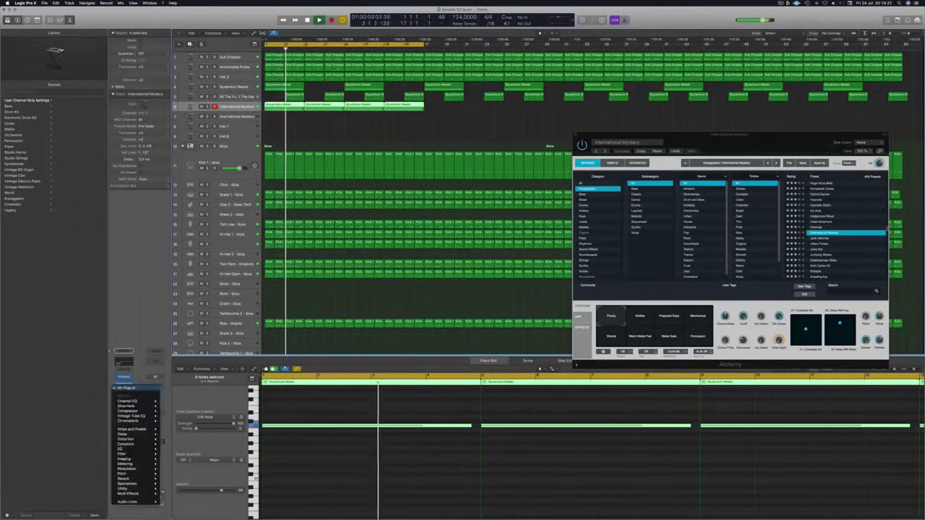
{"action": "mouse_move", "coordinate": [144, 410]}
{"action": "left_click", "coordinate": [173, 411]}
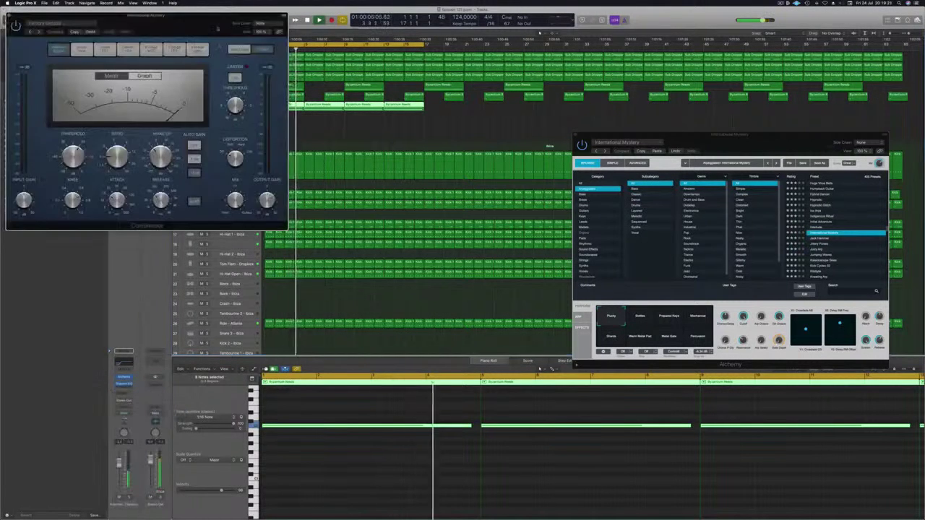
{"action": "left_click_drag", "start_coordinate": [144, 8], "coordinate": [307, 75]}
{"action": "left_click", "coordinate": [425, 83]}
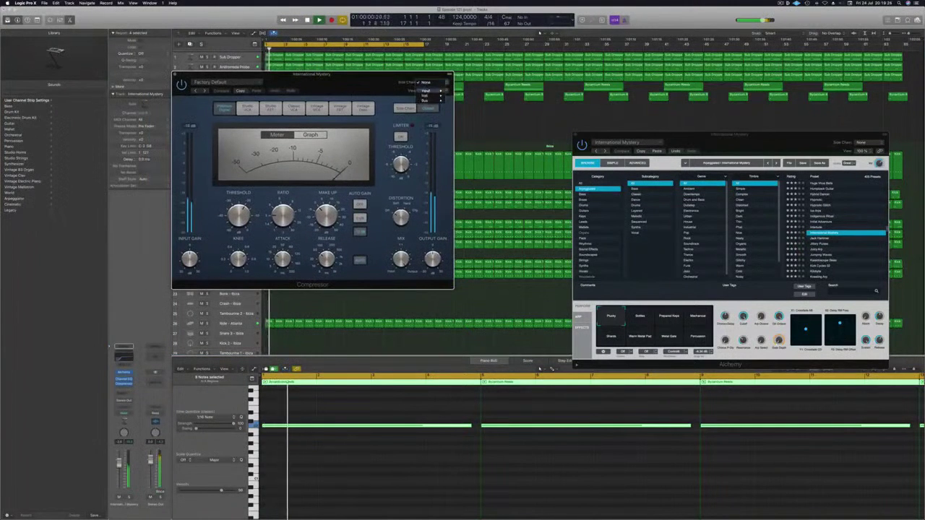
{"action": "mouse_move", "coordinate": [427, 100]}
{"action": "left_click", "coordinate": [505, 130]}
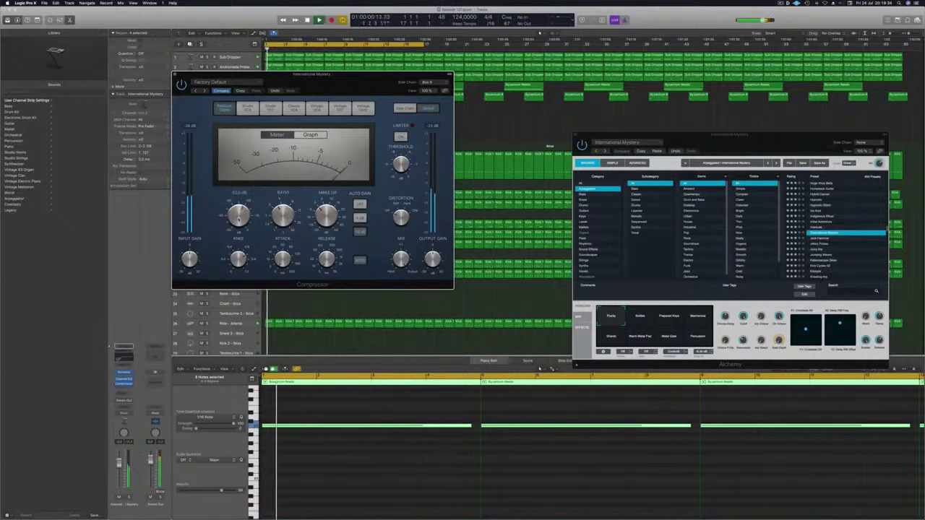
Step: Close the Compressor, briefly solo the International Mystery track to check it, and replay the full mix from the beginning
{"action": "left_click_drag", "start_coordinate": [260, 74], "coordinate": [648, 69]}
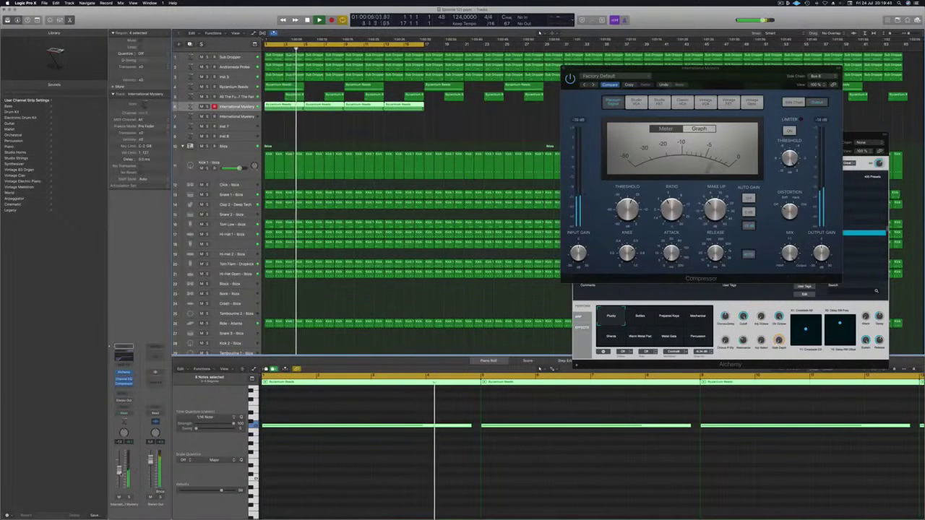
{"action": "left_click_drag", "start_coordinate": [701, 75], "coordinate": [464, 201]}
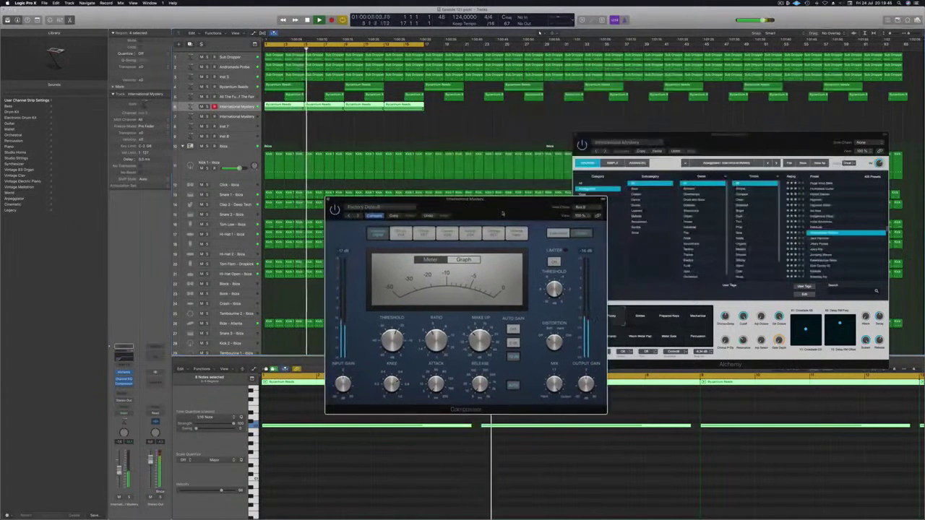
{"action": "left_click", "coordinate": [328, 200]}
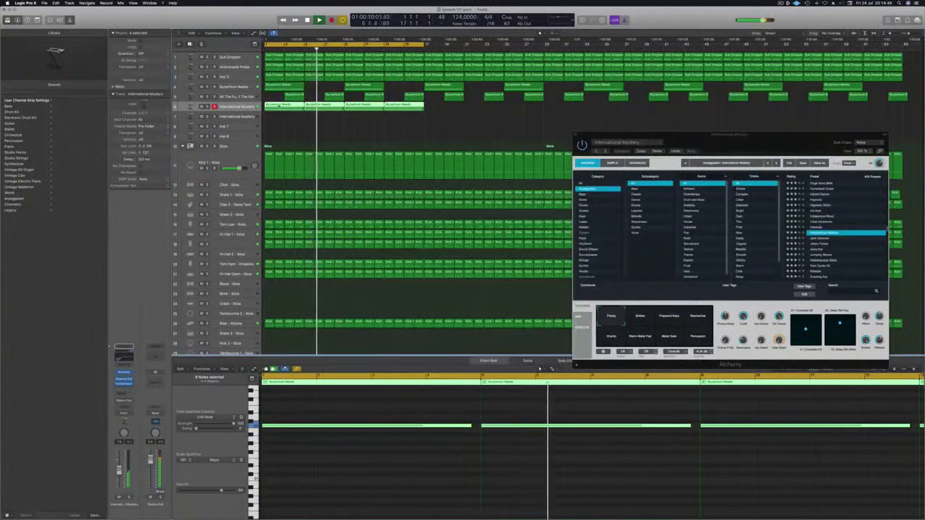
{"action": "key", "text": "ctrl+s"}
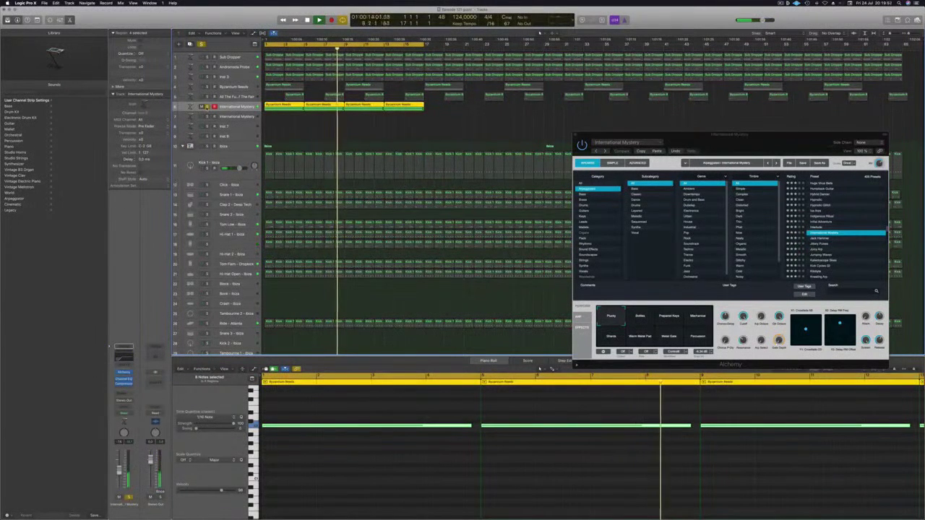
{"action": "key", "text": "ctrl+s"}
{"action": "key", "text": "Return"}
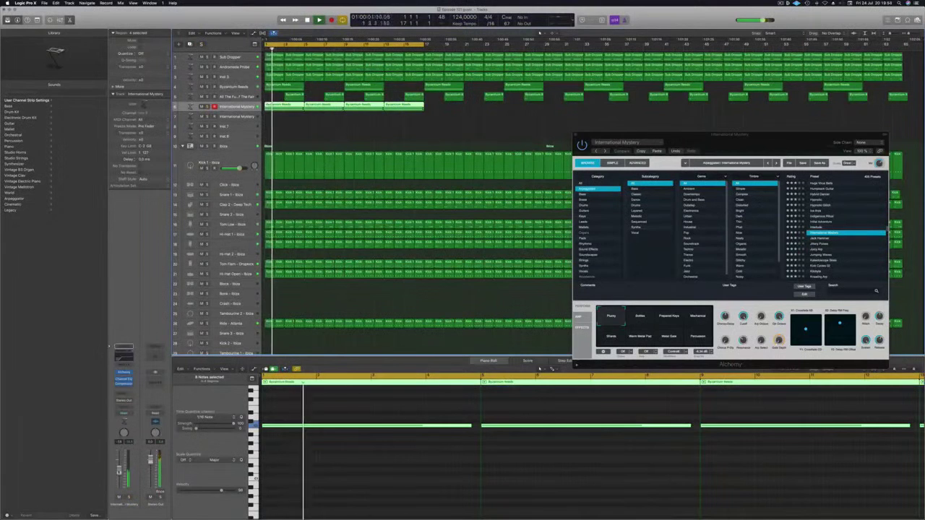
Step: Copy the four International Mystery regions onto the duplicate track directly below and select that track
{"action": "key", "text": "space"}
{"action": "left_click_drag", "start_coordinate": [287, 107], "coordinate": [286, 121]}
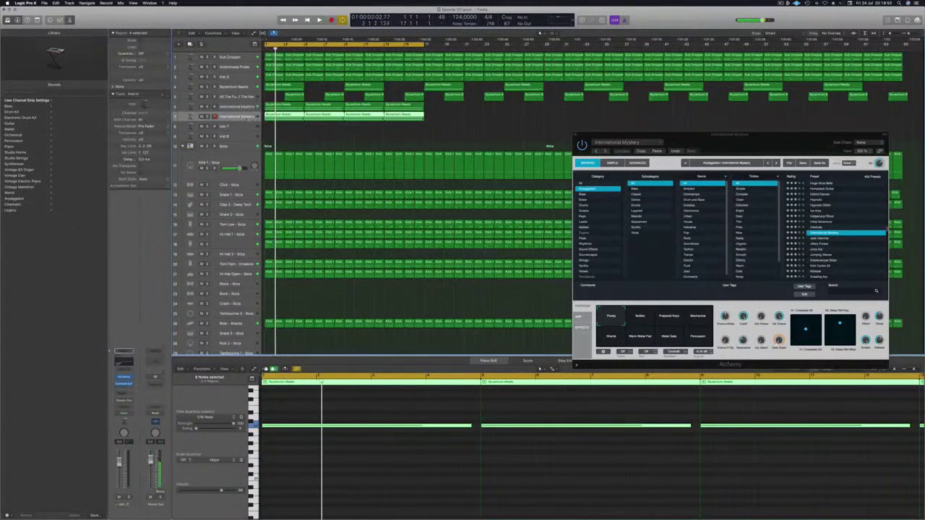
{"action": "left_click", "coordinate": [202, 107]}
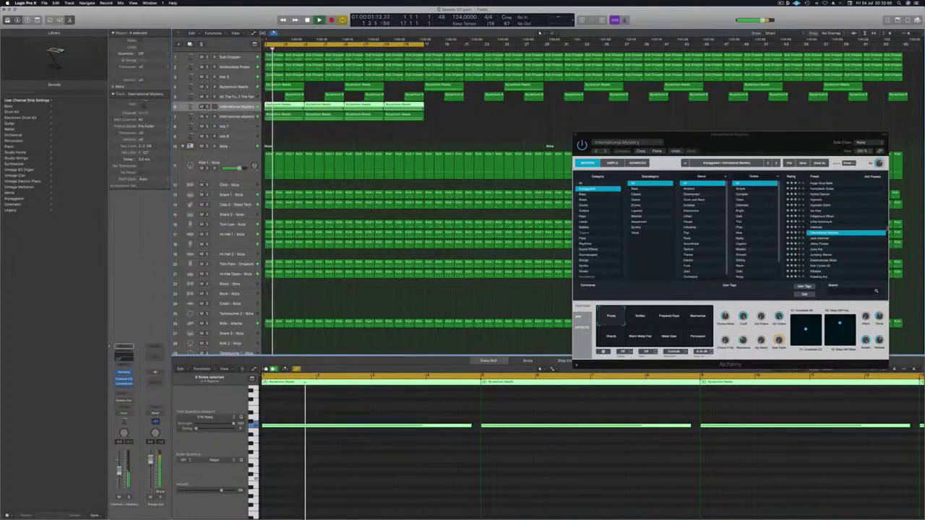
{"action": "left_click", "coordinate": [249, 117]}
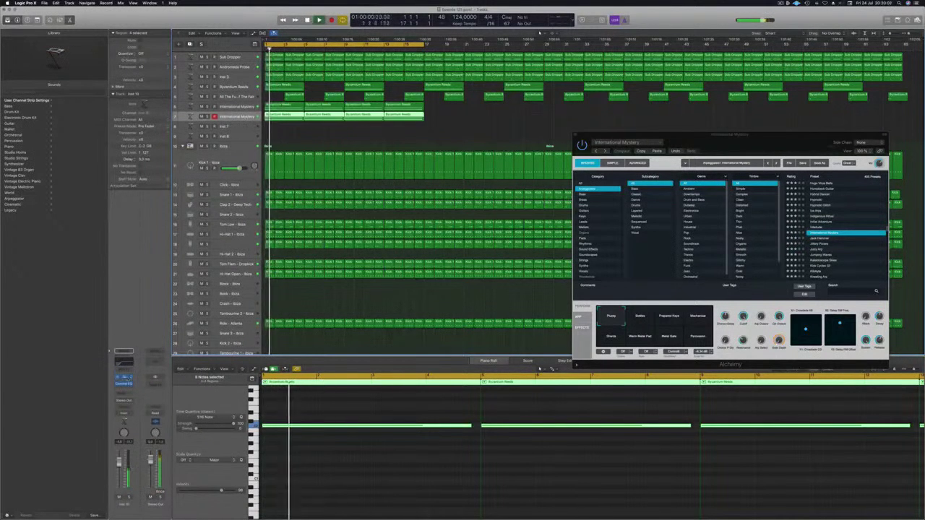
Step: Open Alchemy on the duplicate track and load the Ice Arps preset
{"action": "left_click", "coordinate": [124, 377]}
{"action": "left_click_drag", "start_coordinate": [200, 19], "coordinate": [643, 123]}
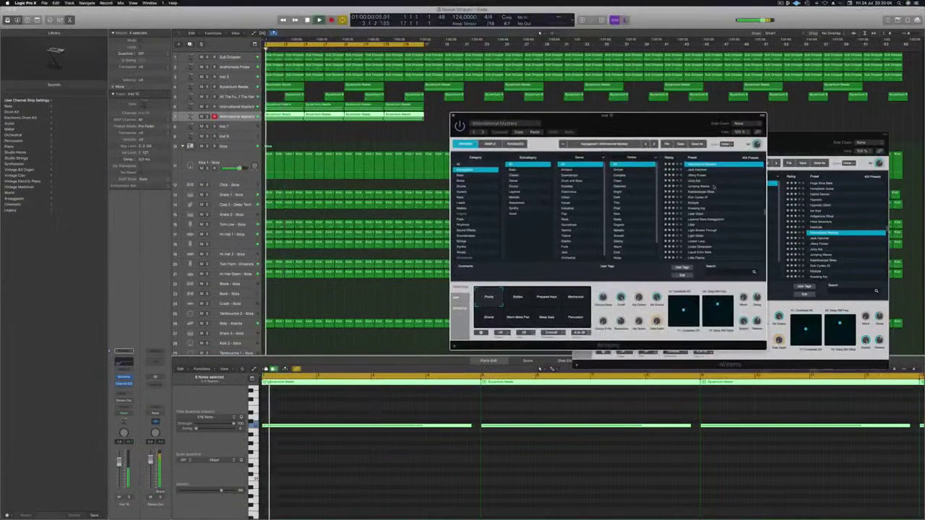
{"action": "scroll", "coordinate": [713, 187], "scroll_direction": "up", "scroll_amount": 3}
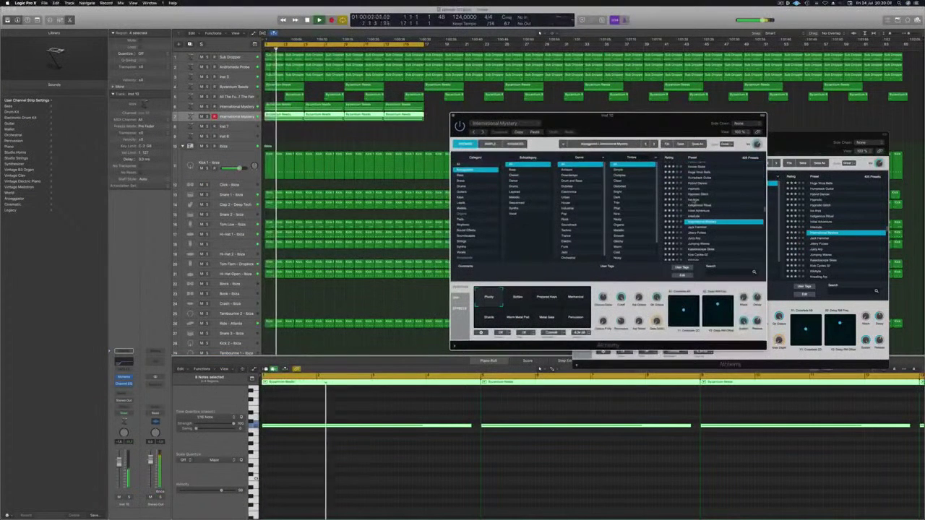
{"action": "left_click", "coordinate": [723, 201]}
{"action": "left_click_drag", "start_coordinate": [640, 126], "coordinate": [666, 107]}
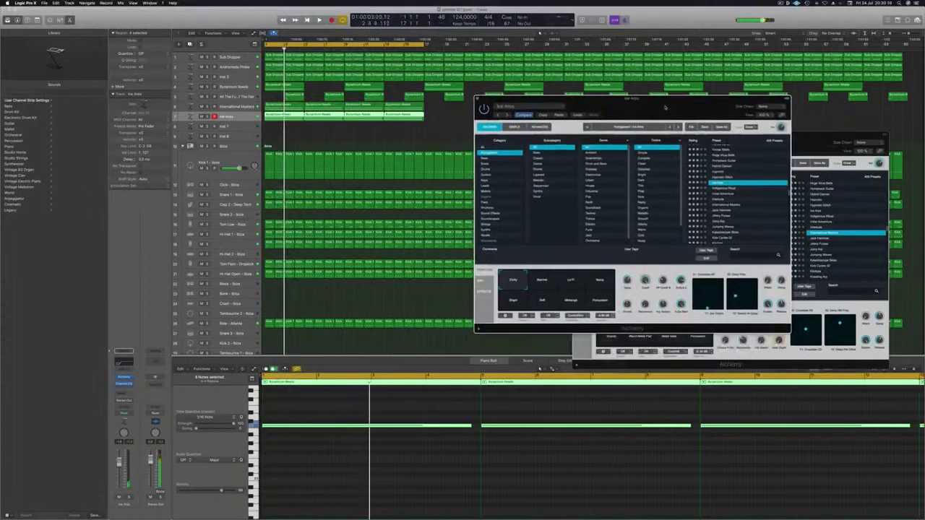
Step: Solo the Ice Arps track briefly, unsolo it, and replay the full mix from the beginning
{"action": "left_click", "coordinate": [207, 116]}
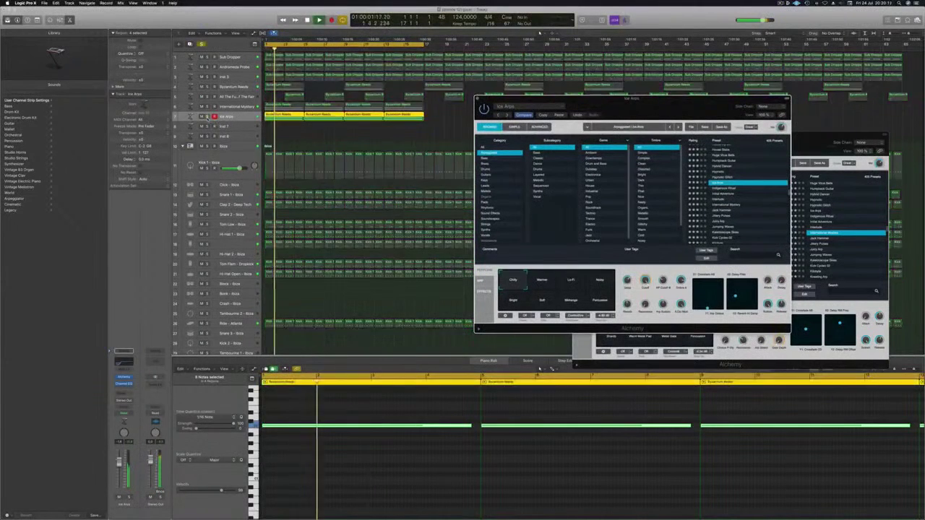
{"action": "left_click", "coordinate": [207, 117]}
{"action": "key", "text": "Return"}
{"action": "left_click_drag", "start_coordinate": [631, 99], "coordinate": [608, 99]}
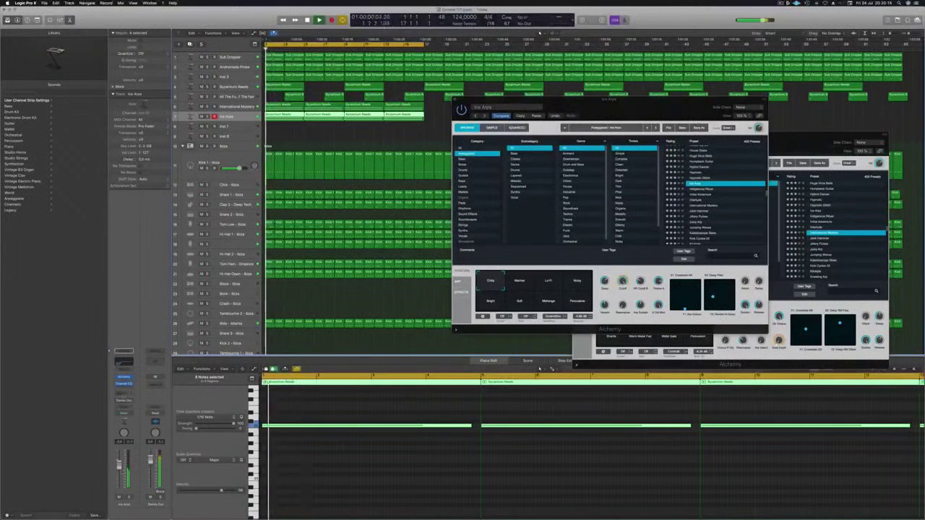
Step: Add a bus send to an aux on the Ice Arps track
{"action": "left_click", "coordinate": [123, 393]}
{"action": "mouse_move", "coordinate": [123, 403]}
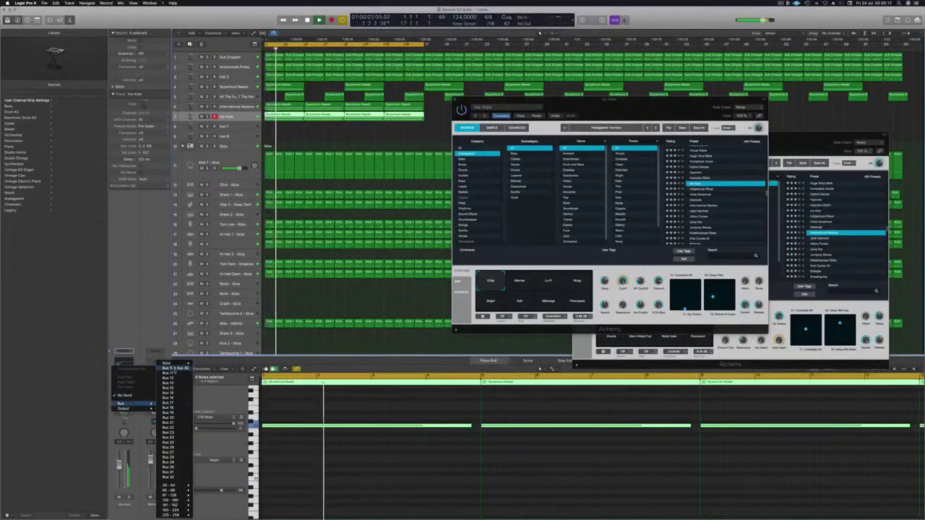
{"action": "left_click", "coordinate": [177, 368]}
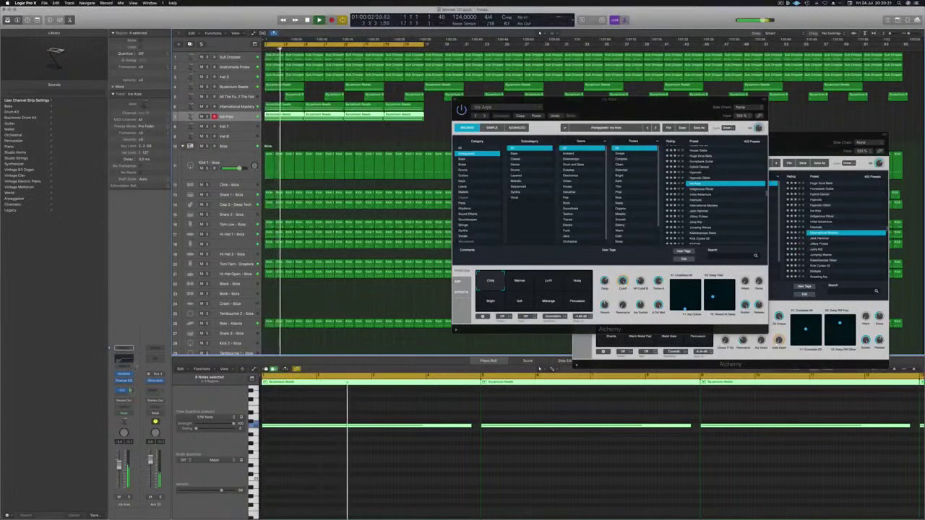
Step: Try Alchemy's Interlude preset, switch to Huge Virus Bells, and move the Alchemy window off the regions
{"action": "left_click_drag", "start_coordinate": [669, 108], "coordinate": [630, 90]}
{"action": "left_click", "coordinate": [676, 182]}
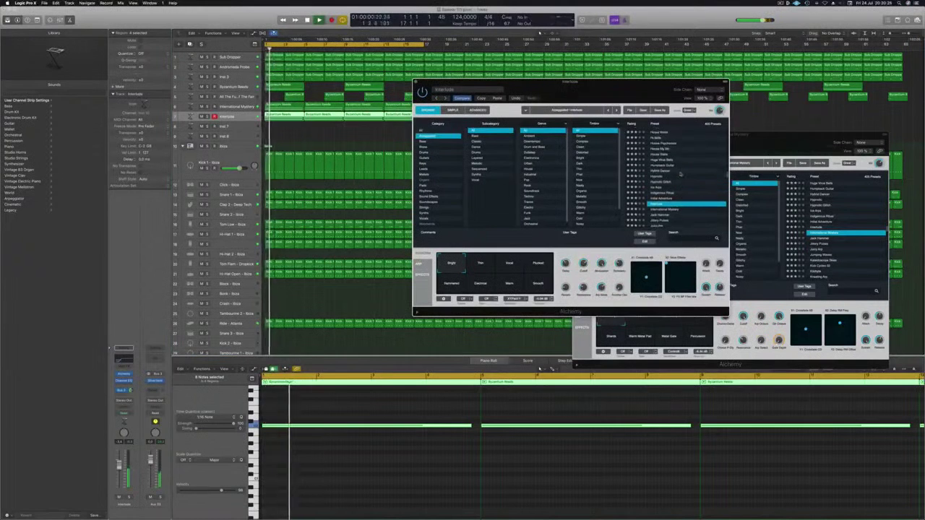
{"action": "left_click", "coordinate": [662, 159]}
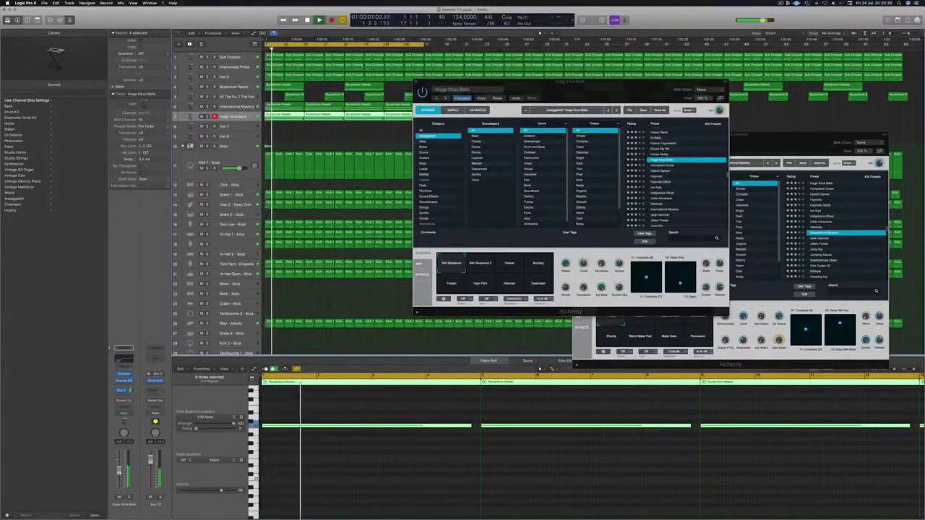
{"action": "left_click_drag", "start_coordinate": [534, 82], "coordinate": [536, 135]}
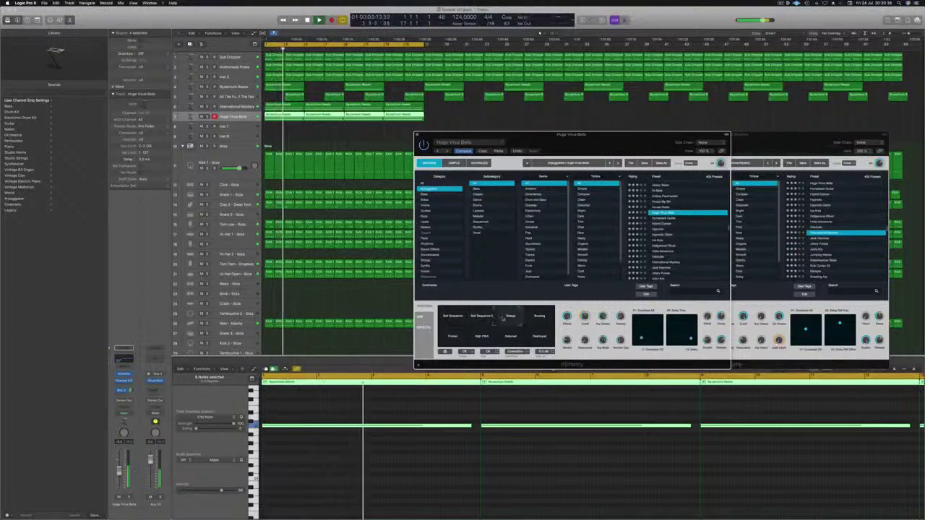
Step: Audition Huge Virus Bells performance snapshots during playback, including Buzzing, Bell Sequence 2, High Pitch and Destroyed
{"action": "left_click", "coordinate": [544, 318]}
{"action": "key", "text": "space"}
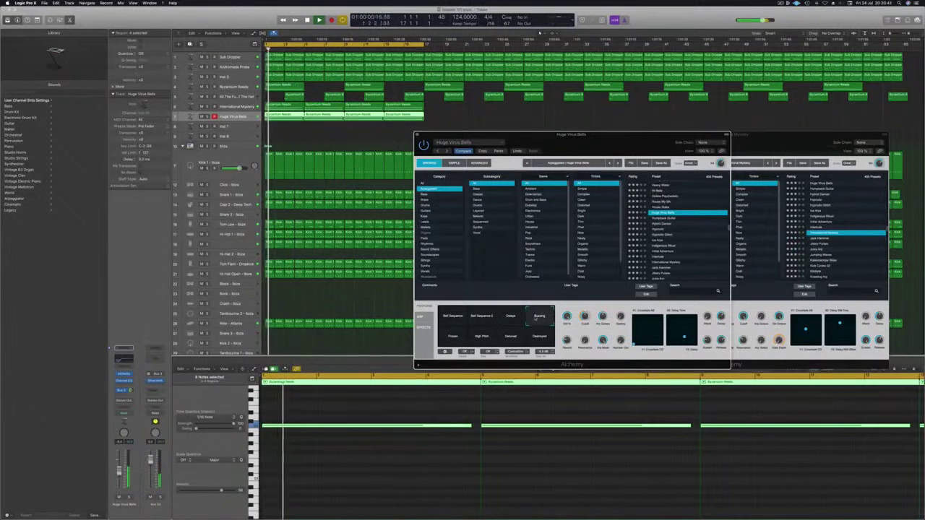
{"action": "left_click", "coordinate": [454, 336]}
{"action": "key", "text": "space"}
{"action": "key", "text": "space"}
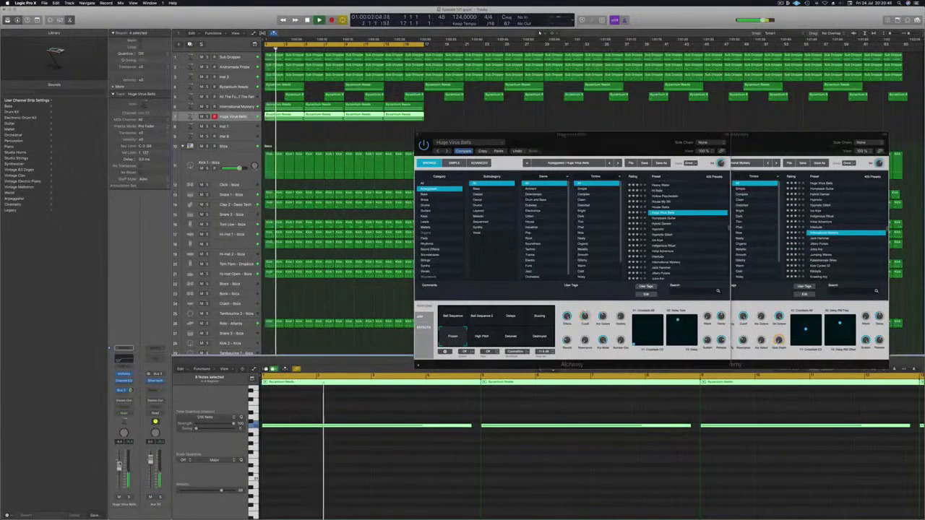
{"action": "left_click", "coordinate": [479, 318]}
{"action": "key", "text": "space"}
{"action": "key", "text": "space"}
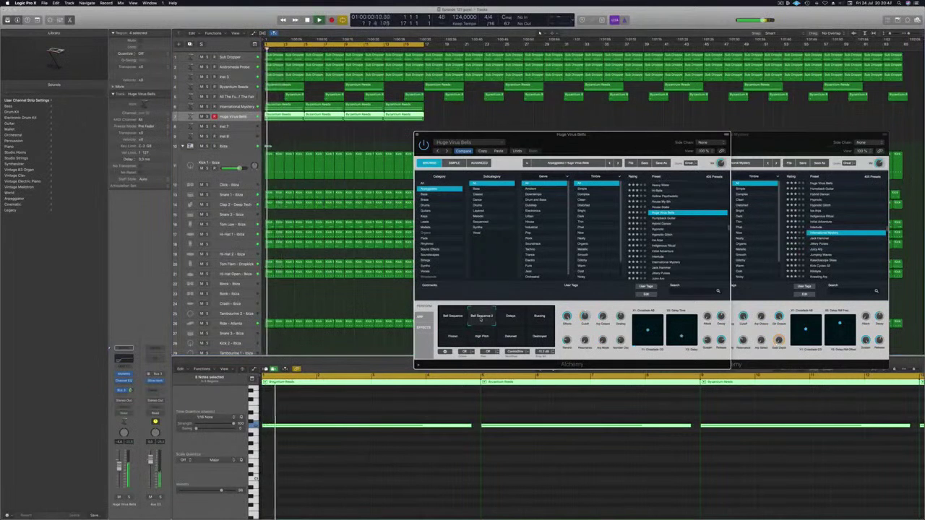
{"action": "left_click", "coordinate": [481, 337]}
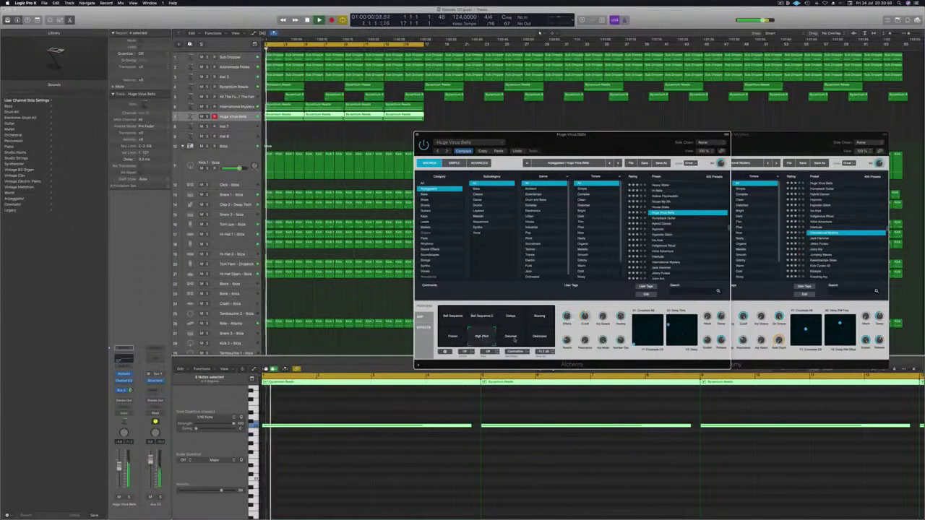
{"action": "left_click", "coordinate": [539, 337]}
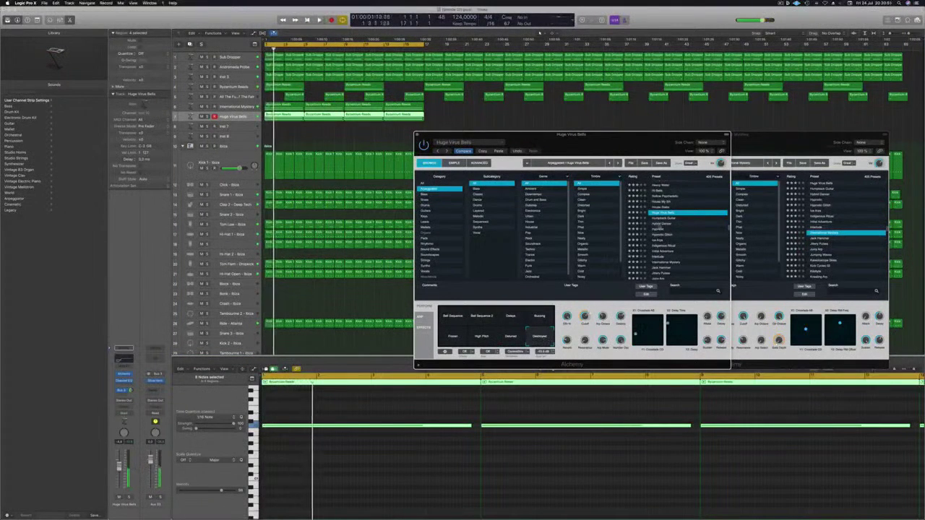
Step: Load the Hybrid Dancer preset in Alchemy and start playback to hear it
{"action": "left_click", "coordinate": [660, 224]}
{"action": "key", "text": "space"}
{"action": "left_click", "coordinate": [119, 470]}
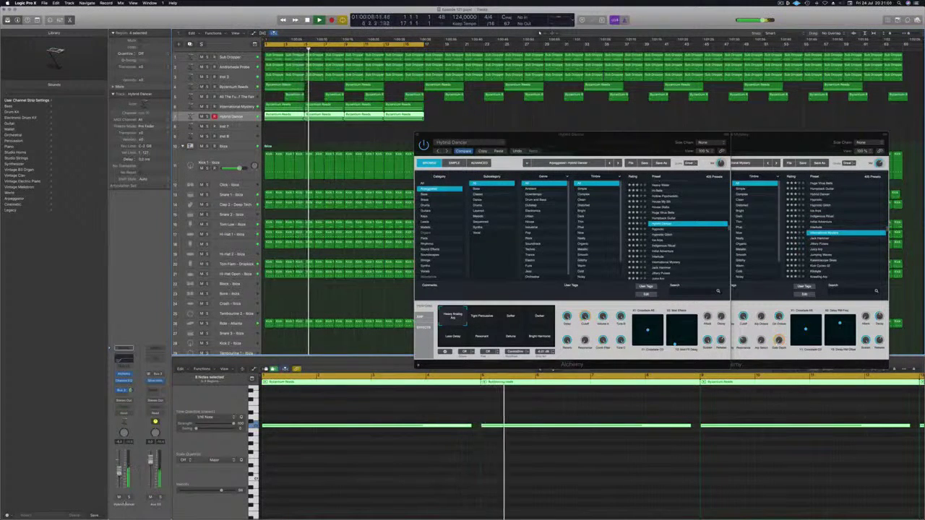
Step: Replay from the beginning, lower the Hybrid Dancer track's volume slightly, and show the mixer
{"action": "key", "text": "Return"}
{"action": "left_click_drag", "start_coordinate": [119, 471], "coordinate": [119, 474]}
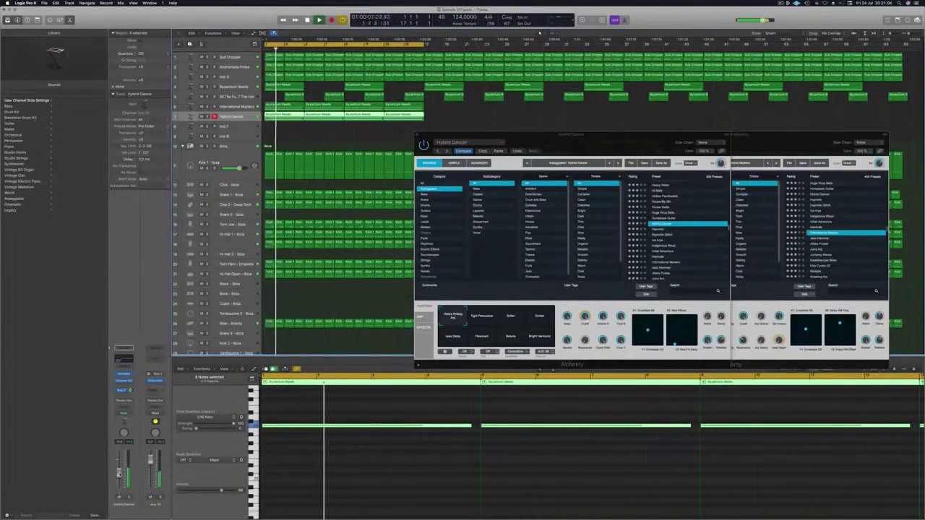
{"action": "key", "text": "x"}
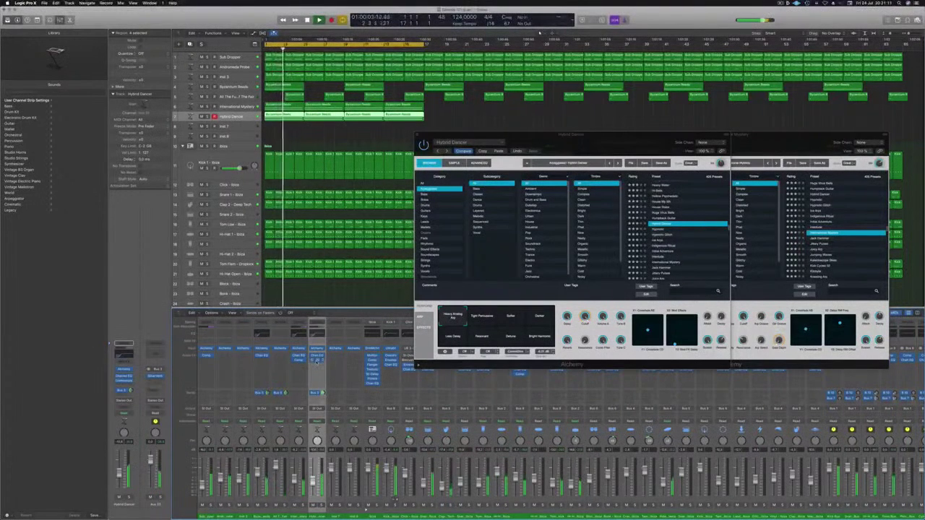
Step: Audition Hybrid Dancer's Tight Percussive, Softer and Darker snapshots during playback, keeping the Alchemy window clear of the regions
{"action": "mouse_move", "coordinate": [639, 134]}
{"action": "left_mouse_down"}
{"action": "mouse_move", "coordinate": [621, 156]}
{"action": "mouse_move", "coordinate": [630, 149]}
{"action": "left_mouse_up"}
{"action": "left_click", "coordinate": [476, 334]}
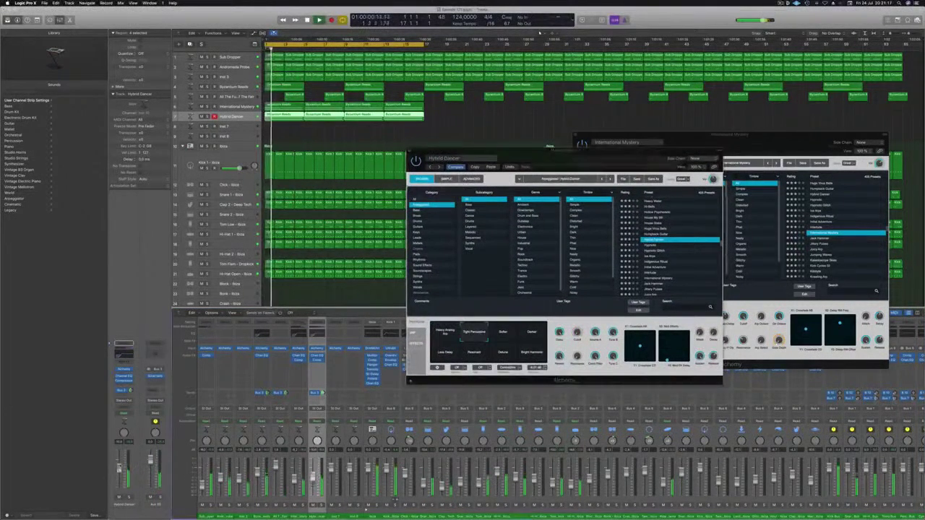
{"action": "left_click", "coordinate": [504, 334]}
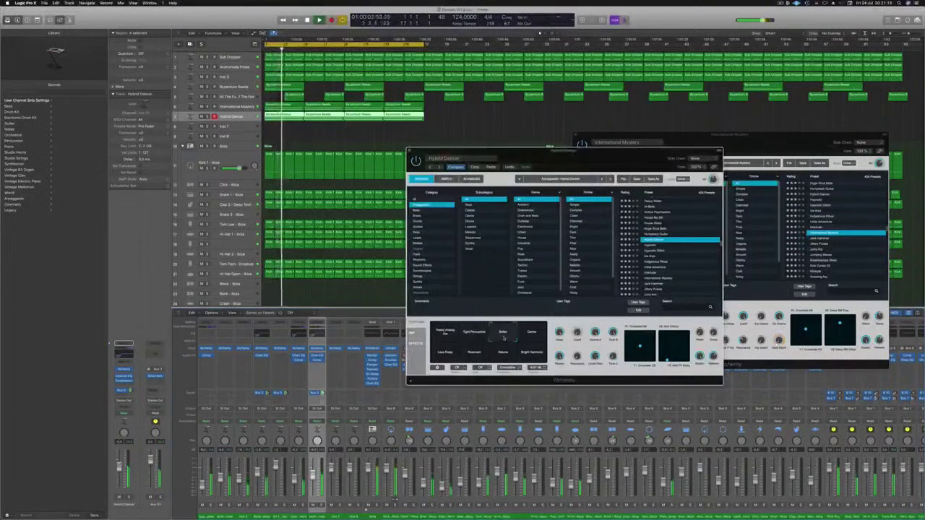
{"action": "left_click", "coordinate": [533, 333]}
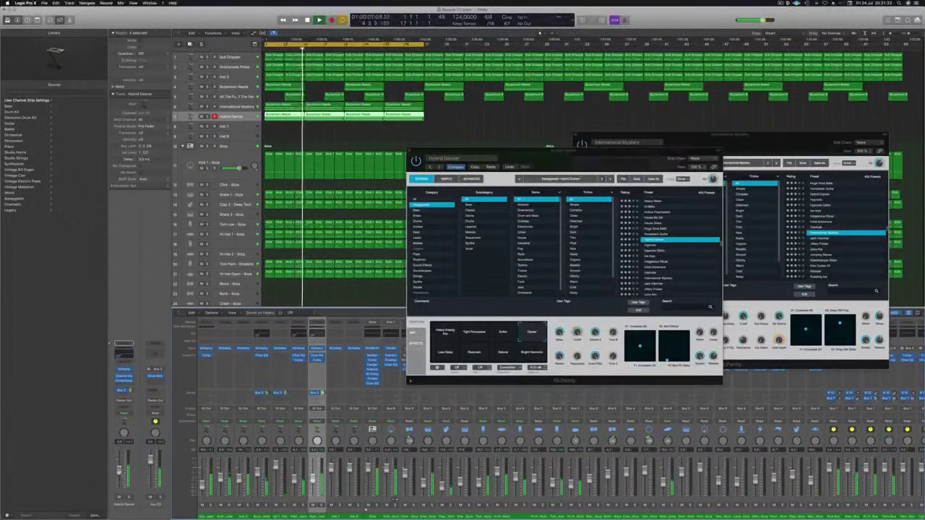
{"action": "left_click_drag", "start_coordinate": [581, 163], "coordinate": [598, 205]}
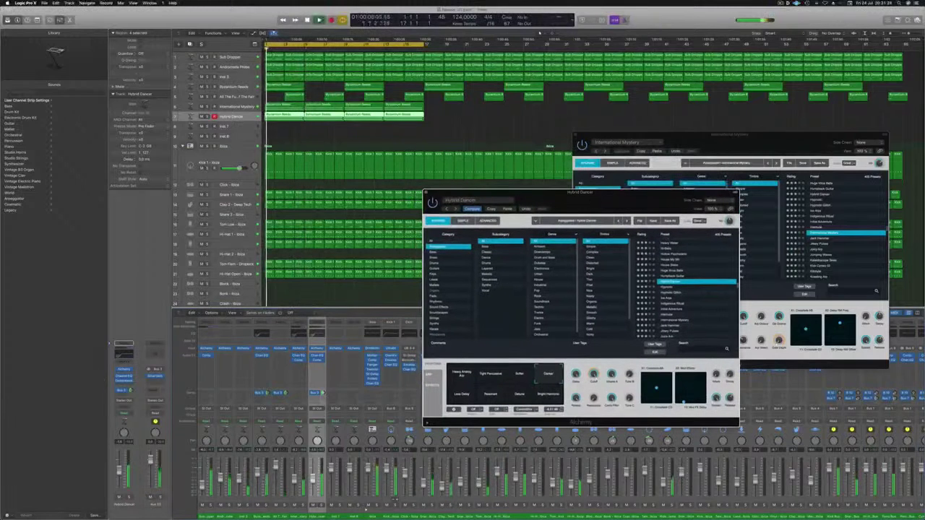
Step: Raise the low cut in Hybrid Dancer's Channel EQ to 285 Hz and check the track briefly in solo
{"action": "left_click", "coordinate": [121, 355]}
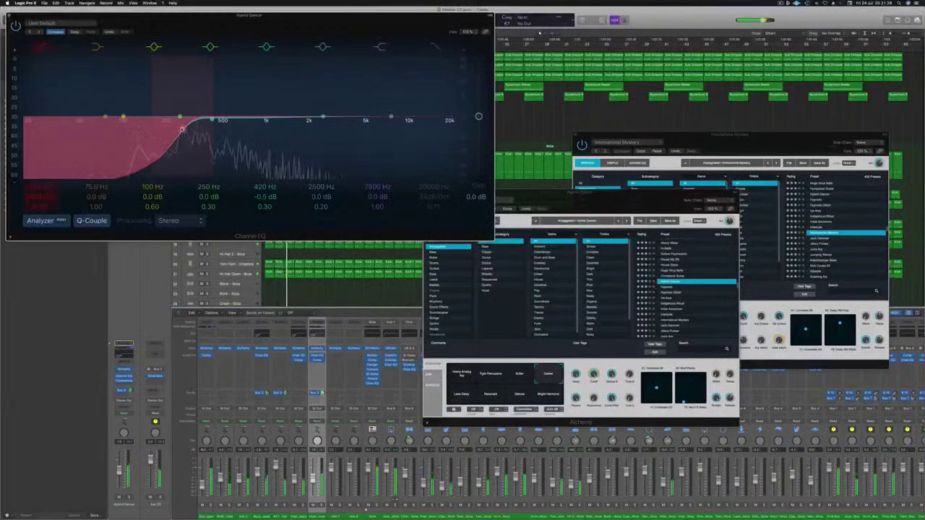
{"action": "left_click_drag", "start_coordinate": [167, 130], "coordinate": [216, 131]}
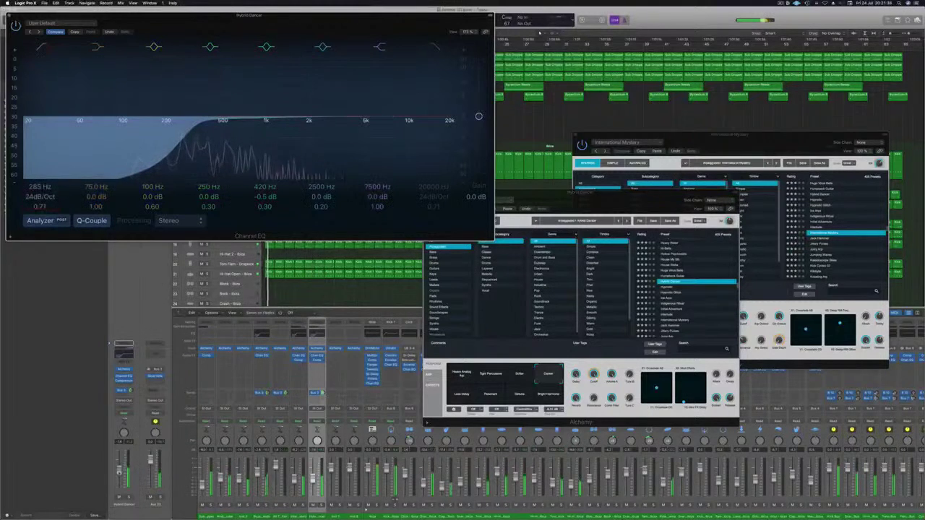
{"action": "left_click", "coordinate": [130, 497]}
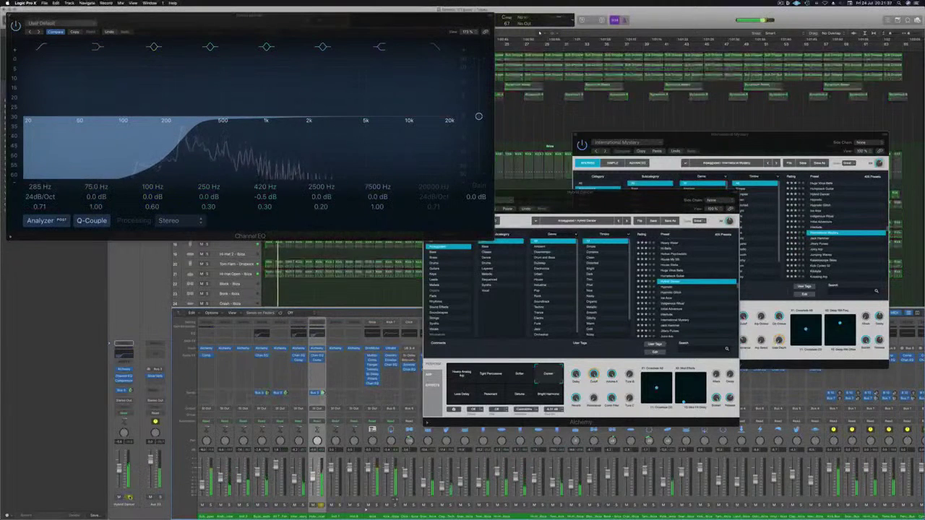
{"action": "left_click", "coordinate": [130, 497]}
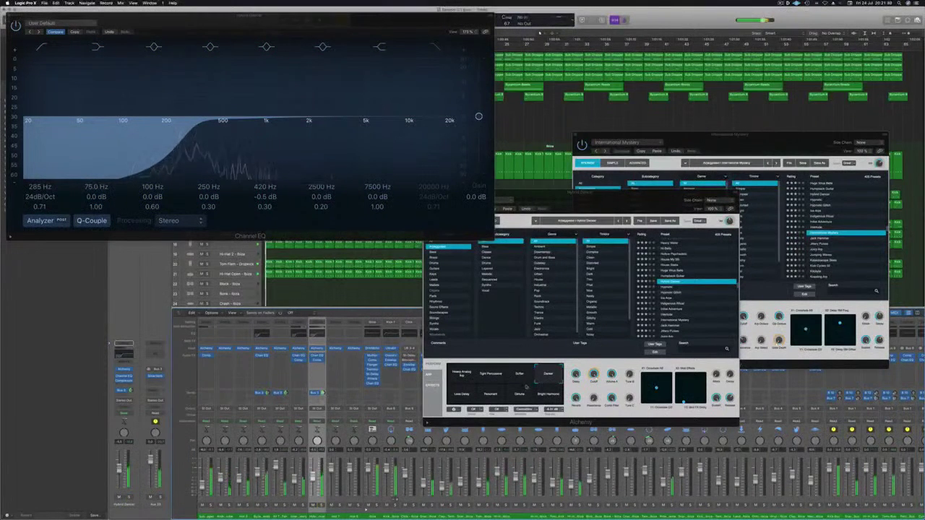
Step: Audition the Resonant, Detune, Bright Harmonic and Heavy Analog Arp snapshots of Hybrid Dancer and reposition the Alchemy window
{"action": "left_click", "coordinate": [468, 399]}
{"action": "left_click", "coordinate": [490, 396]}
{"action": "left_click", "coordinate": [517, 396]}
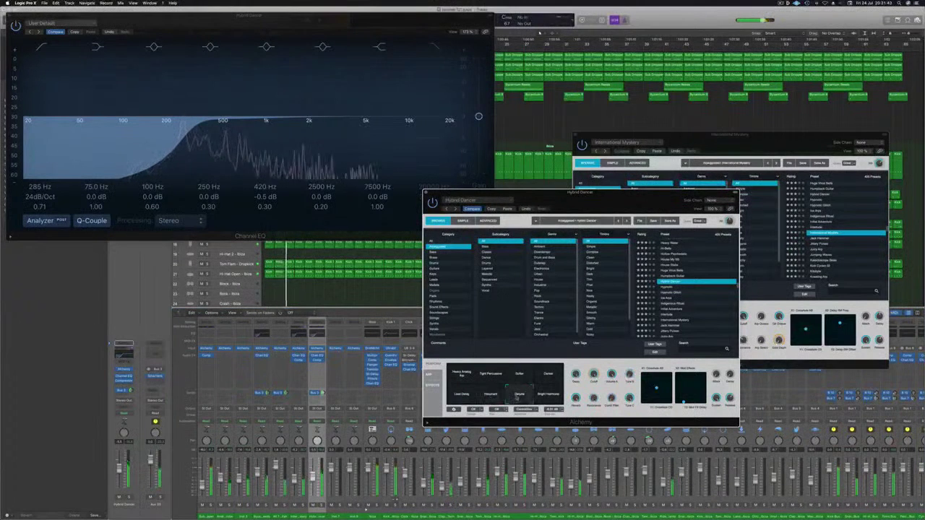
{"action": "left_click", "coordinate": [553, 397]}
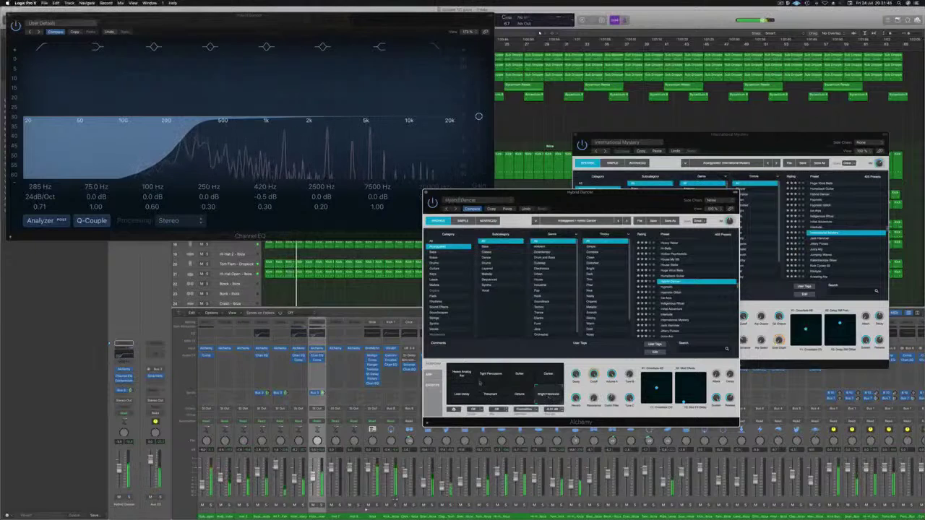
{"action": "left_click_drag", "start_coordinate": [585, 194], "coordinate": [545, 147]}
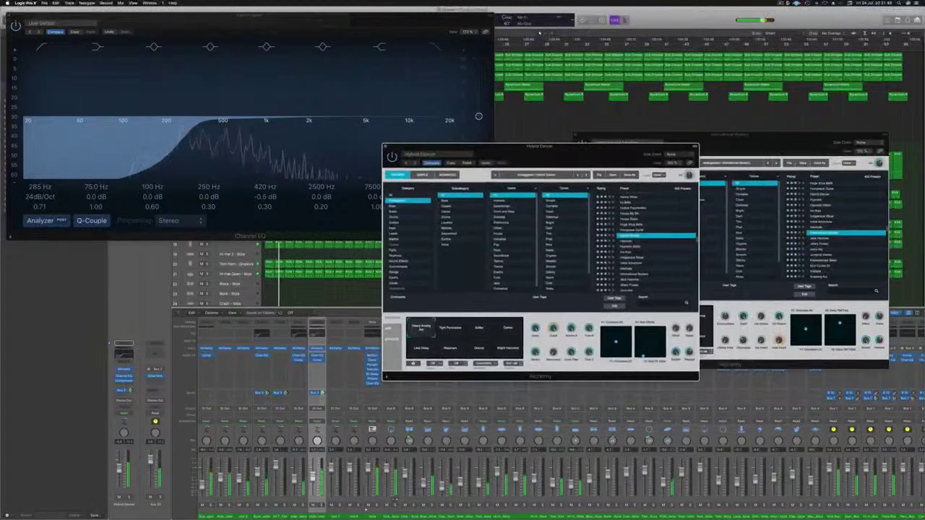
Step: Check the Heavy Analog Arp snapshot in solo, and compare it with Darker and Resonant in the full mix
{"action": "left_click", "coordinate": [128, 498]}
{"action": "left_click", "coordinate": [128, 498]}
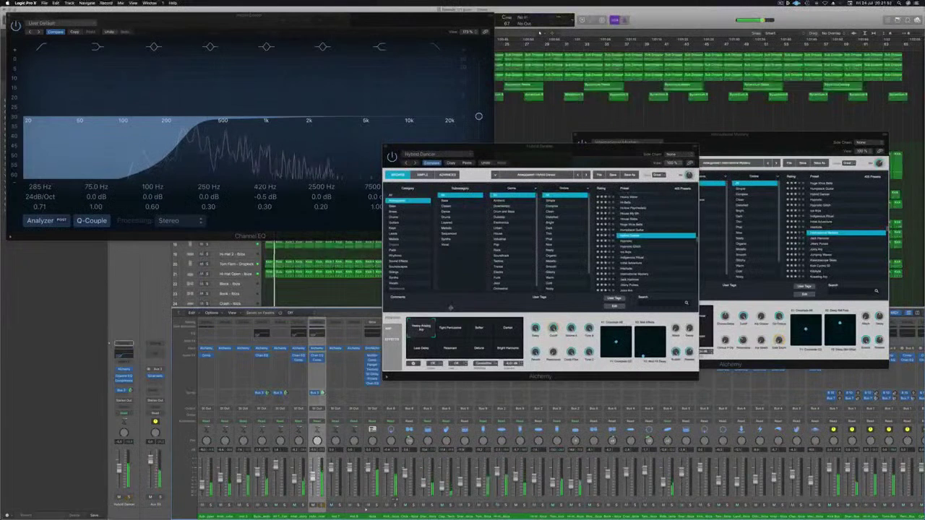
{"action": "left_click", "coordinate": [470, 330]}
{"action": "left_click", "coordinate": [513, 329]}
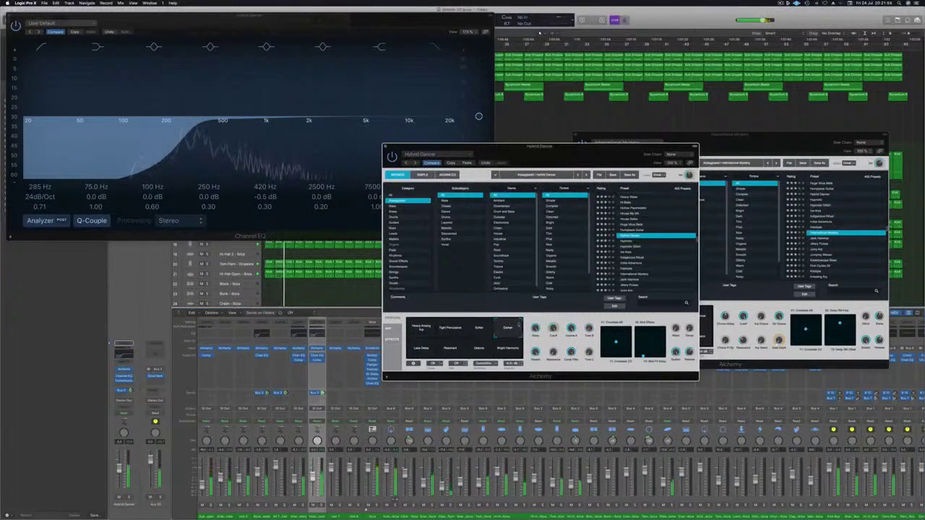
{"action": "left_click", "coordinate": [423, 350]}
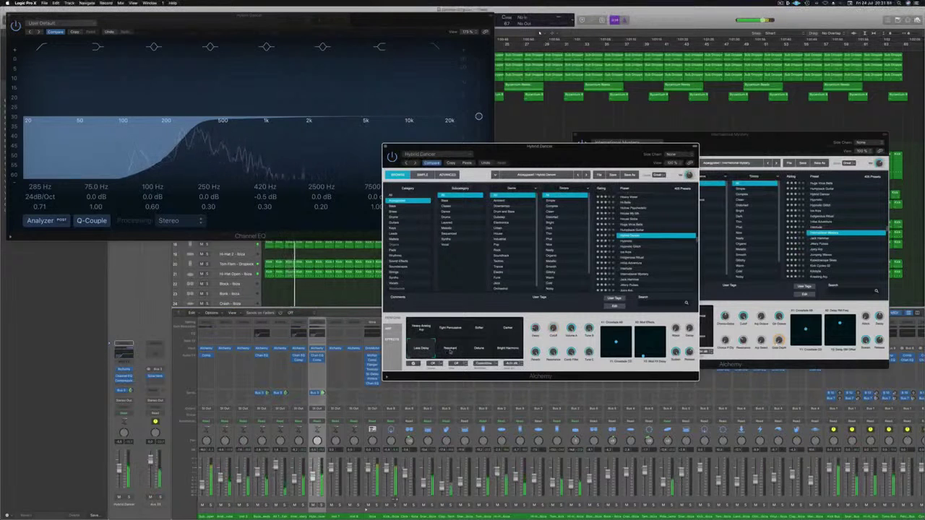
{"action": "left_click", "coordinate": [450, 350]}
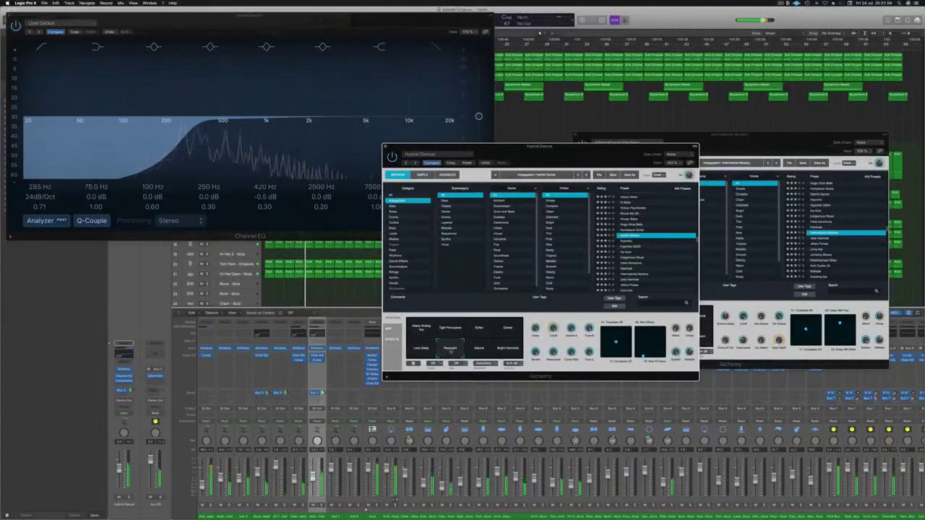
Step: Listen to the Resonant snapshot in solo, compare it with Bright Harmonic and Detune, and return to Resonant
{"action": "left_click", "coordinate": [130, 498]}
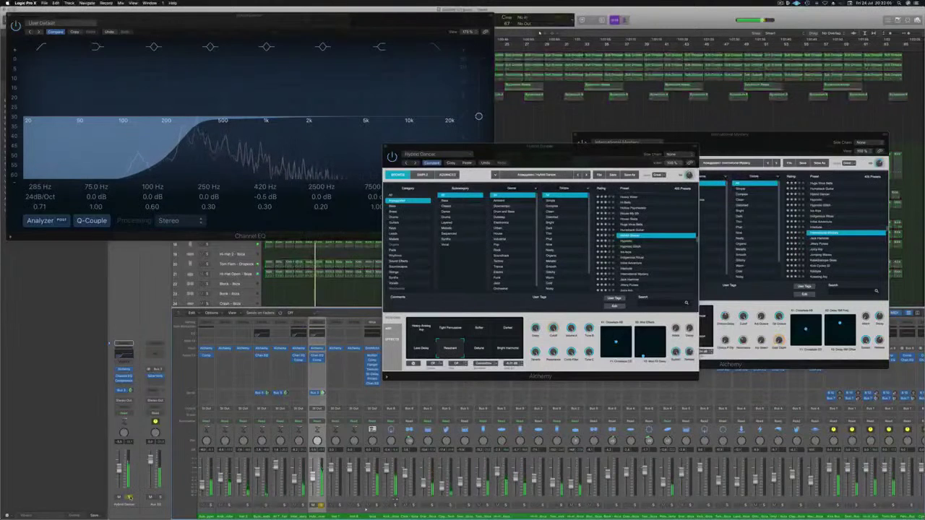
{"action": "left_click", "coordinate": [130, 498]}
{"action": "left_click", "coordinate": [500, 352]}
{"action": "left_click", "coordinate": [476, 349]}
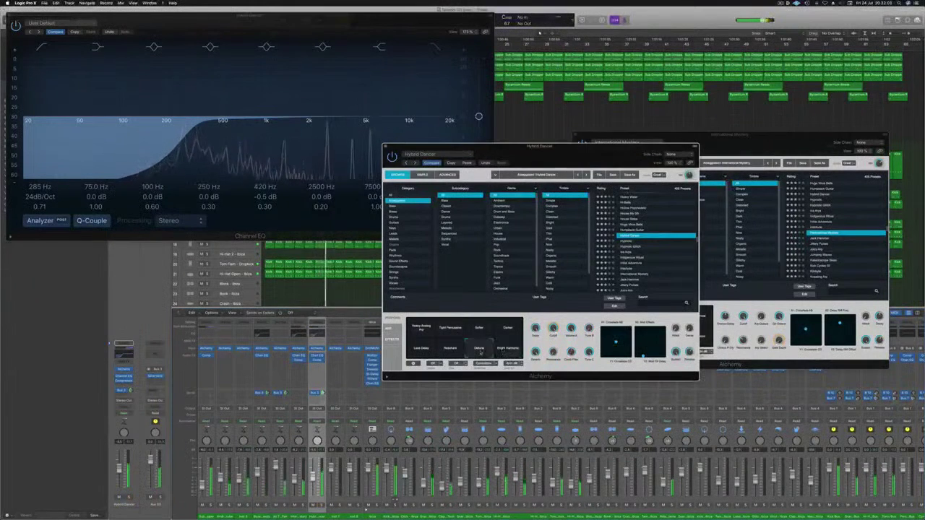
{"action": "left_click", "coordinate": [449, 350]}
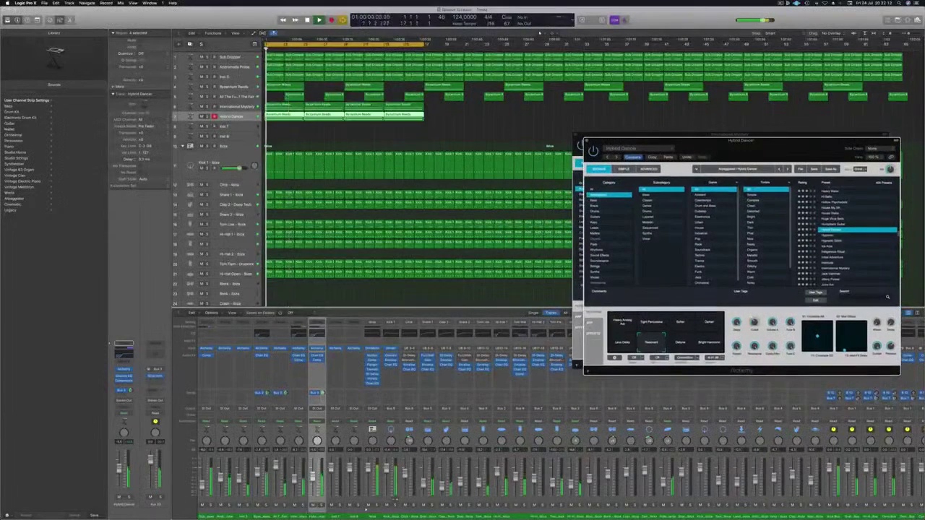
Step: Mute the International Mystery track and switch Hybrid Dancer to its Darker snapshot
{"action": "key", "text": "Up"}
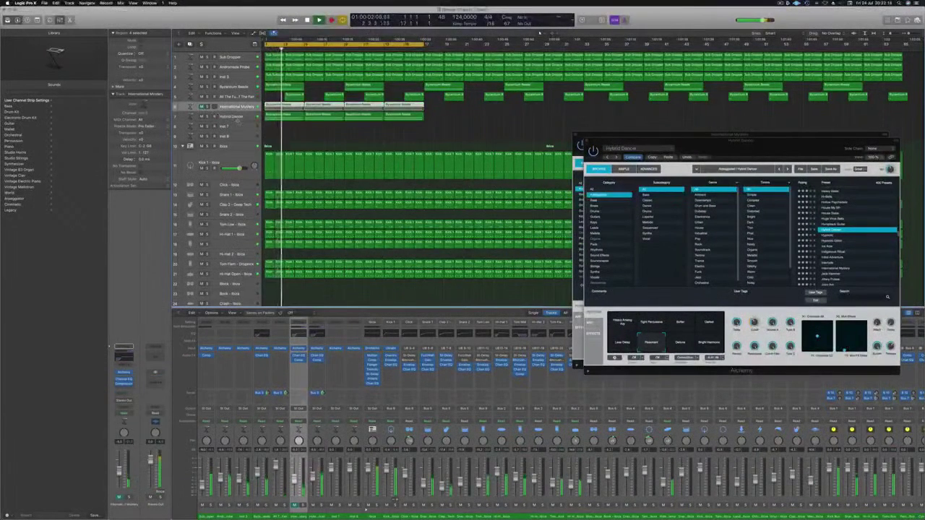
{"action": "left_click_drag", "start_coordinate": [631, 142], "coordinate": [455, 161]}
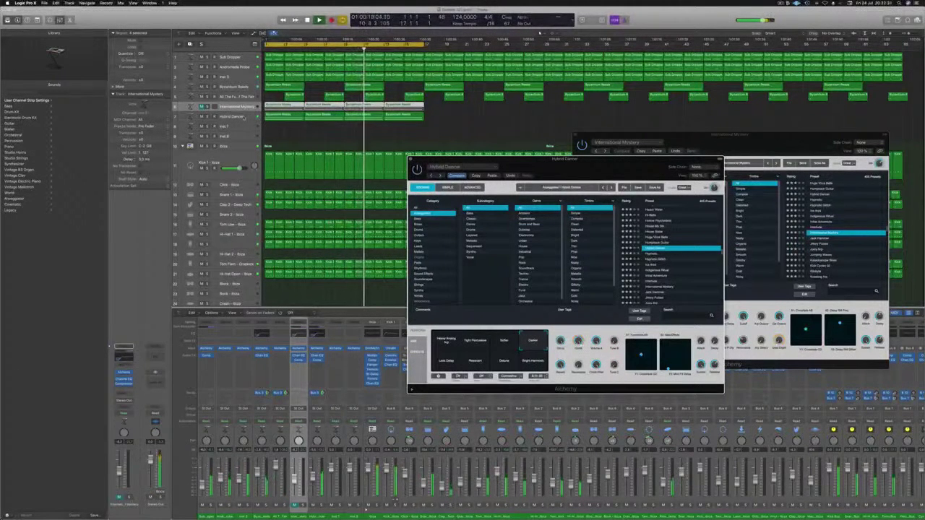
Step: Solo the Hybrid Dancer track briefly to hear the Darker snapshot alone, and restart playback of the full mix
{"action": "key", "text": "Down"}
{"action": "key", "text": "s"}
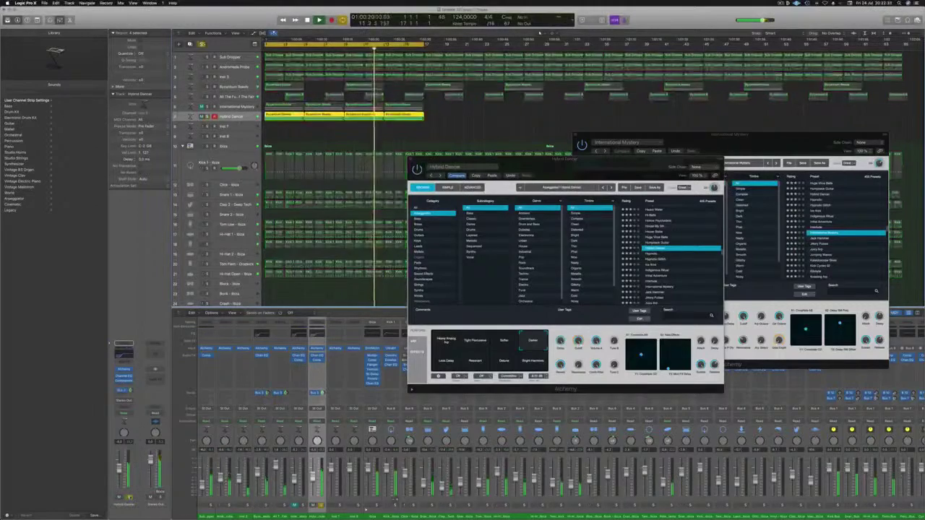
{"action": "key", "text": "s"}
{"action": "mouse_move", "coordinate": [535, 167]}
{"action": "left_mouse_down"}
{"action": "mouse_move", "coordinate": [507, 144]}
{"action": "mouse_move", "coordinate": [527, 166]}
{"action": "left_mouse_up"}
{"action": "key", "text": "space"}
{"action": "key", "text": "space"}
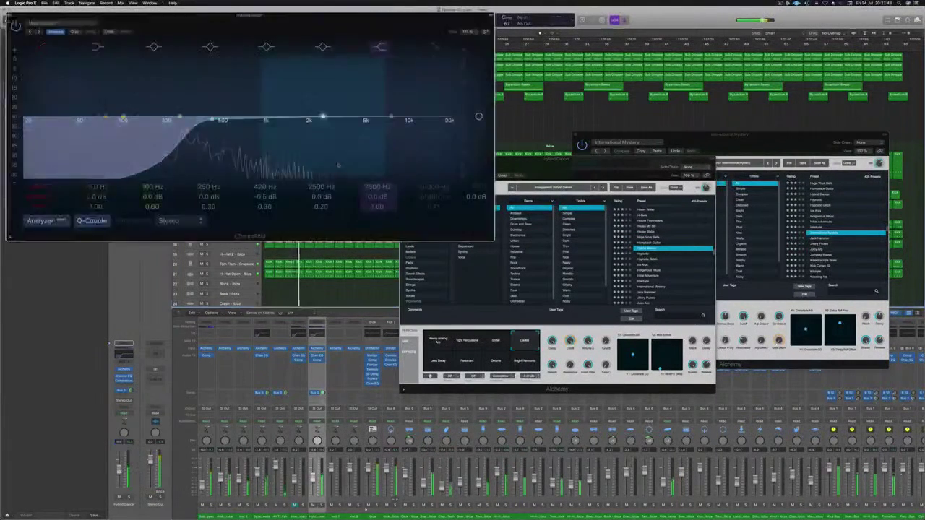
Step: Boost the high shelf in Hybrid Dancer's Channel EQ by 6.5 dB at 2650 Hz and close the EQ
{"action": "left_click_drag", "start_coordinate": [374, 118], "coordinate": [326, 101]}
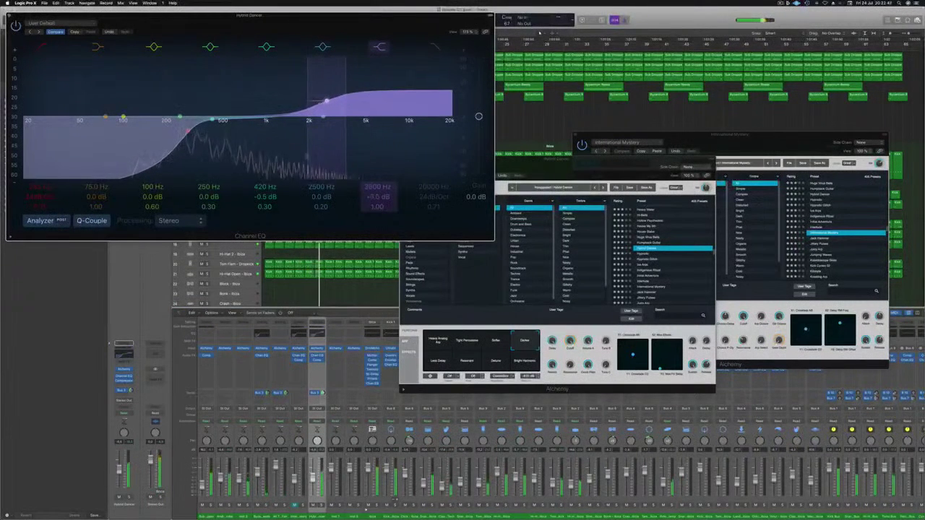
{"action": "left_click", "coordinate": [119, 471]}
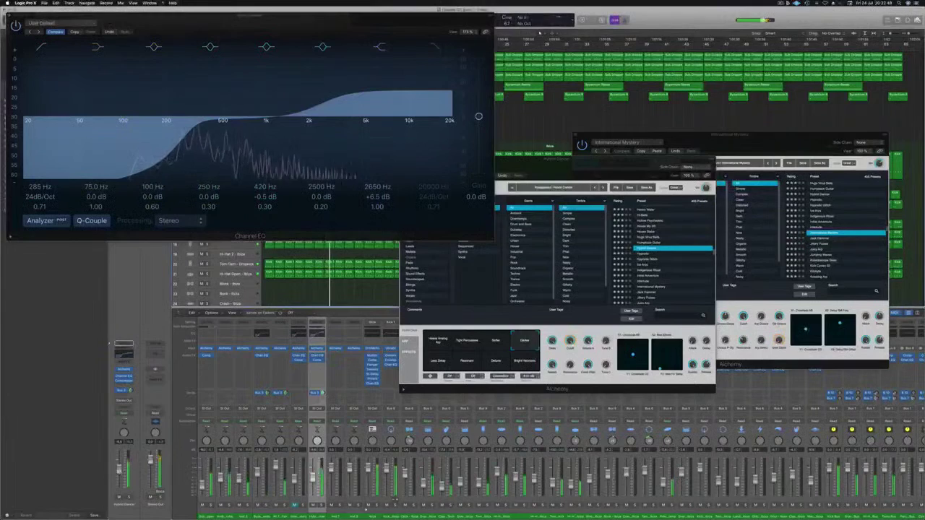
{"action": "left_click", "coordinate": [10, 15]}
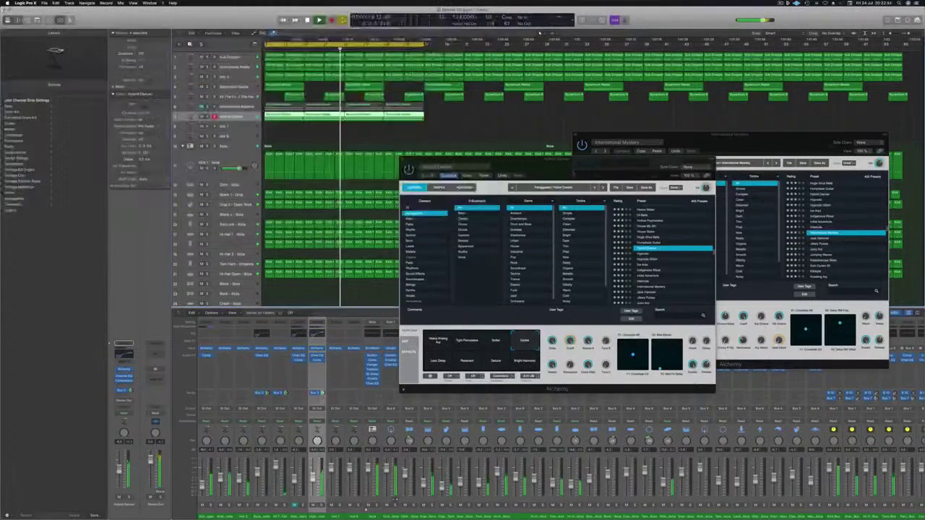
Step: Close the Hybrid Dancer and International Mystery Alchemy windows to clear the arrangement
{"action": "left_click_drag", "start_coordinate": [546, 159], "coordinate": [464, 182]}
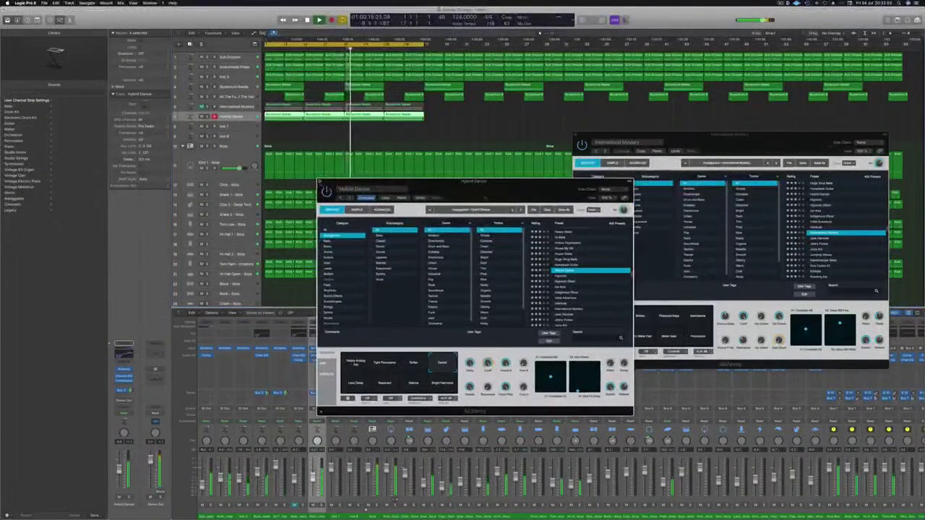
{"action": "left_click", "coordinate": [320, 181]}
{"action": "left_click_drag", "start_coordinate": [734, 135], "coordinate": [615, 171]}
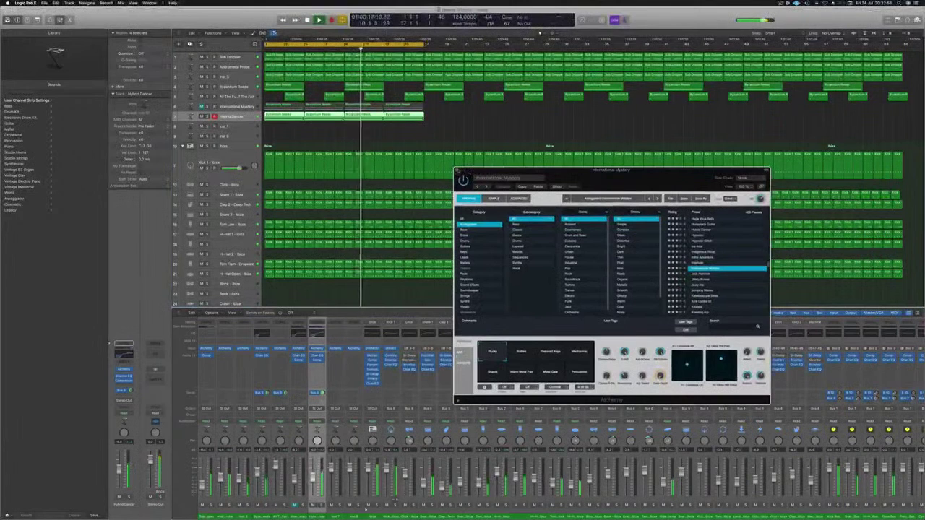
{"action": "left_click", "coordinate": [458, 171]}
Step: Extend the International Mystery and Hybrid Dancer regions to the end of the arrangement
{"action": "left_click", "coordinate": [383, 132]}
{"action": "left_click", "coordinate": [237, 119]}
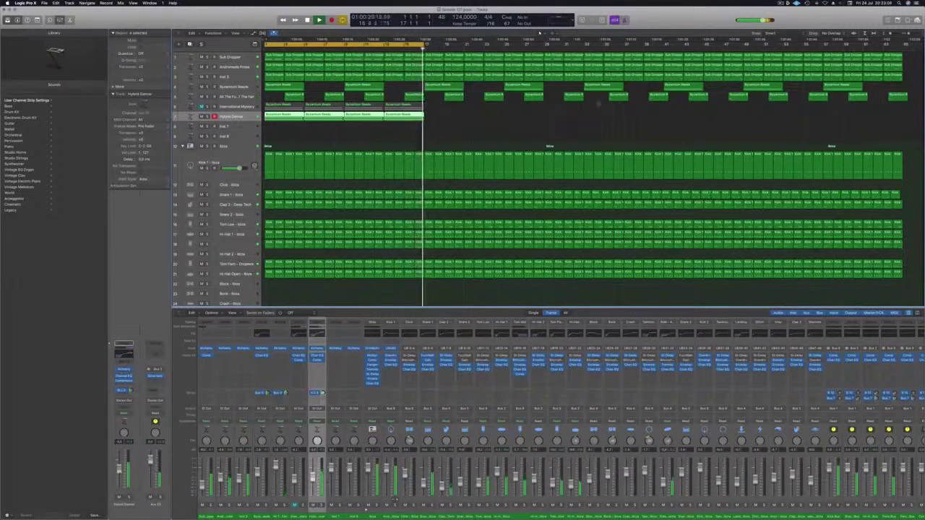
{"action": "left_click", "coordinate": [506, 133]}
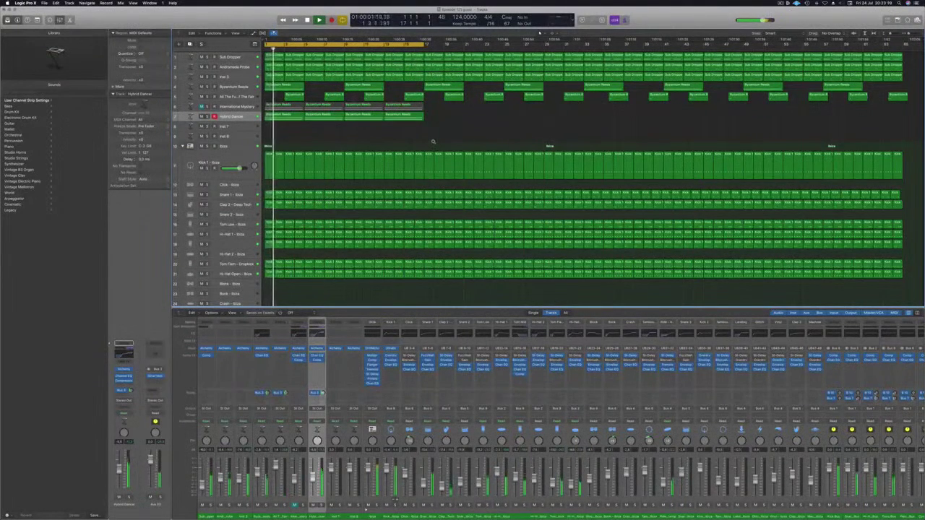
{"action": "mouse_move", "coordinate": [437, 119]}
{"action": "left_mouse_down"}
{"action": "mouse_move", "coordinate": [281, 111]}
{"action": "mouse_move", "coordinate": [440, 118]}
{"action": "left_mouse_up"}
{"action": "mouse_move", "coordinate": [600, 108]}
{"action": "left_mouse_down"}
{"action": "mouse_move", "coordinate": [284, 118]}
{"action": "mouse_move", "coordinate": [604, 117]}
{"action": "left_mouse_up"}
{"action": "left_click", "coordinate": [473, 135]}
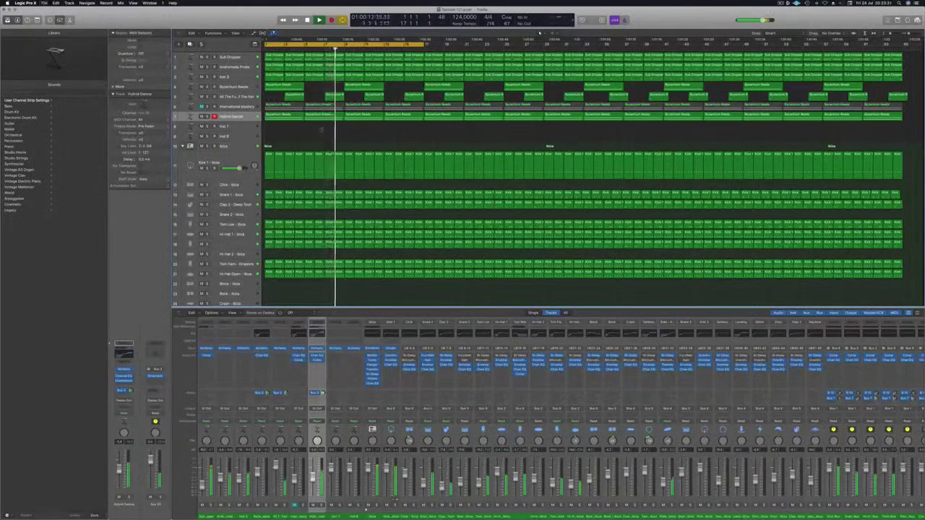
Step: Enlarge the Hybrid Dancer track's height and replay from the beginning, soloing the track briefly to compare
{"action": "left_click_drag", "start_coordinate": [209, 121], "coordinate": [206, 163]}
{"action": "key", "text": "Return"}
{"action": "left_click", "coordinate": [207, 120]}
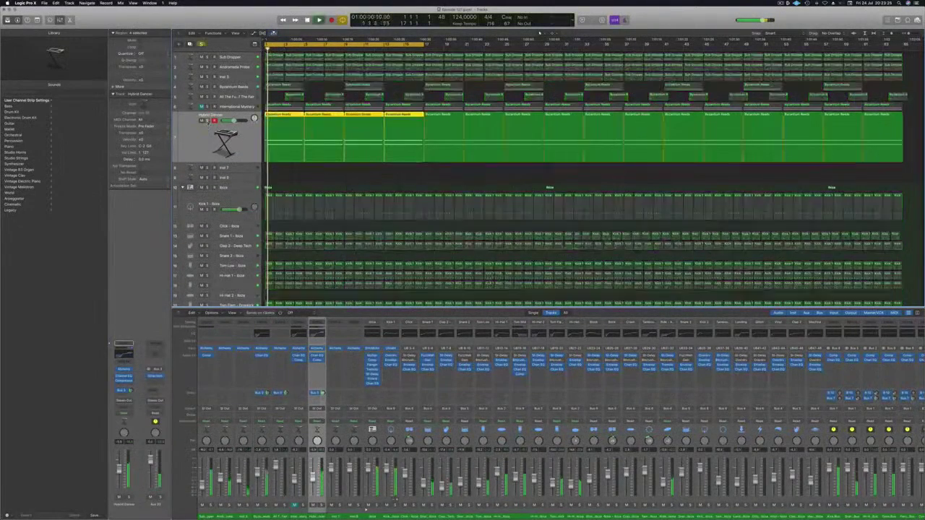
{"action": "left_click", "coordinate": [207, 121]}
{"action": "key", "text": "Return"}
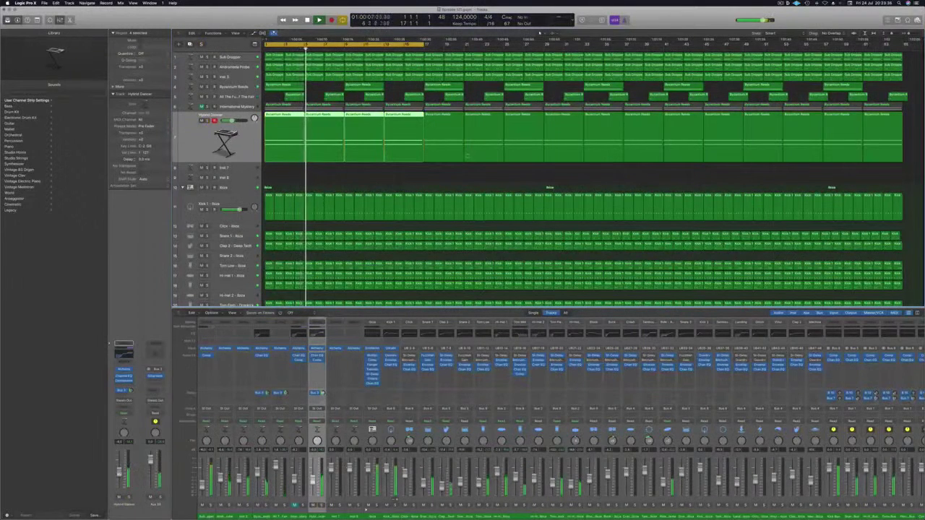
Step: Set the Hybrid Dancer track's automation mode to Touch and reopen its Alchemy instrument with playback from the beginning
{"action": "left_click", "coordinate": [402, 181]}
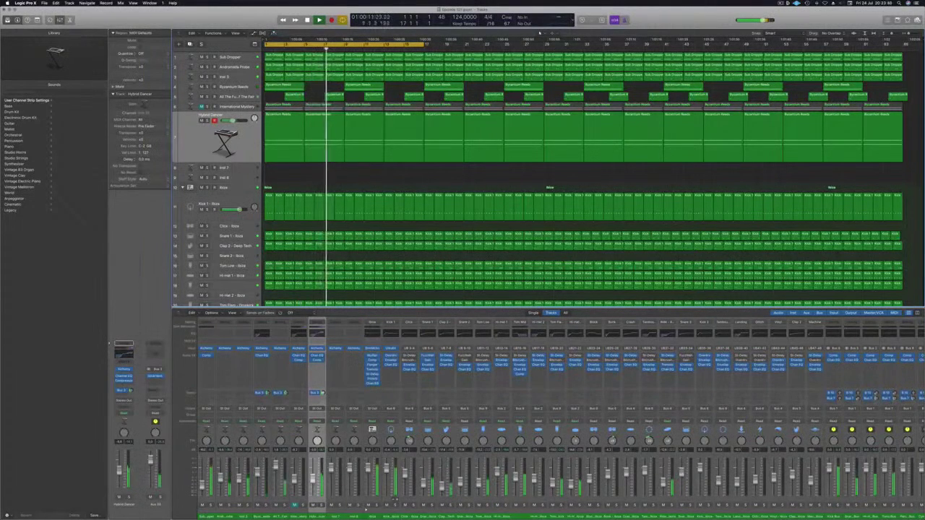
{"action": "key", "text": "Return"}
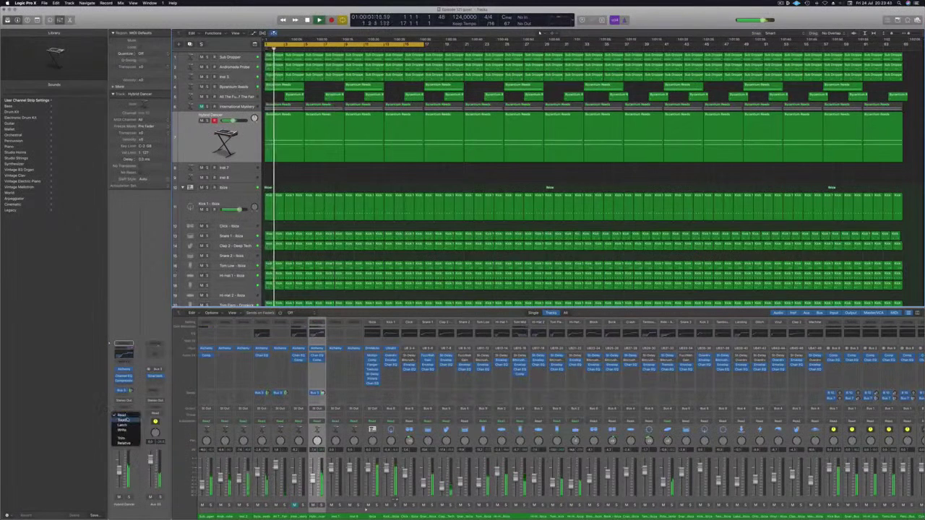
{"action": "left_click", "coordinate": [124, 369]}
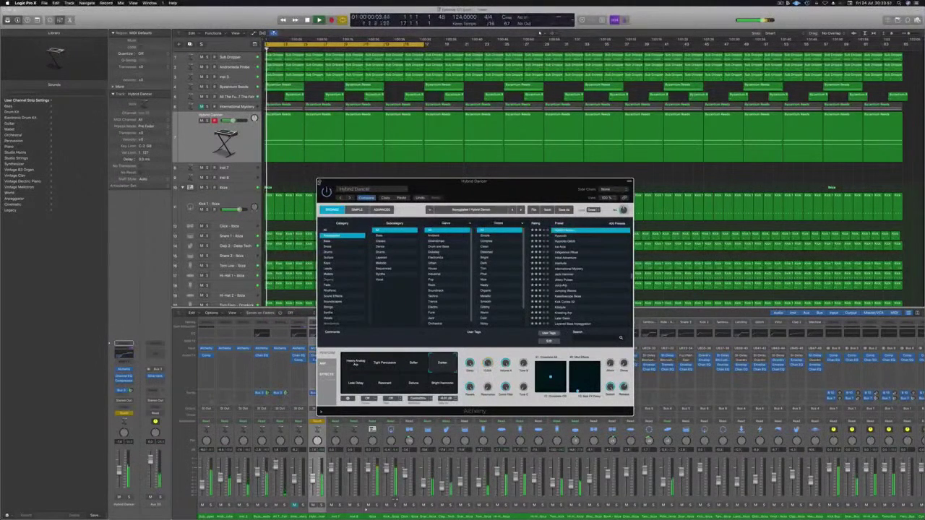
Step: Close the Hybrid Dancer Alchemy window and display track automation, keeping the track in Touch mode and showing its cutoff lane
{"action": "left_click", "coordinate": [320, 182]}
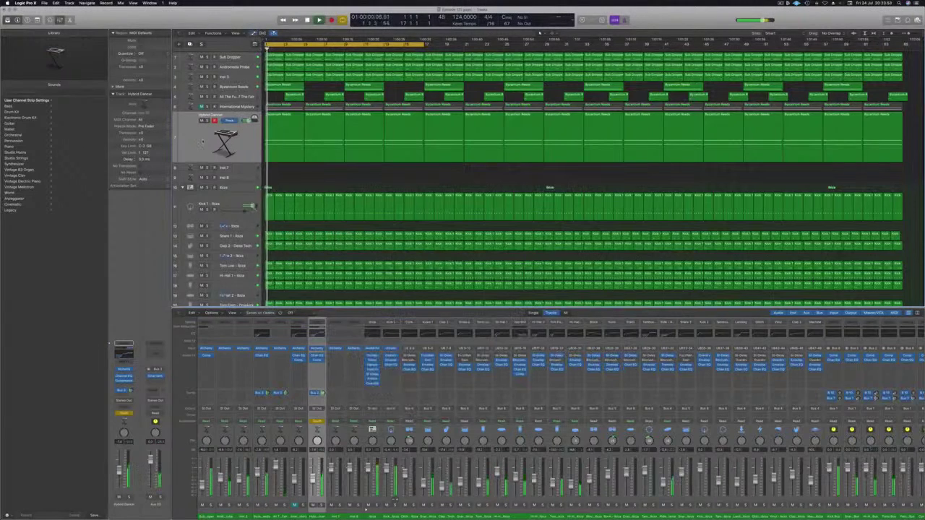
{"action": "key", "text": "a"}
{"action": "left_click", "coordinate": [205, 128]}
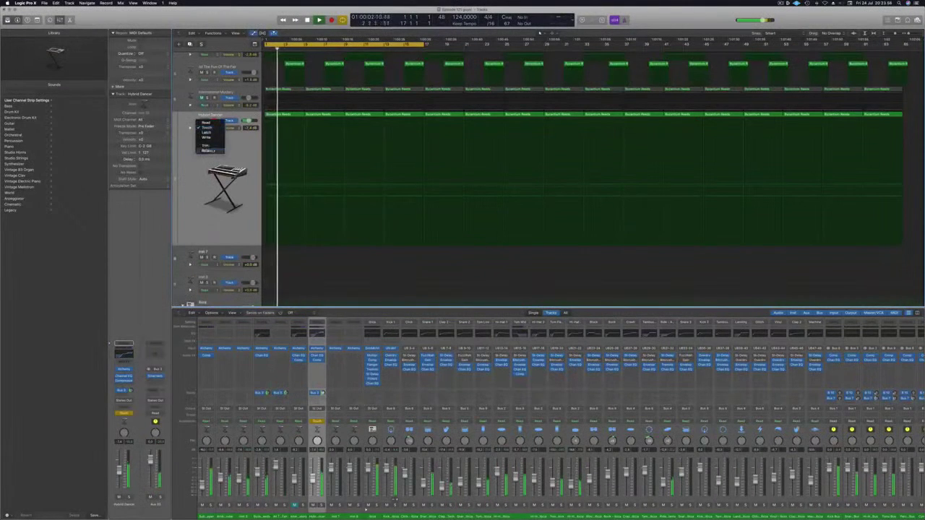
{"action": "left_click", "coordinate": [206, 127]}
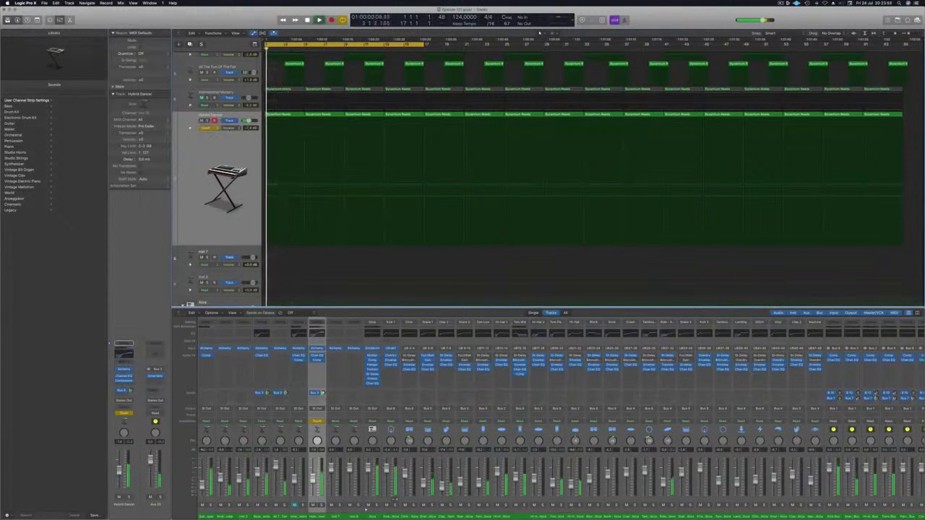
{"action": "left_click", "coordinate": [251, 194]}
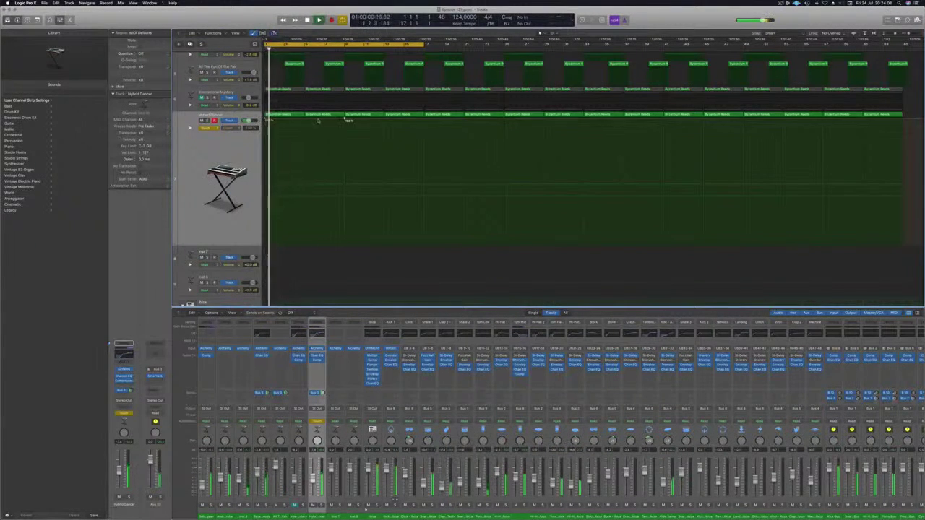
Step: Lower the Hybrid Dancer cutoff automation at bars 1 and 9 to about mid-lane and set the track's automation mode to Read
{"action": "left_click_drag", "start_coordinate": [347, 120], "coordinate": [347, 180]}
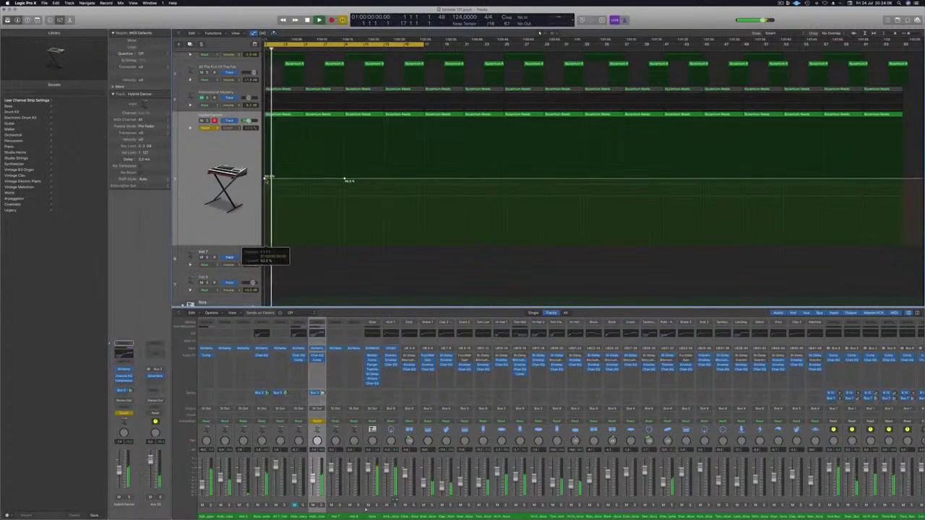
{"action": "key", "text": "space"}
{"action": "left_click", "coordinate": [208, 128]}
{"action": "left_click", "coordinate": [206, 123]}
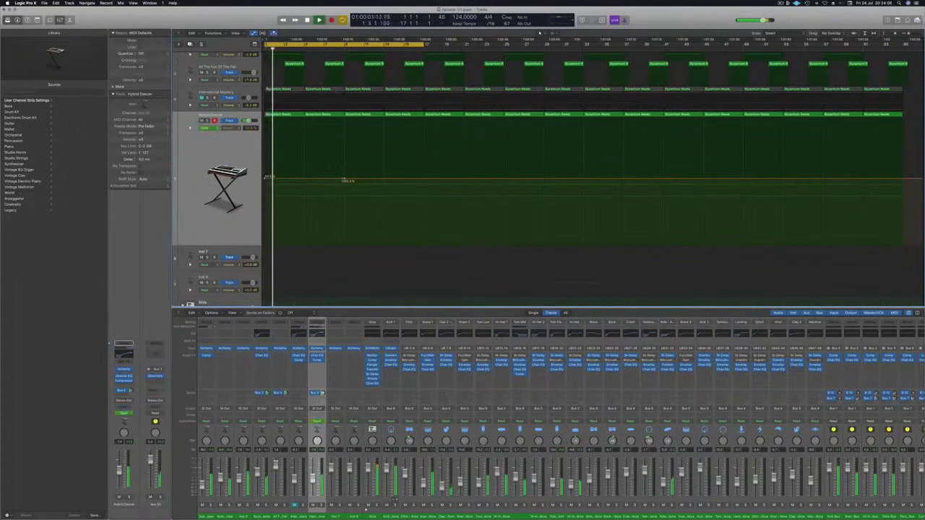
Step: Shape Hybrid Dancer's cutoff automation to rise from bar 1 to a peak at bar 9, falling back to the starting level at bar 17
{"action": "left_click_drag", "start_coordinate": [347, 180], "coordinate": [347, 139]}
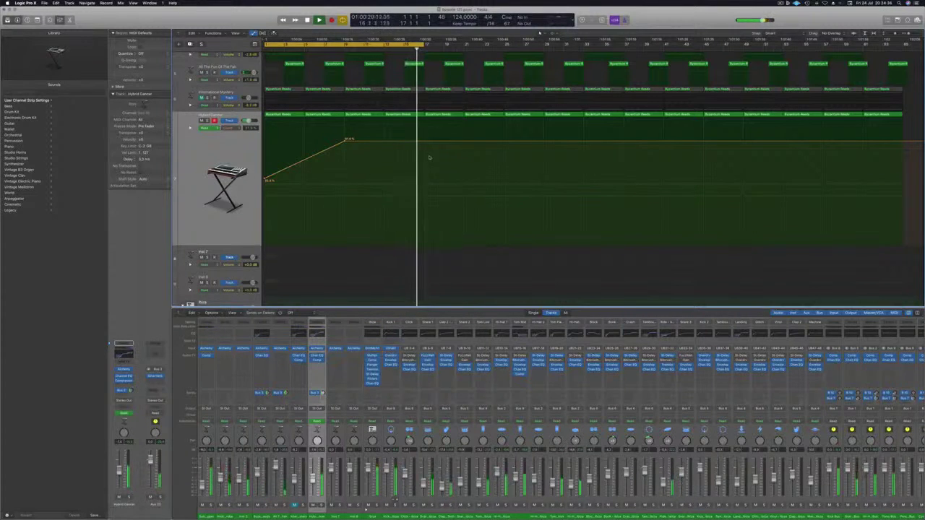
{"action": "left_click_drag", "start_coordinate": [424, 140], "coordinate": [425, 180]}
{"action": "left_click", "coordinate": [236, 223]}
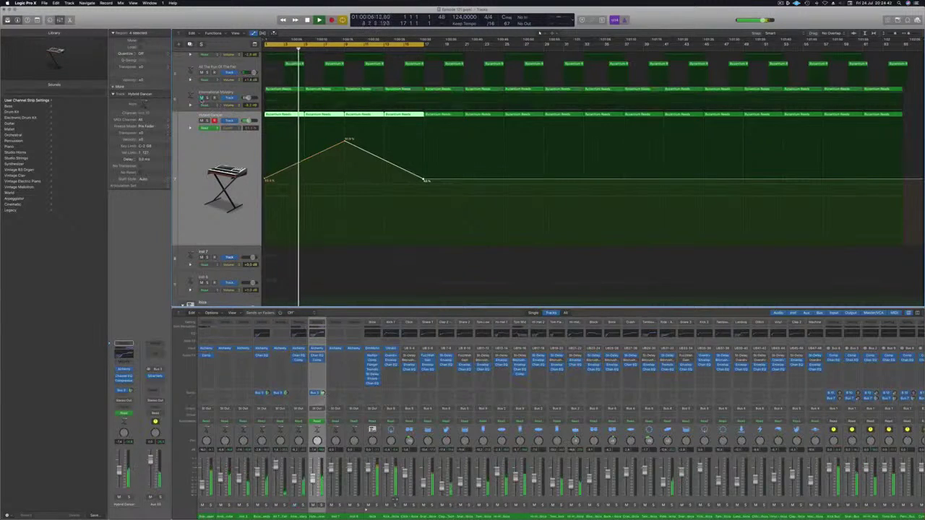
Step: Select the International Mystery track, shrink all track heights for an overview, and adjust Hybrid Dancer's cutoff automation point at bar 17
{"action": "left_click", "coordinate": [235, 93]}
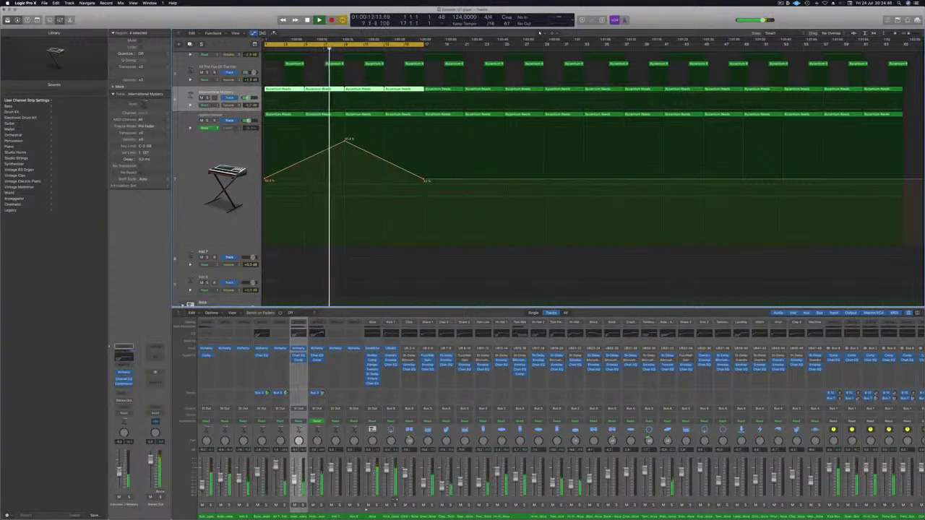
{"action": "key", "text": "super+Up"}
{"action": "key", "text": "super+Up"}
{"action": "key", "text": "super+Up"}
{"action": "key", "text": "super+Up"}
{"action": "key", "text": "super+Up"}
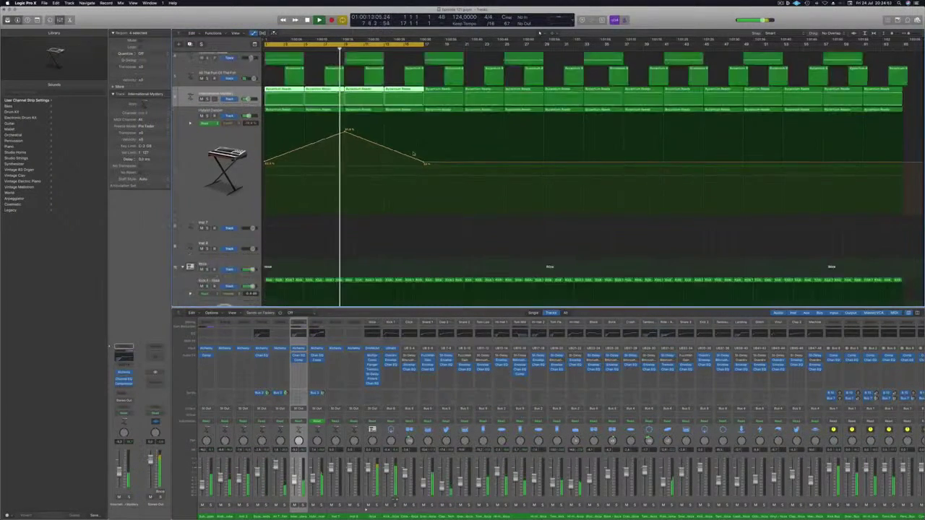
{"action": "key", "text": "super+Up"}
{"action": "key", "text": "super+Up"}
{"action": "key", "text": "super+Up"}
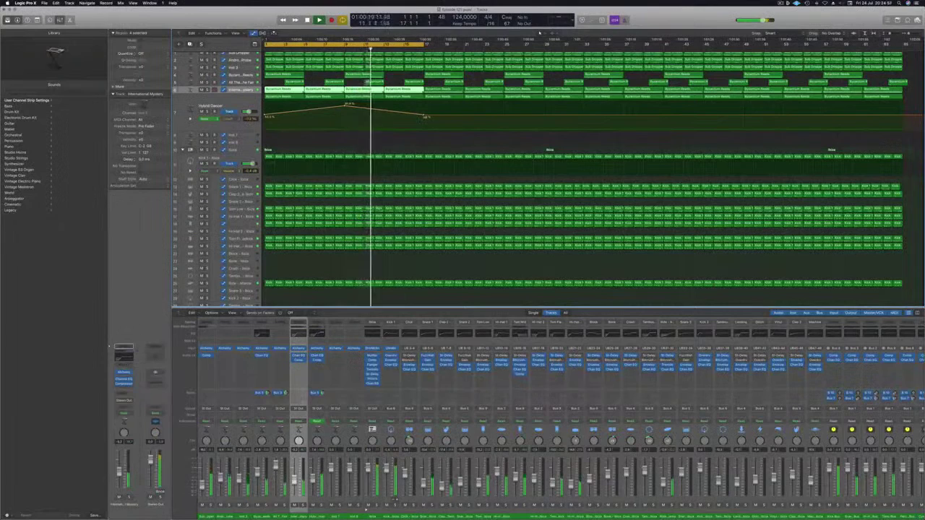
{"action": "left_click_drag", "start_coordinate": [424, 117], "coordinate": [423, 128]}
{"action": "scroll", "coordinate": [422, 130], "scroll_direction": "up", "scroll_amount": 1}
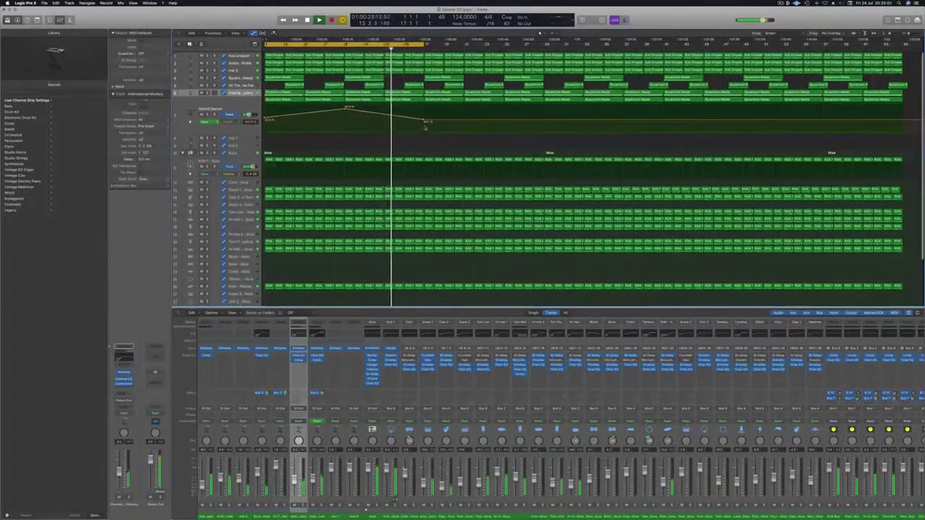